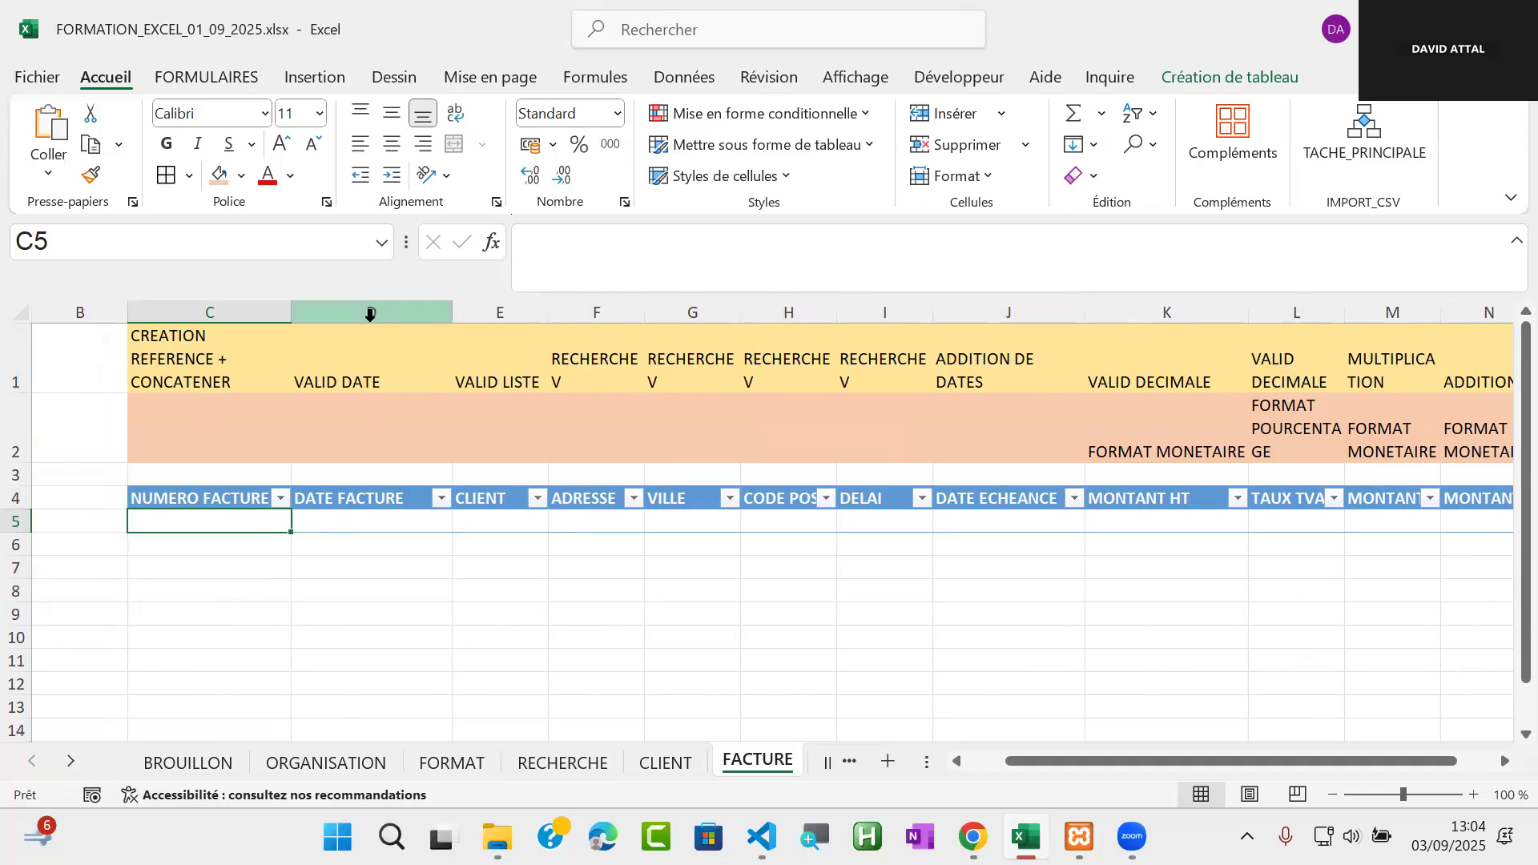
# Insert two blank columns before the DATE FACTURE column
pyautogui.moveTo(365, 315); pyautogui.dragTo(496, 323)
pyautogui.rightClick(413, 447)
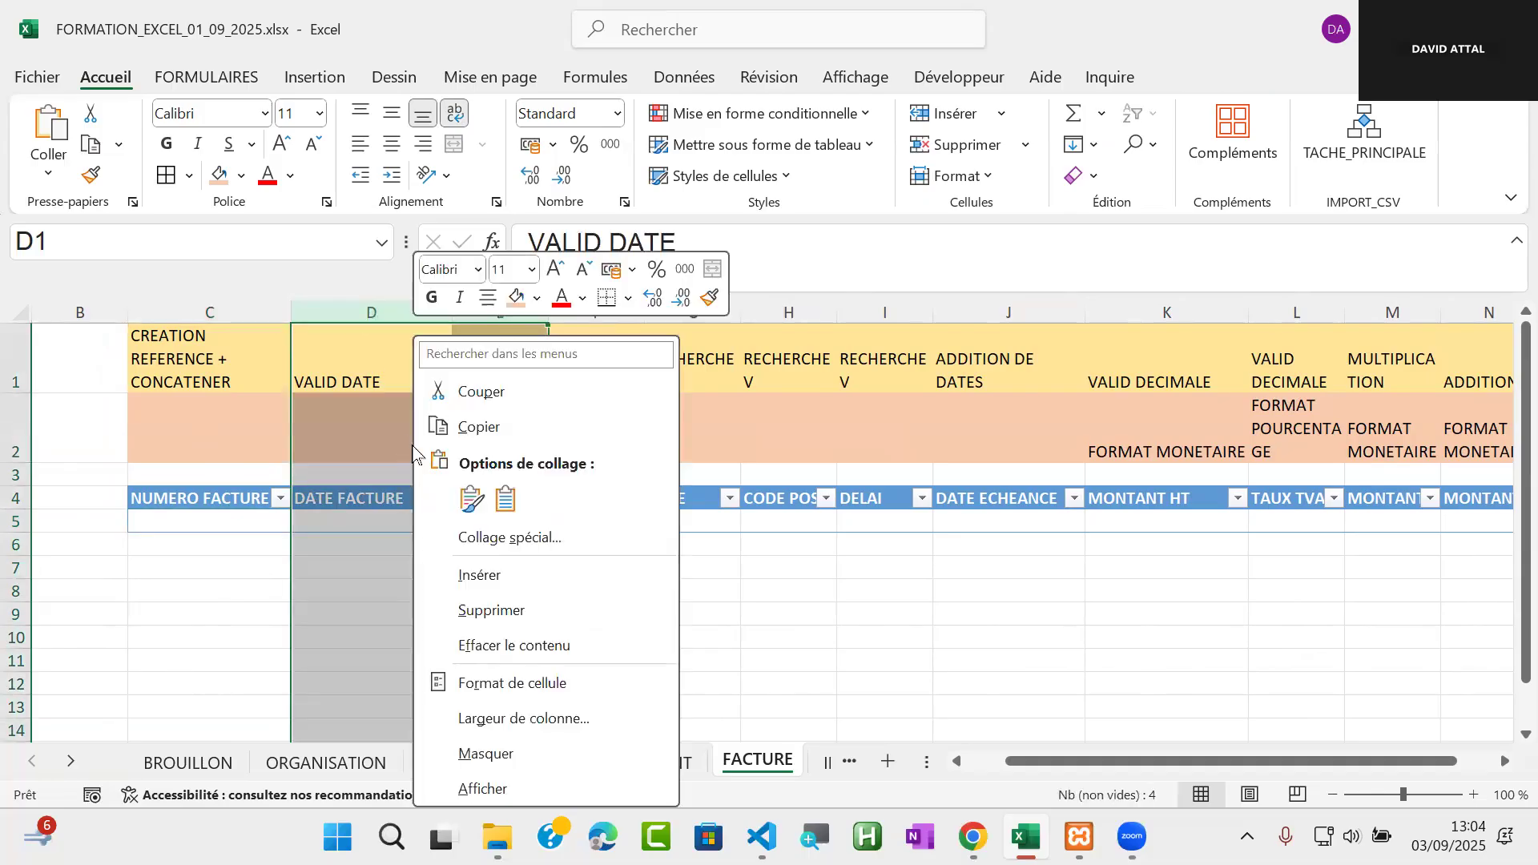
pyautogui.click(503, 578)
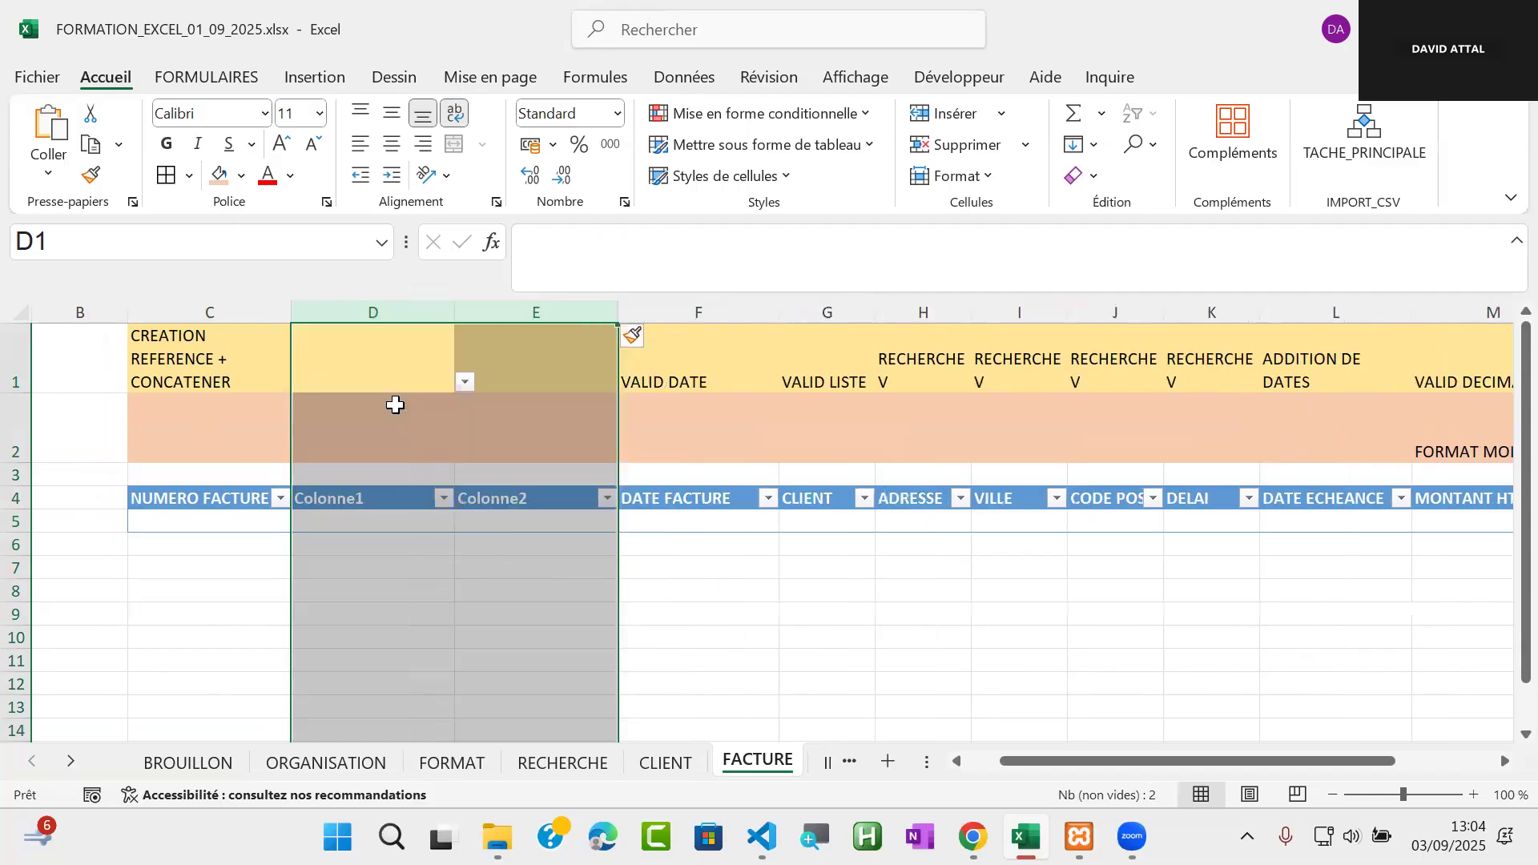
# Name the two inserted table columns ANNEE and COMPTEUR in the header row
pyautogui.click(362, 502)
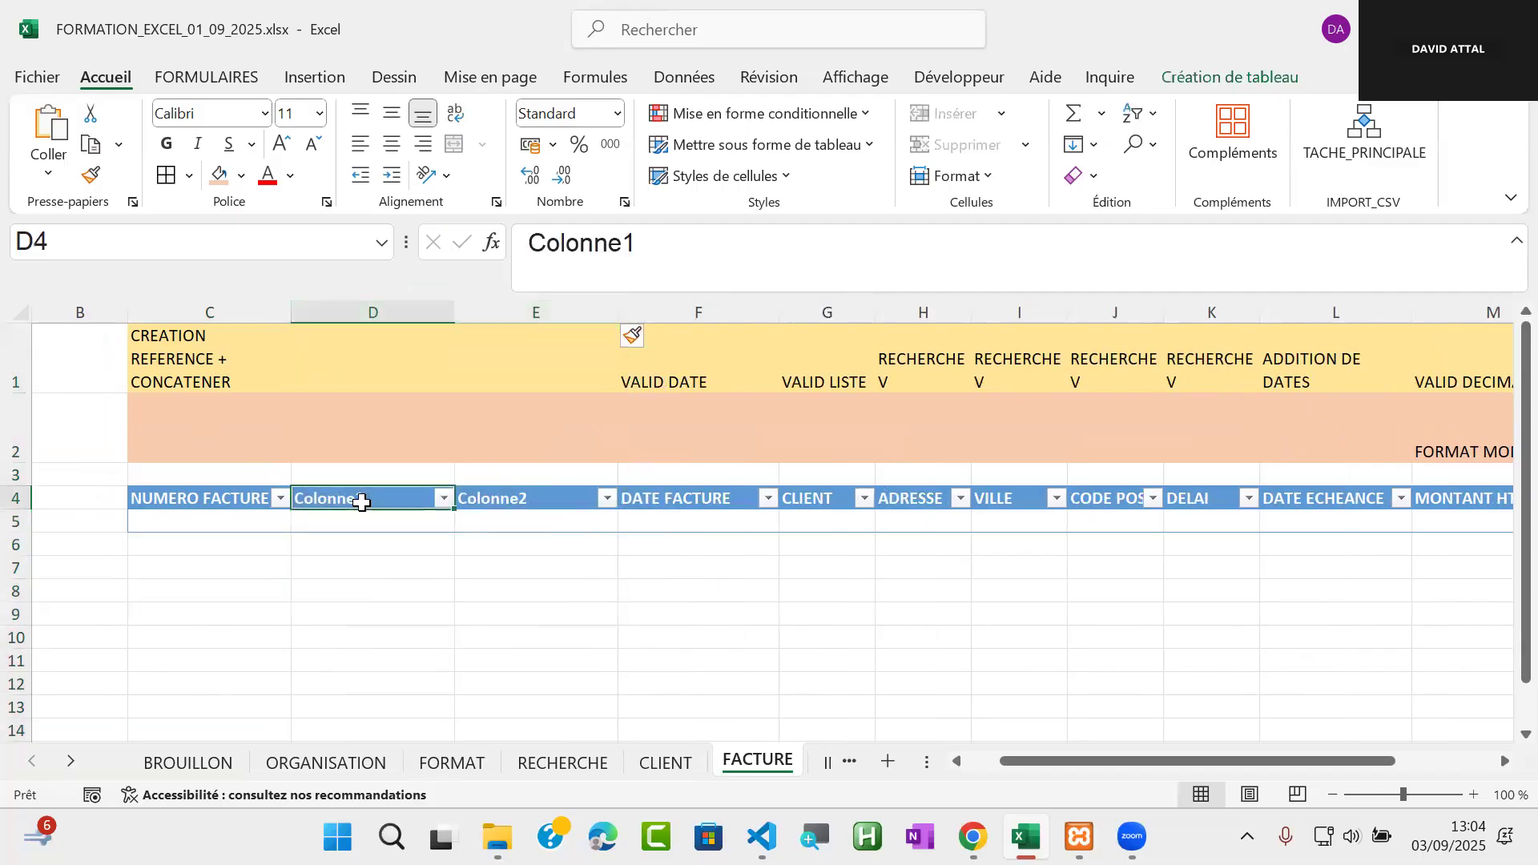
pyautogui.write('ANNEE')
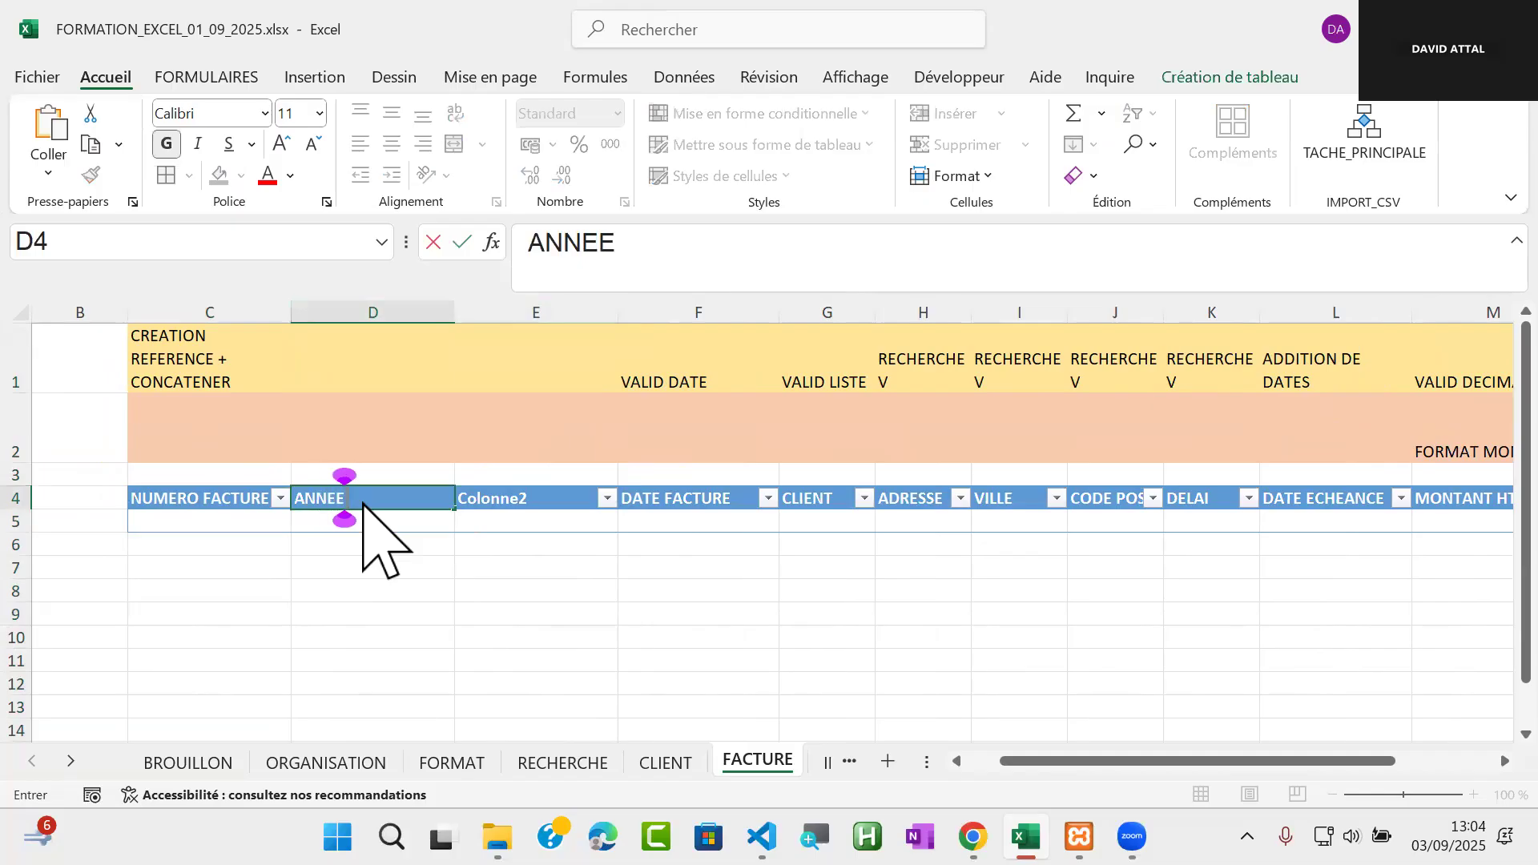
pyautogui.press('Tab')
pyautogui.write('CO')
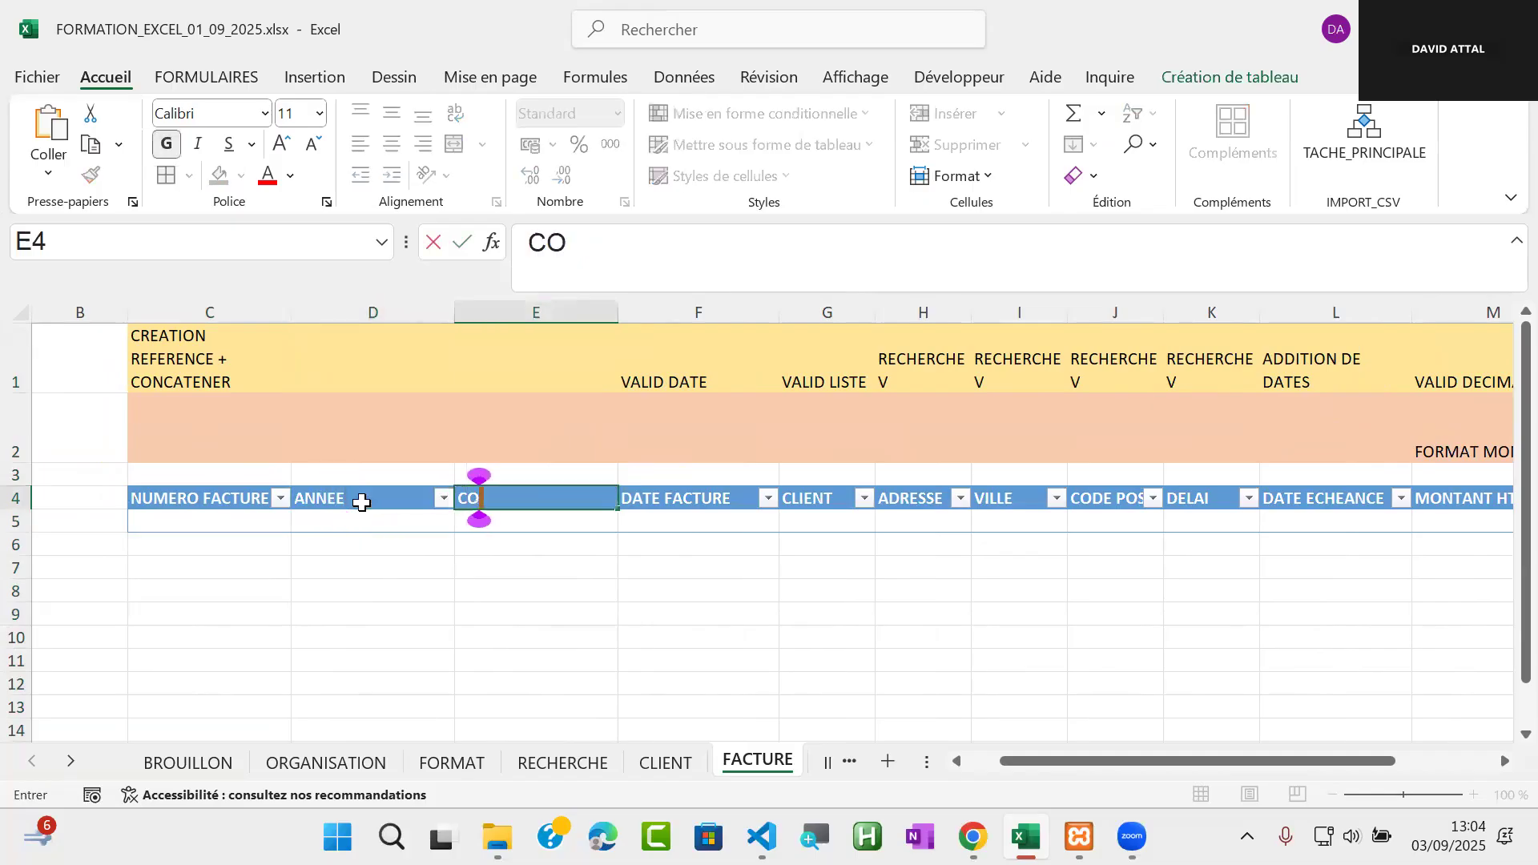
pyautogui.write('MPTEUR')
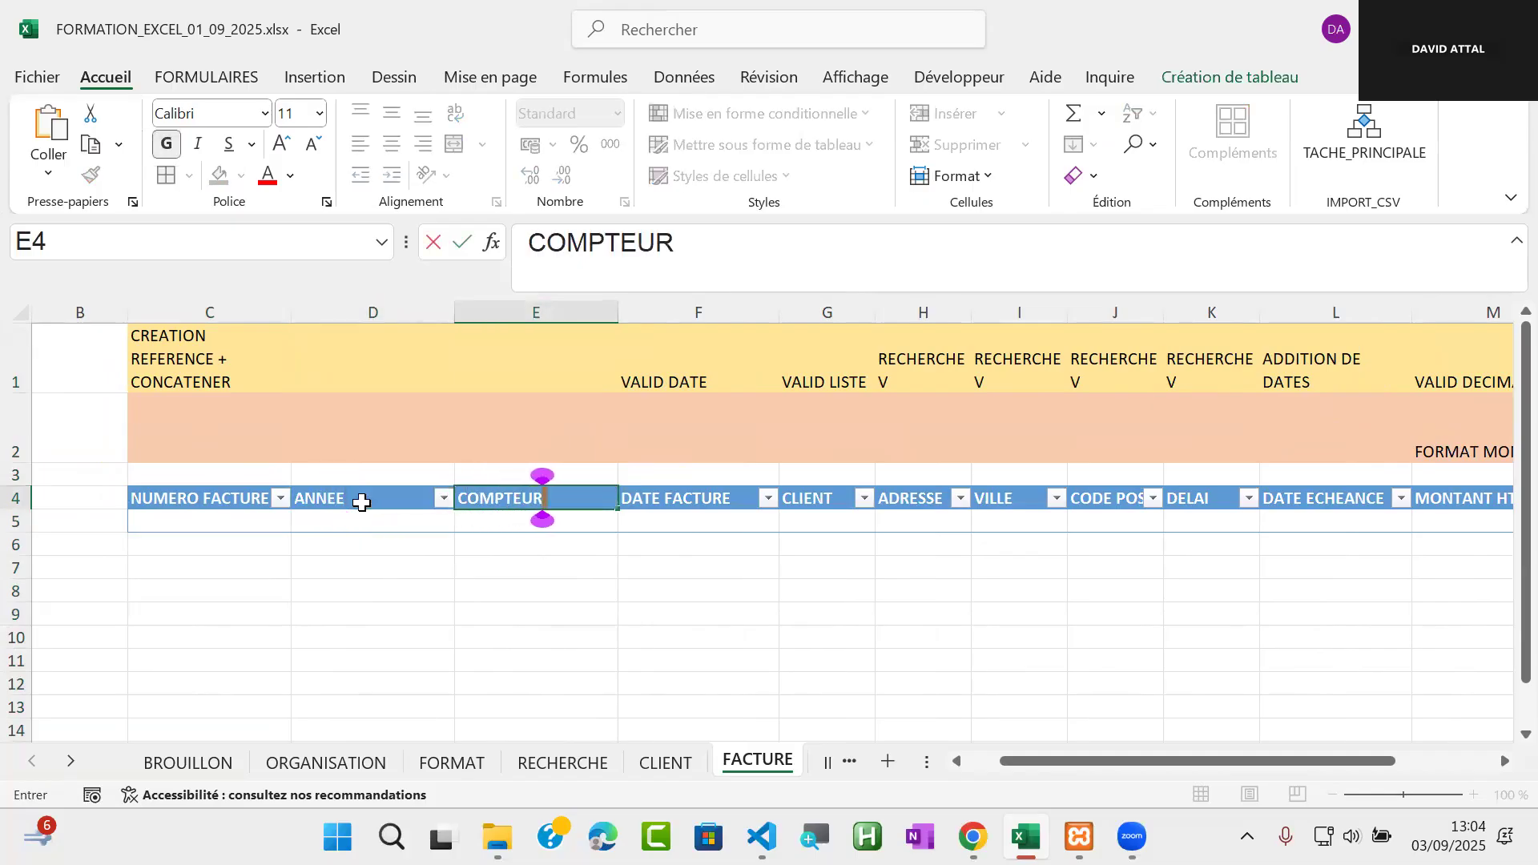
pyautogui.press('Return')
# Label both the ANNEE and COMPTEUR columns as VALID ENTIER in row 1
pyautogui.click(401, 357)
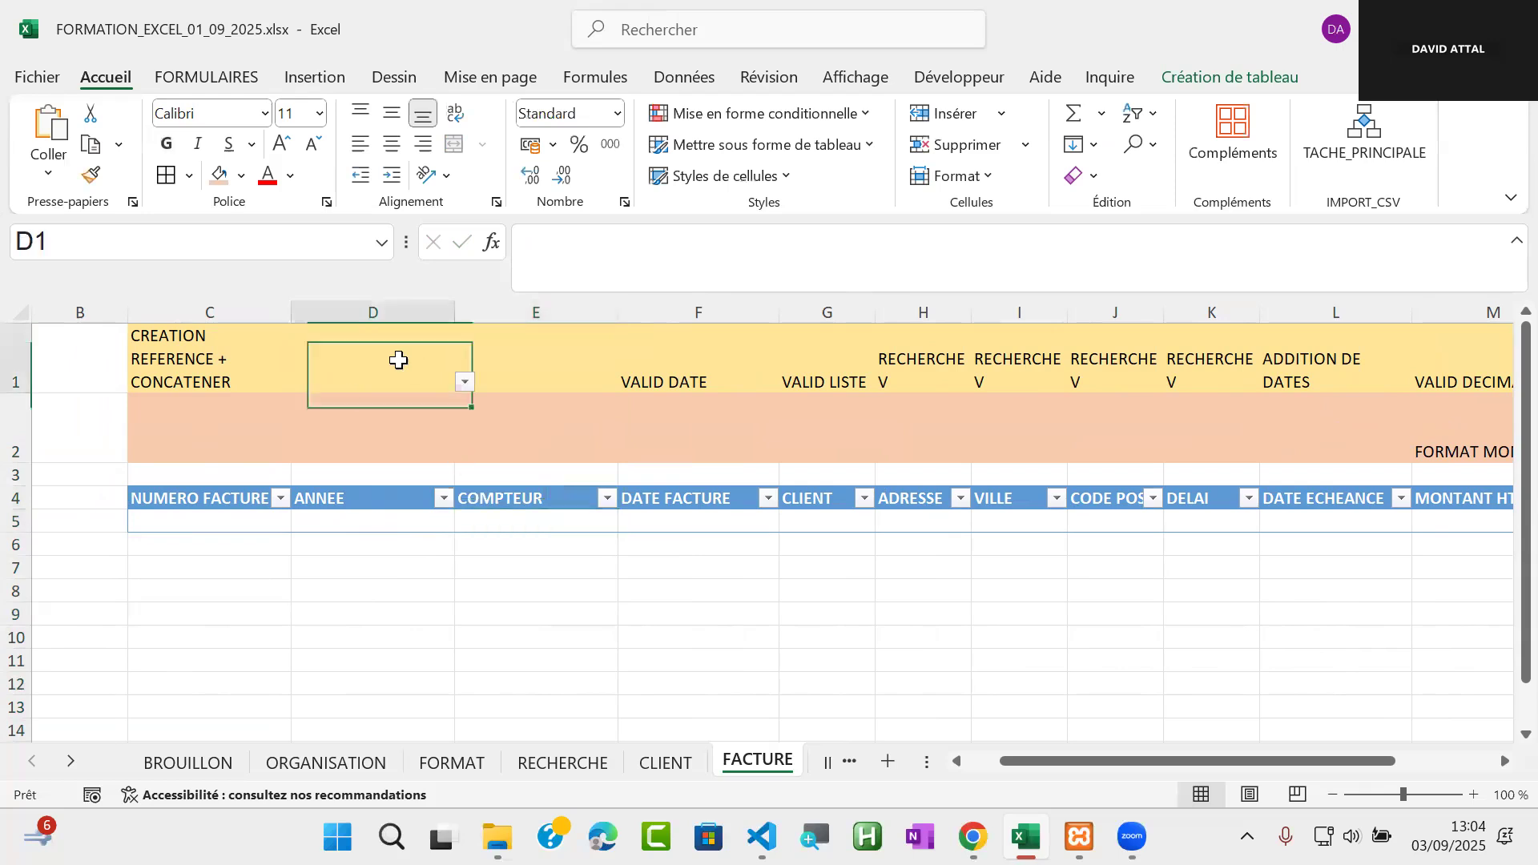
pyautogui.click(465, 384)
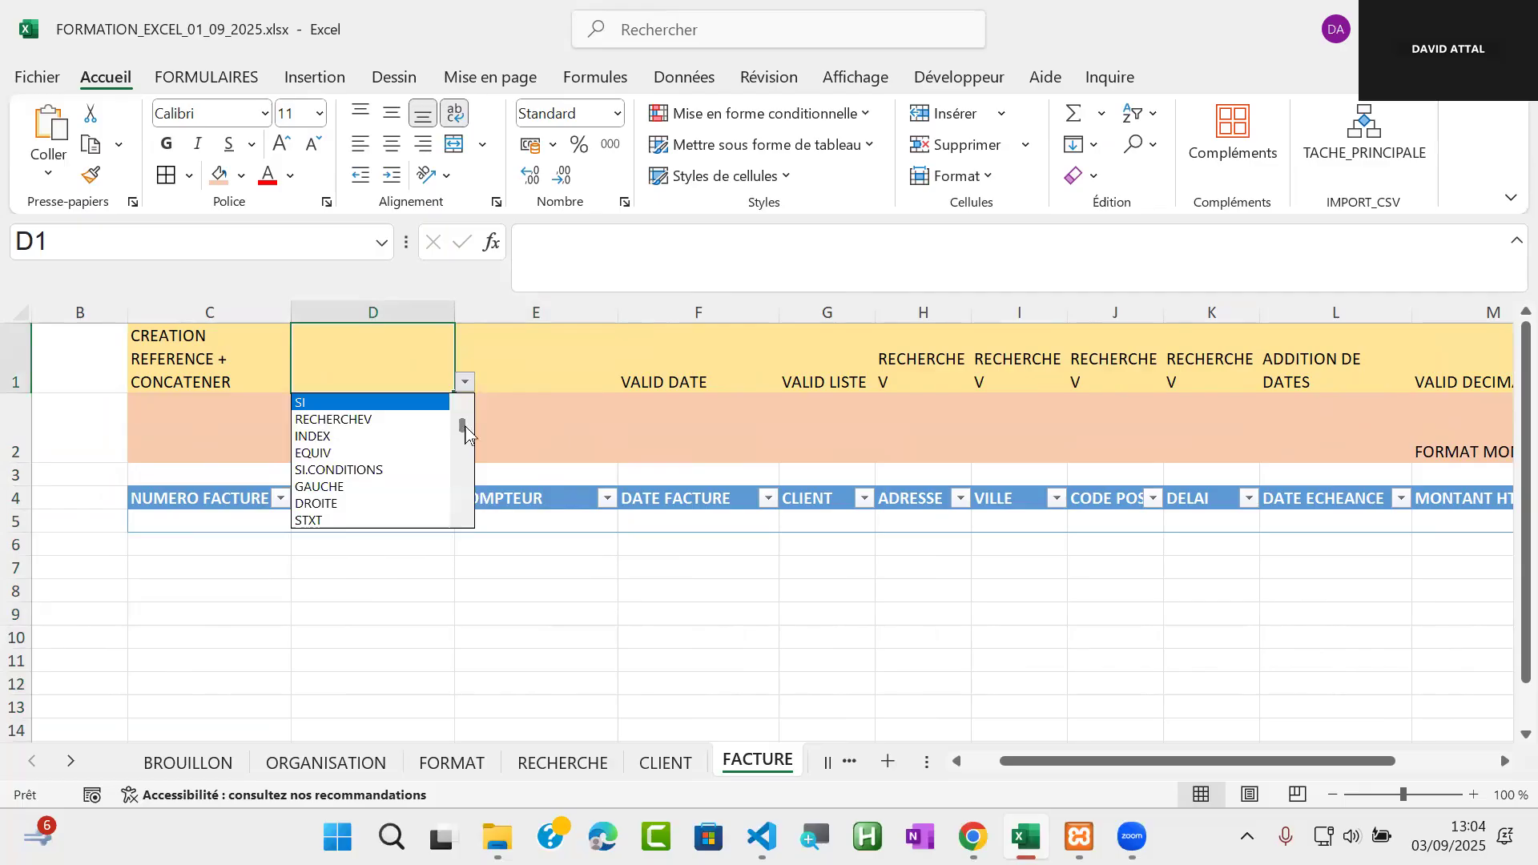
pyautogui.moveTo(464, 434); pyautogui.dragTo(455, 535)
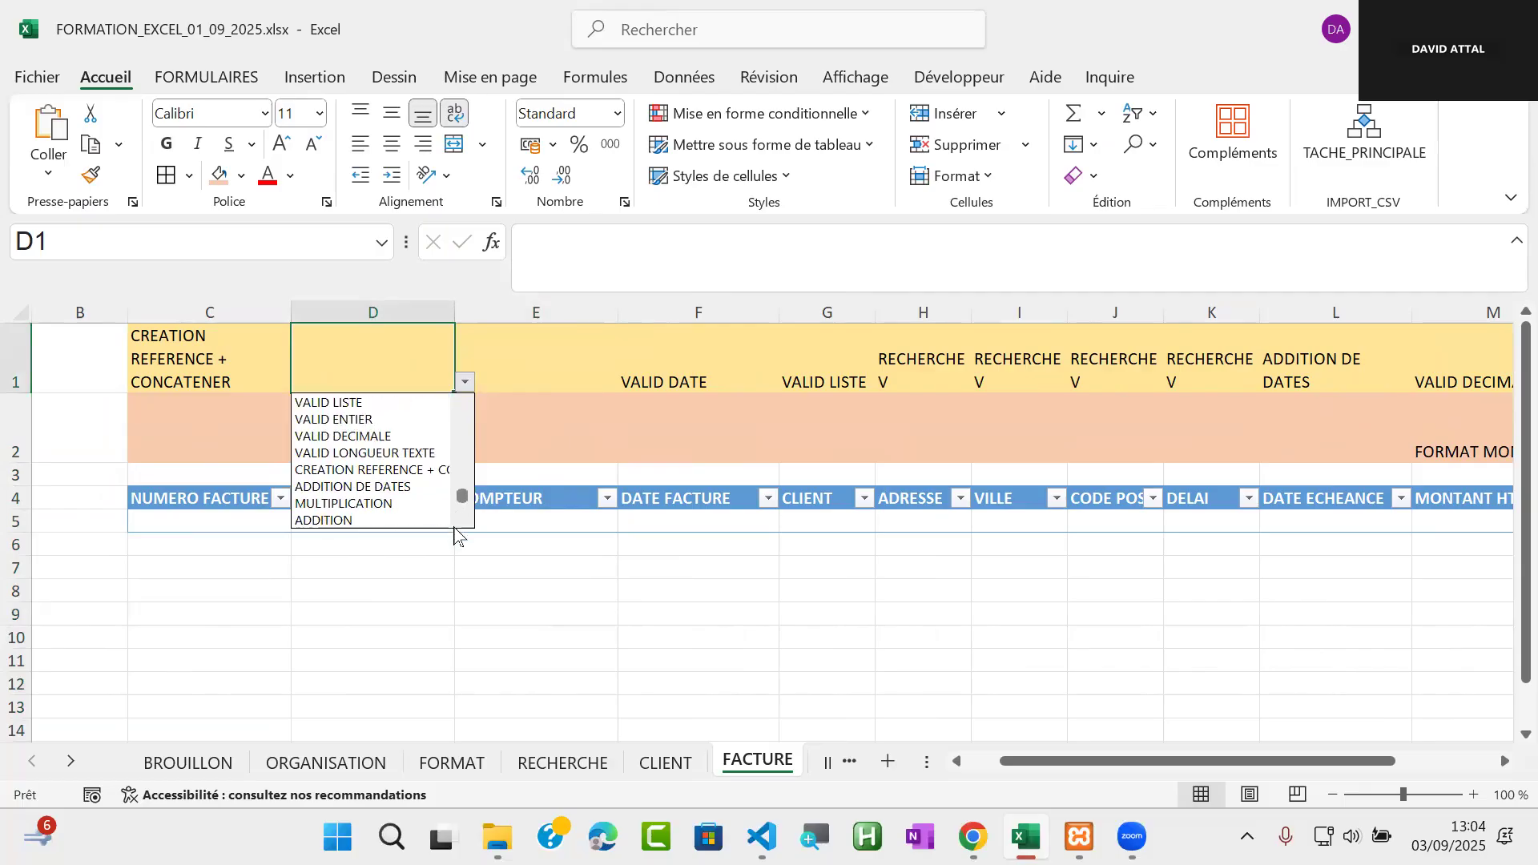
pyautogui.click(382, 425)
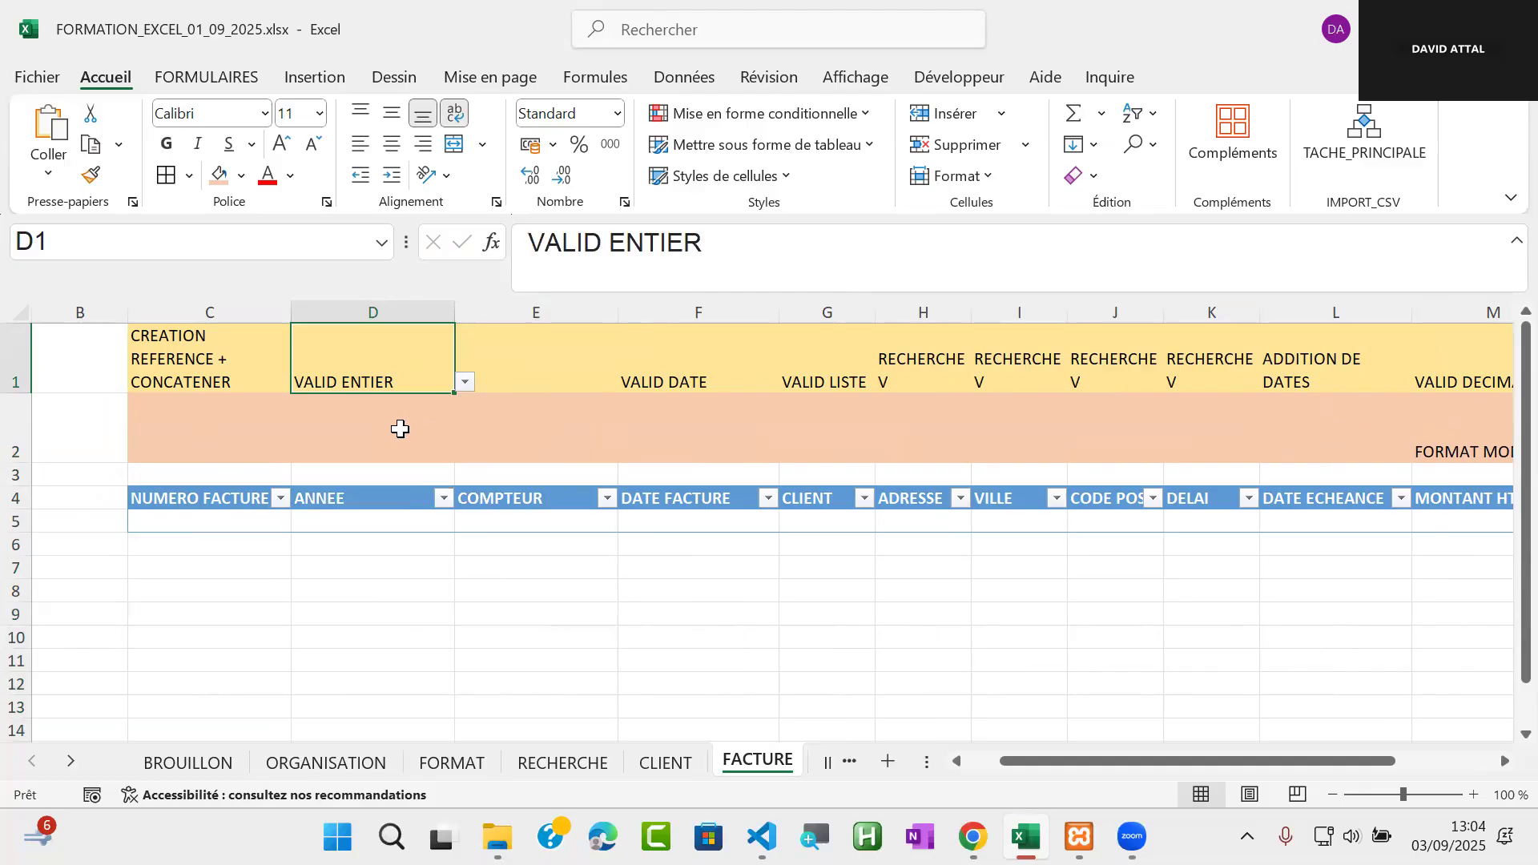
pyautogui.click(537, 370)
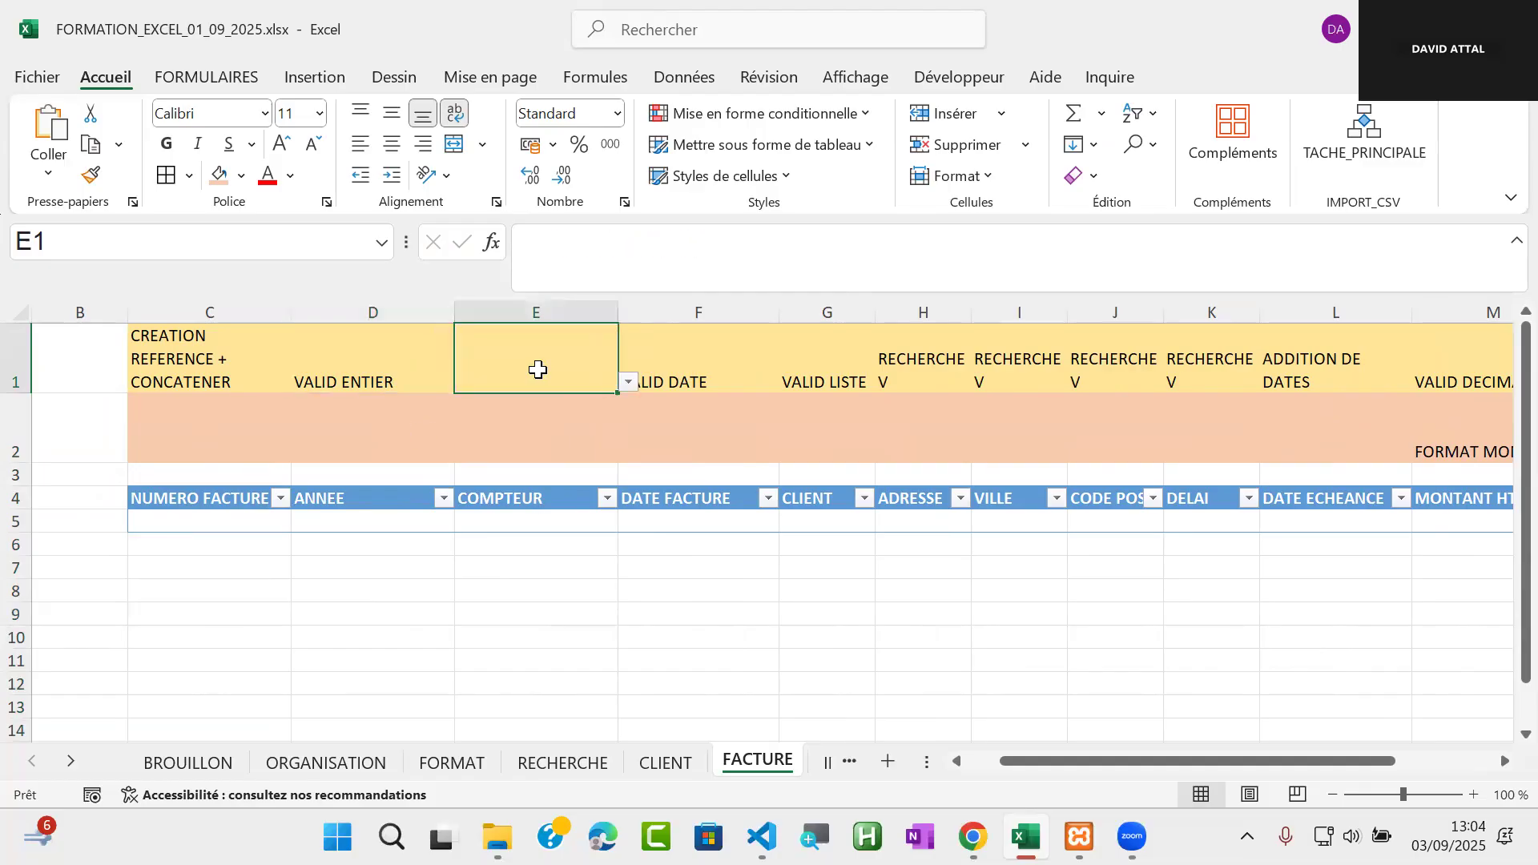
pyautogui.click(628, 383)
pyautogui.moveTo(629, 433); pyautogui.dragTo(623, 504)
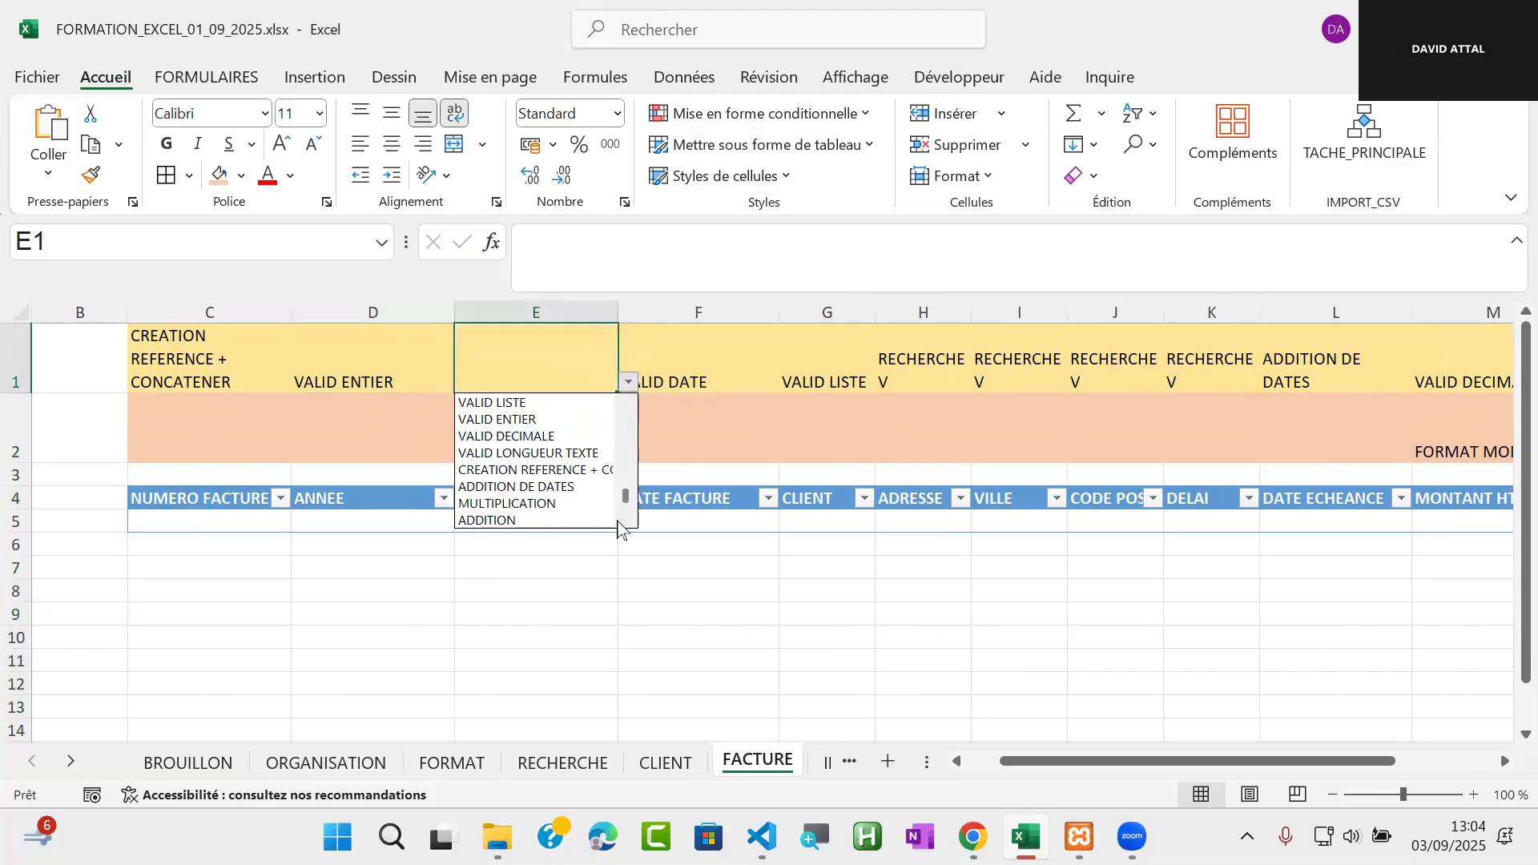
pyautogui.click(513, 419)
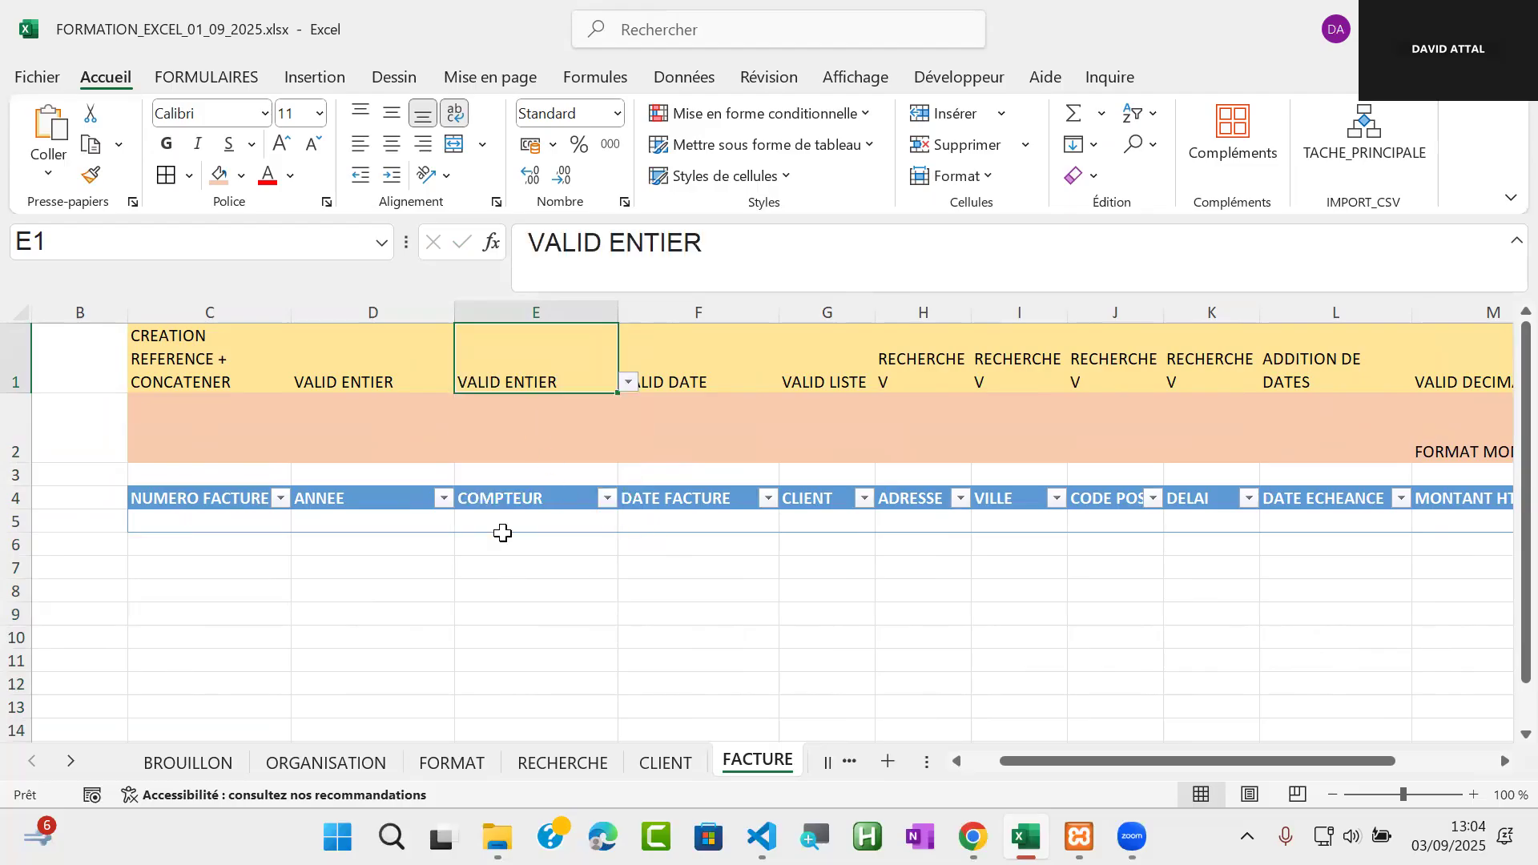
pyautogui.click(199, 524)
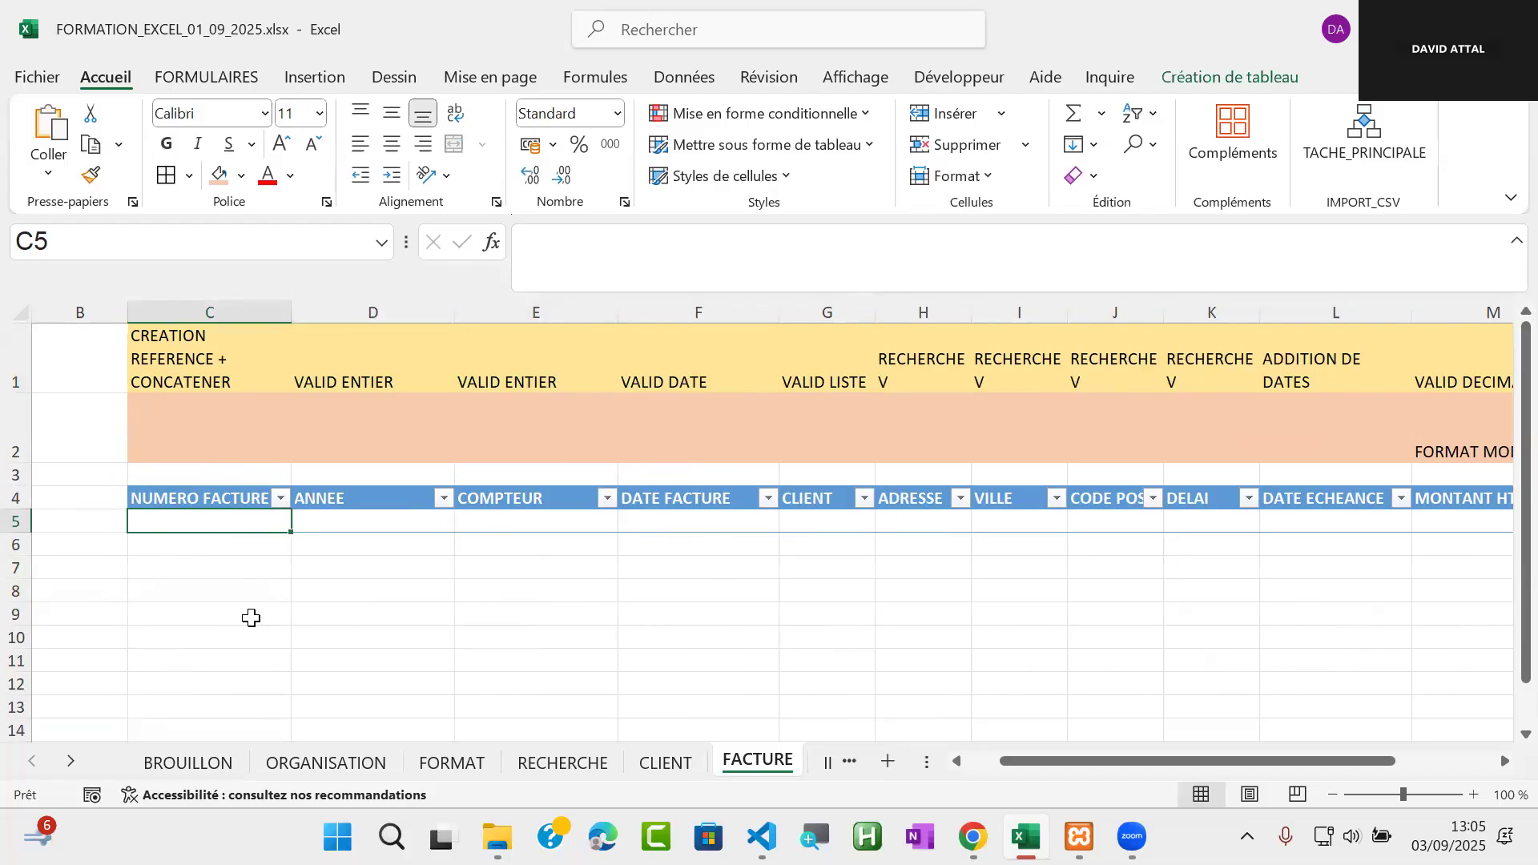
pyautogui.write('=')
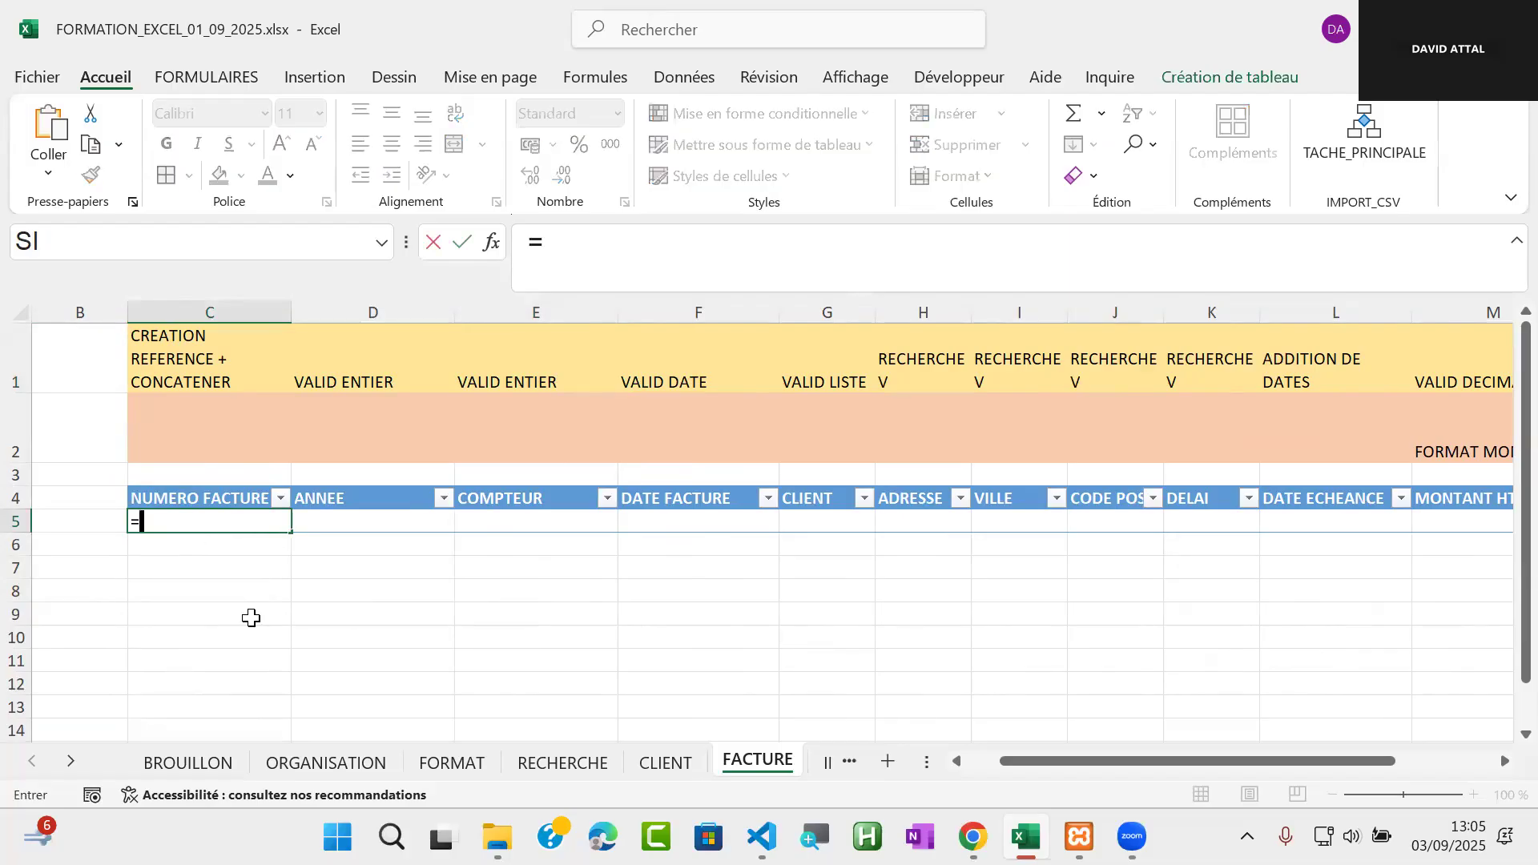
pyautogui.write('CONC')
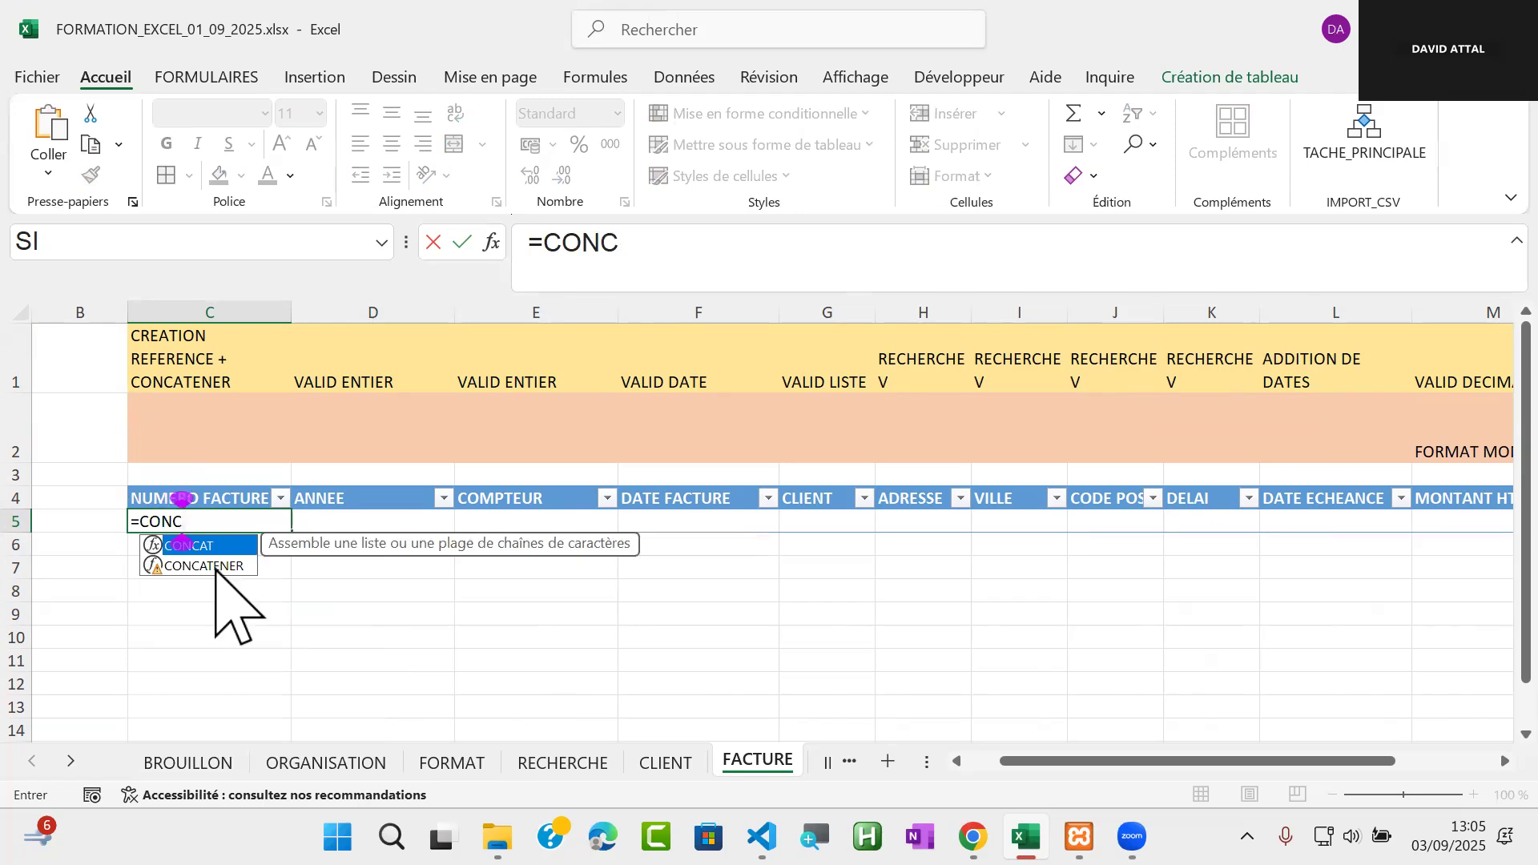
pyautogui.doubleClick(210, 565)
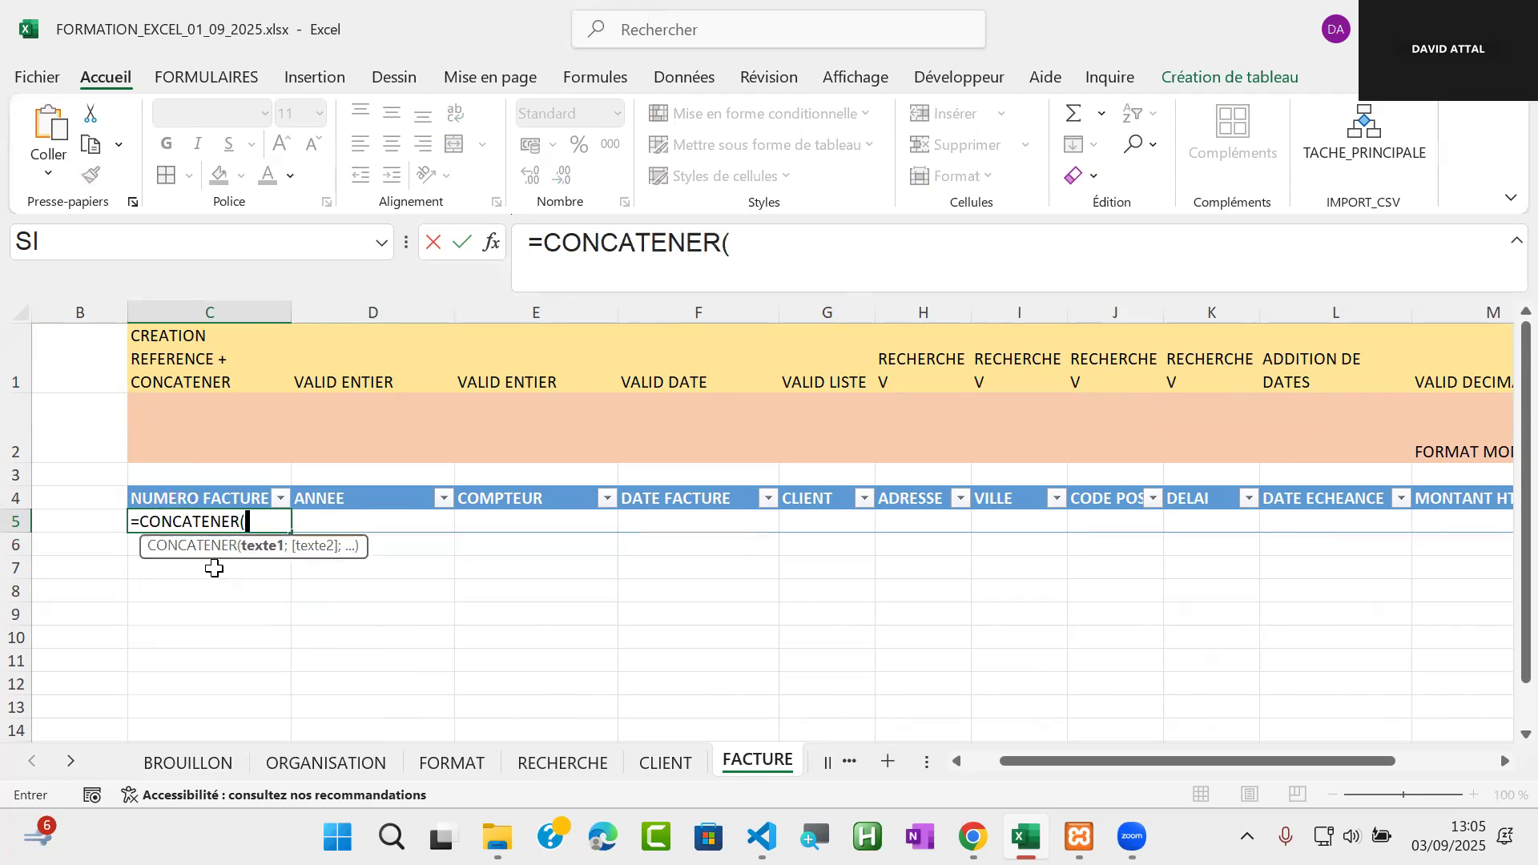
pyautogui.click(386, 521)
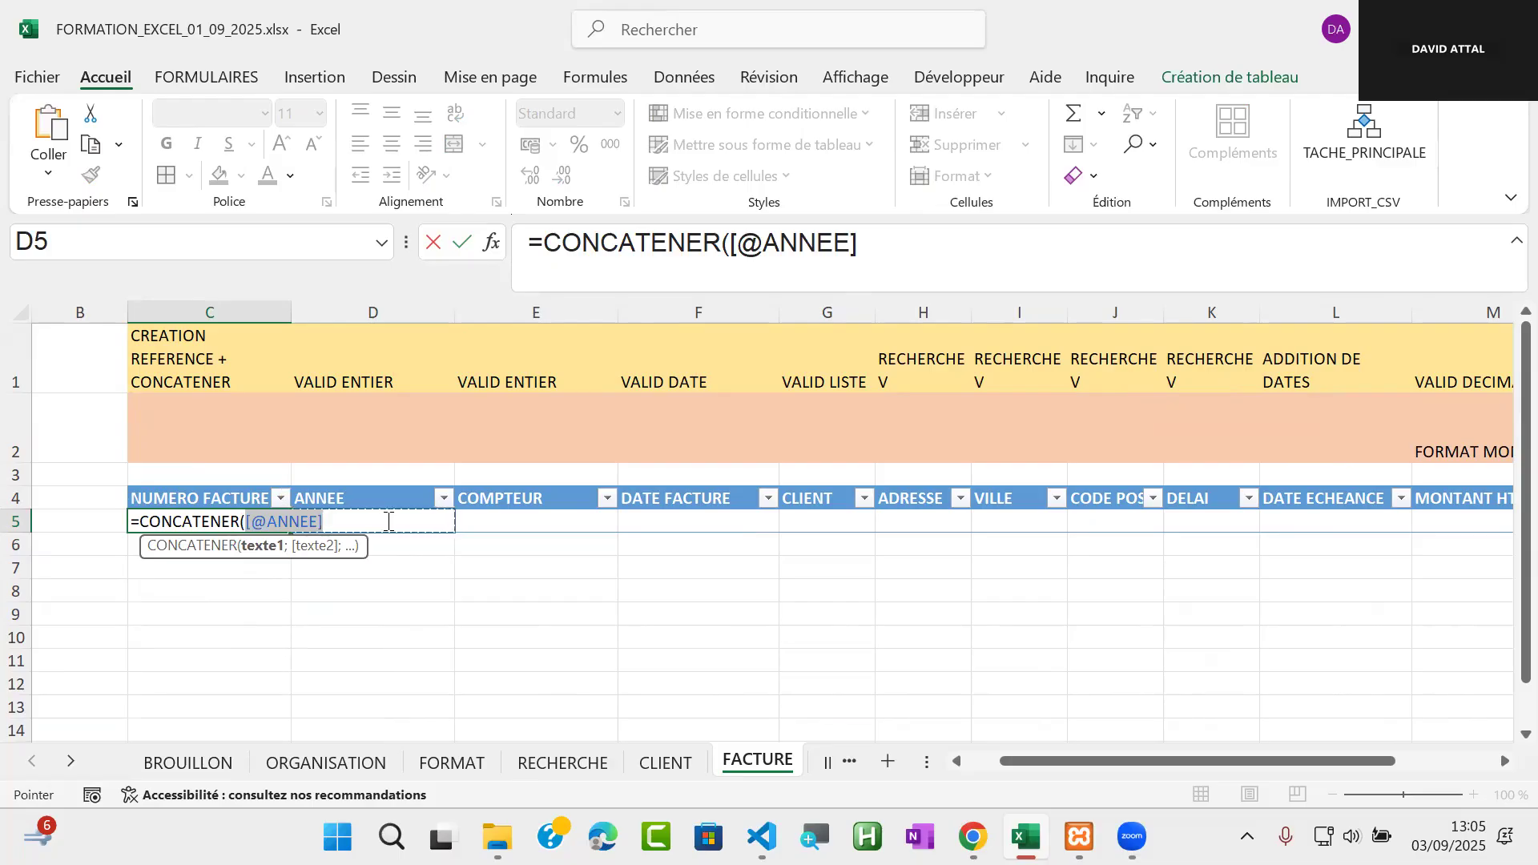
pyautogui.write(';" "')
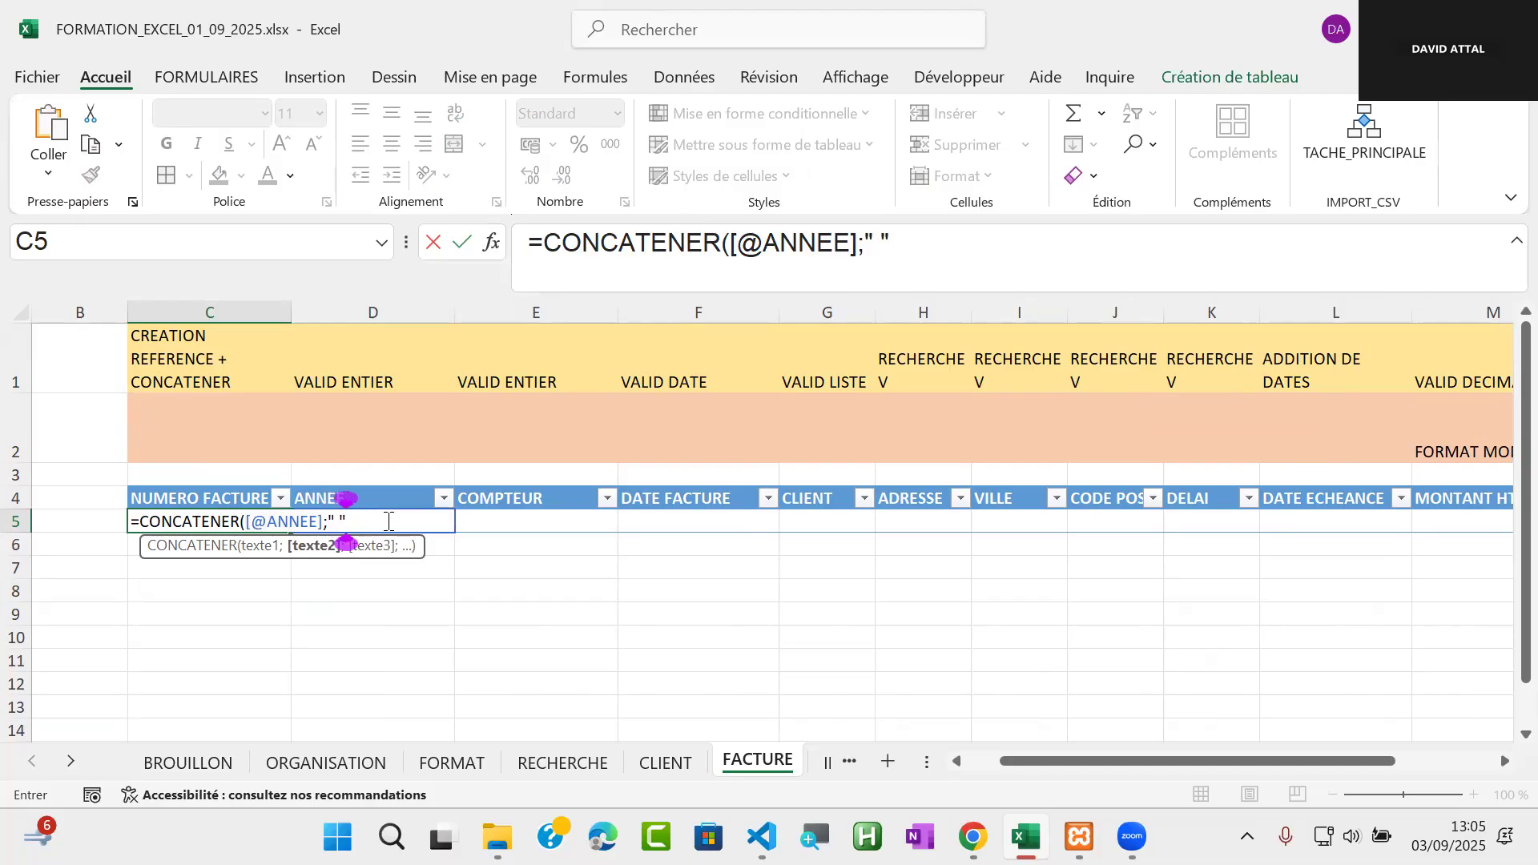
pyautogui.write(';')
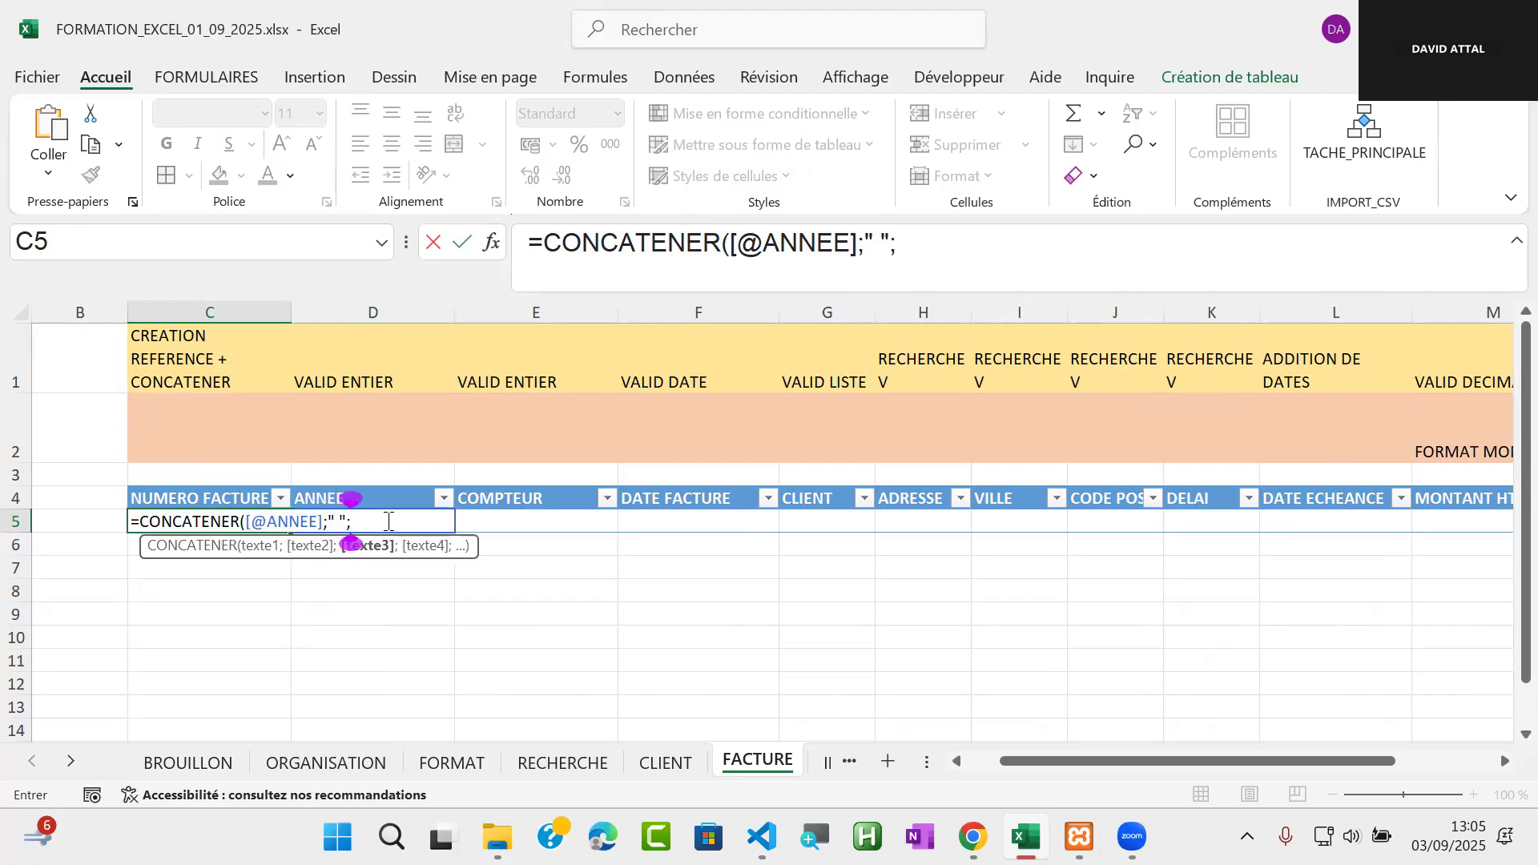
pyautogui.click(540, 522)
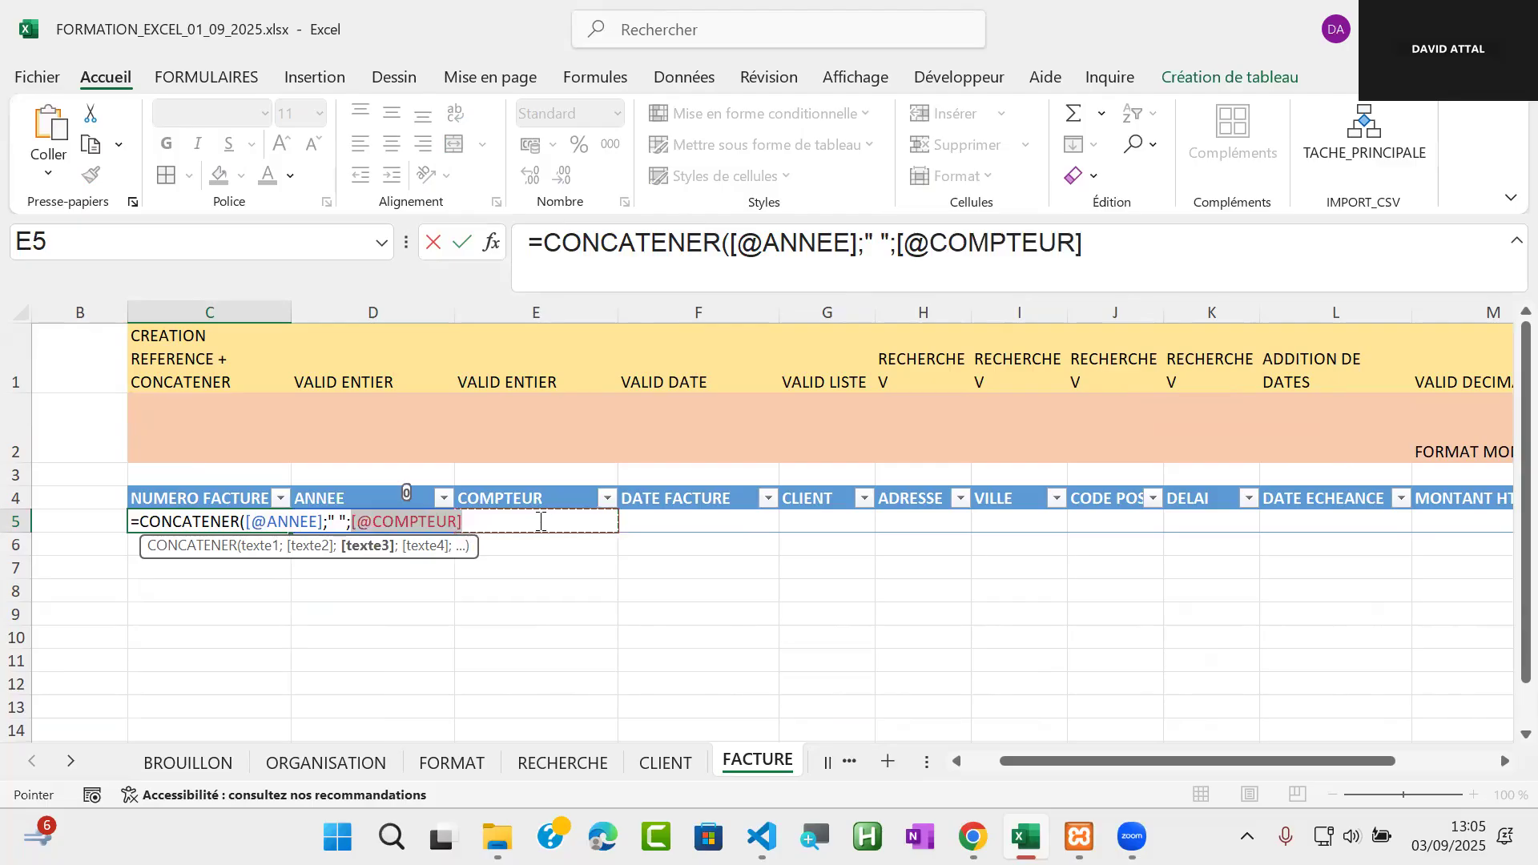
pyautogui.write(')')
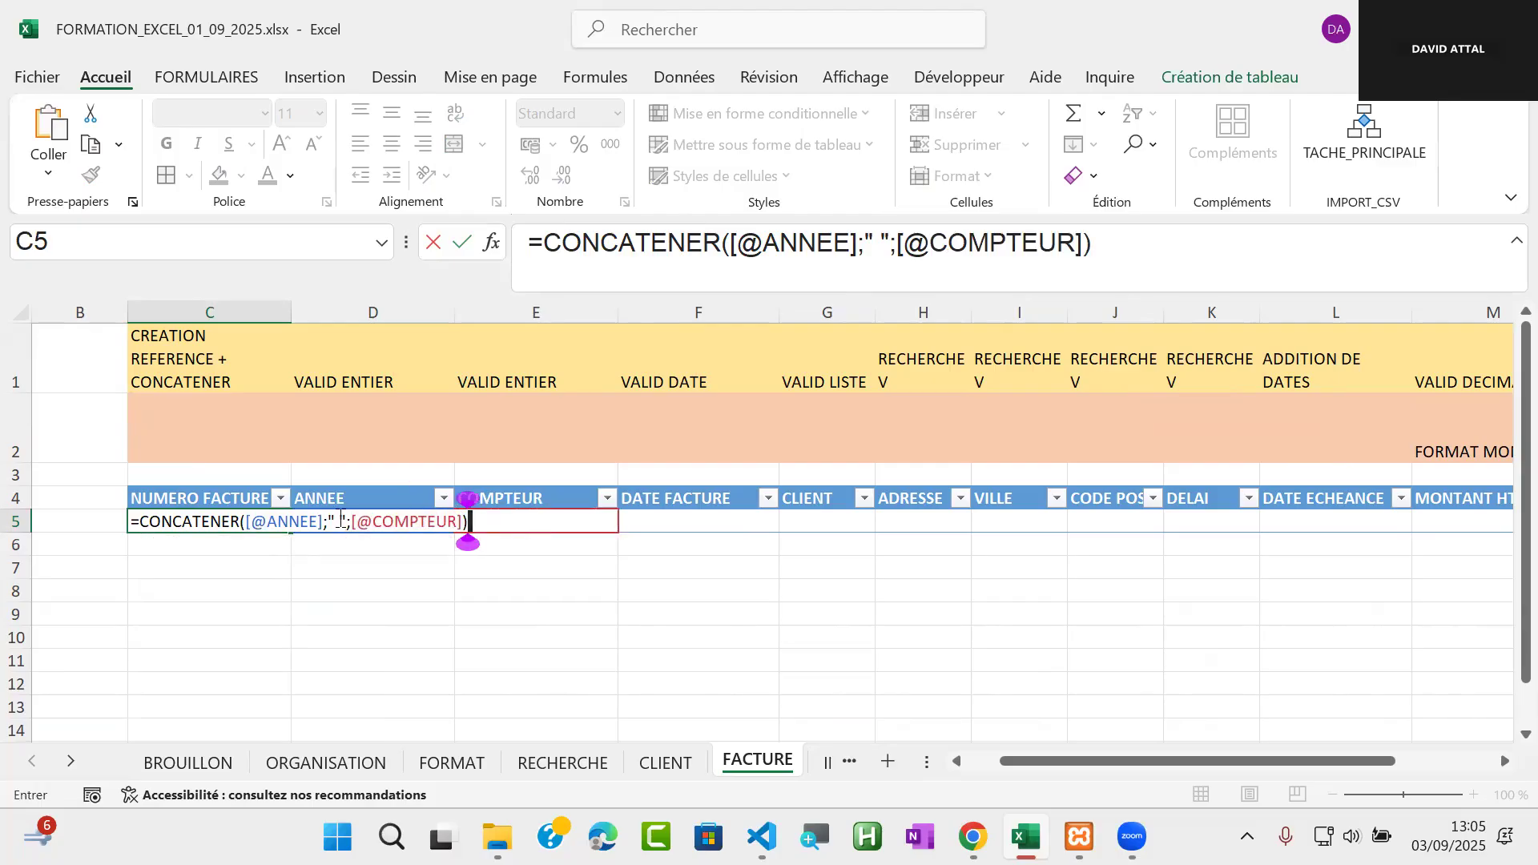
# Replace the space separator in the C5 formula with an underscore and validate the formula
pyautogui.click(340, 522)
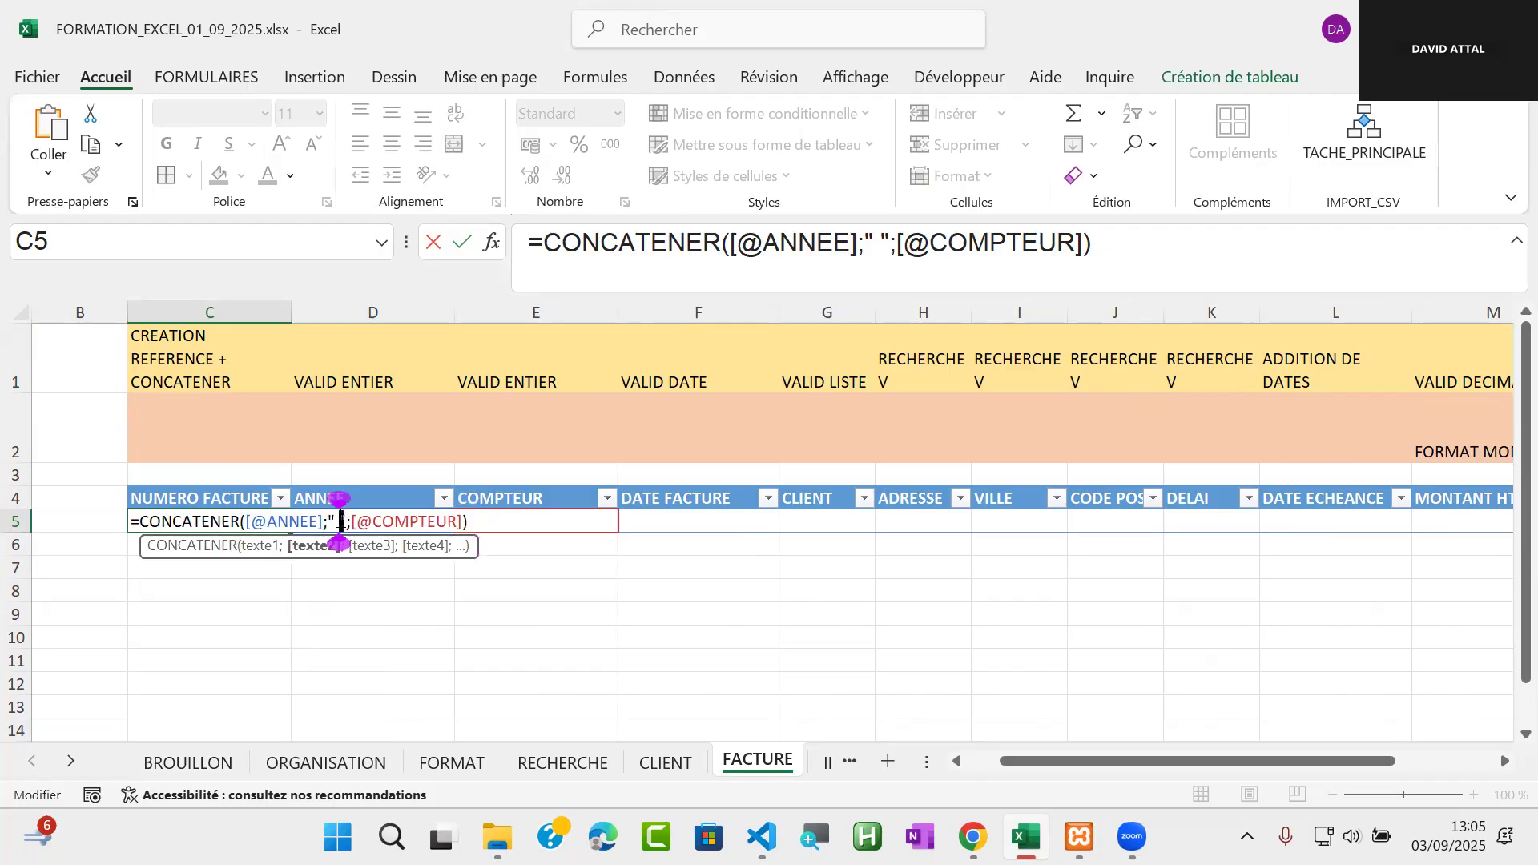
pyautogui.press('BackSpace')
pyautogui.write('_')
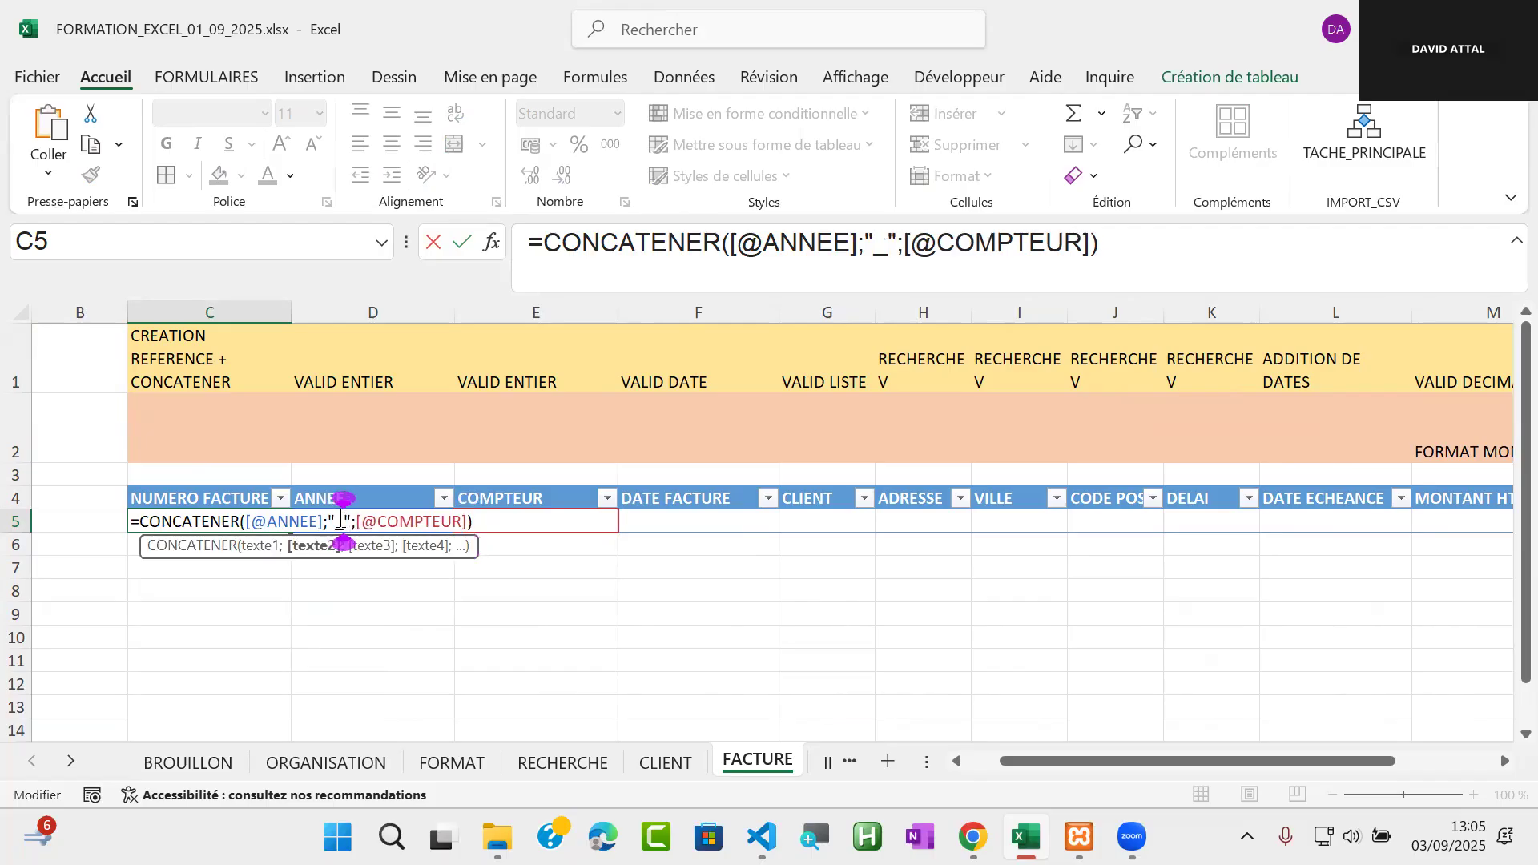
pyautogui.press('Return')
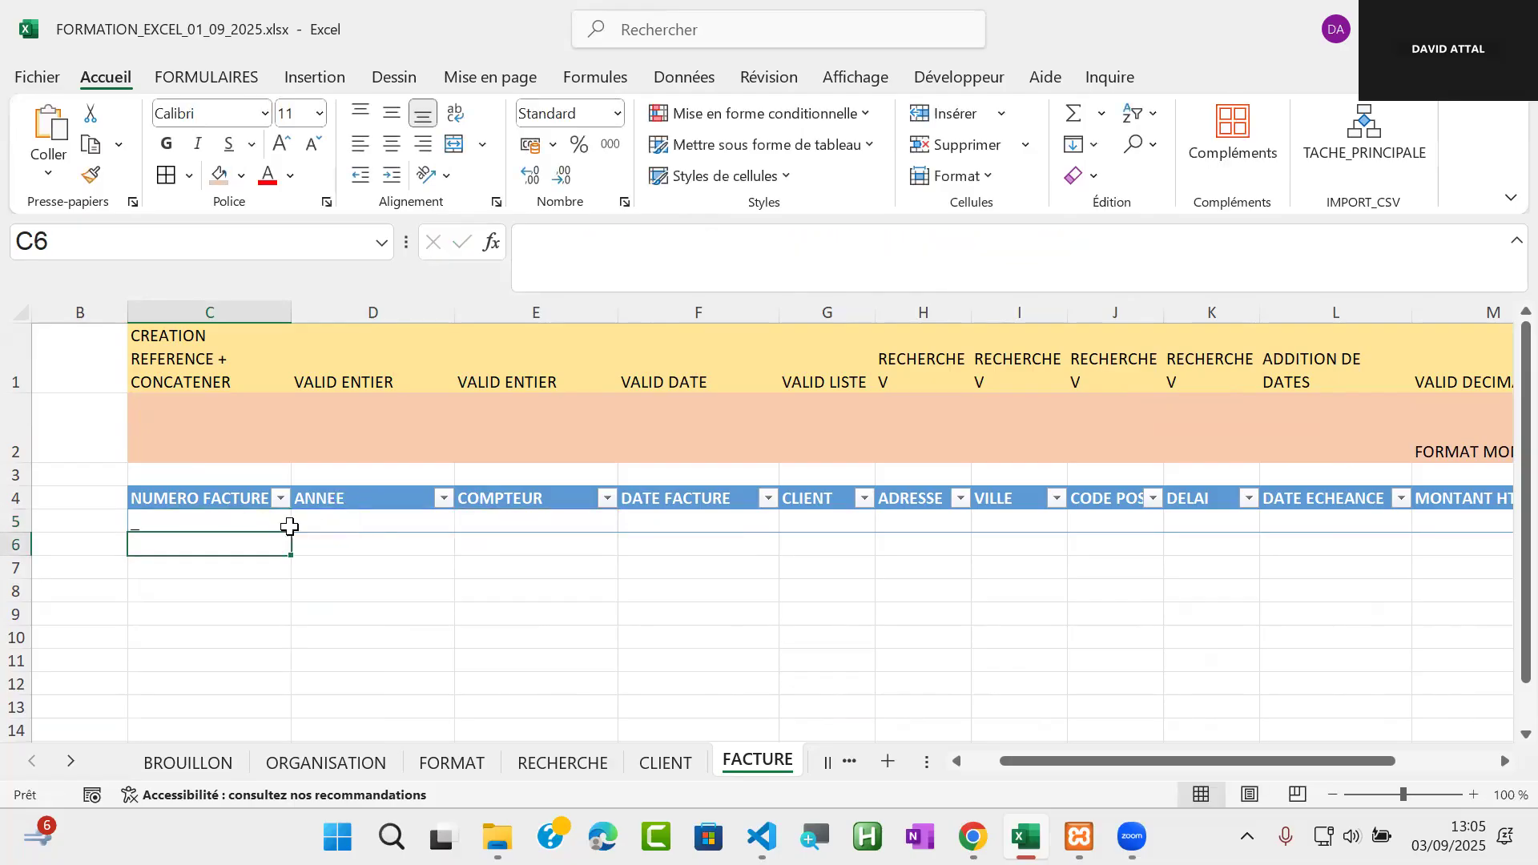
# Test the ANNEE cell D5 with the text "bonjour" and clear it again
pyautogui.click(359, 523)
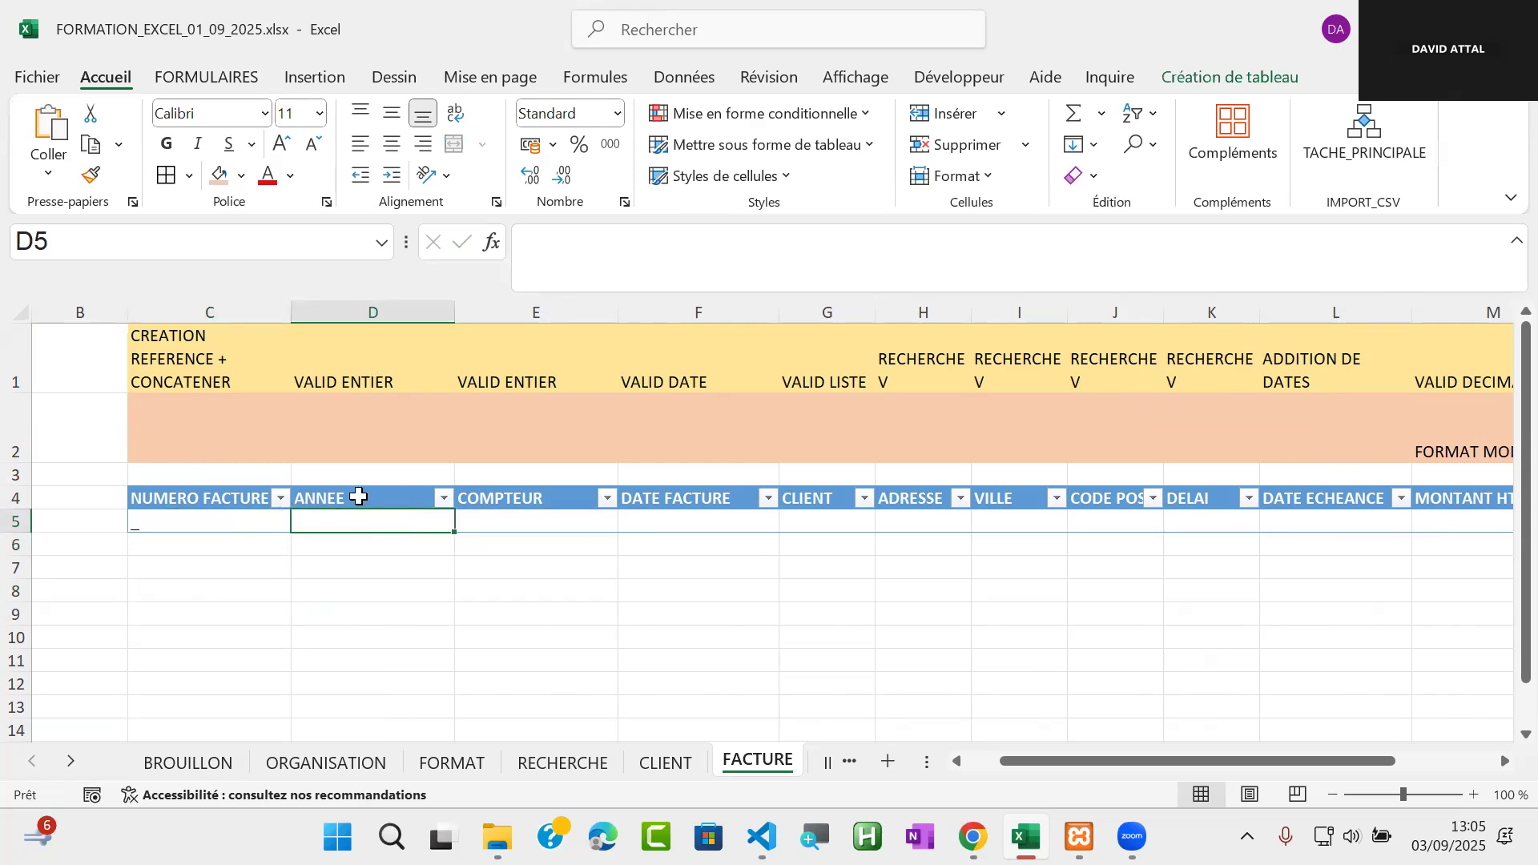
pyautogui.write('bo')
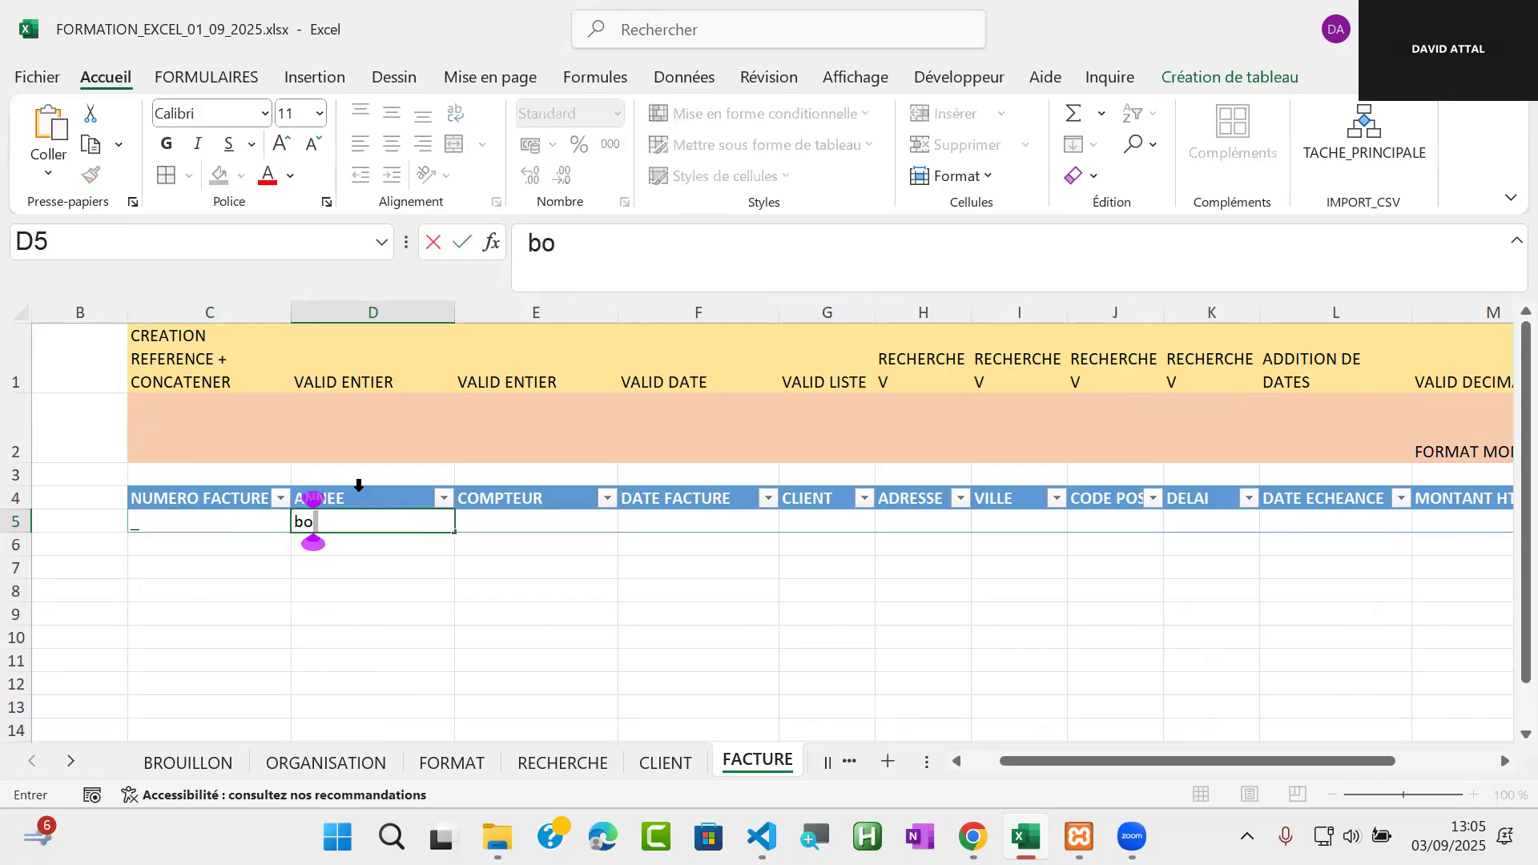
pyautogui.write('njour')
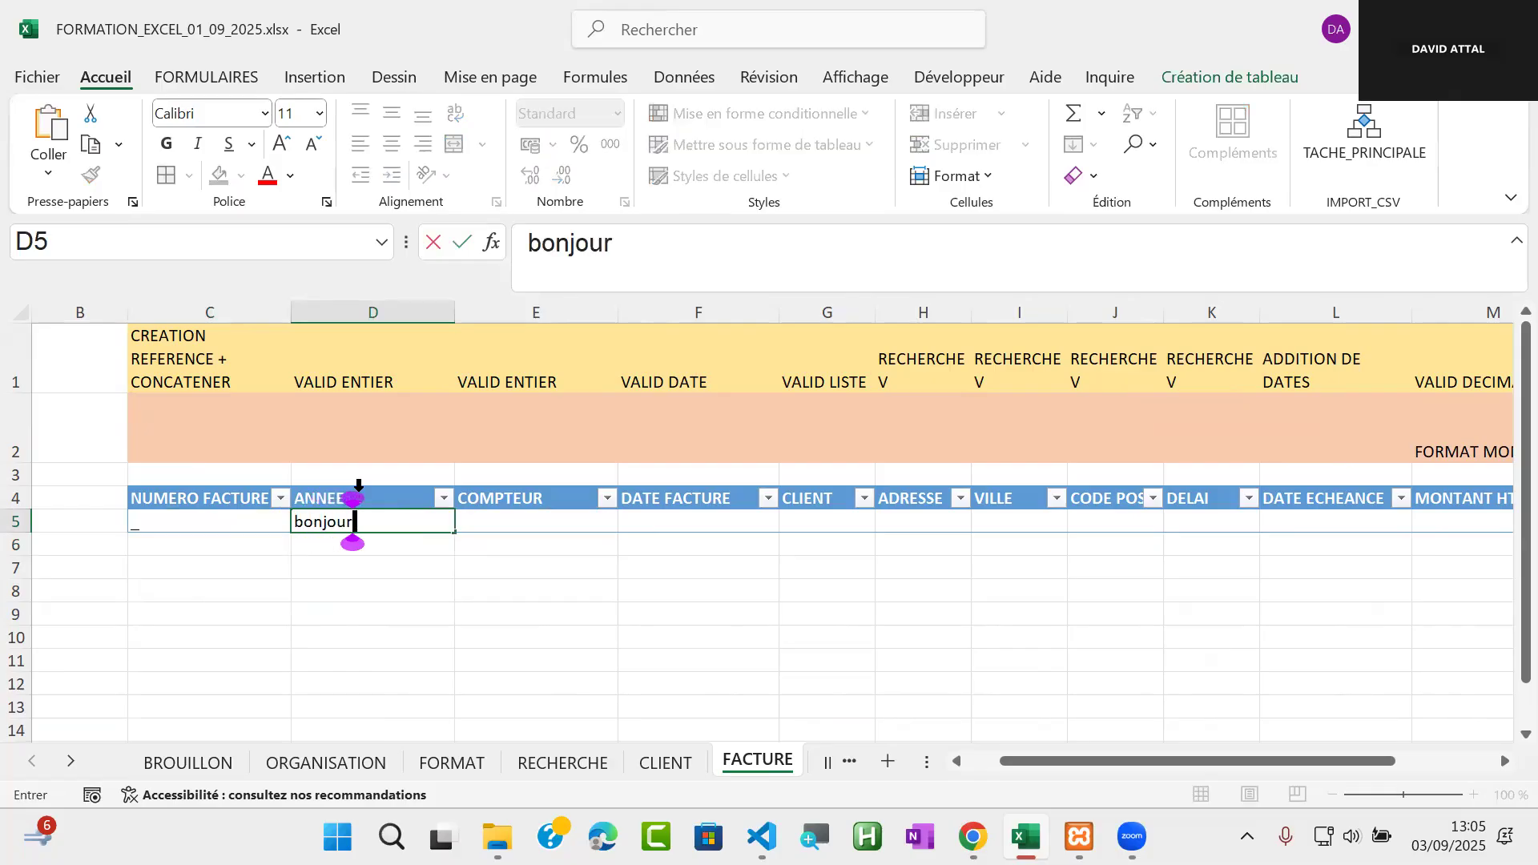
pyautogui.press('Return')
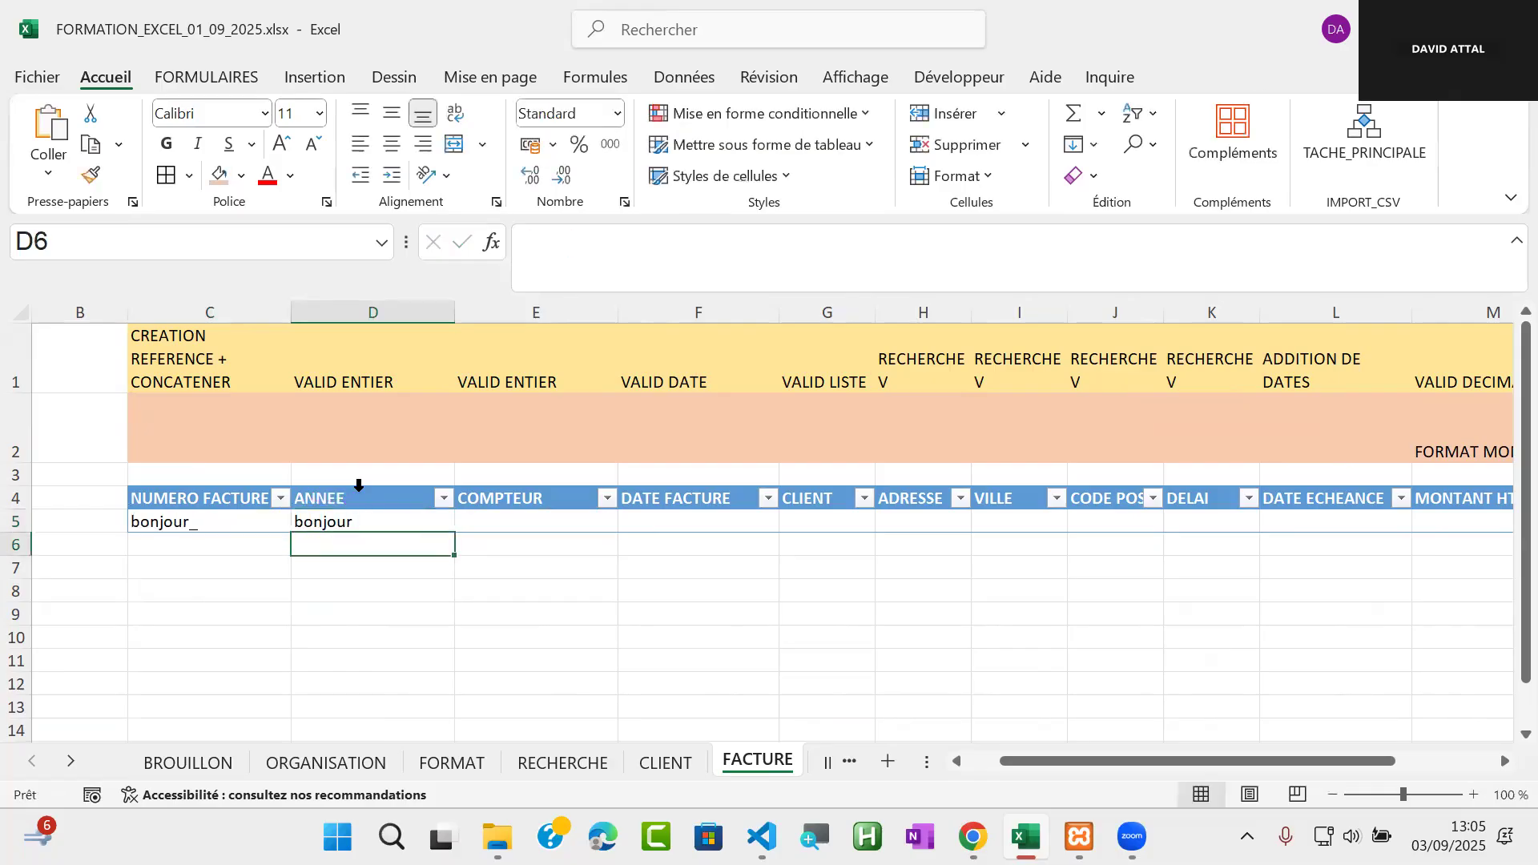
pyautogui.click(371, 523)
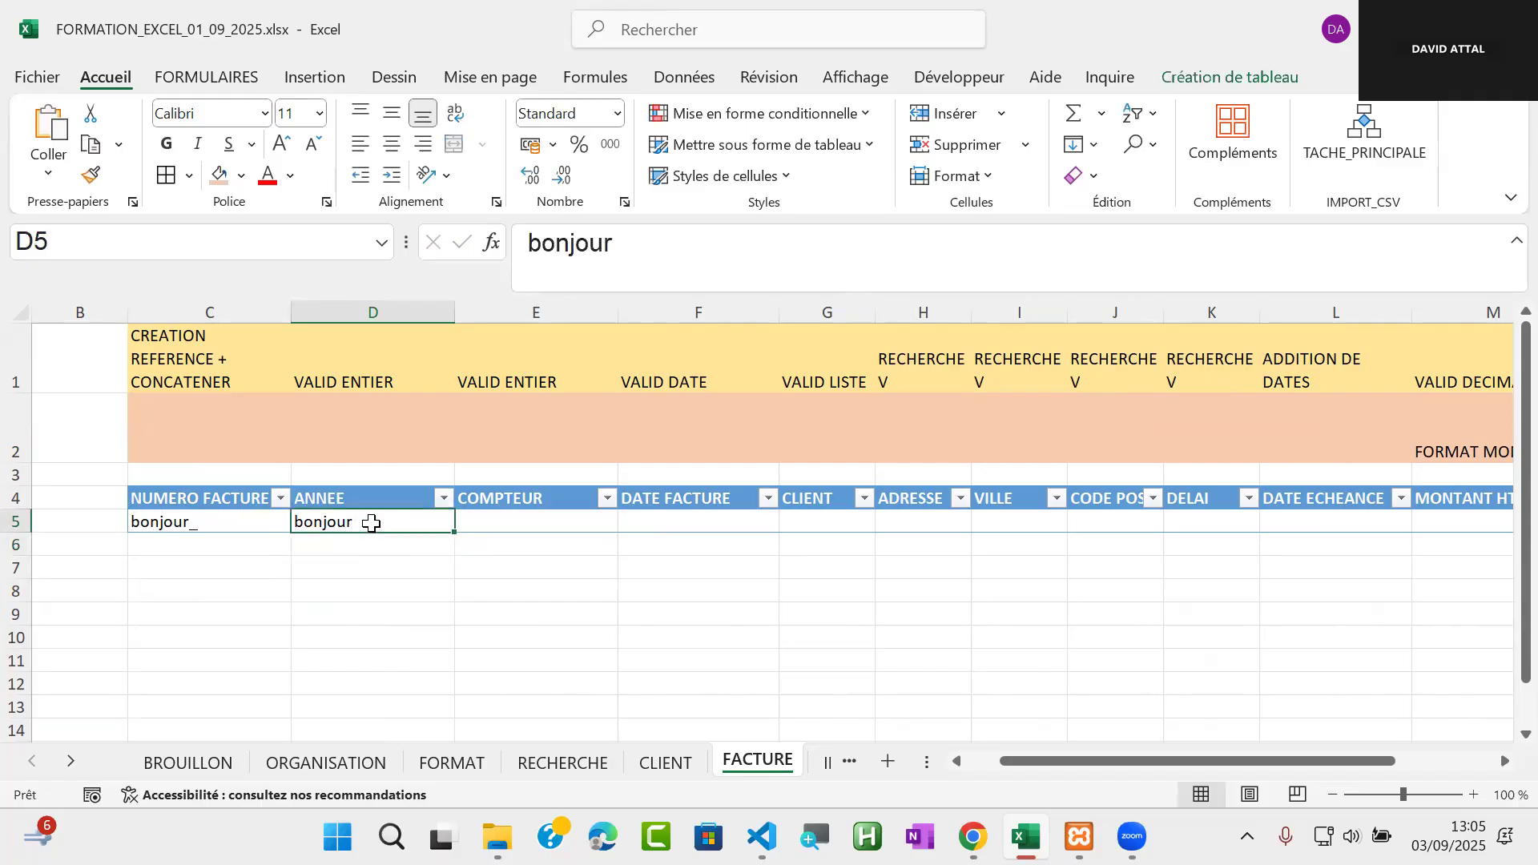
pyautogui.press('Delete')
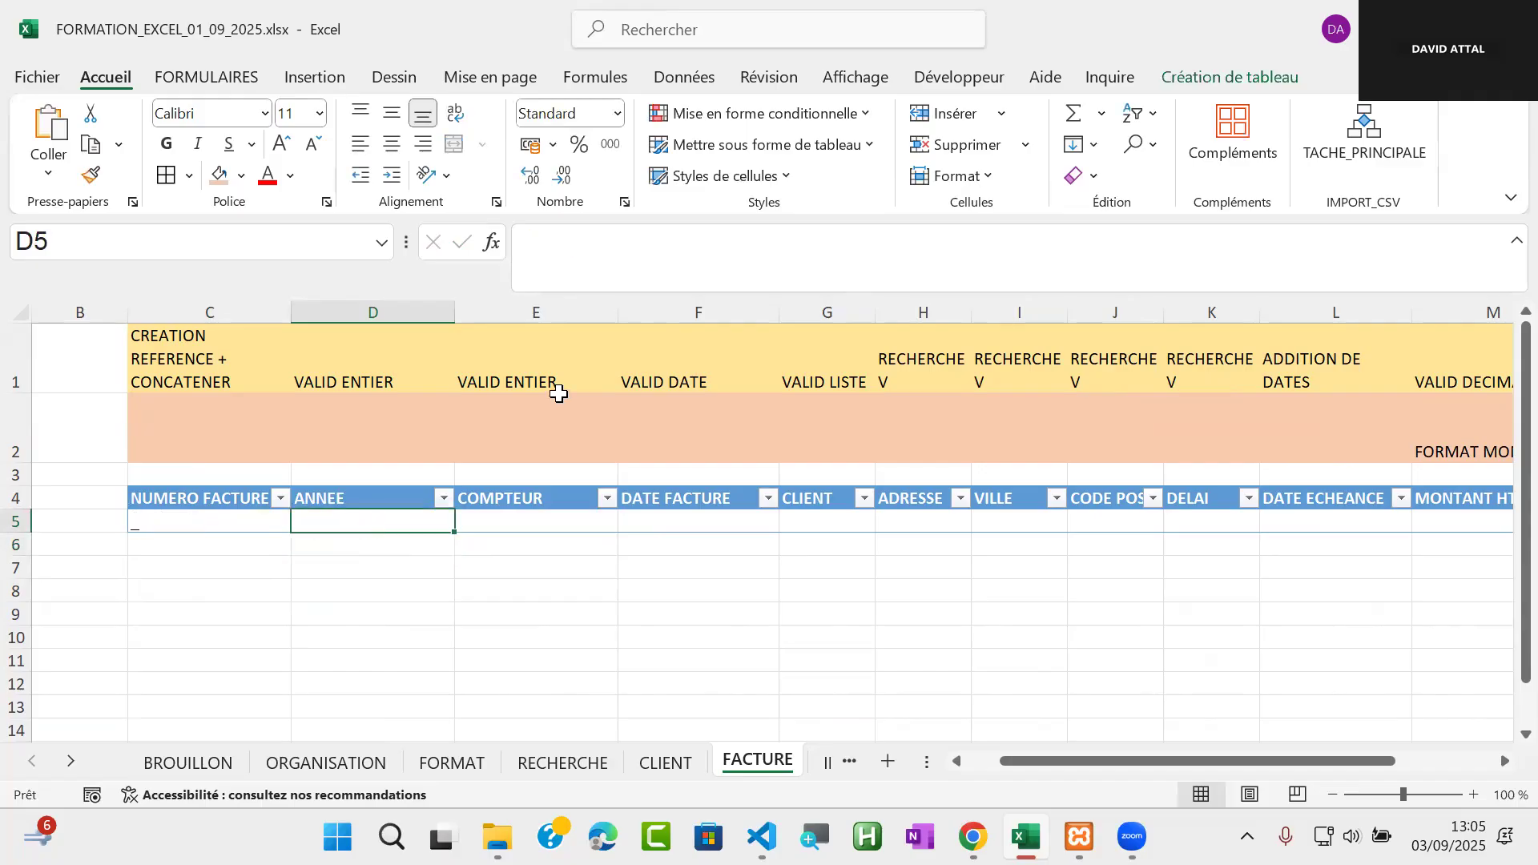
# Add data validation to the ANNEE cell D5 allowing only a whole number (Nombre entier) equal to (égale à) 2025
pyautogui.click(700, 81)
pyautogui.click(891, 178)
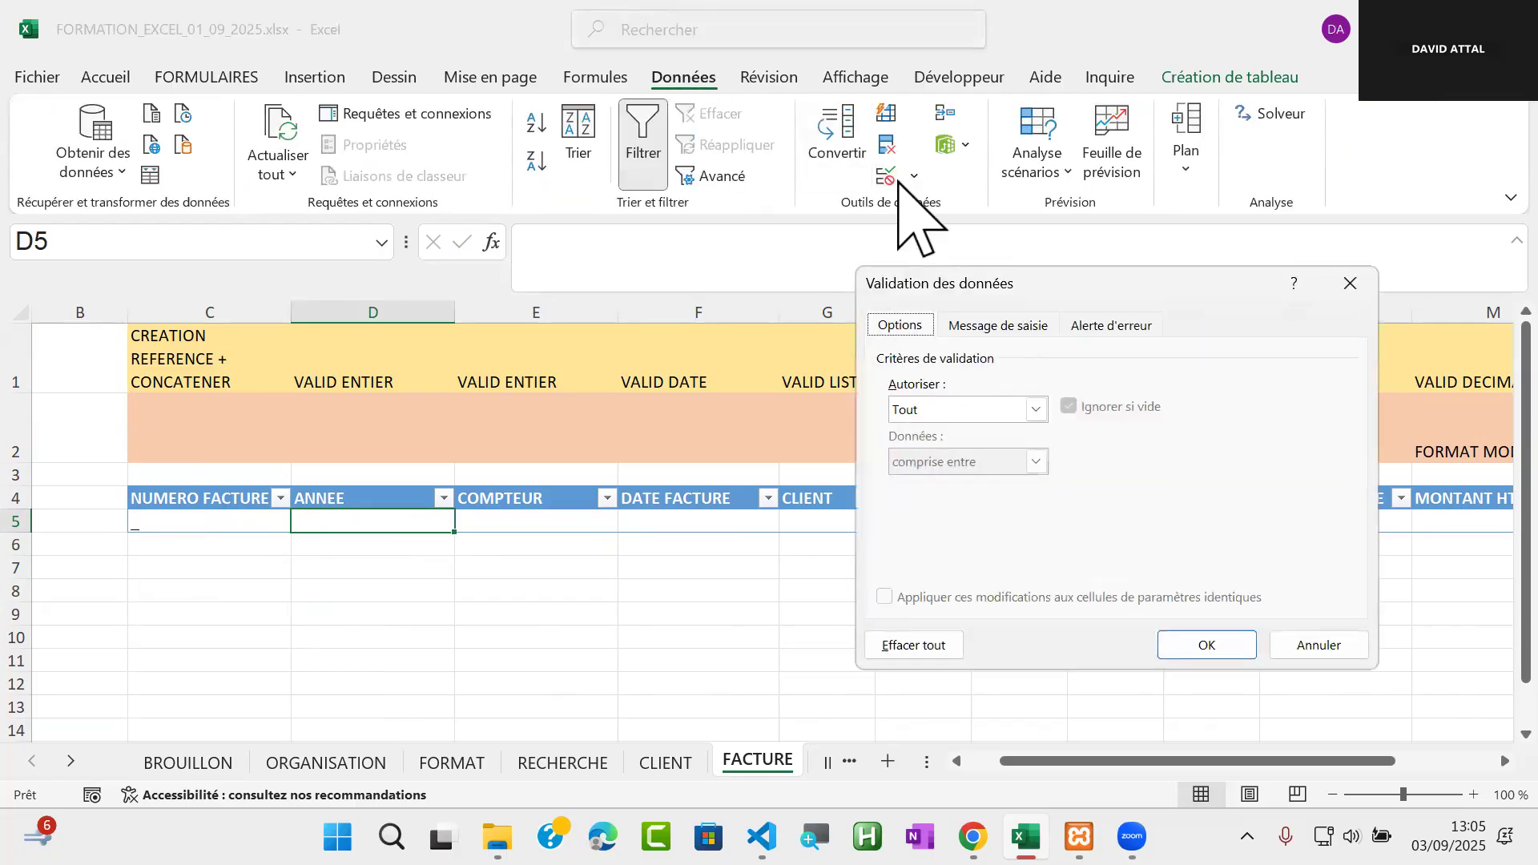
pyautogui.click(1036, 409)
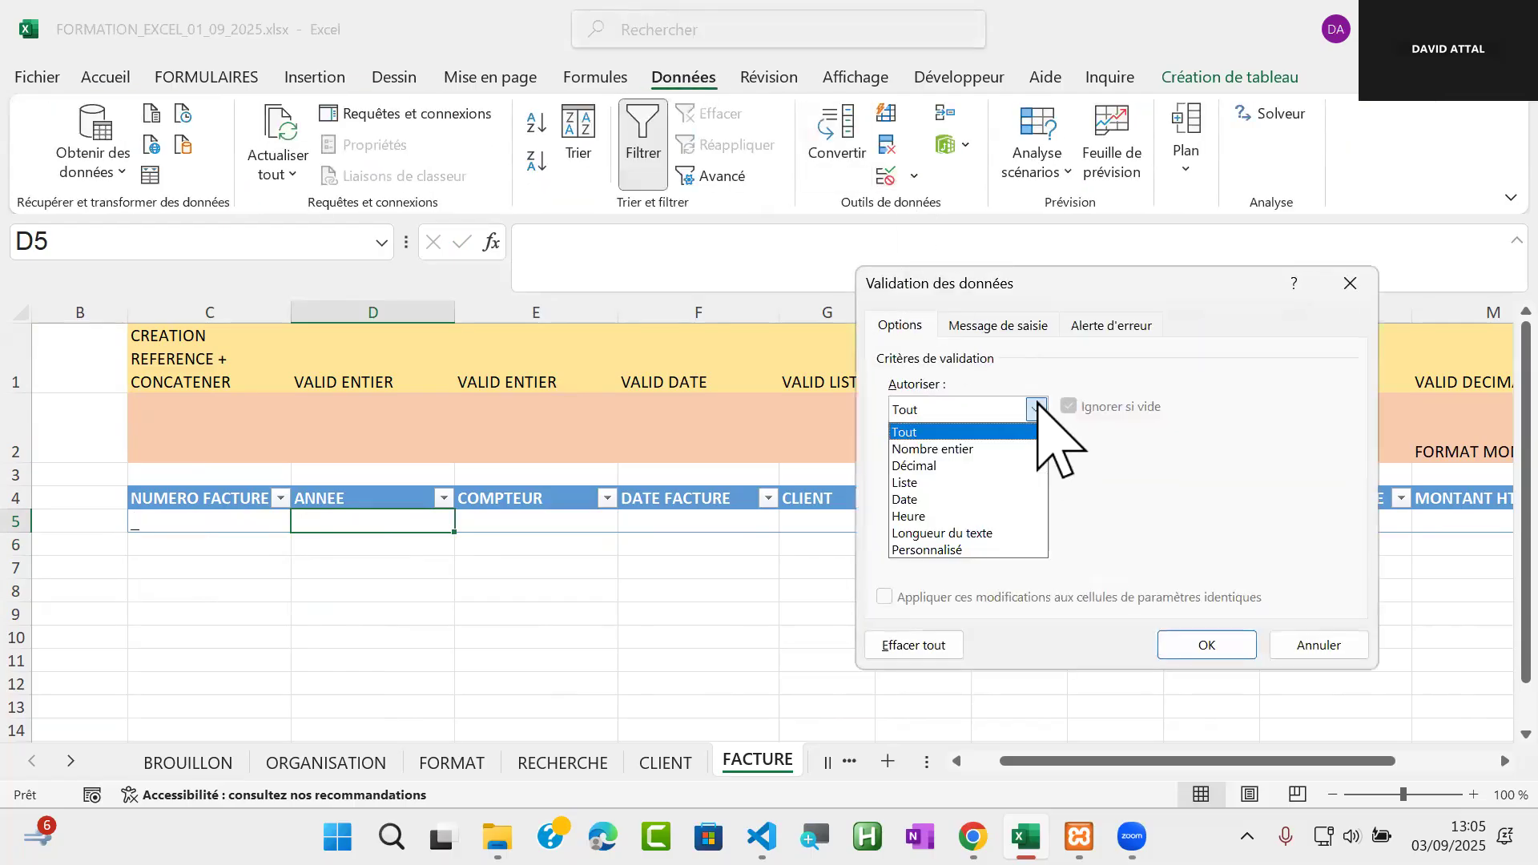
pyautogui.click(1010, 449)
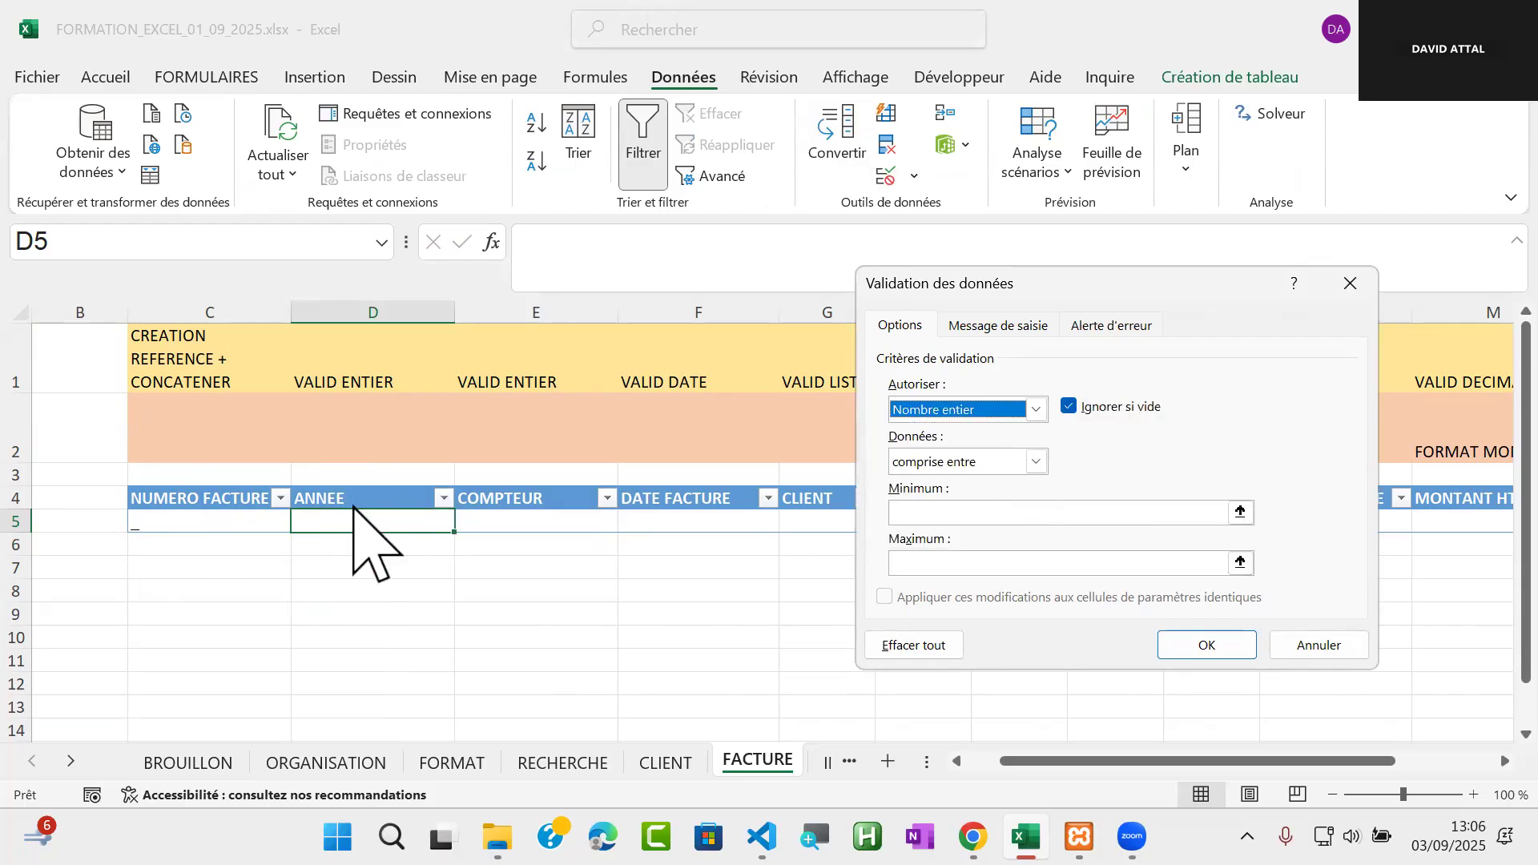
pyautogui.click(1037, 462)
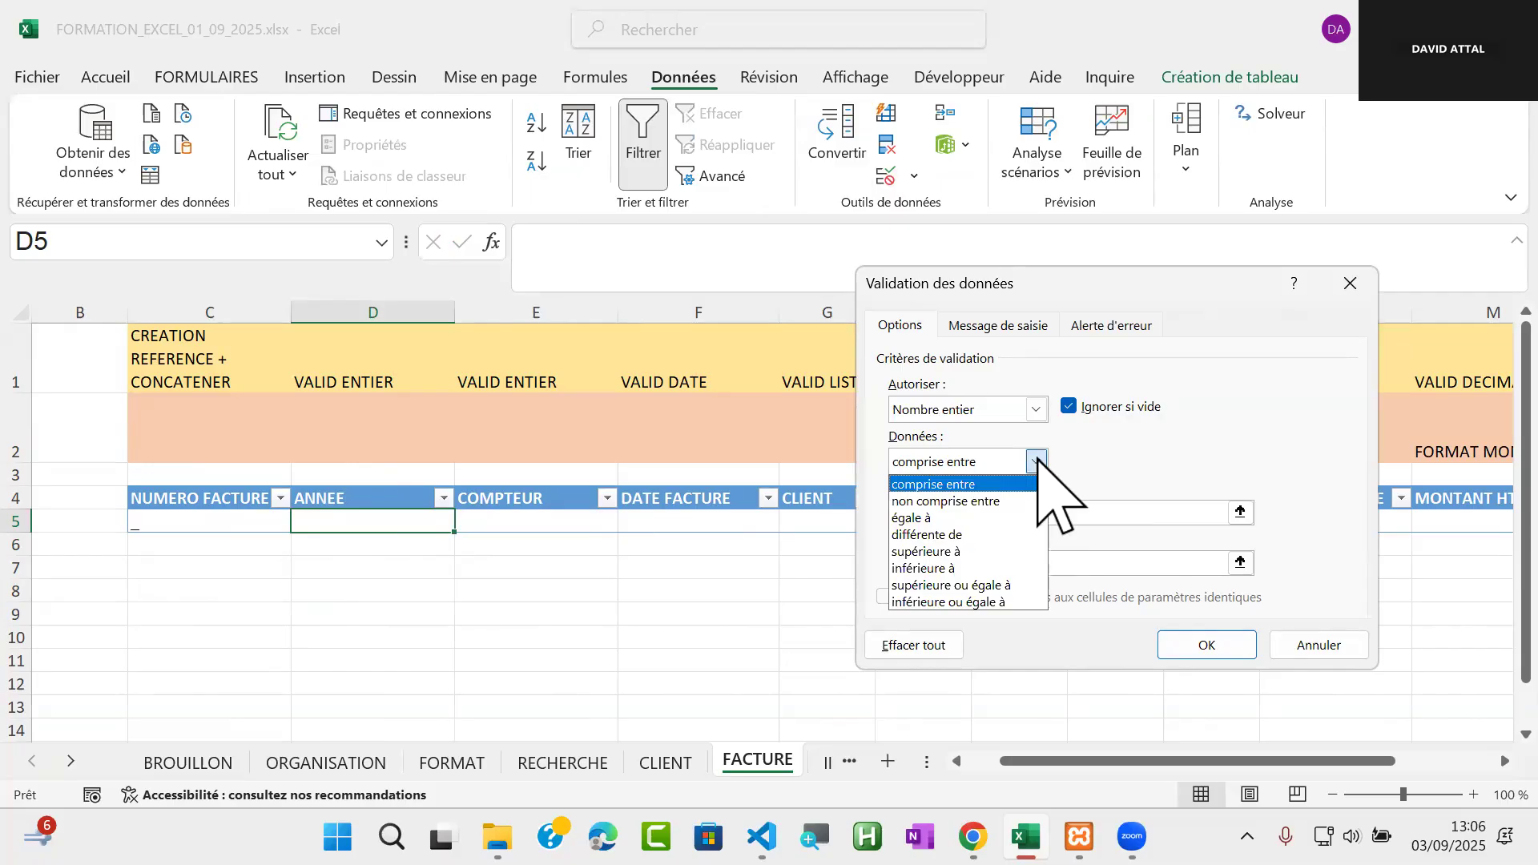
pyautogui.click(979, 518)
pyautogui.click(950, 519)
pyautogui.write('2025')
pyautogui.click(1187, 641)
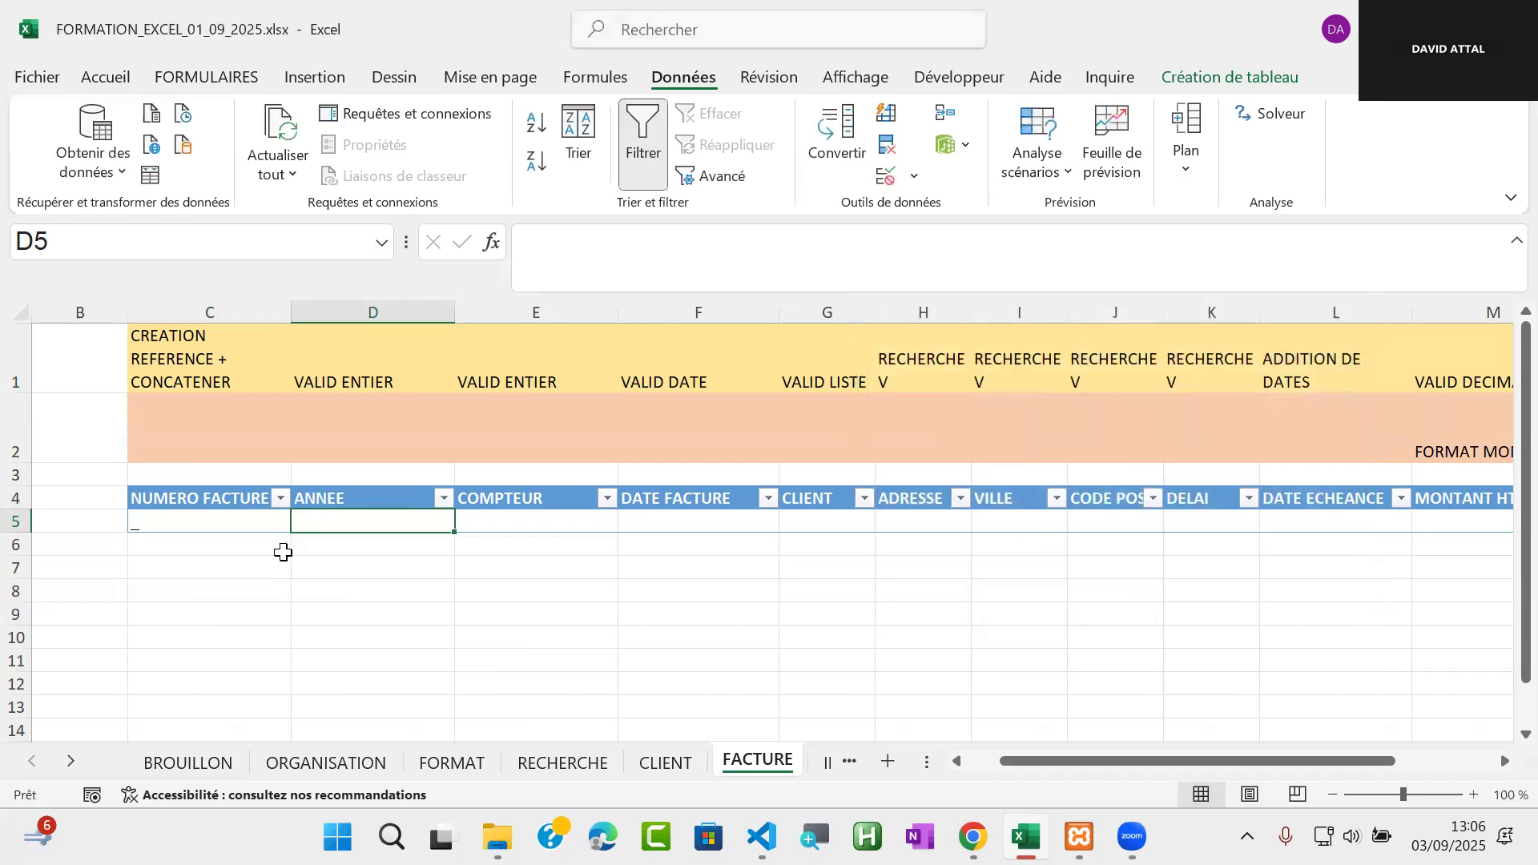
# Test the validation of ANNEE cell D5 with 203, cancel that entry, and enter 2025 instead
pyautogui.write('203')
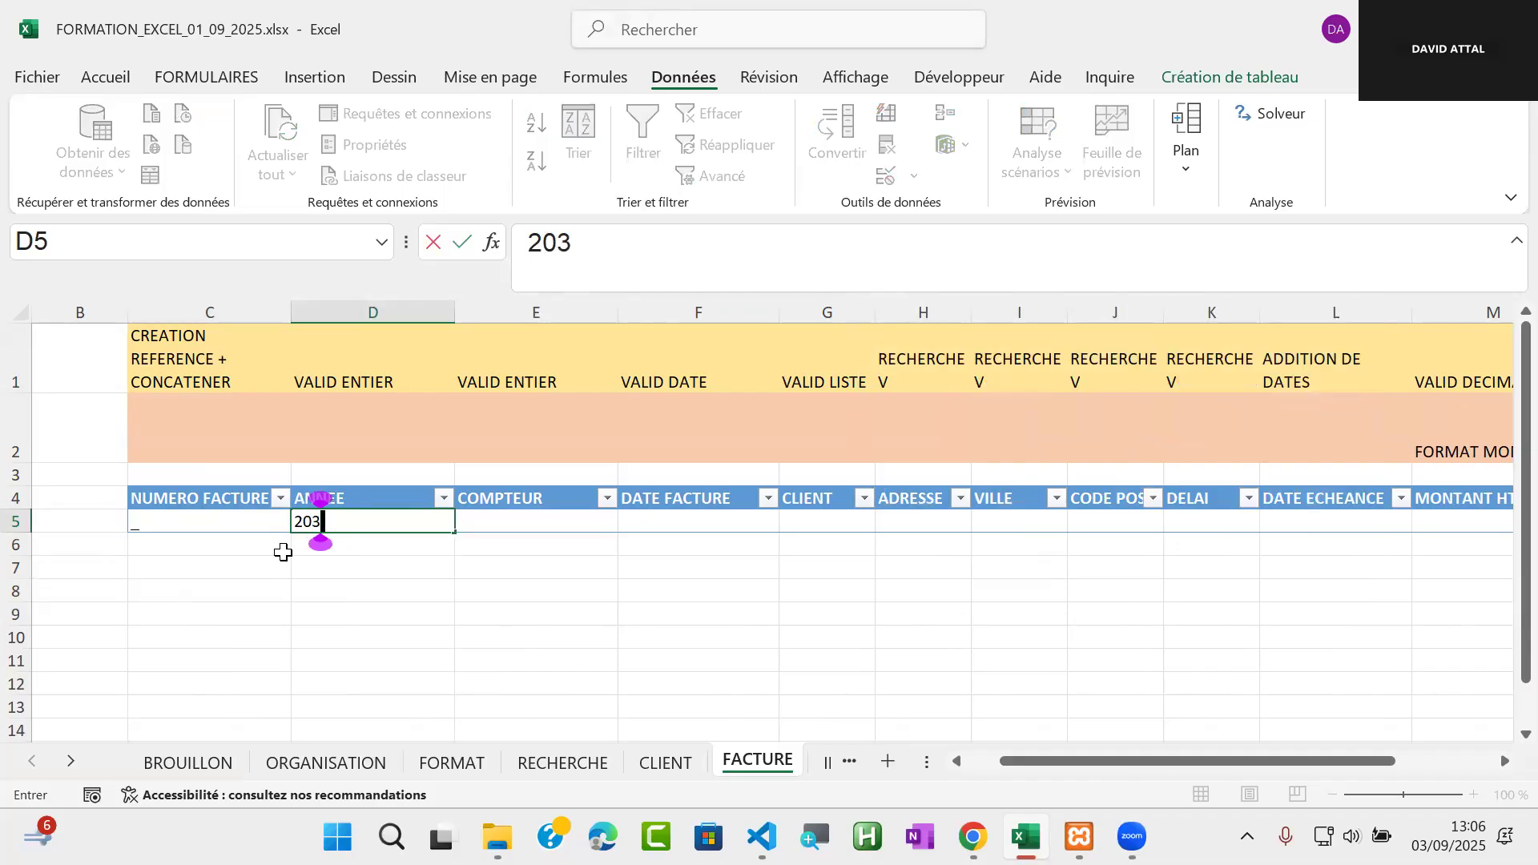
pyautogui.press('Return')
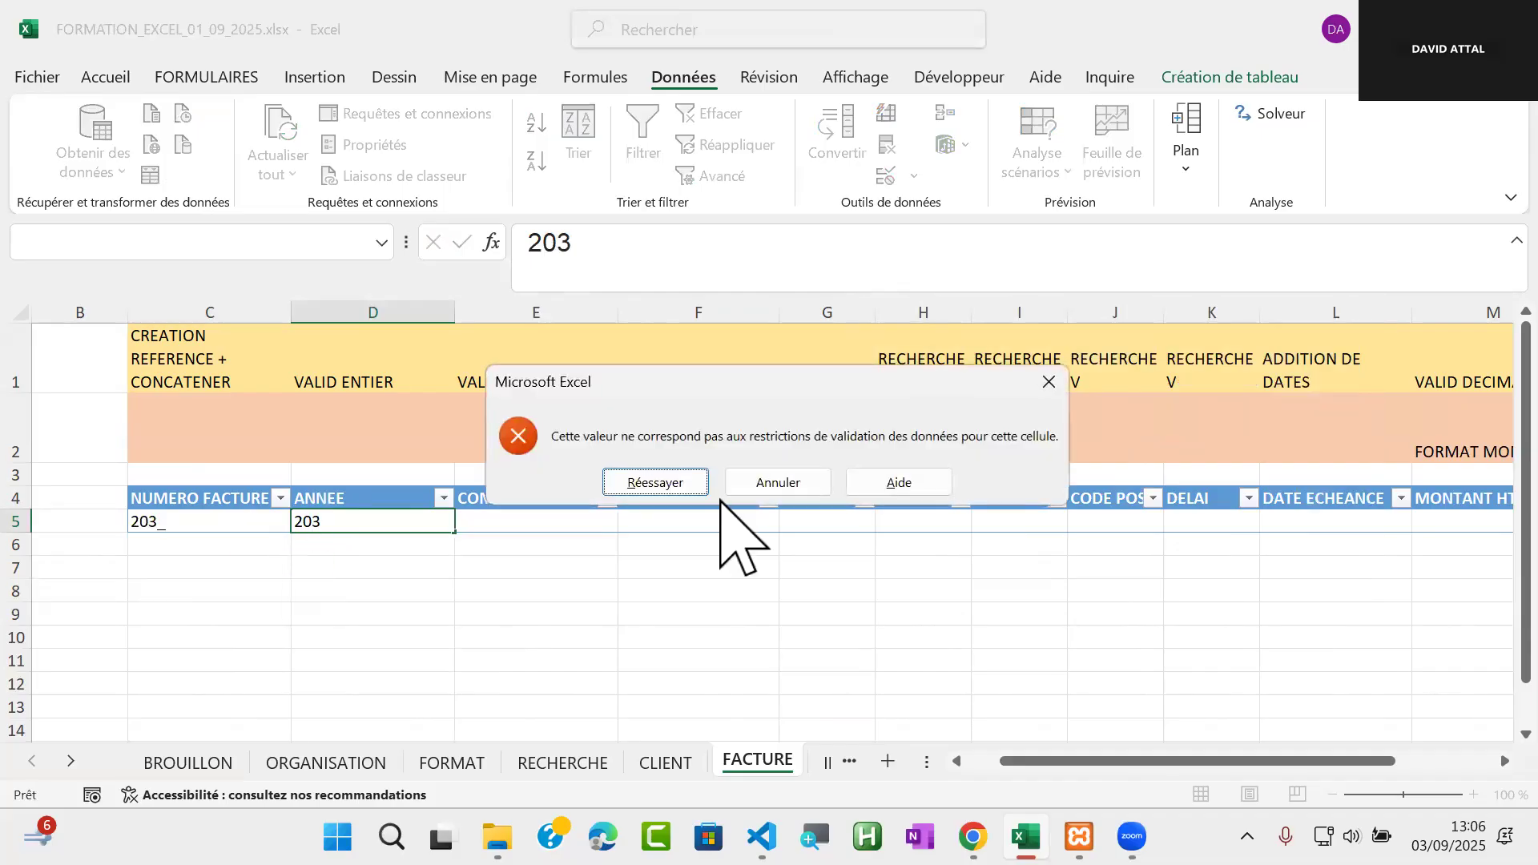
pyautogui.click(776, 481)
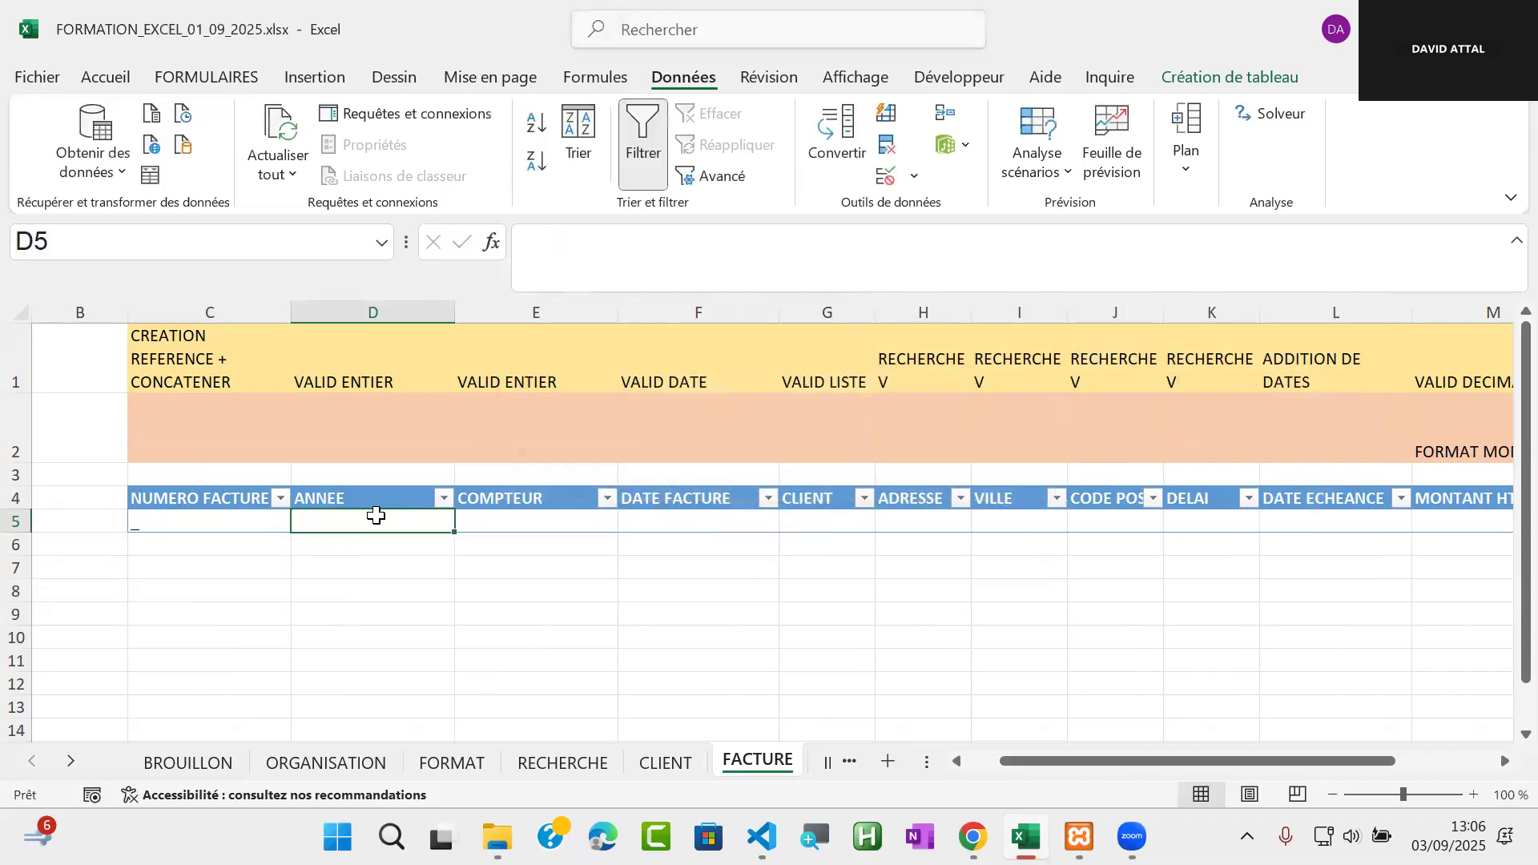
pyautogui.write('2025')
pyautogui.press('Return')
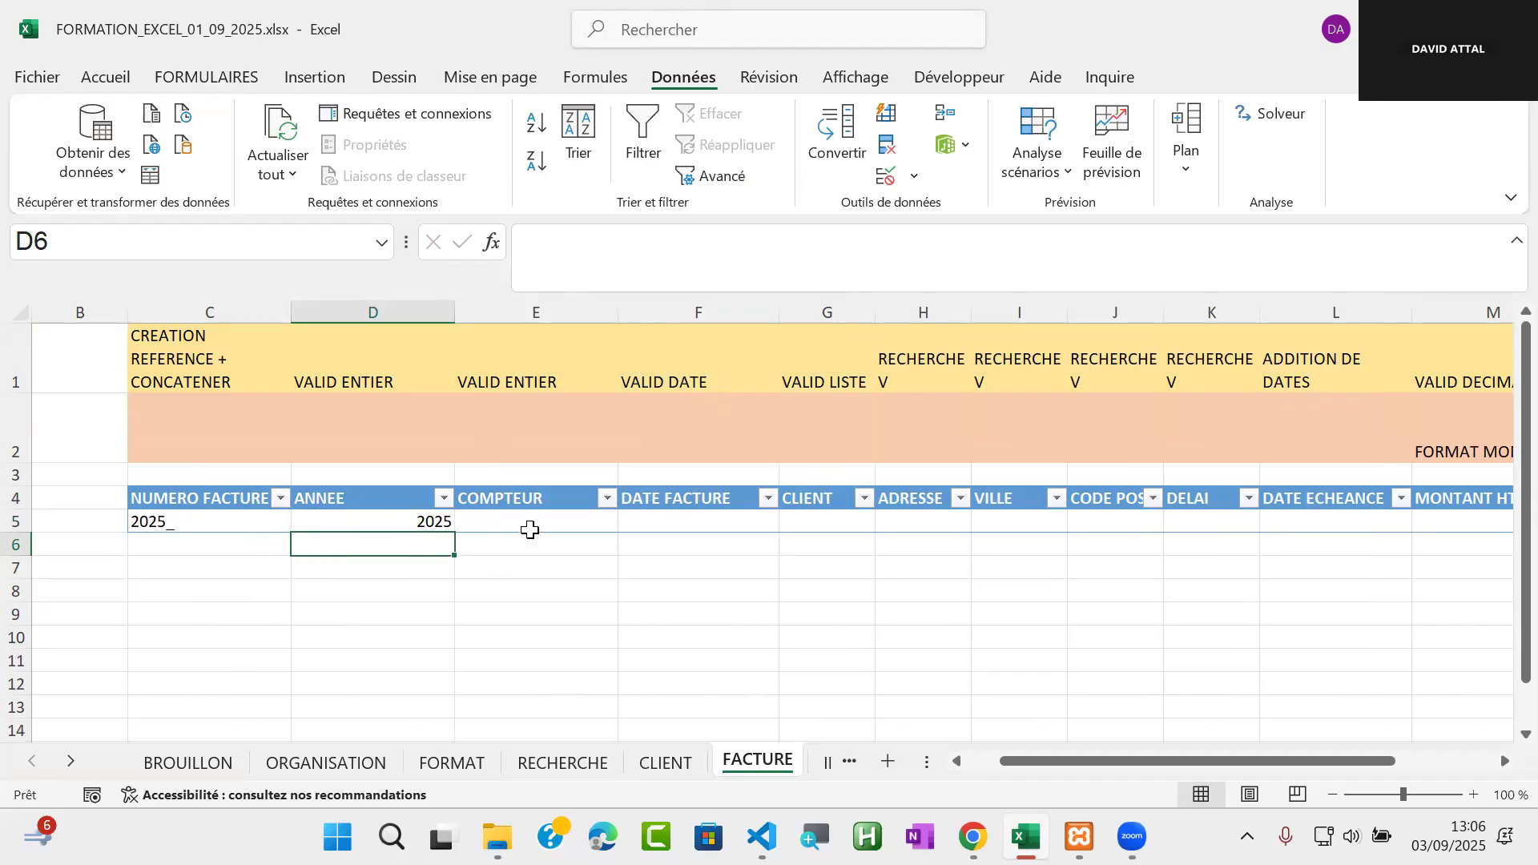
# Add data validation to the COMPTEUR cell E5 allowing only whole numbers (Nombre entier) between 1 and 200
pyautogui.click(529, 525)
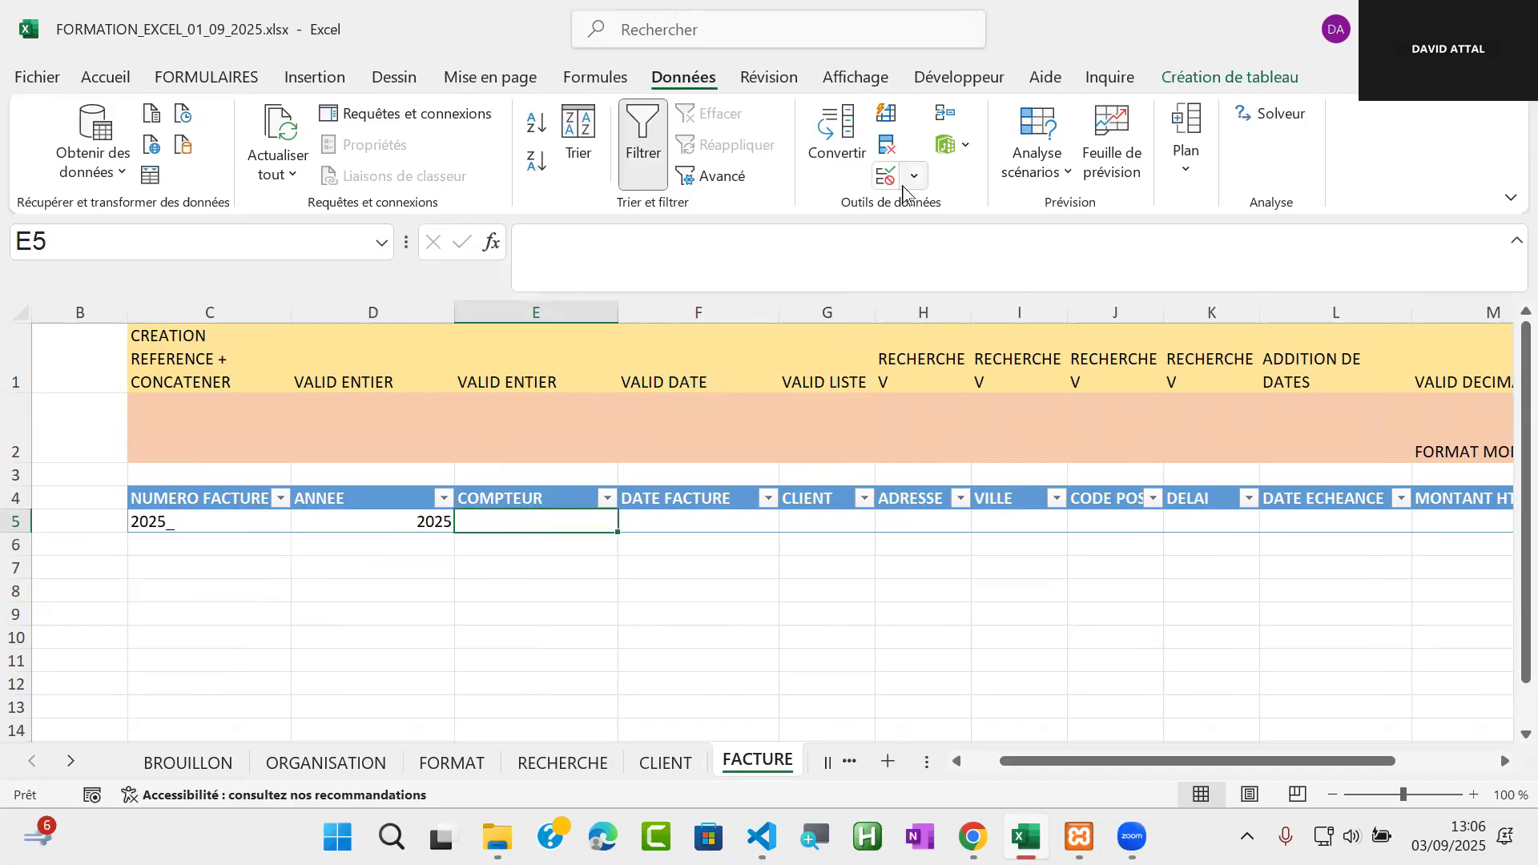
pyautogui.click(889, 176)
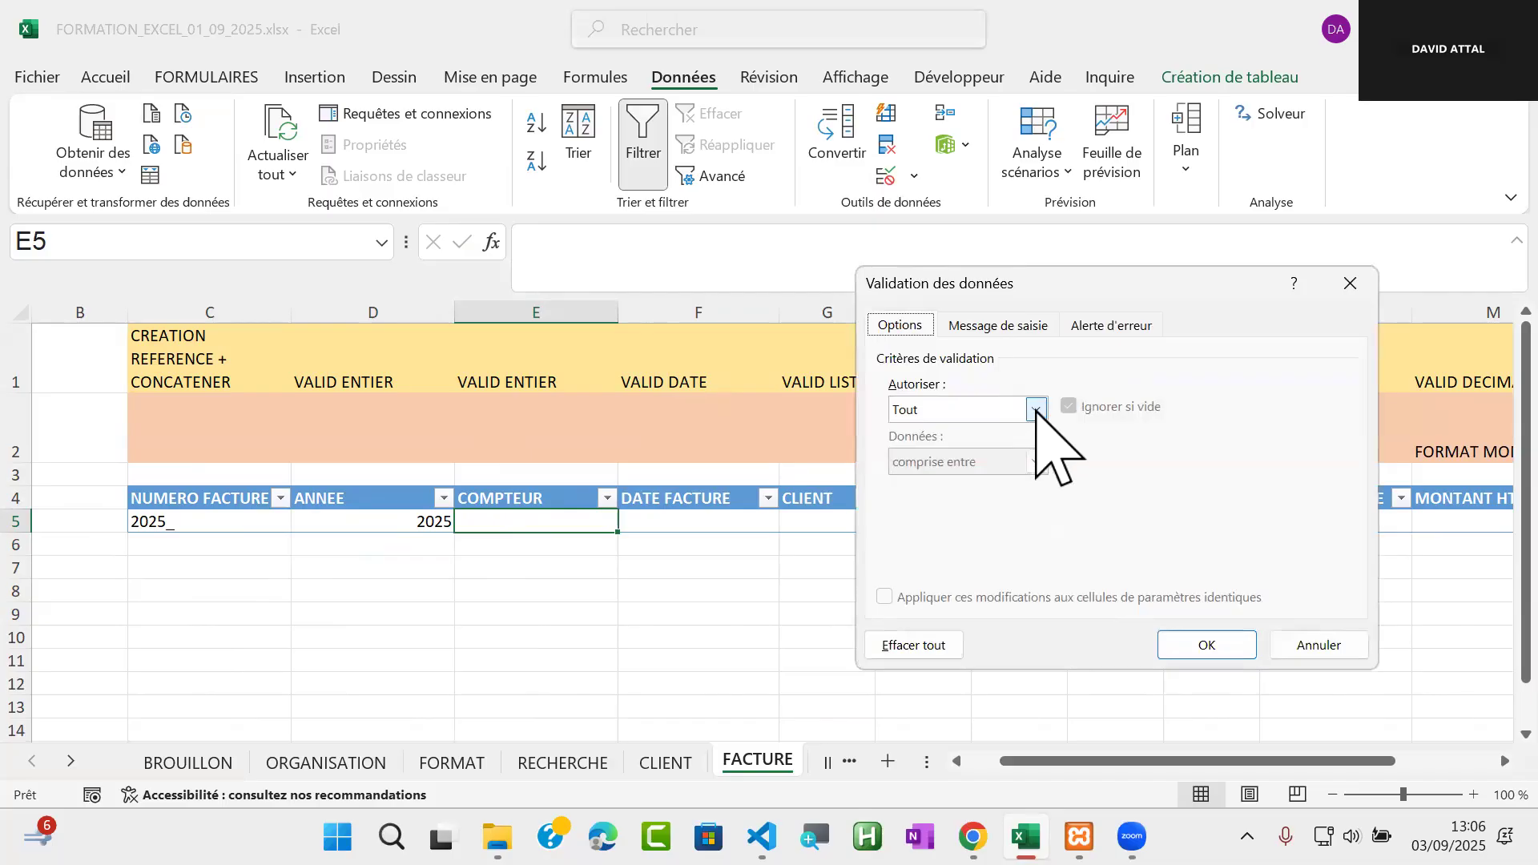
pyautogui.click(1038, 411)
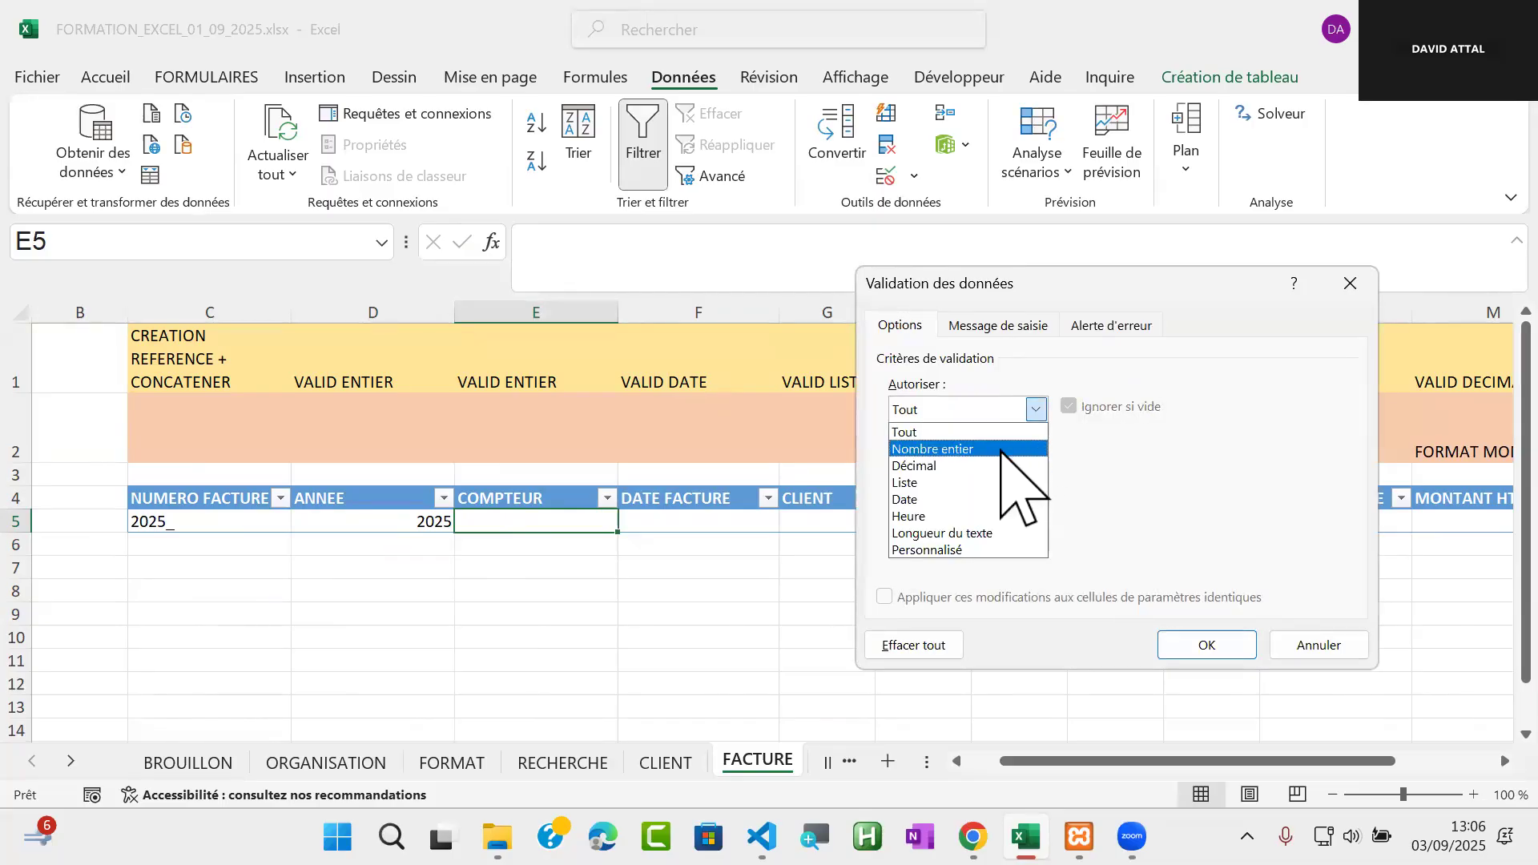
pyautogui.click(1002, 450)
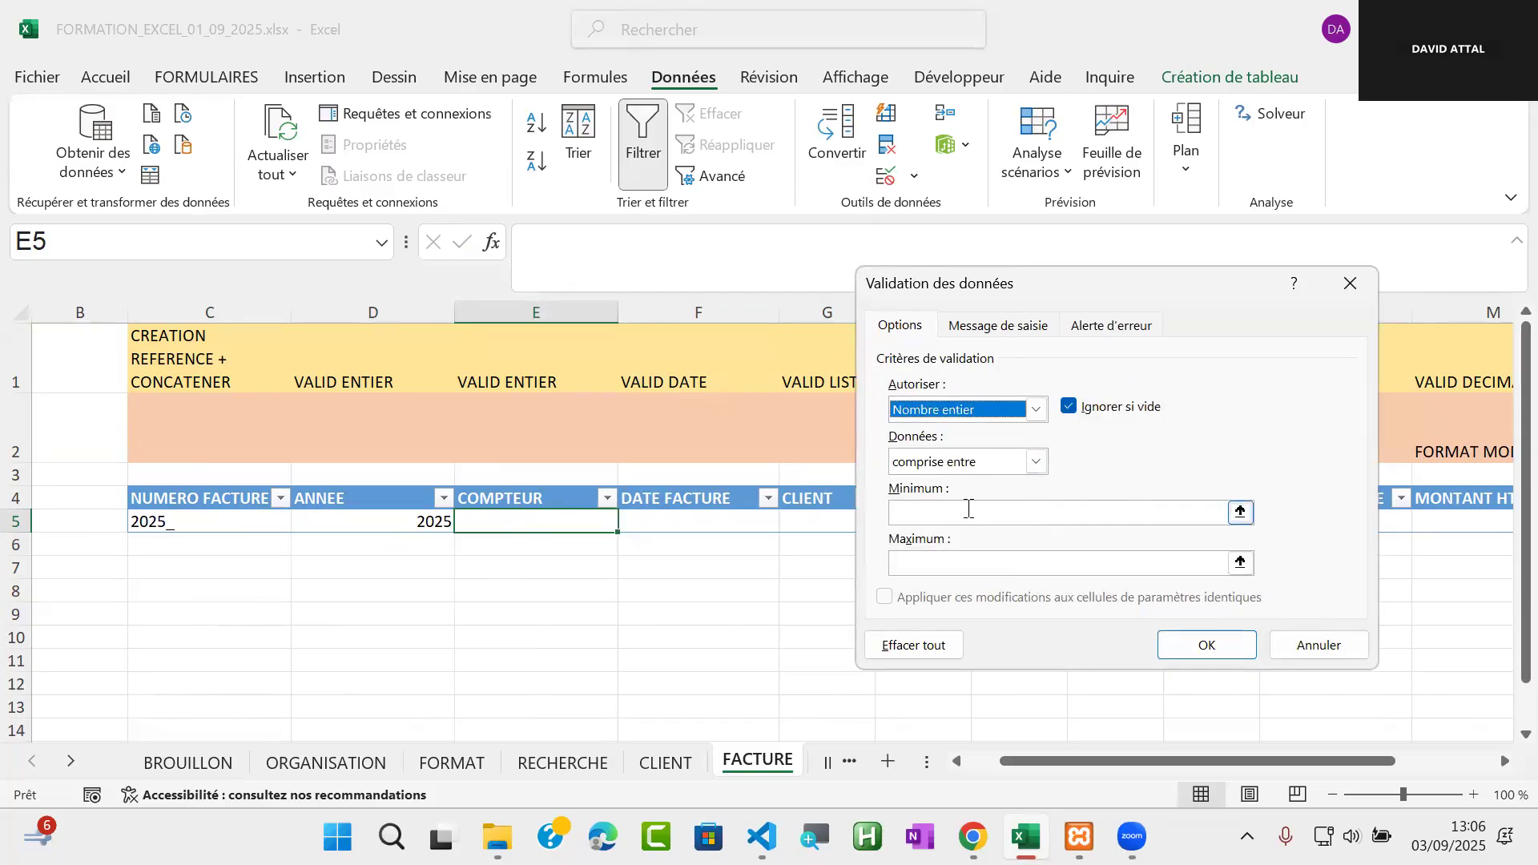
pyautogui.click(966, 506)
pyautogui.write('1')
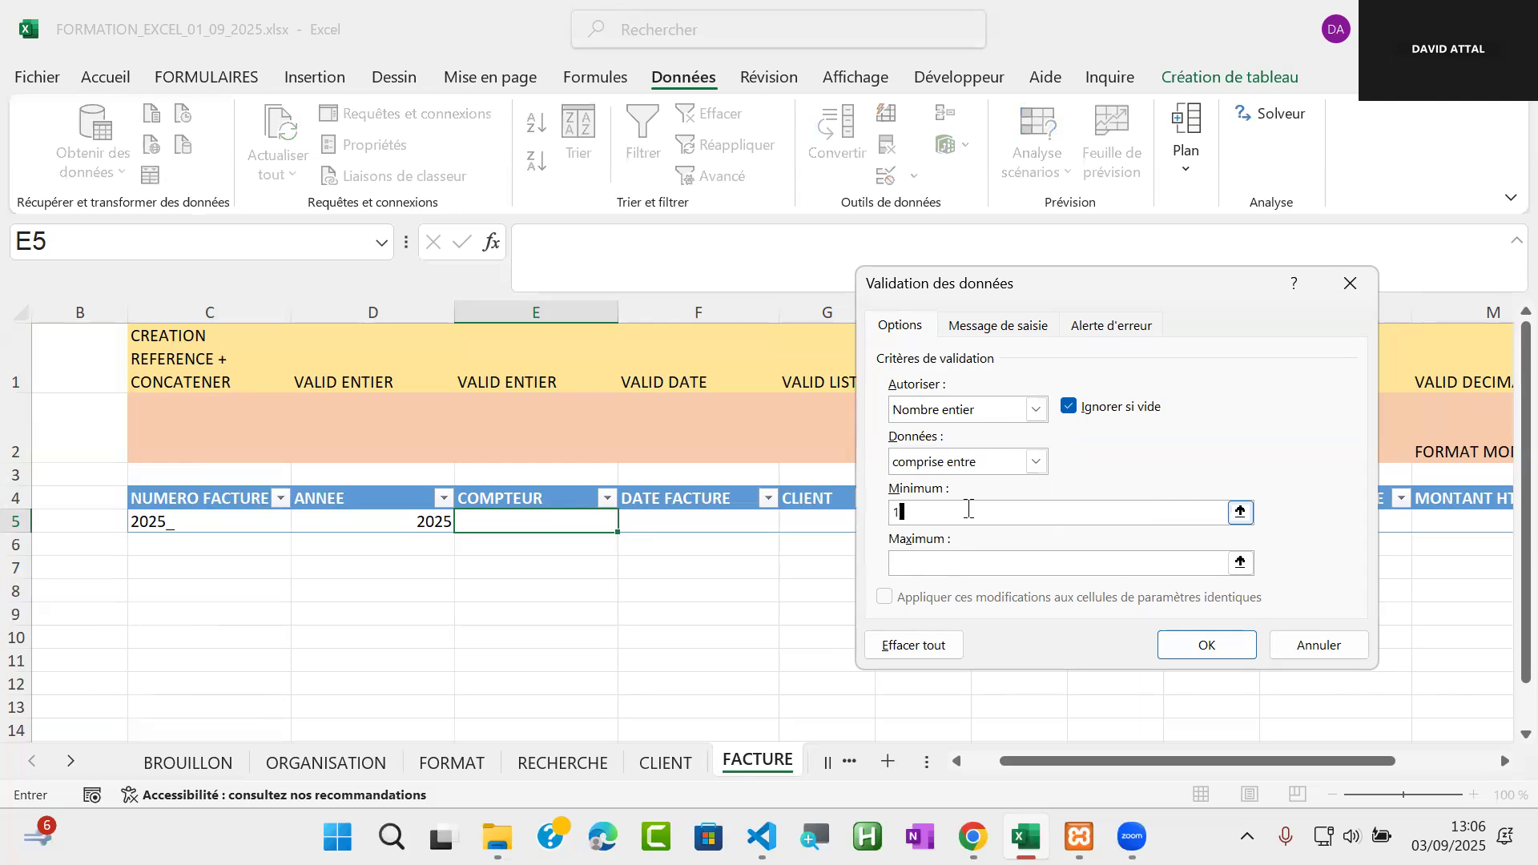
pyautogui.click(916, 565)
pyautogui.write('200')
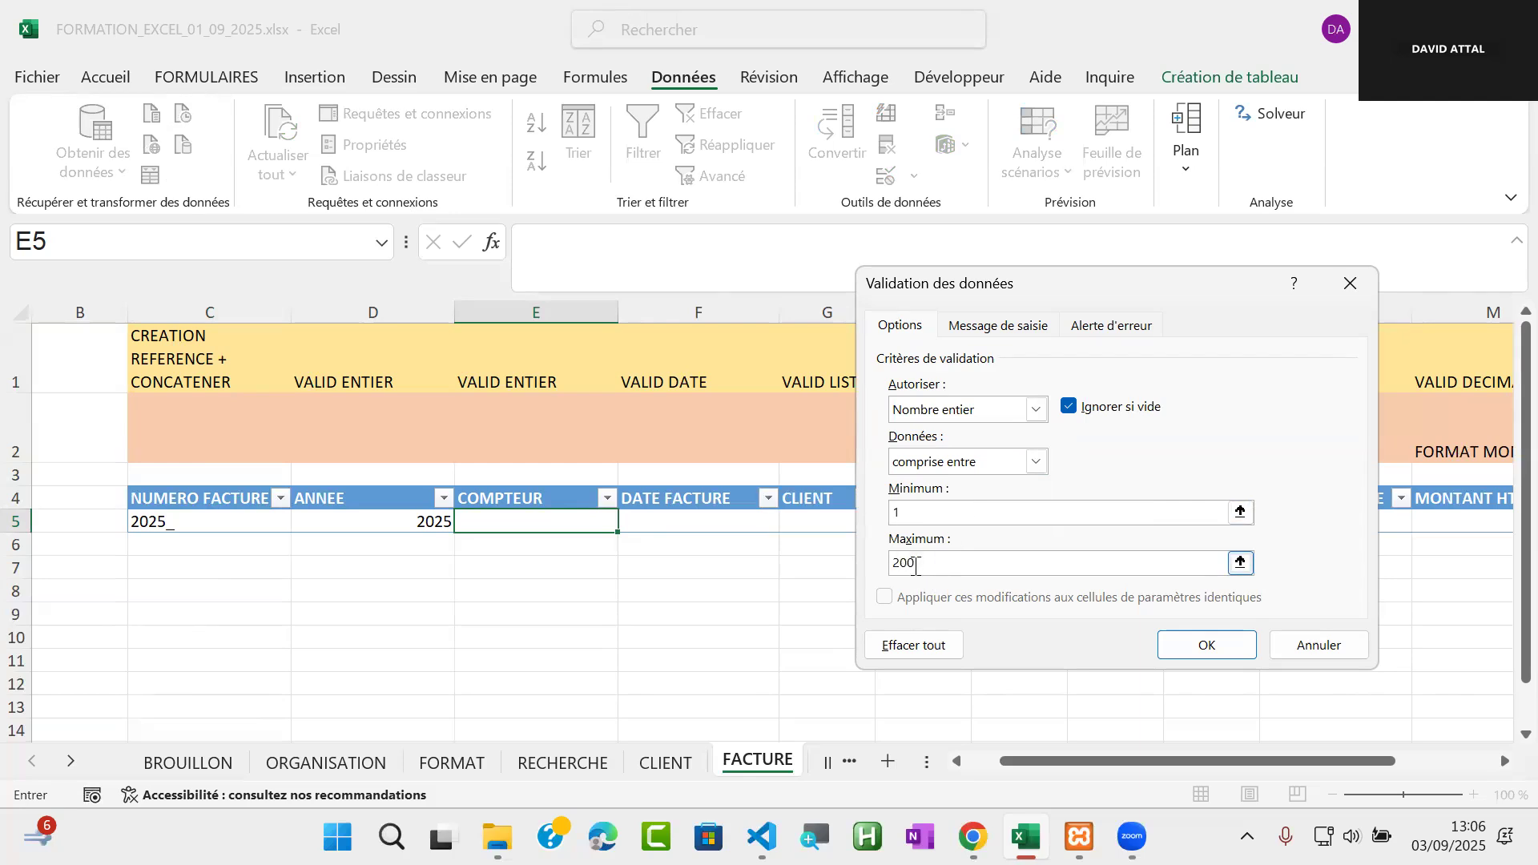
pyautogui.click(1202, 646)
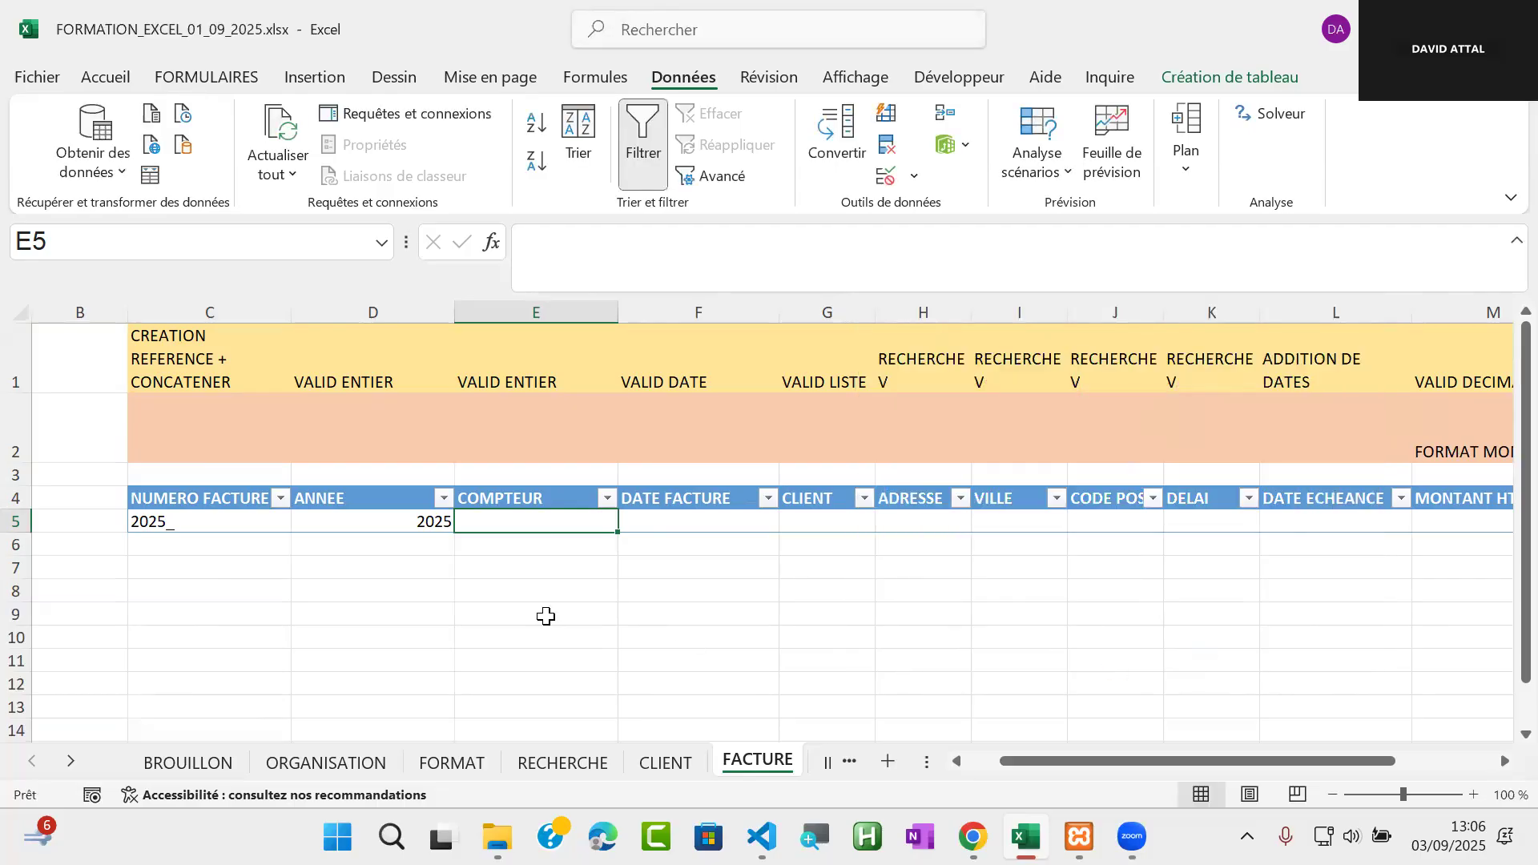
# Test the validation of COMPTEUR cell E5 with 600, cancel that entry, and enter 1 instead
pyautogui.write('600')
pyautogui.press('Return')
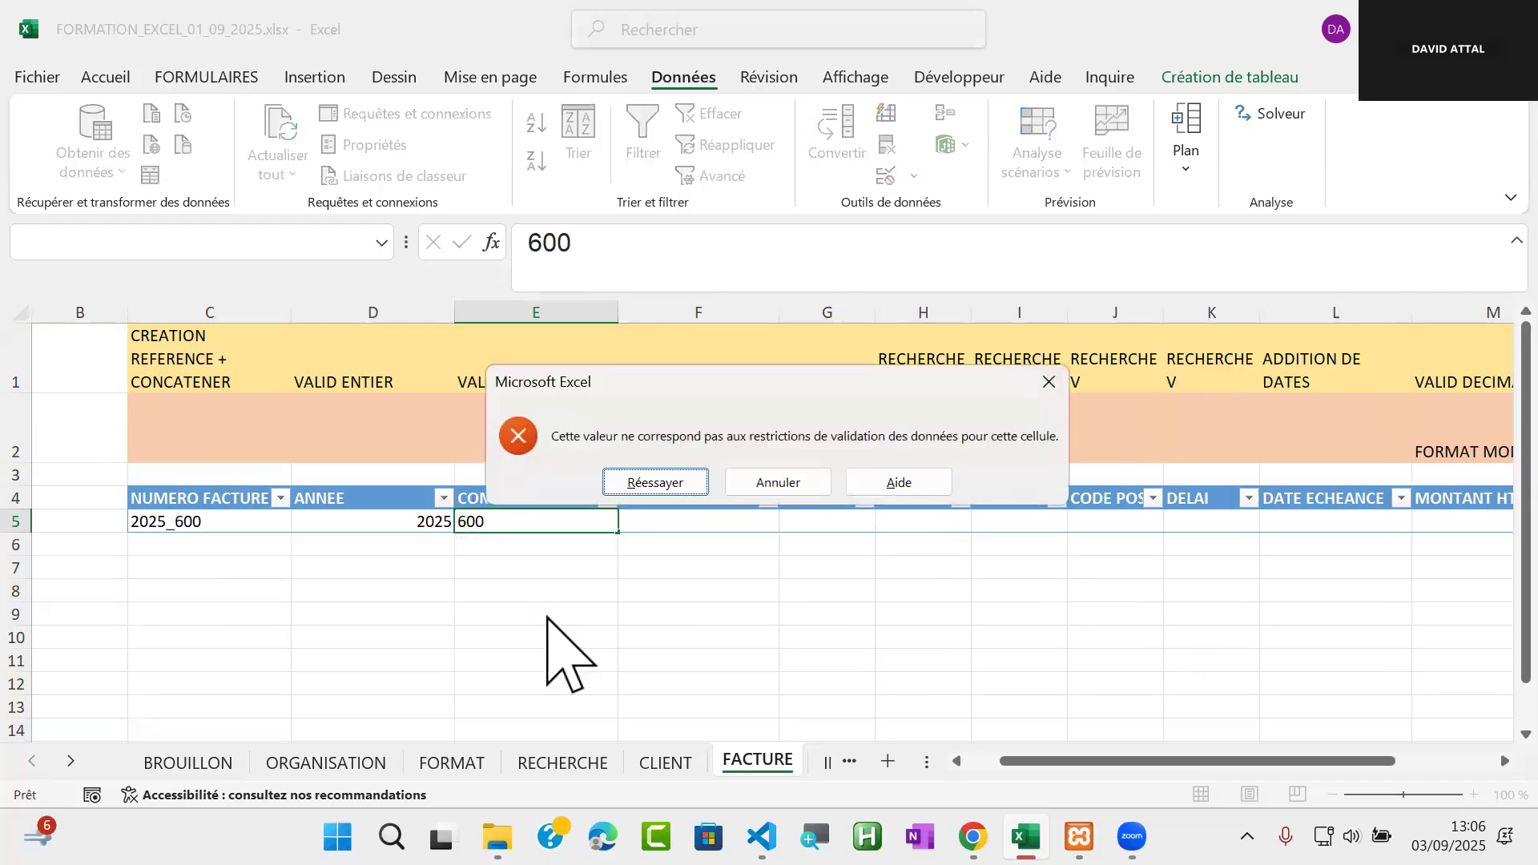
pyautogui.click(790, 481)
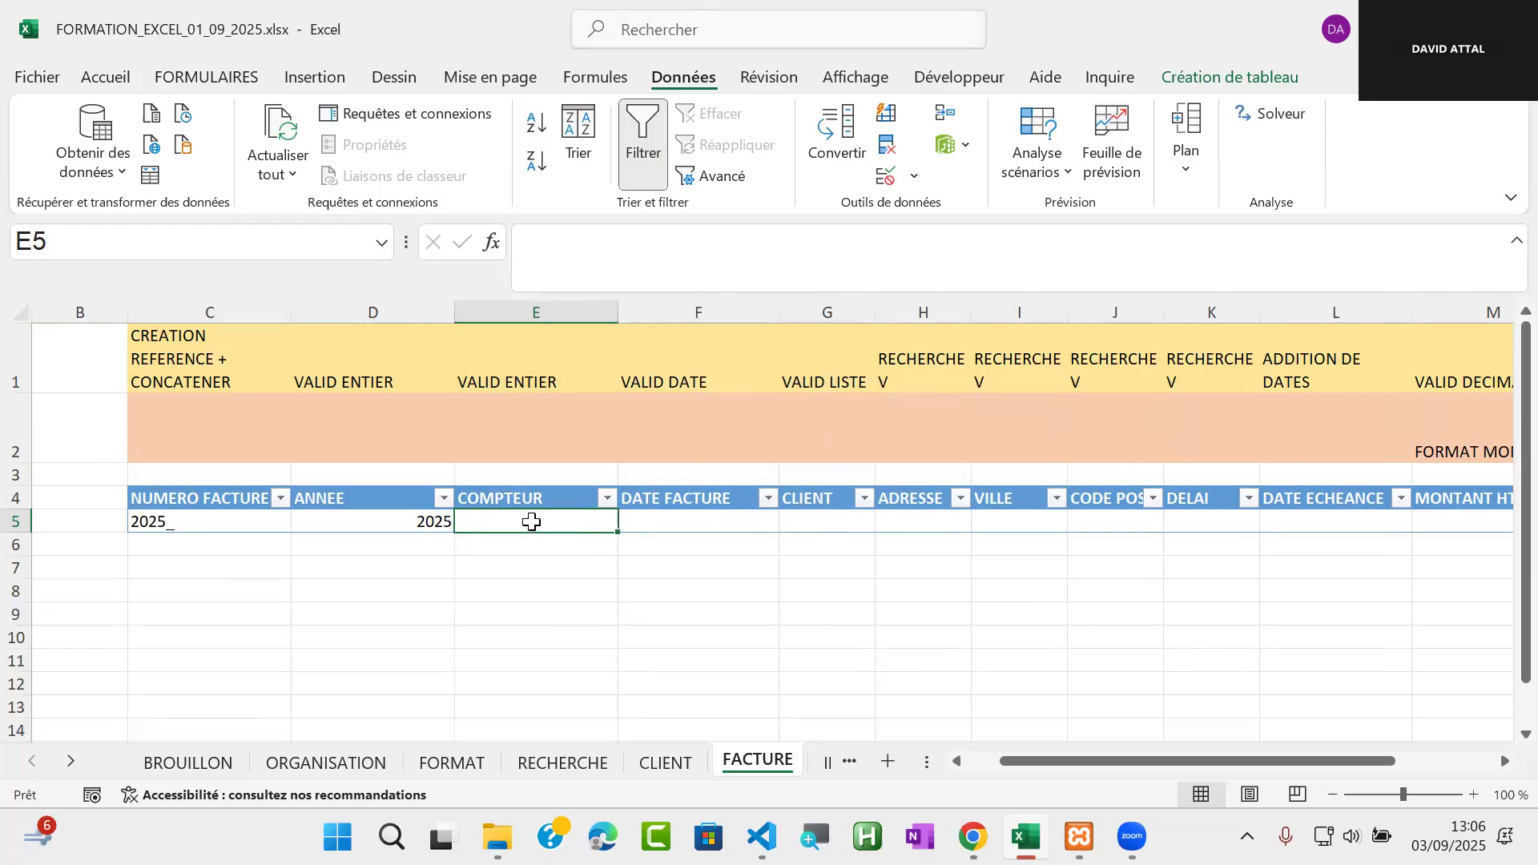
pyautogui.write('1')
pyautogui.press('Return')
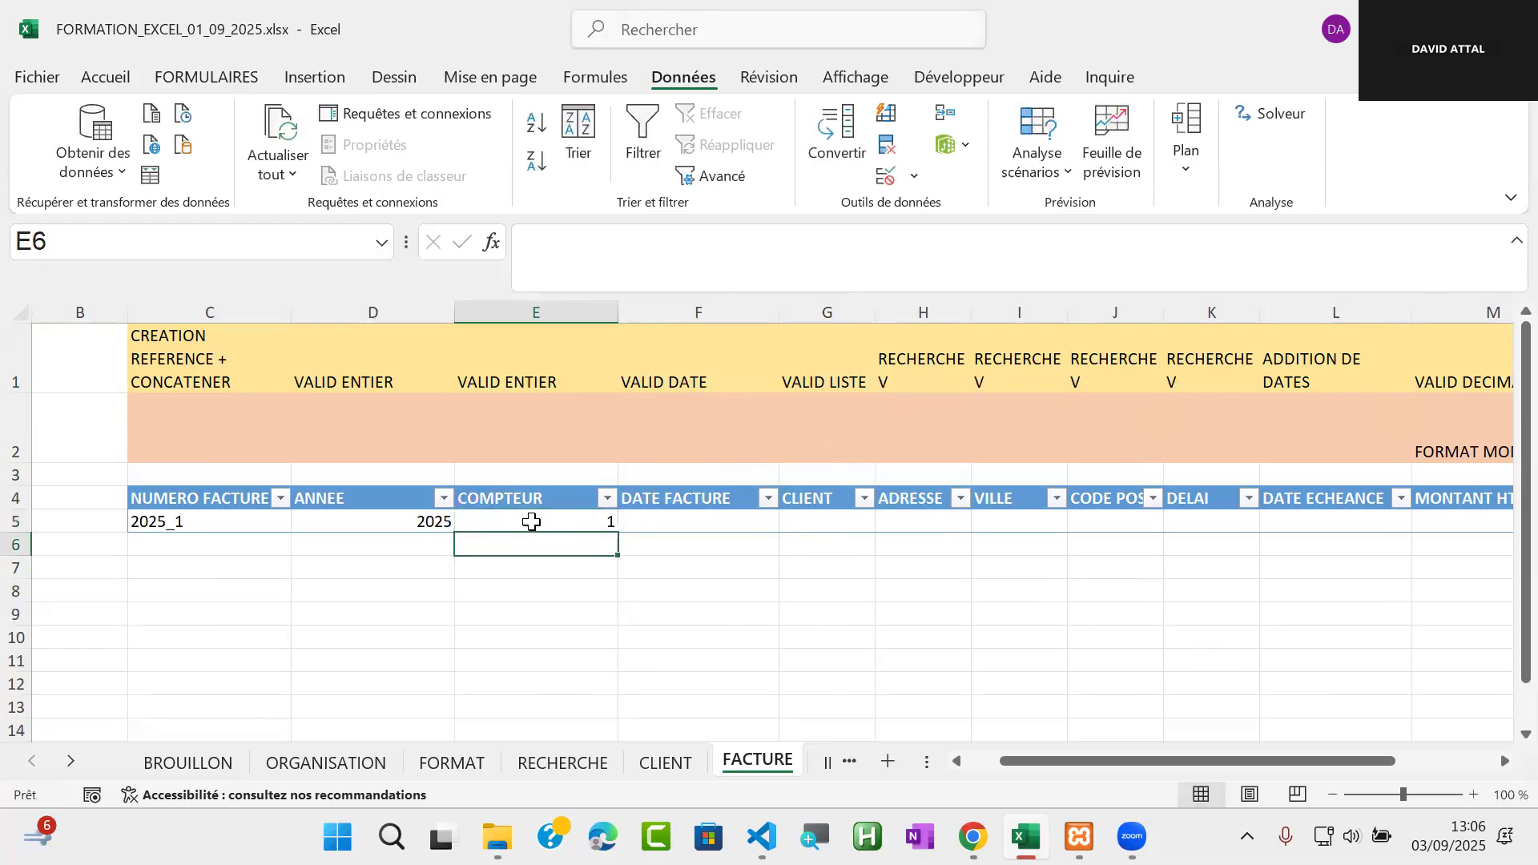
# Add data validation to the DATE FACTURE cell F5 allowing only dates greater than or equal to (supérieure ou égale à) 03/09/2025
pyautogui.click(682, 521)
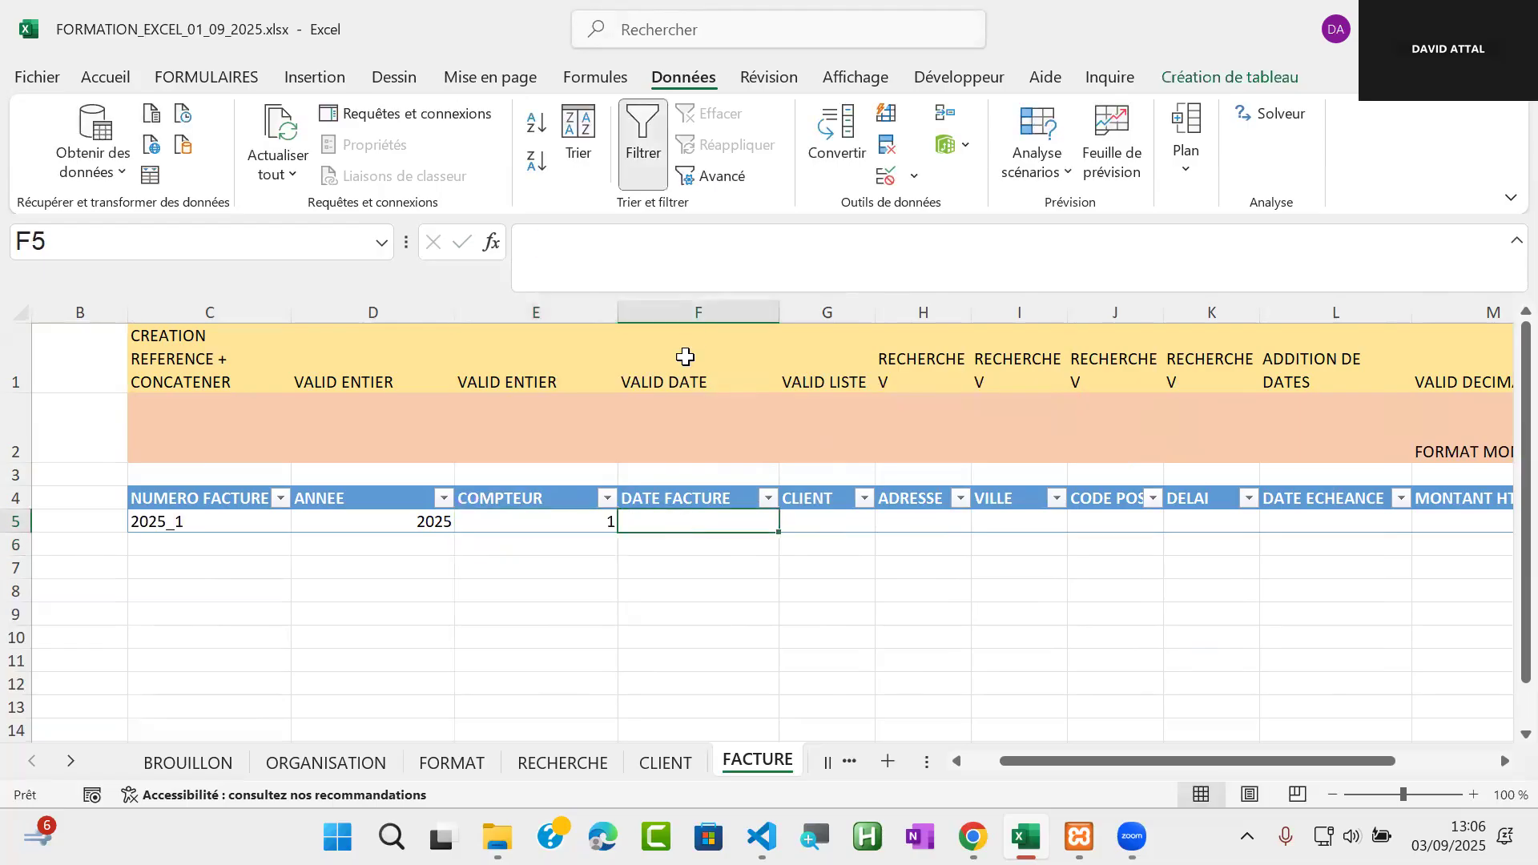
pyautogui.click(896, 178)
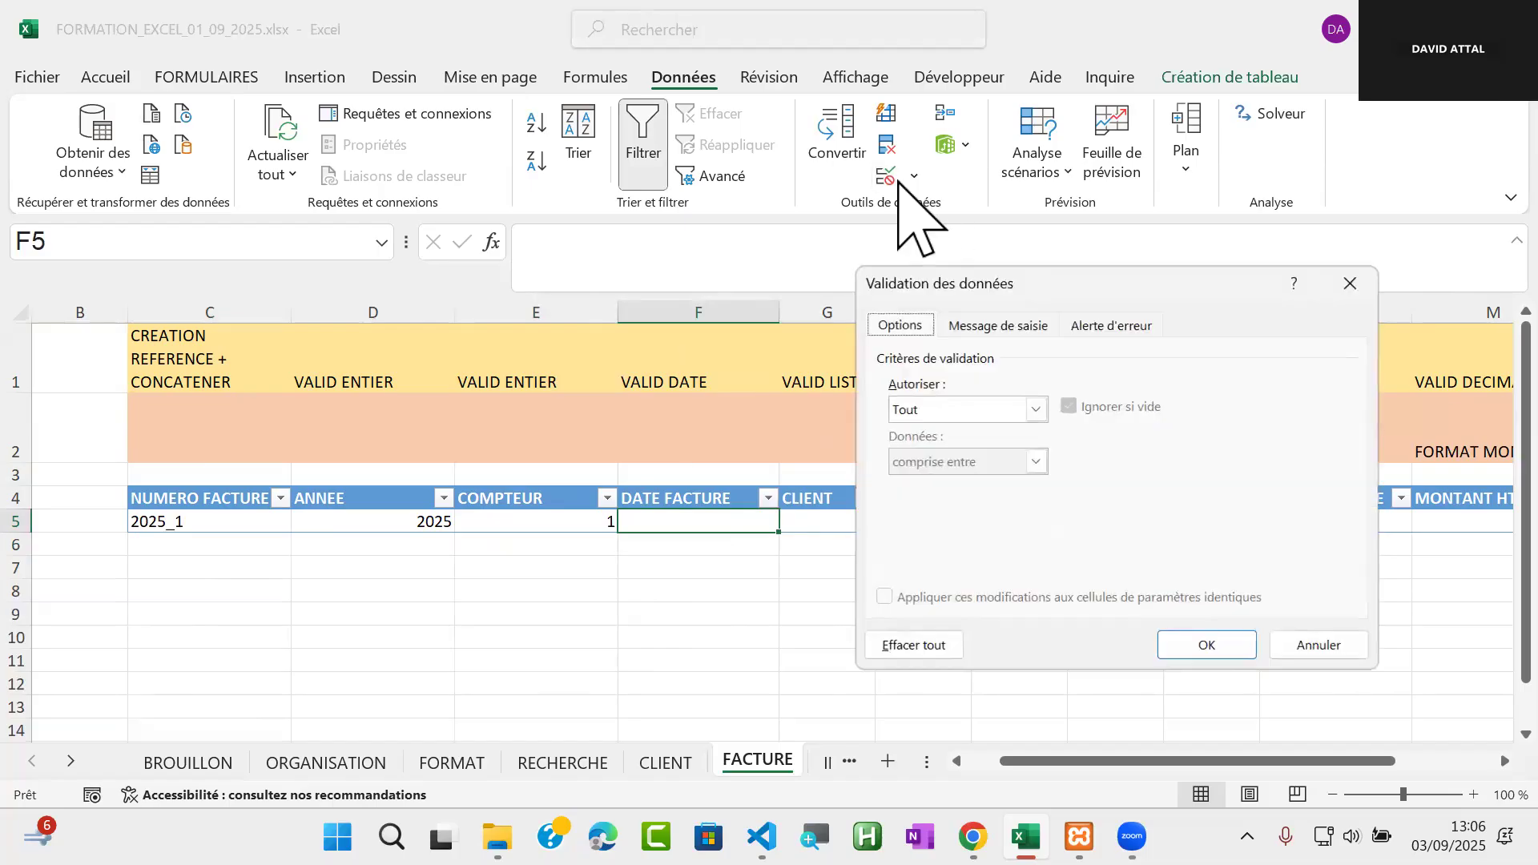
pyautogui.click(1036, 410)
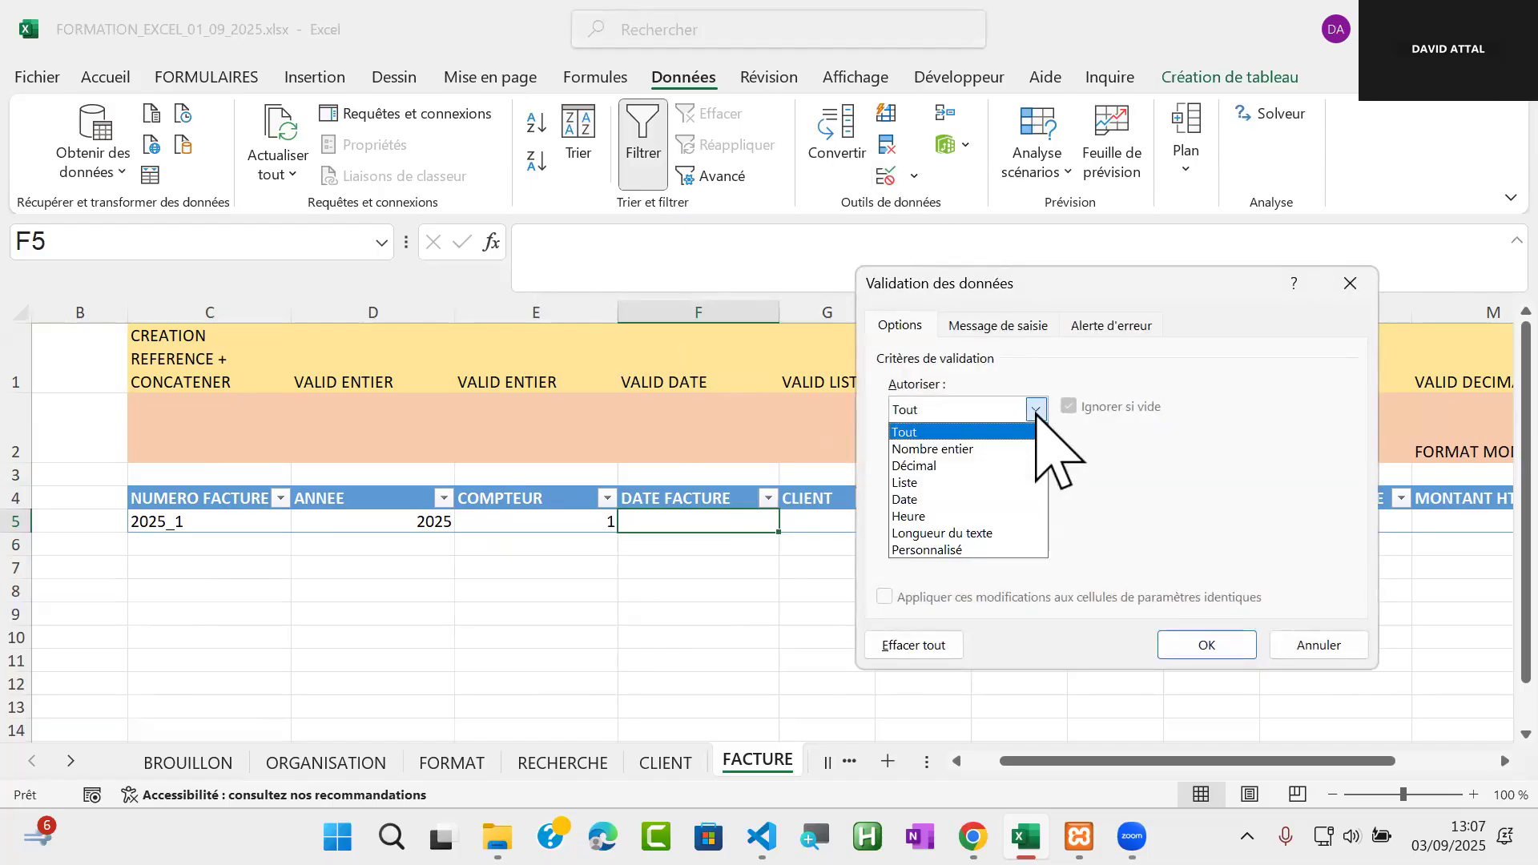
pyautogui.click(1011, 500)
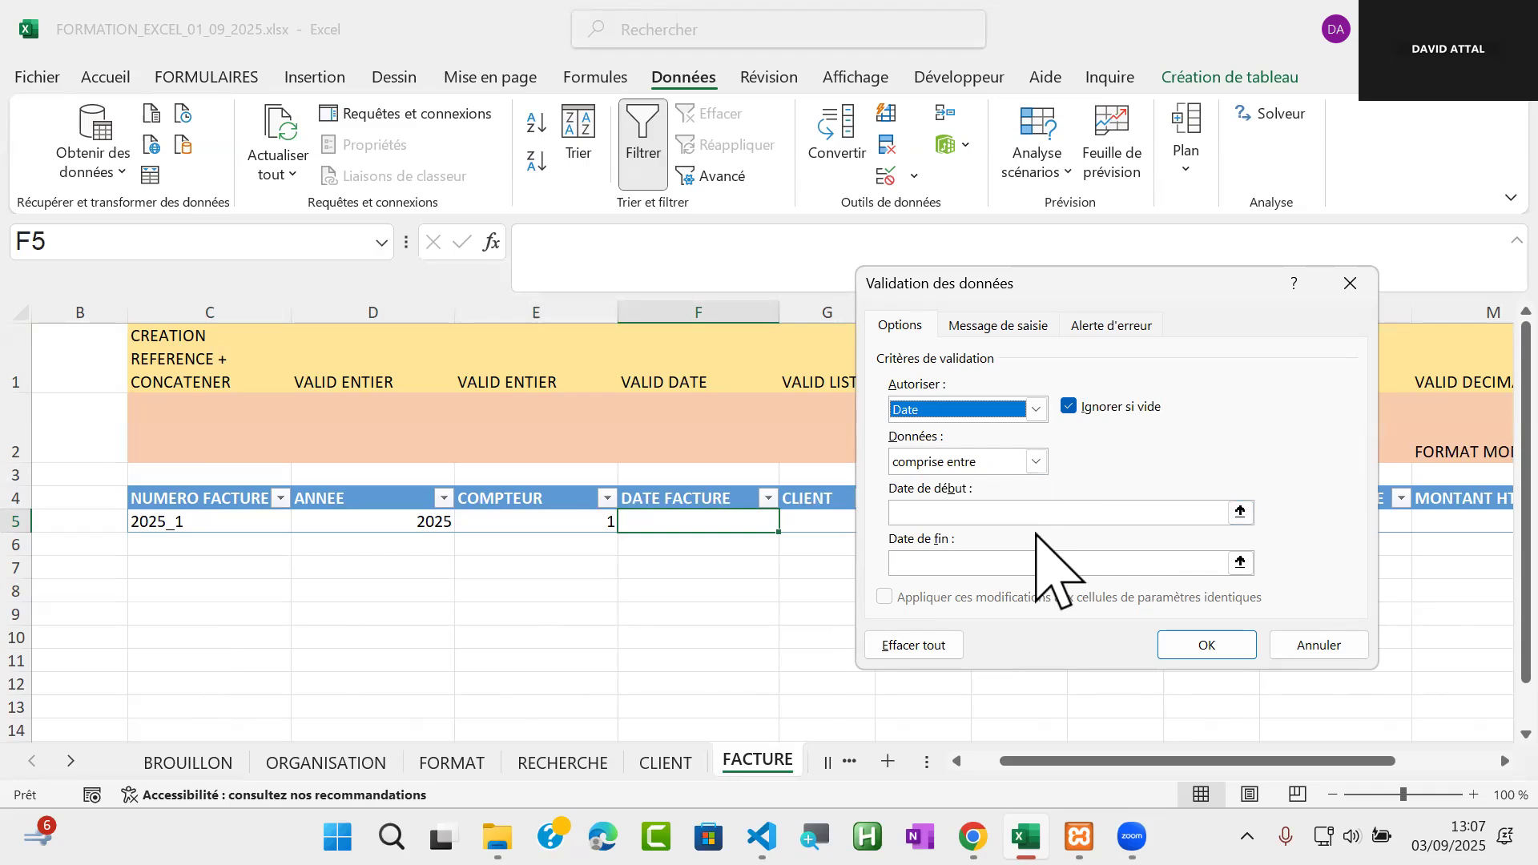
pyautogui.click(1036, 462)
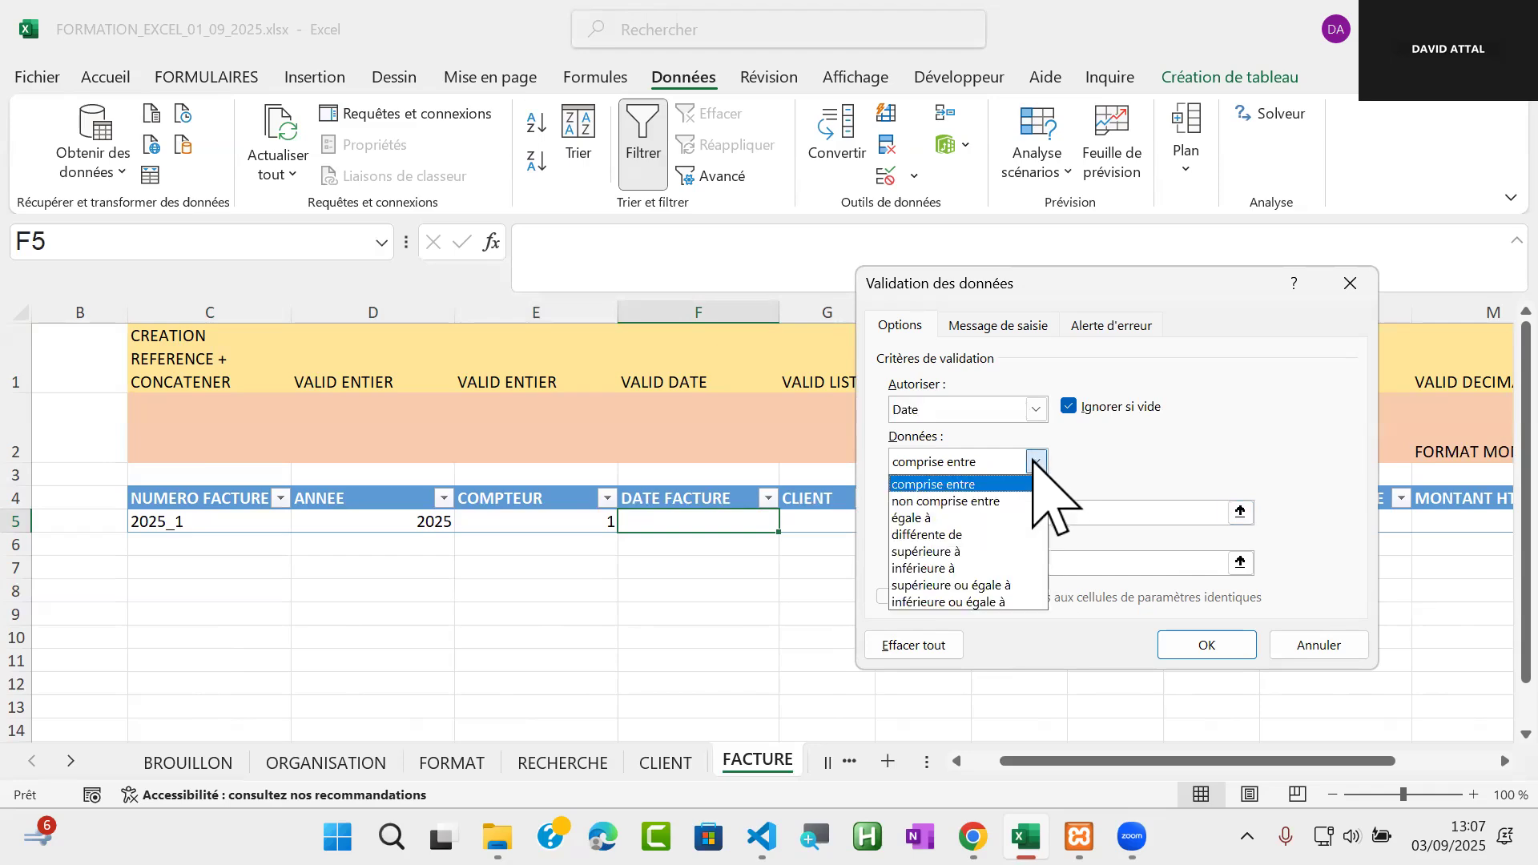
pyautogui.click(1018, 586)
pyautogui.click(941, 519)
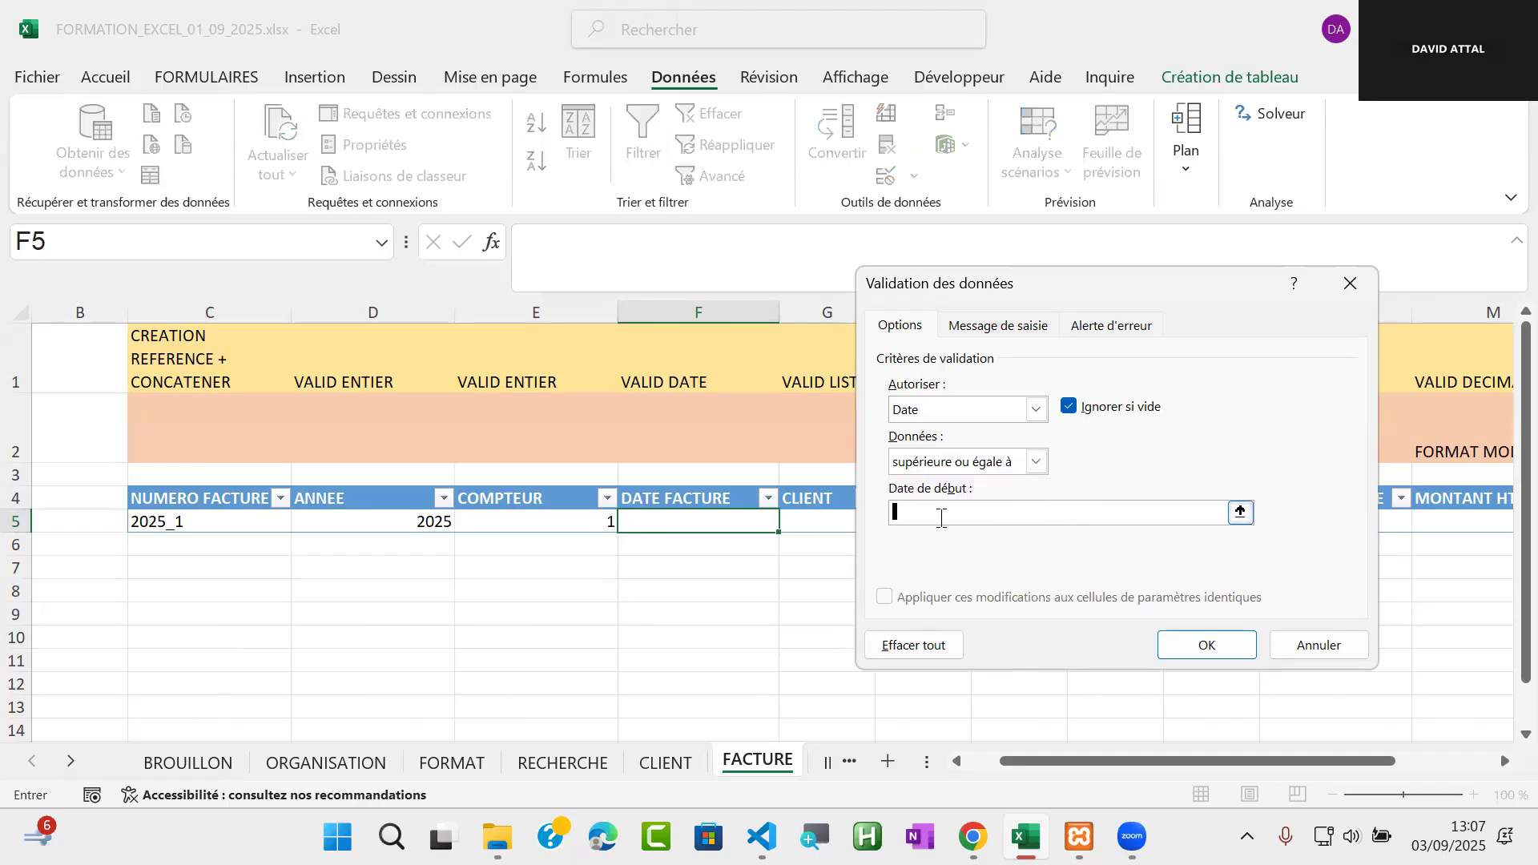
pyautogui.write('03/09/2025')
pyautogui.moveTo(976, 519); pyautogui.dragTo(873, 520)
pyautogui.click(979, 524)
pyautogui.click(1206, 644)
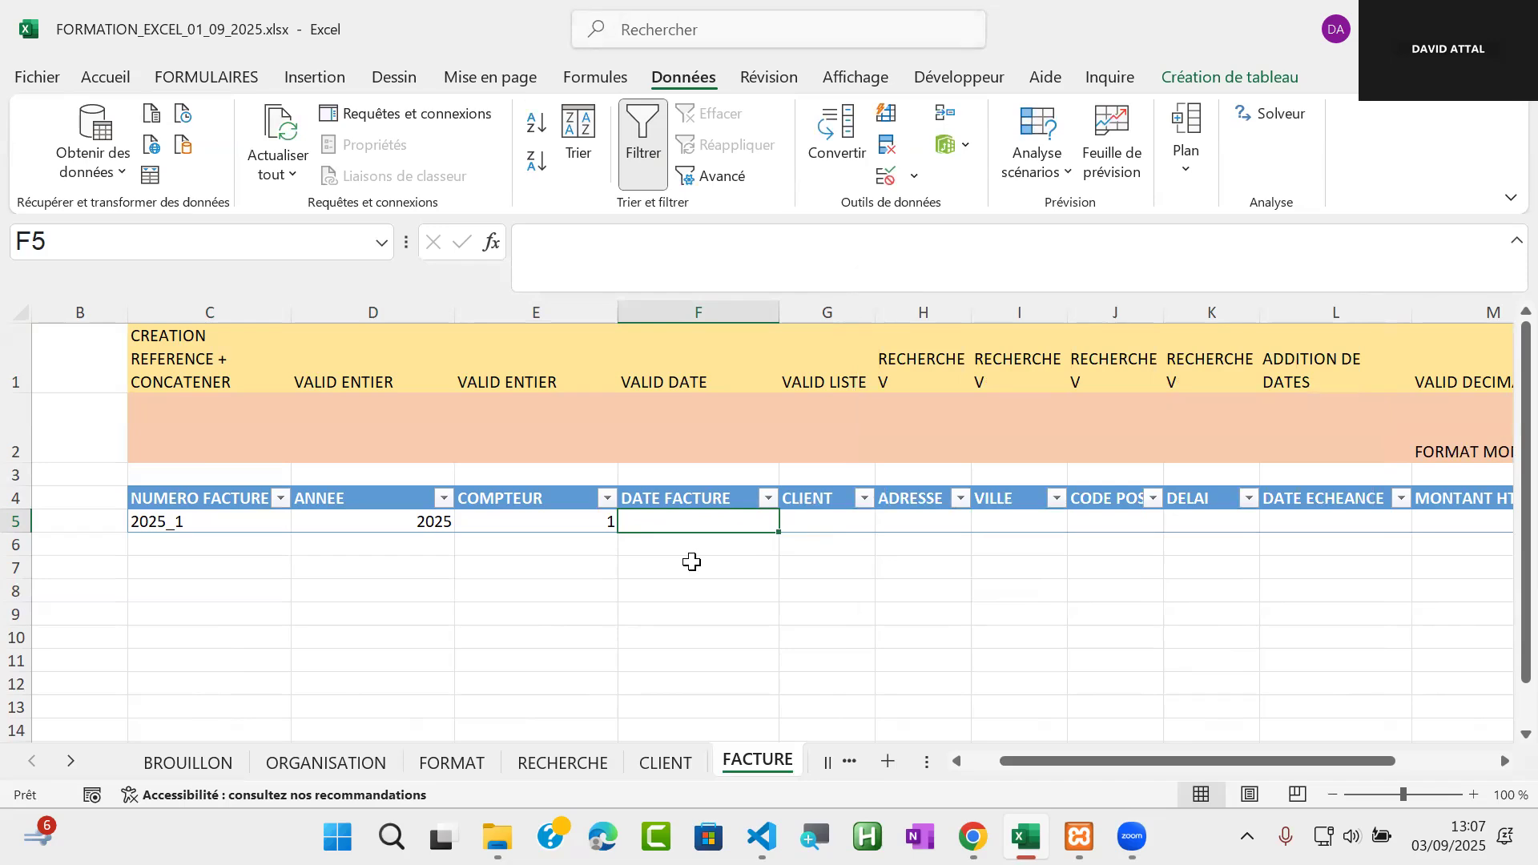
# Test the validation of DATE FACTURE cell F5 with 15/08/2025, cancel that entry, and enter 03/09/2025 instead
pyautogui.write('15/08/')
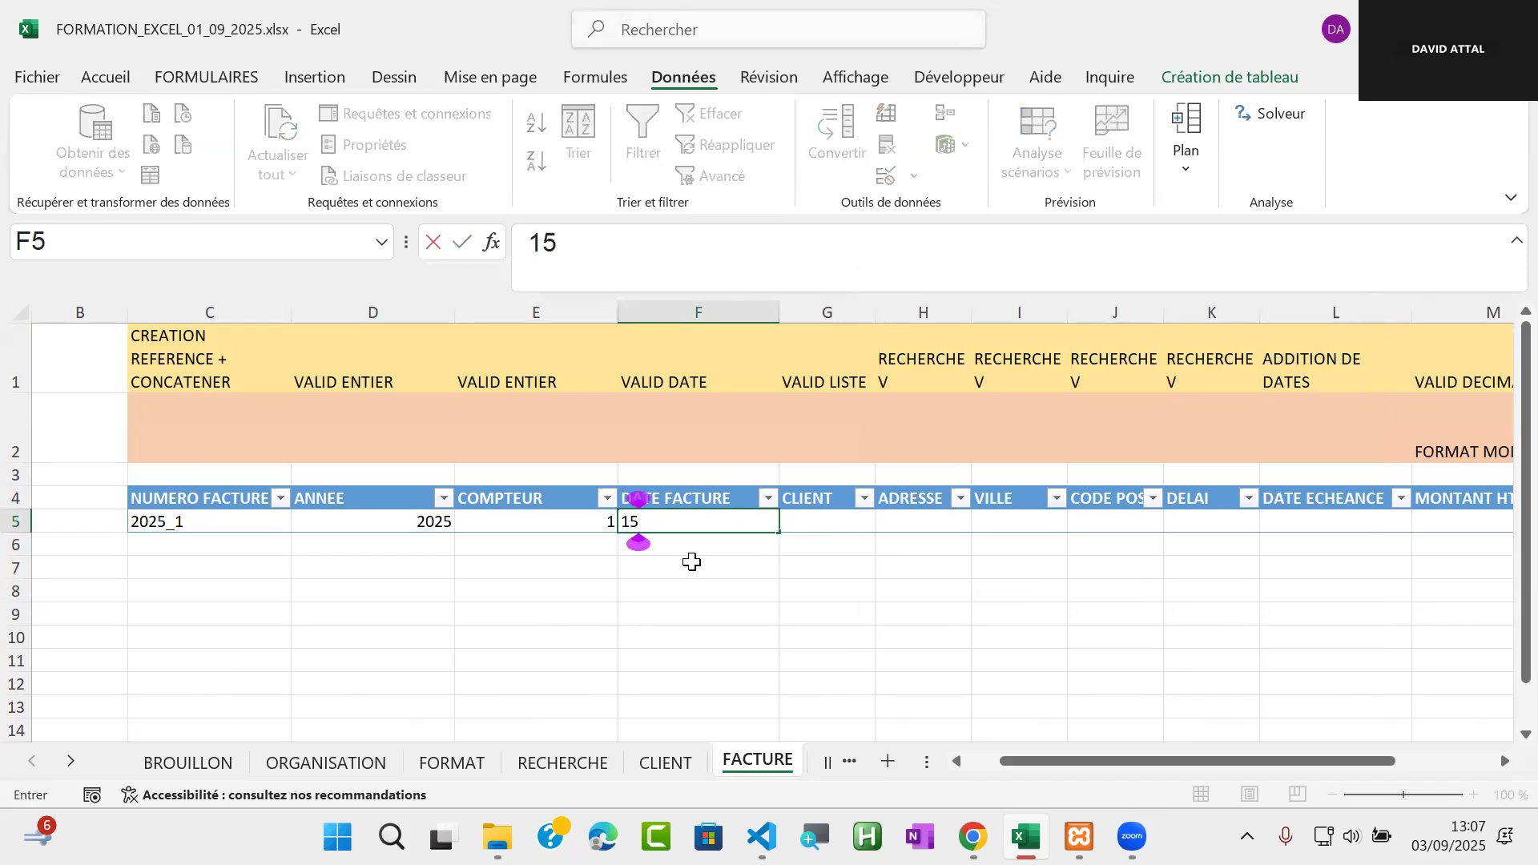
pyautogui.write('5')
pyautogui.press('Return')
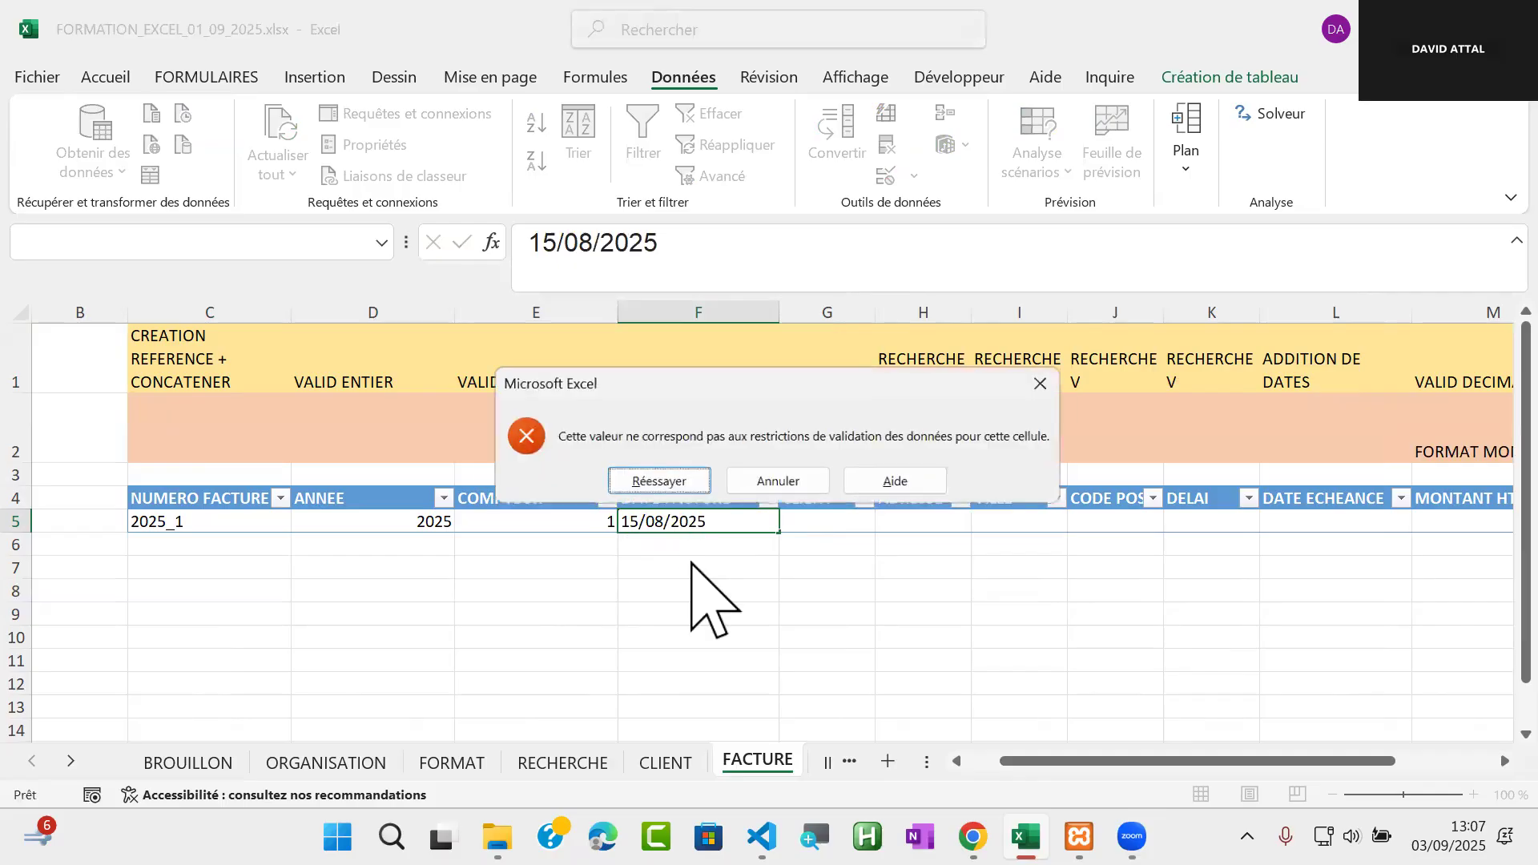
pyautogui.click(765, 483)
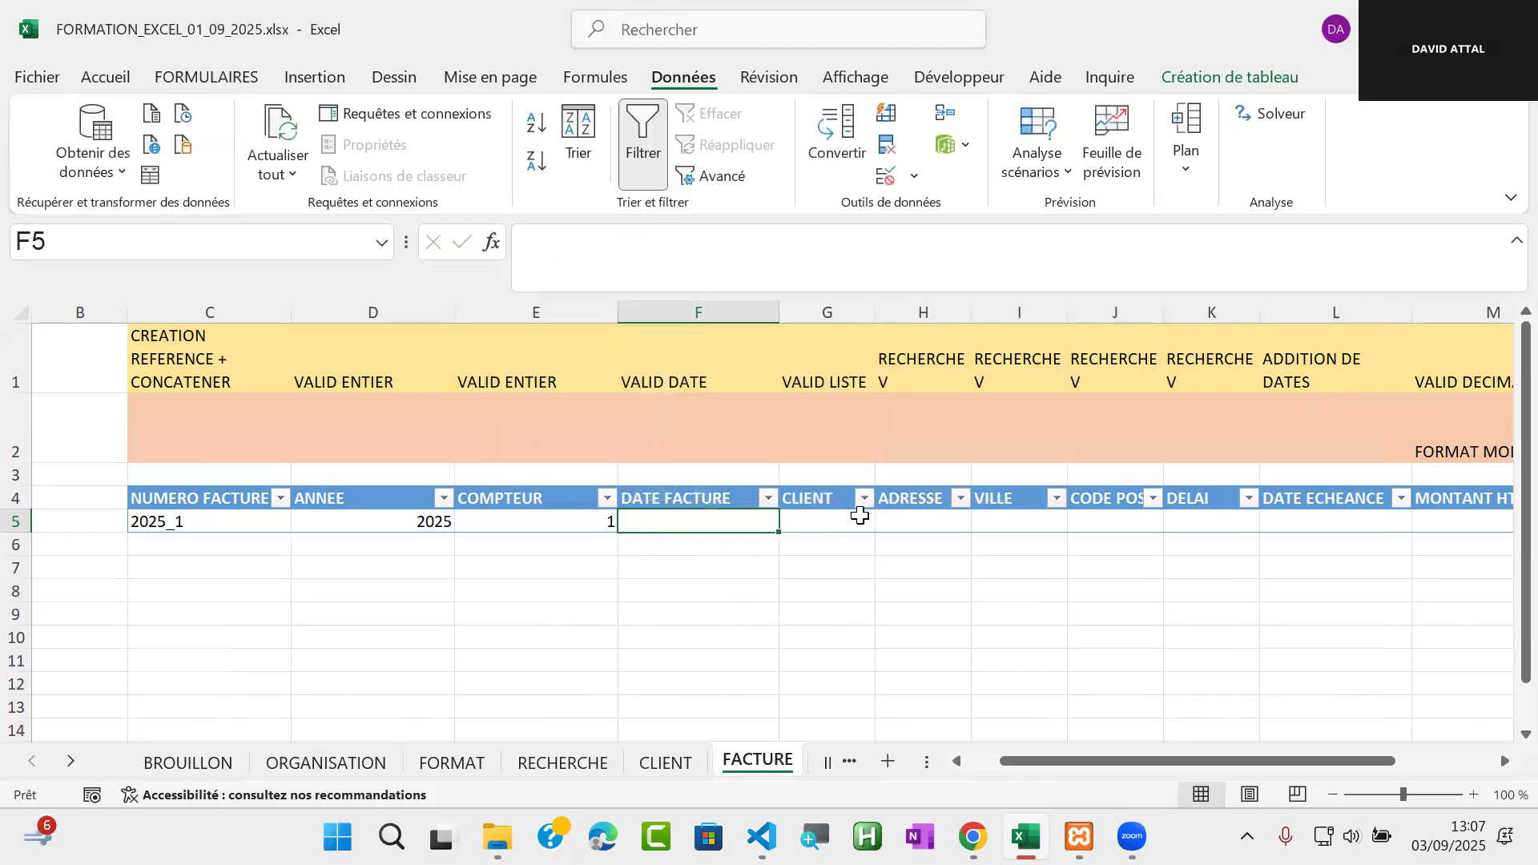
pyautogui.write('03/0')
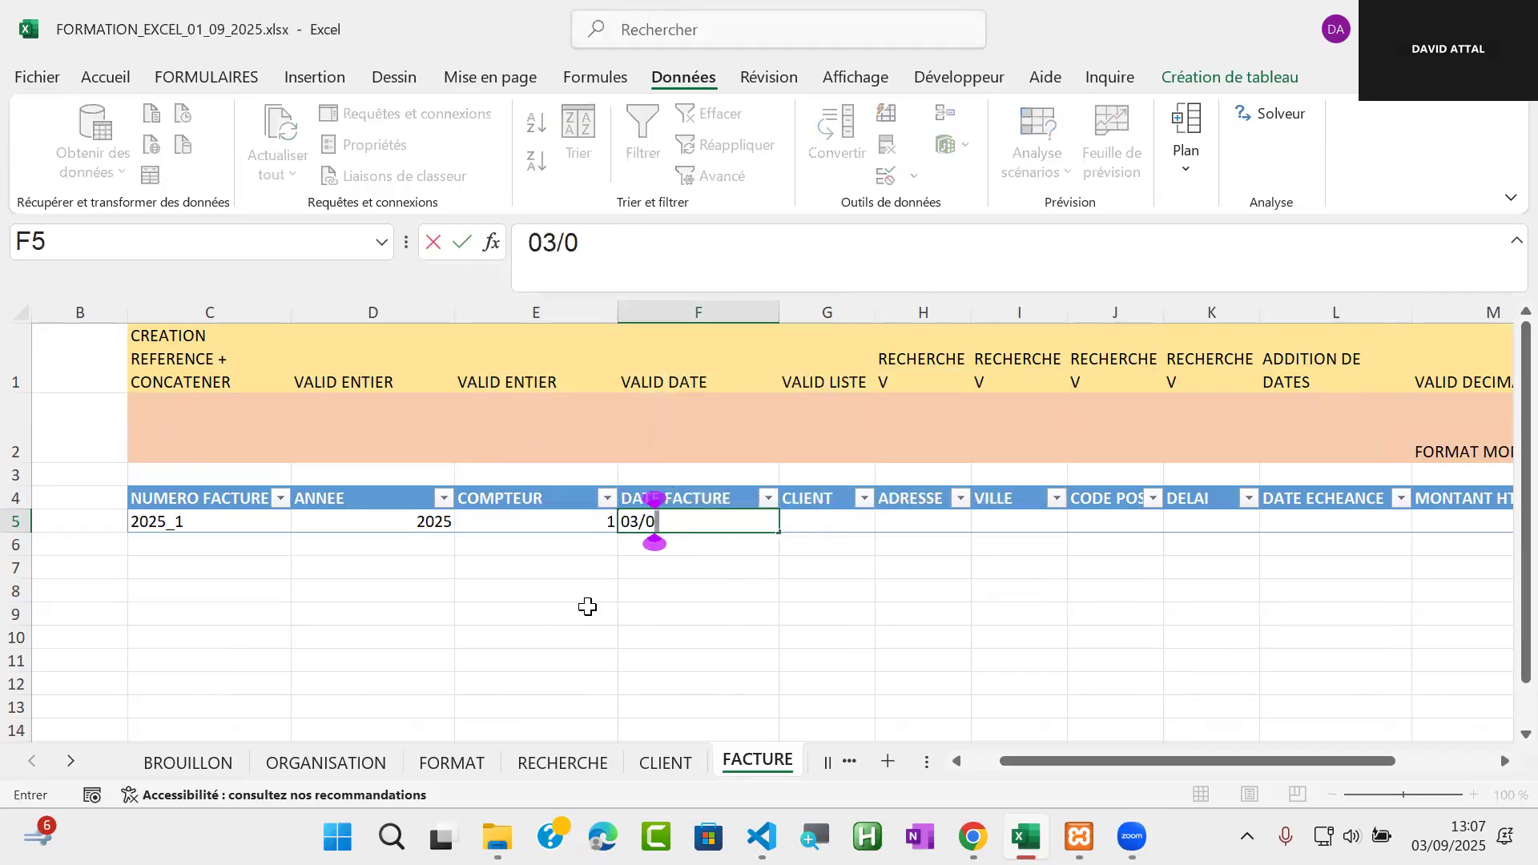
pyautogui.write('9/2025')
pyautogui.press('Return')
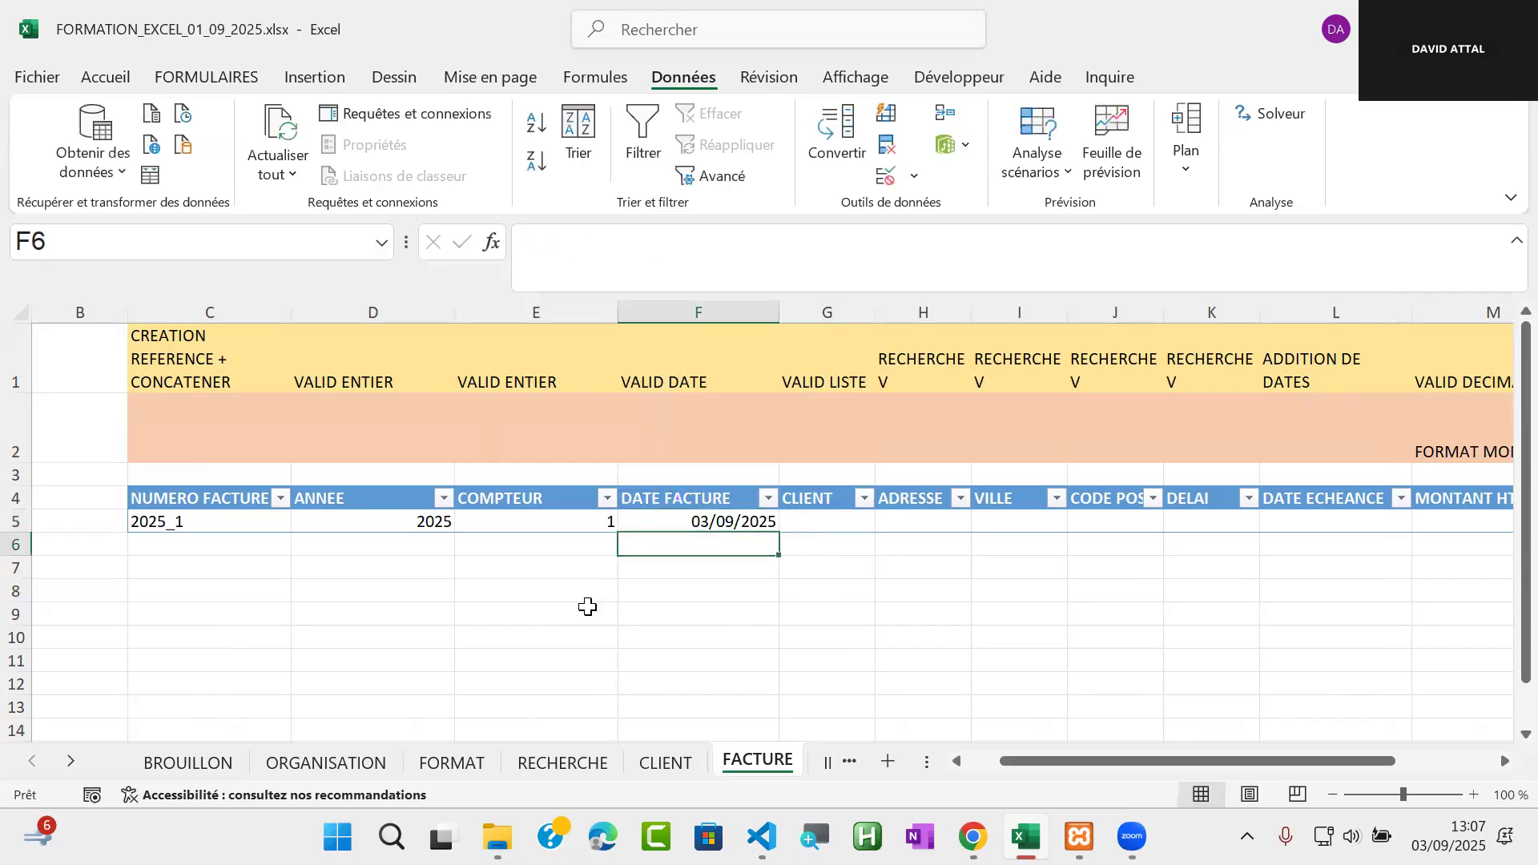
# Add list validation (Liste) with source =REF_CLIENT to the CLIENT cell G5, and pick the first client reference from its list
pyautogui.click(823, 525)
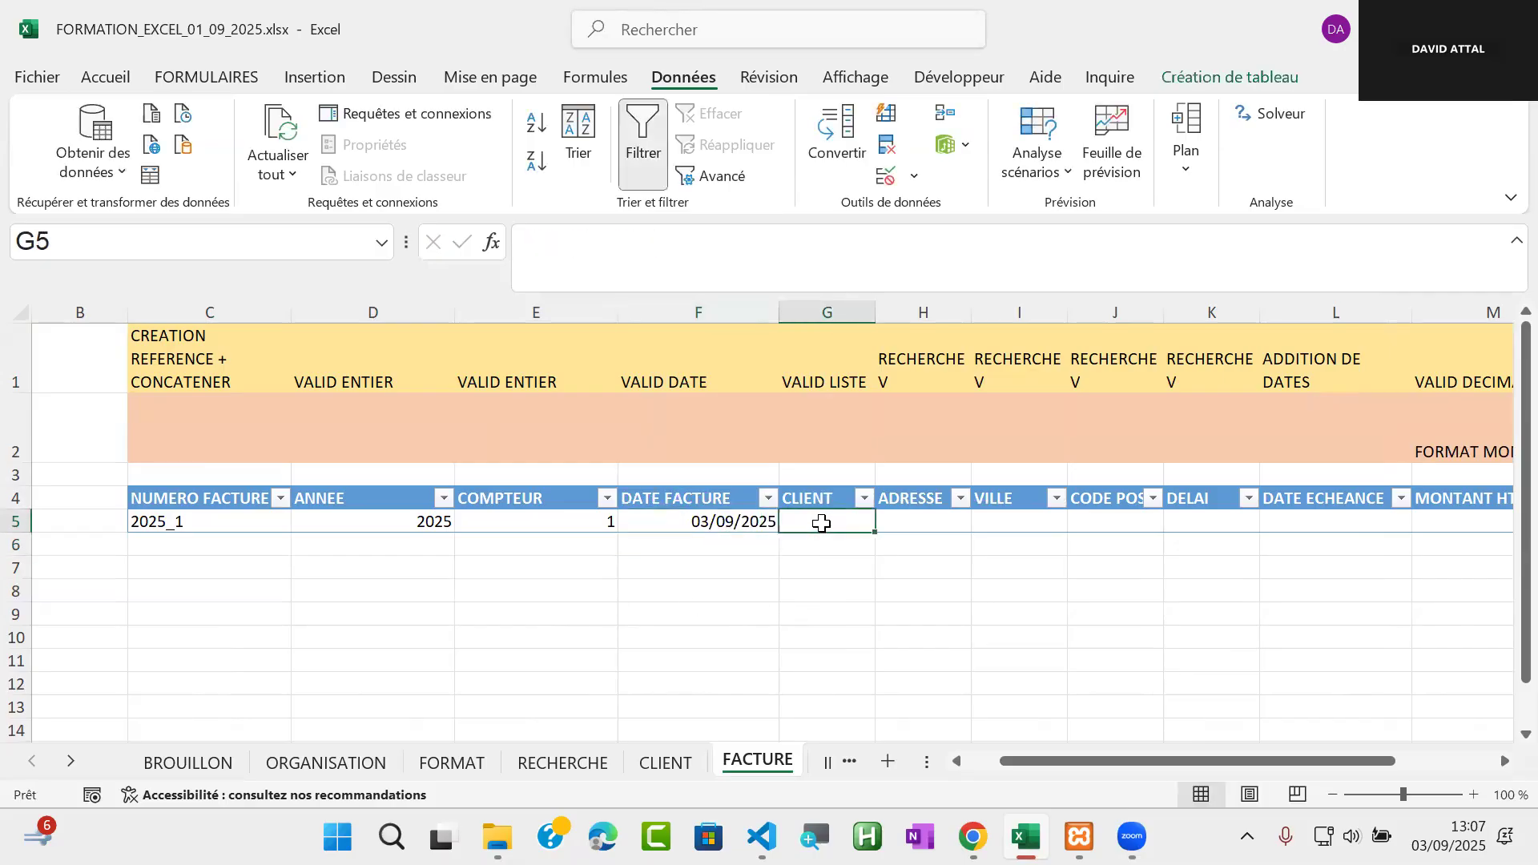
pyautogui.click(889, 178)
pyautogui.click(1036, 411)
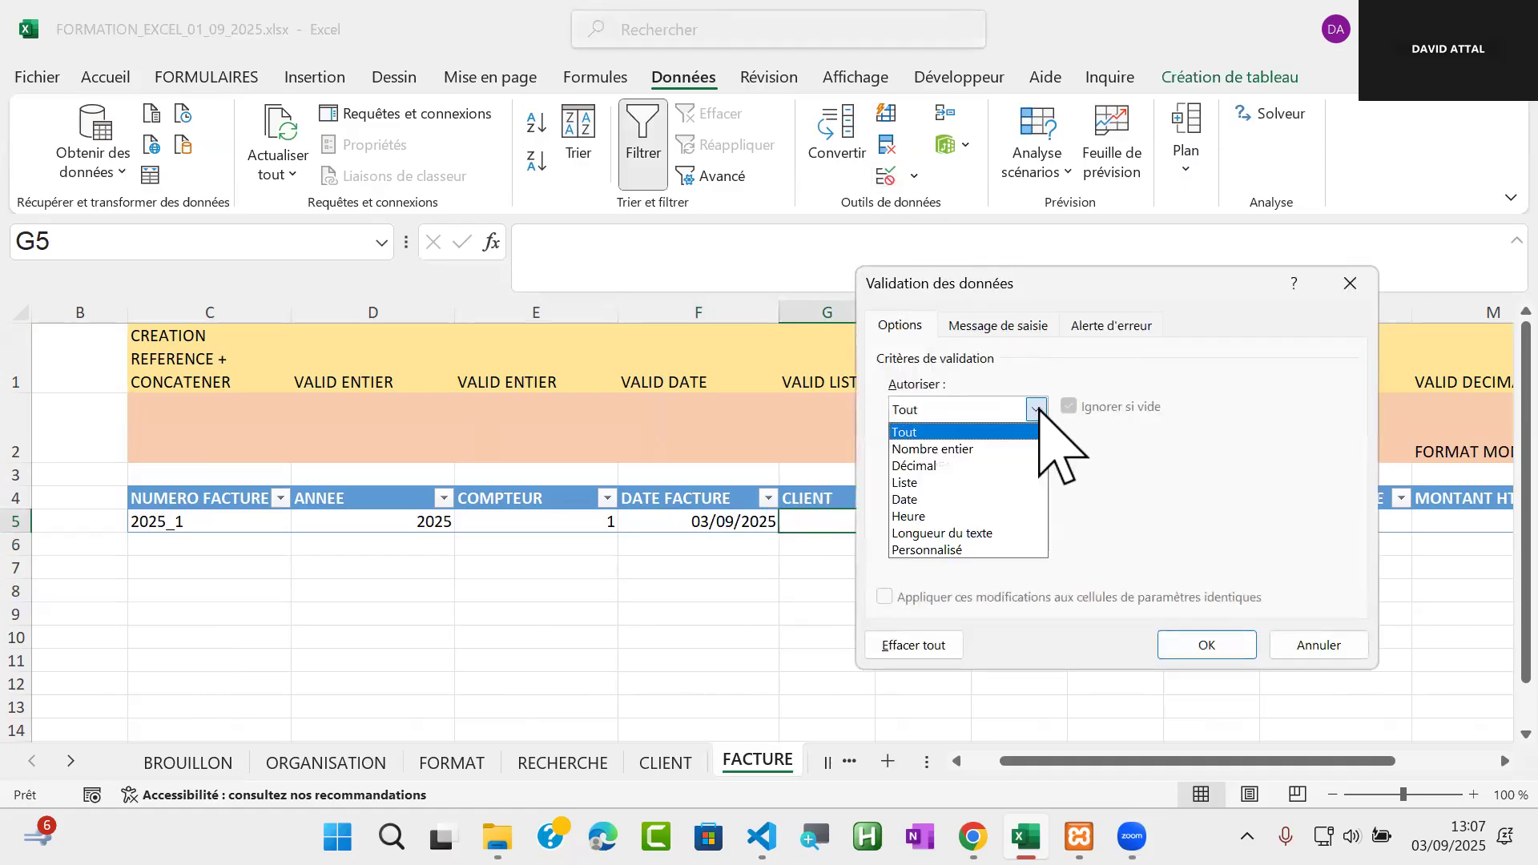
pyautogui.click(961, 483)
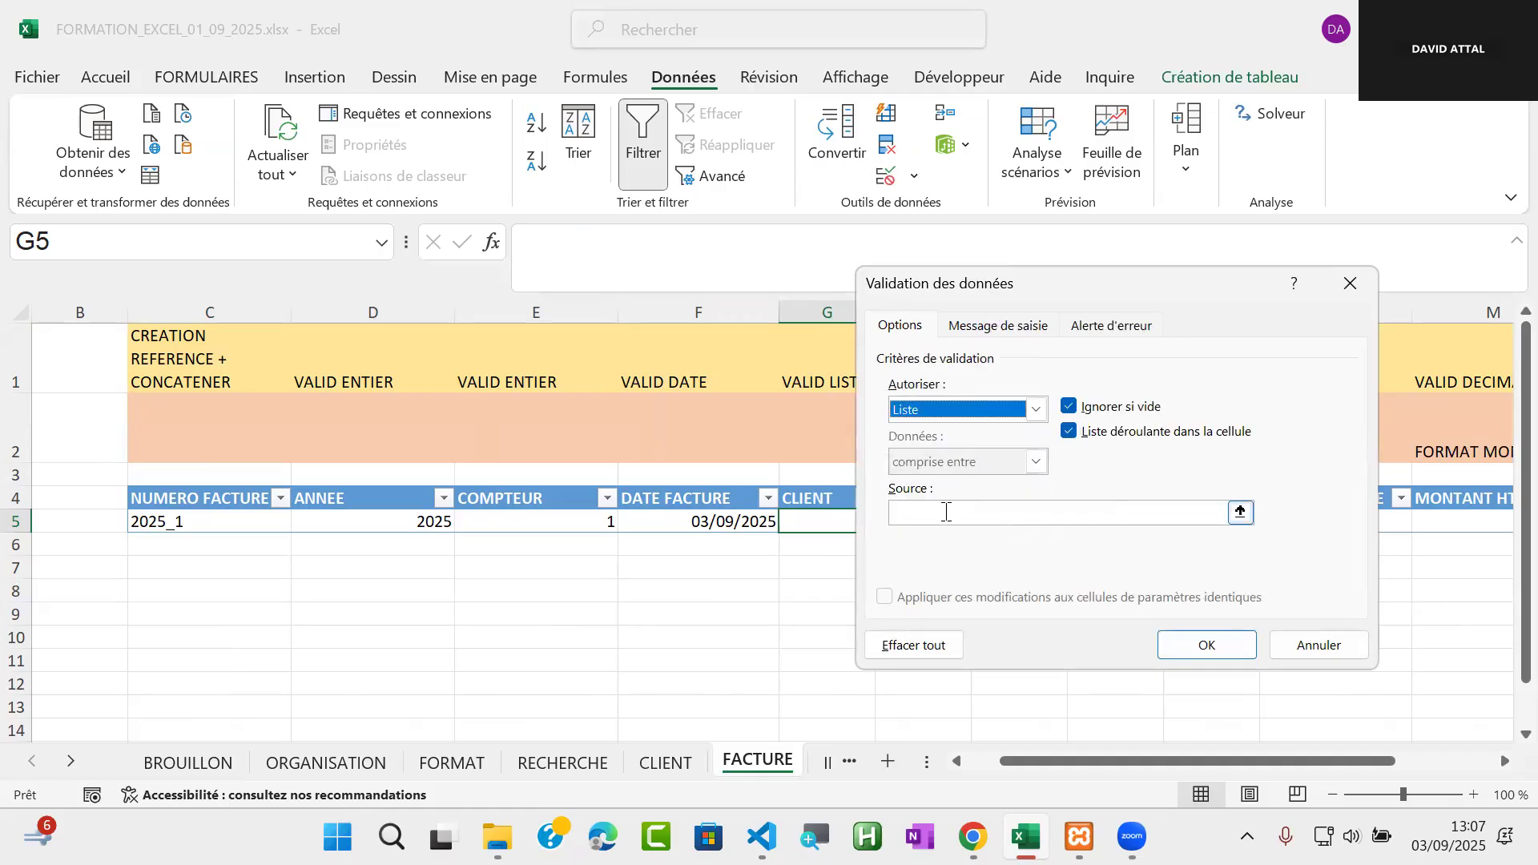
pyautogui.click(946, 512)
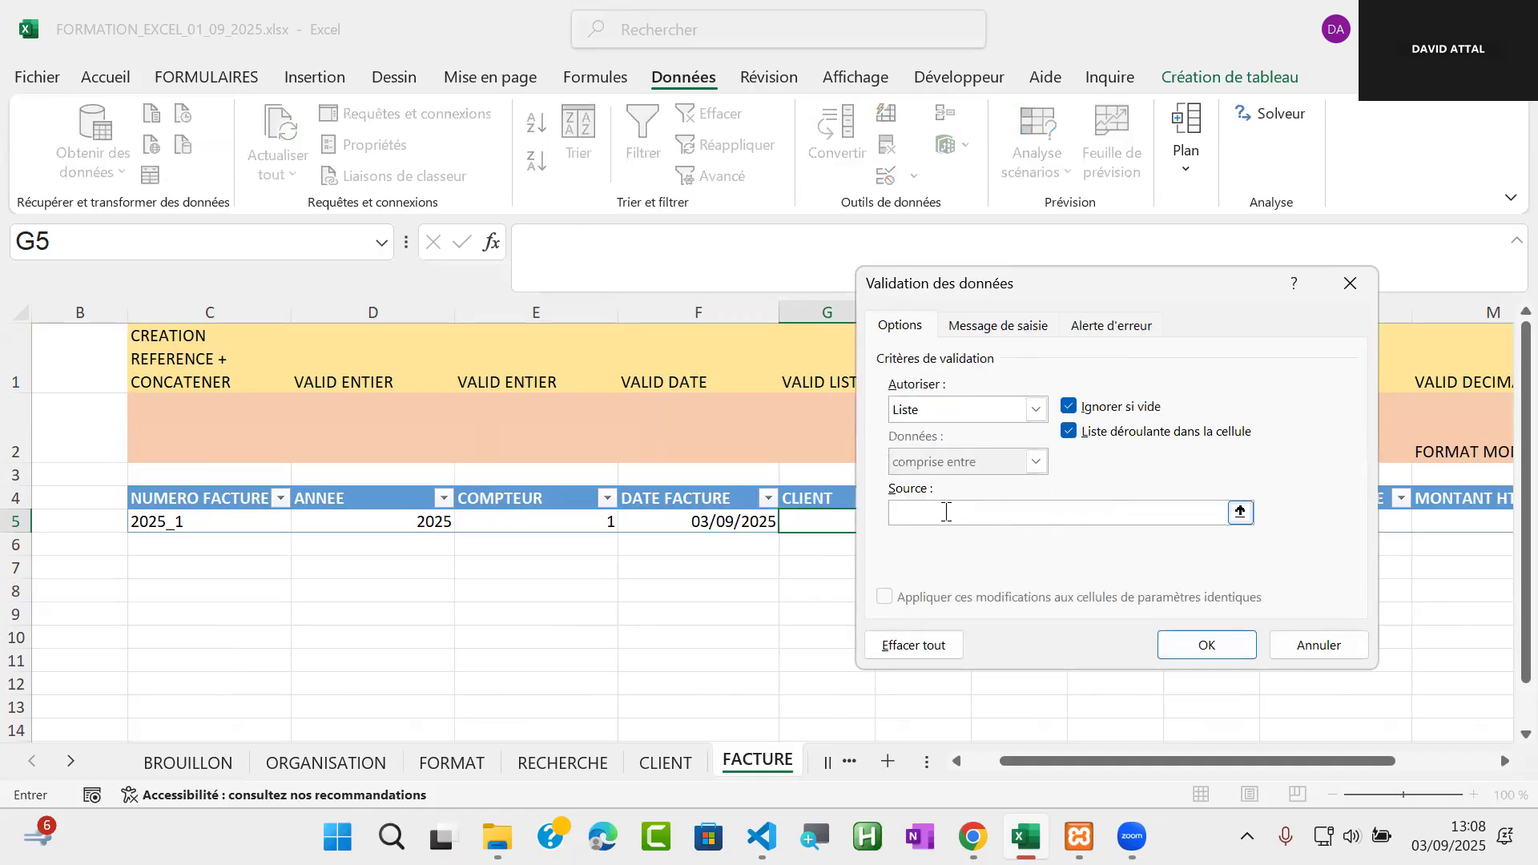
pyautogui.press('F3')
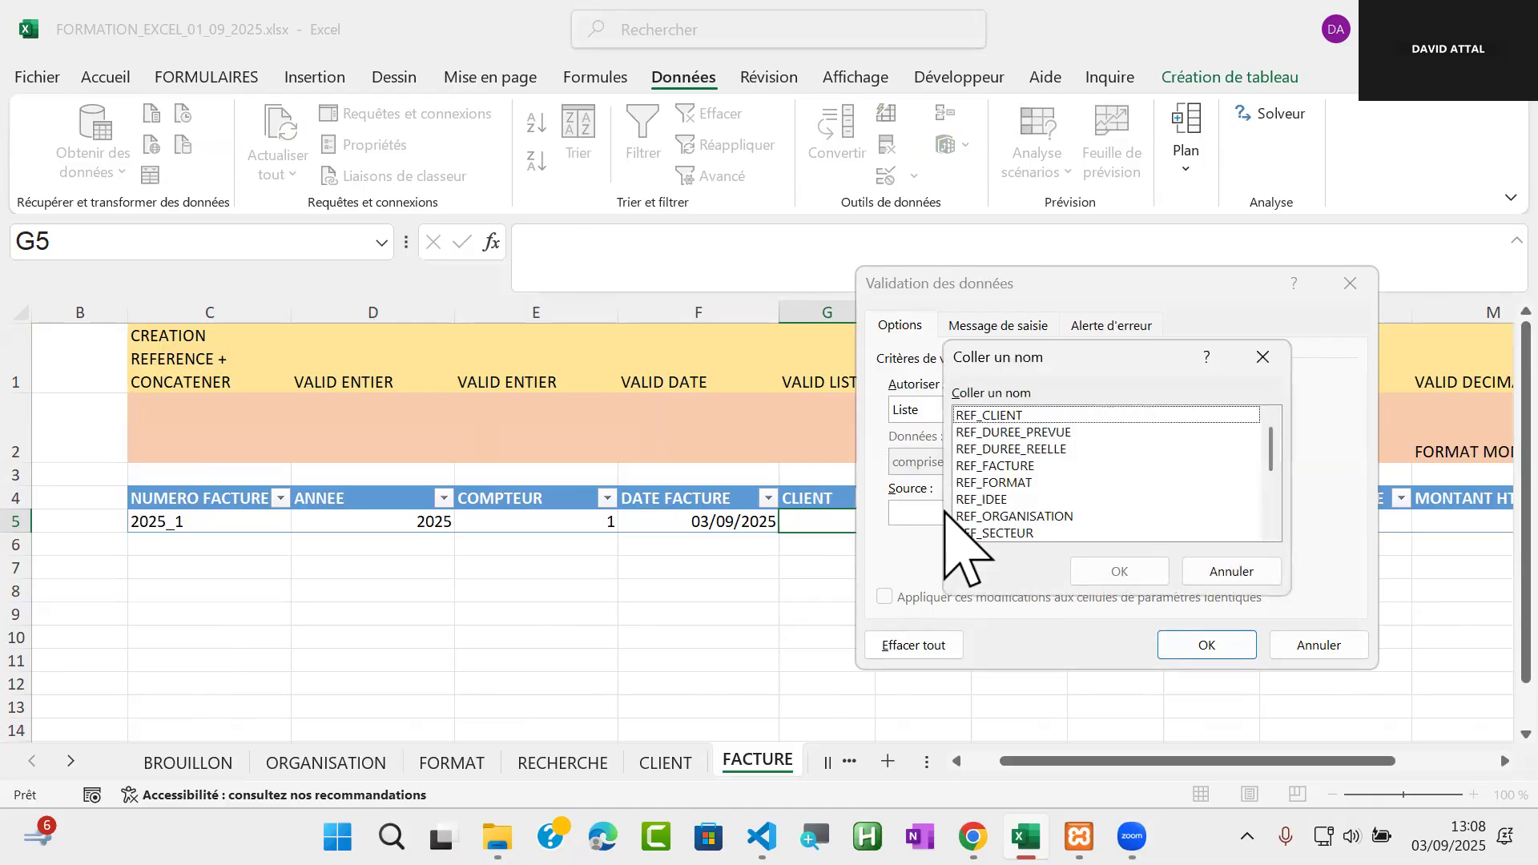
pyautogui.click(1031, 416)
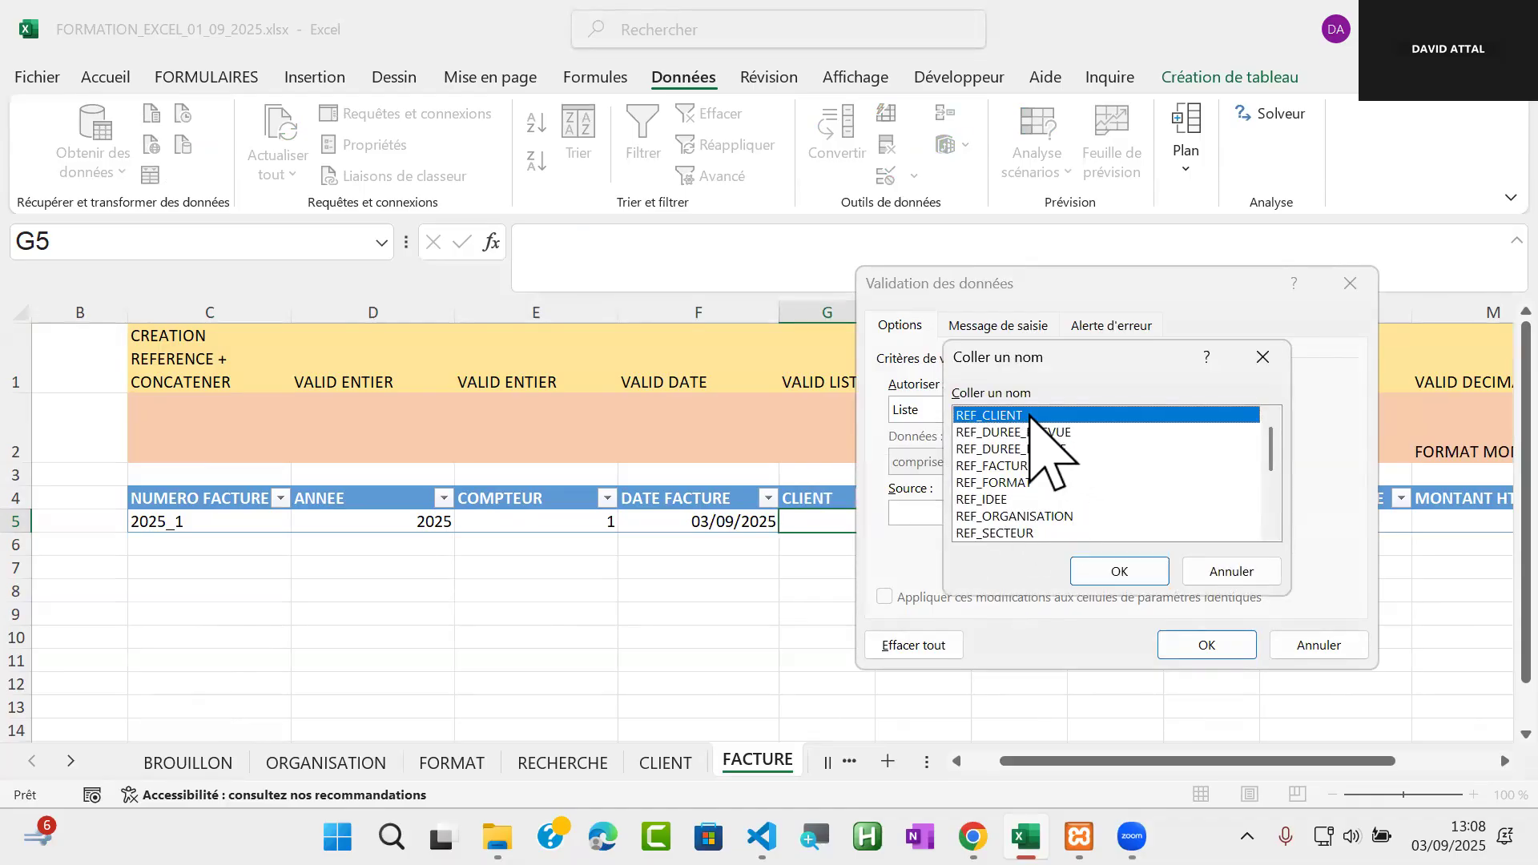
pyautogui.click(1120, 572)
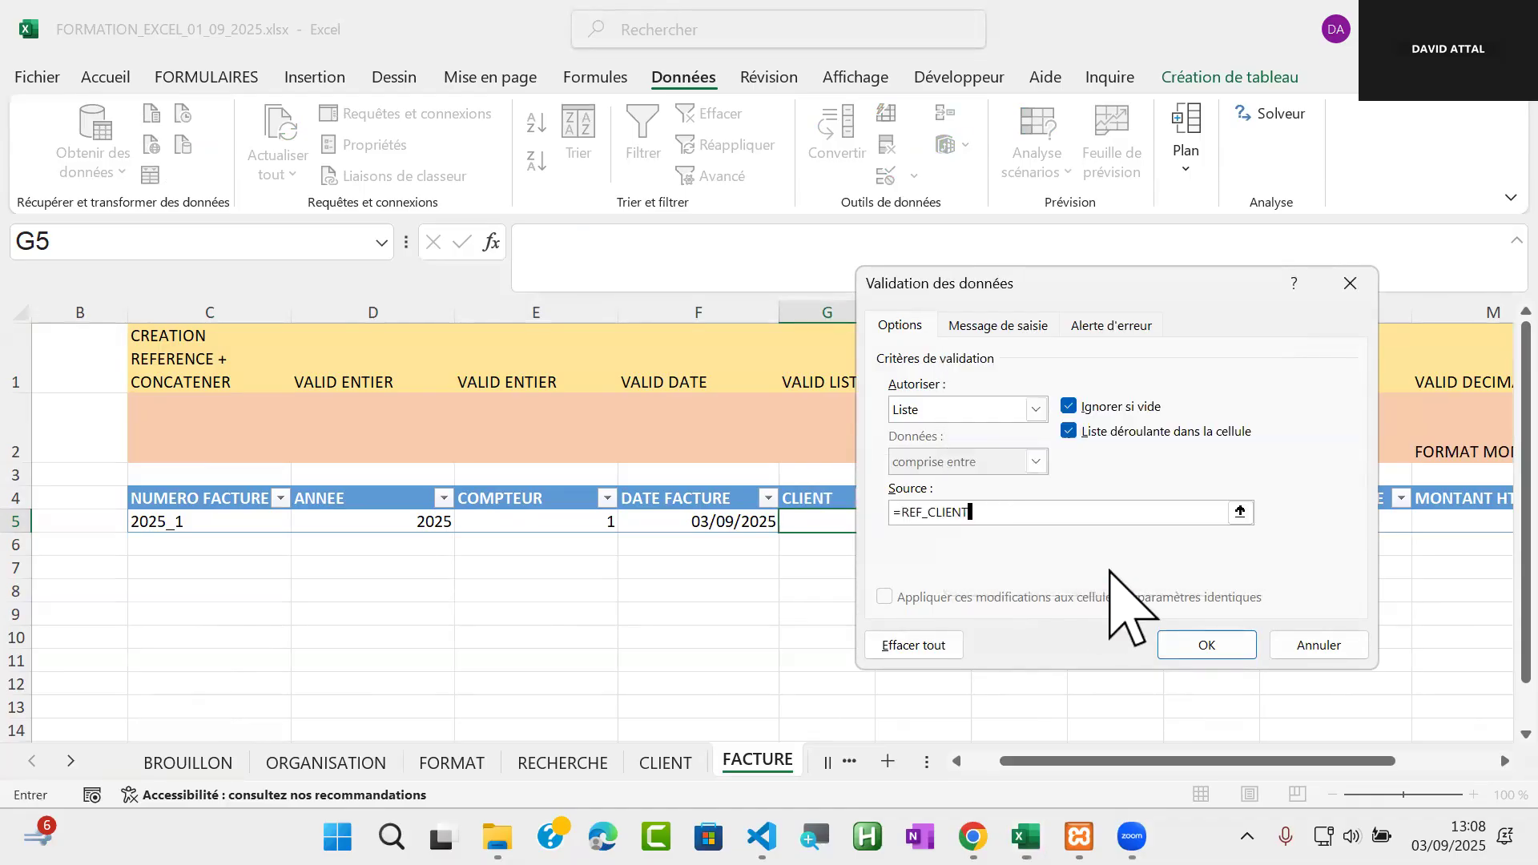
pyautogui.click(1202, 641)
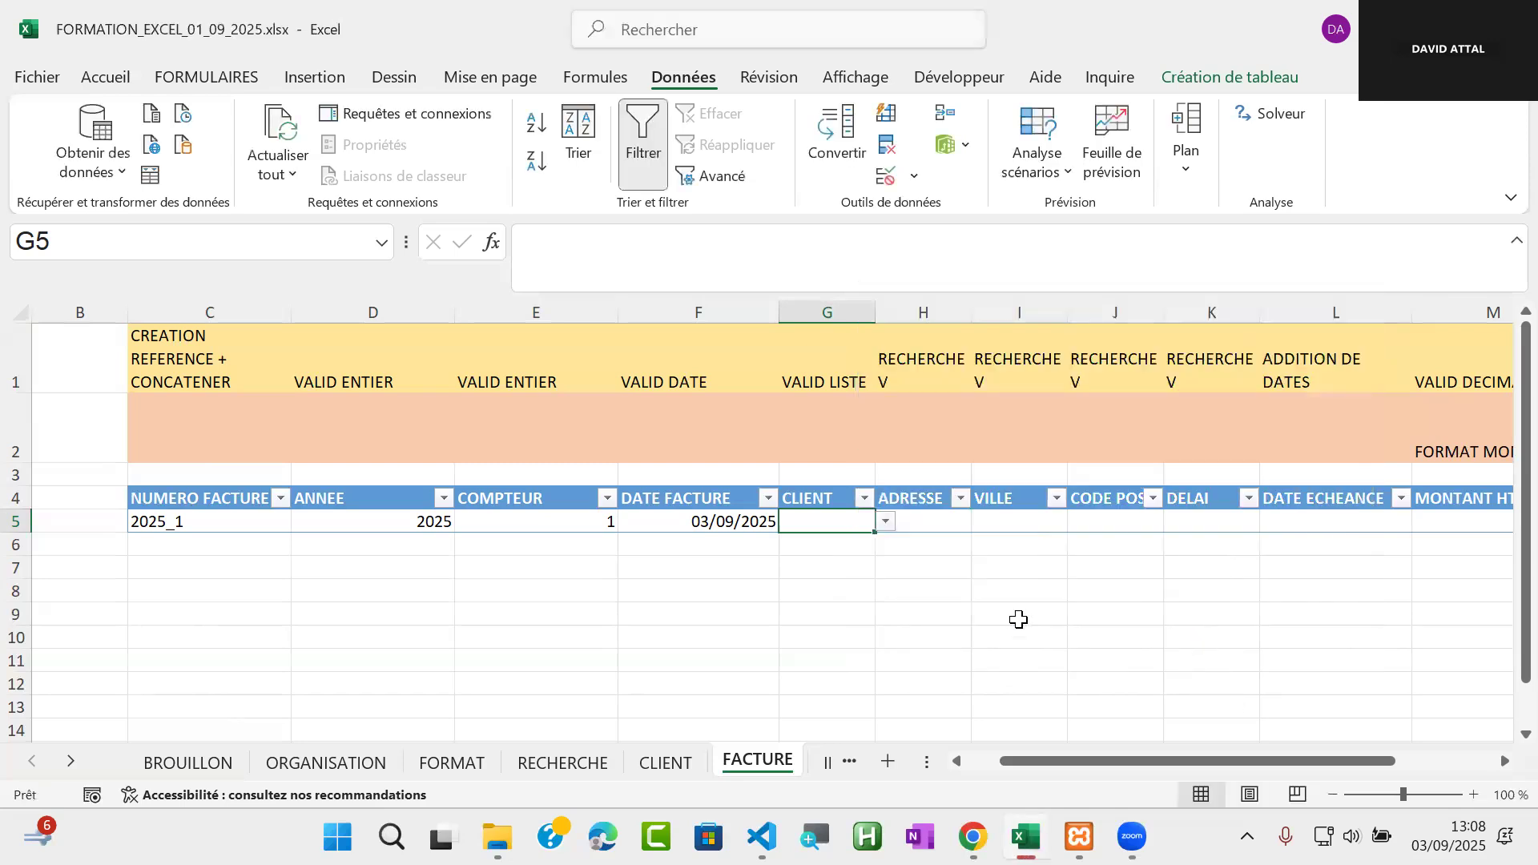
pyautogui.click(887, 525)
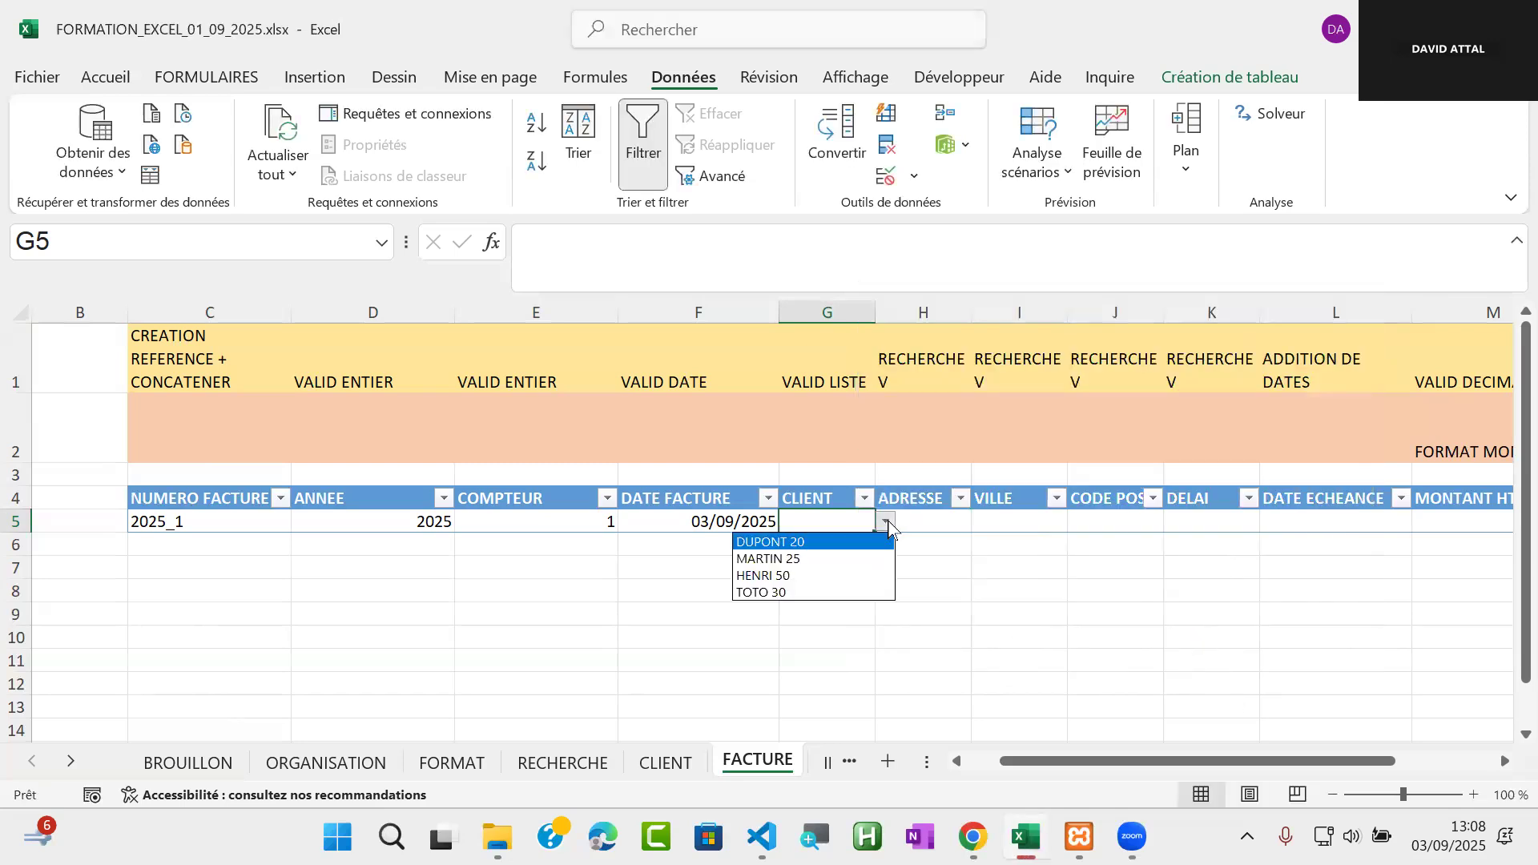
pyautogui.click(789, 542)
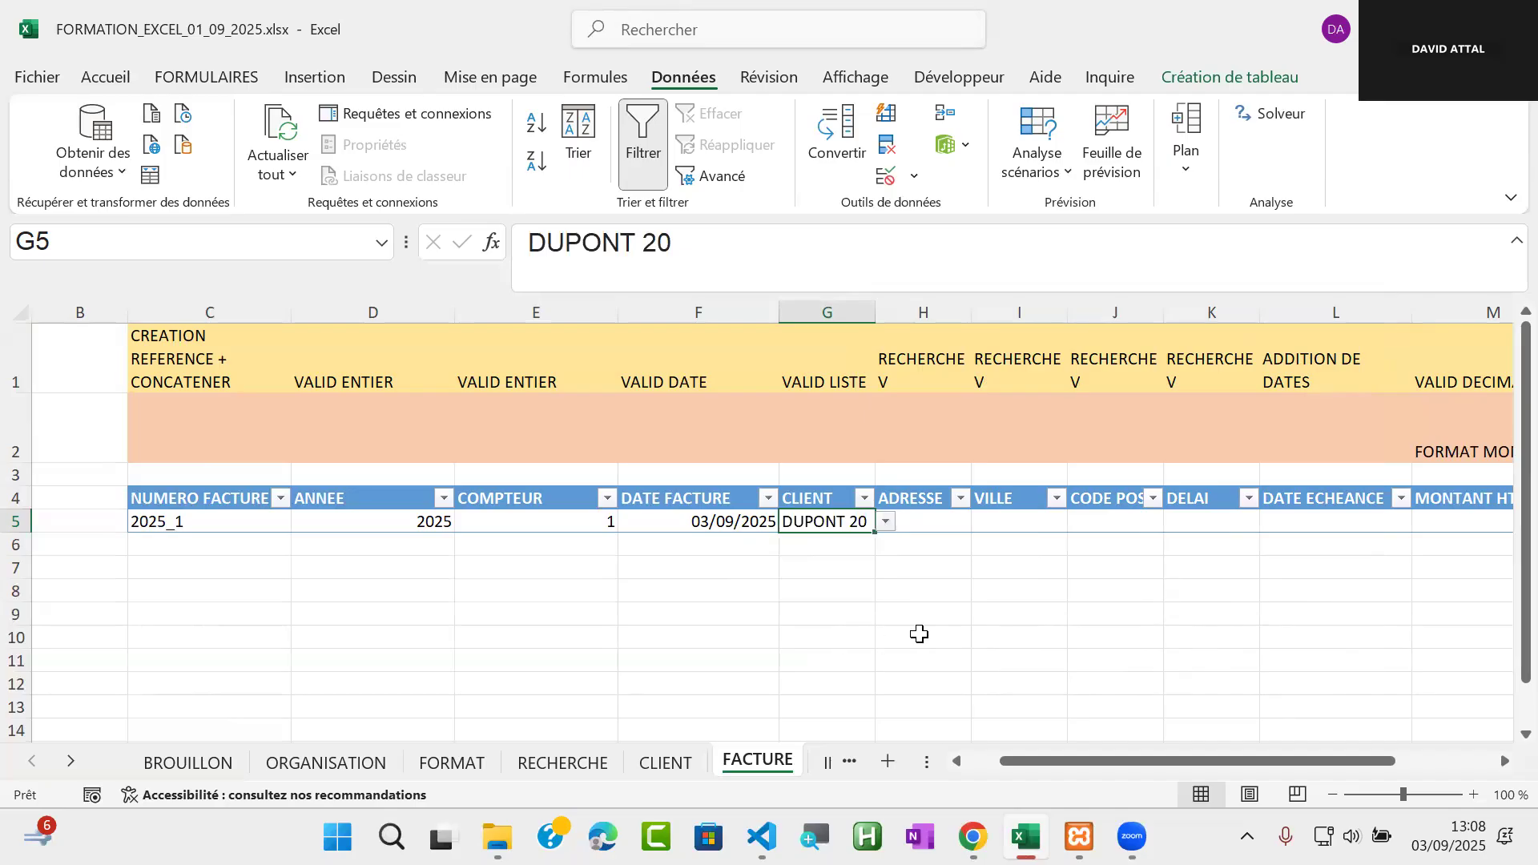
# Rename the CLIENT column header in G4 to REF CLIENT
pyautogui.click(939, 521)
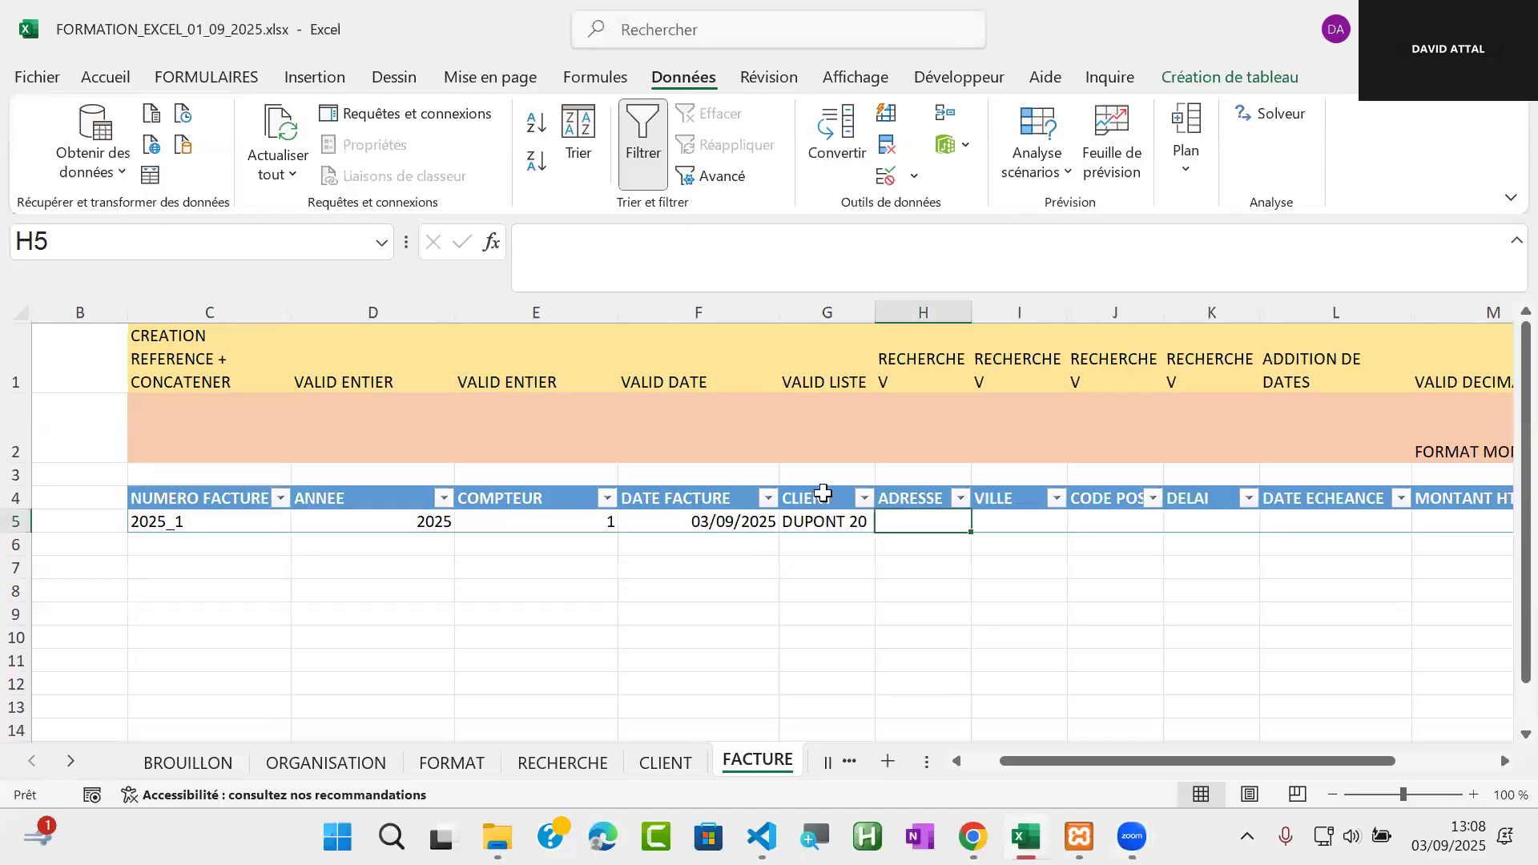
pyautogui.click(825, 497)
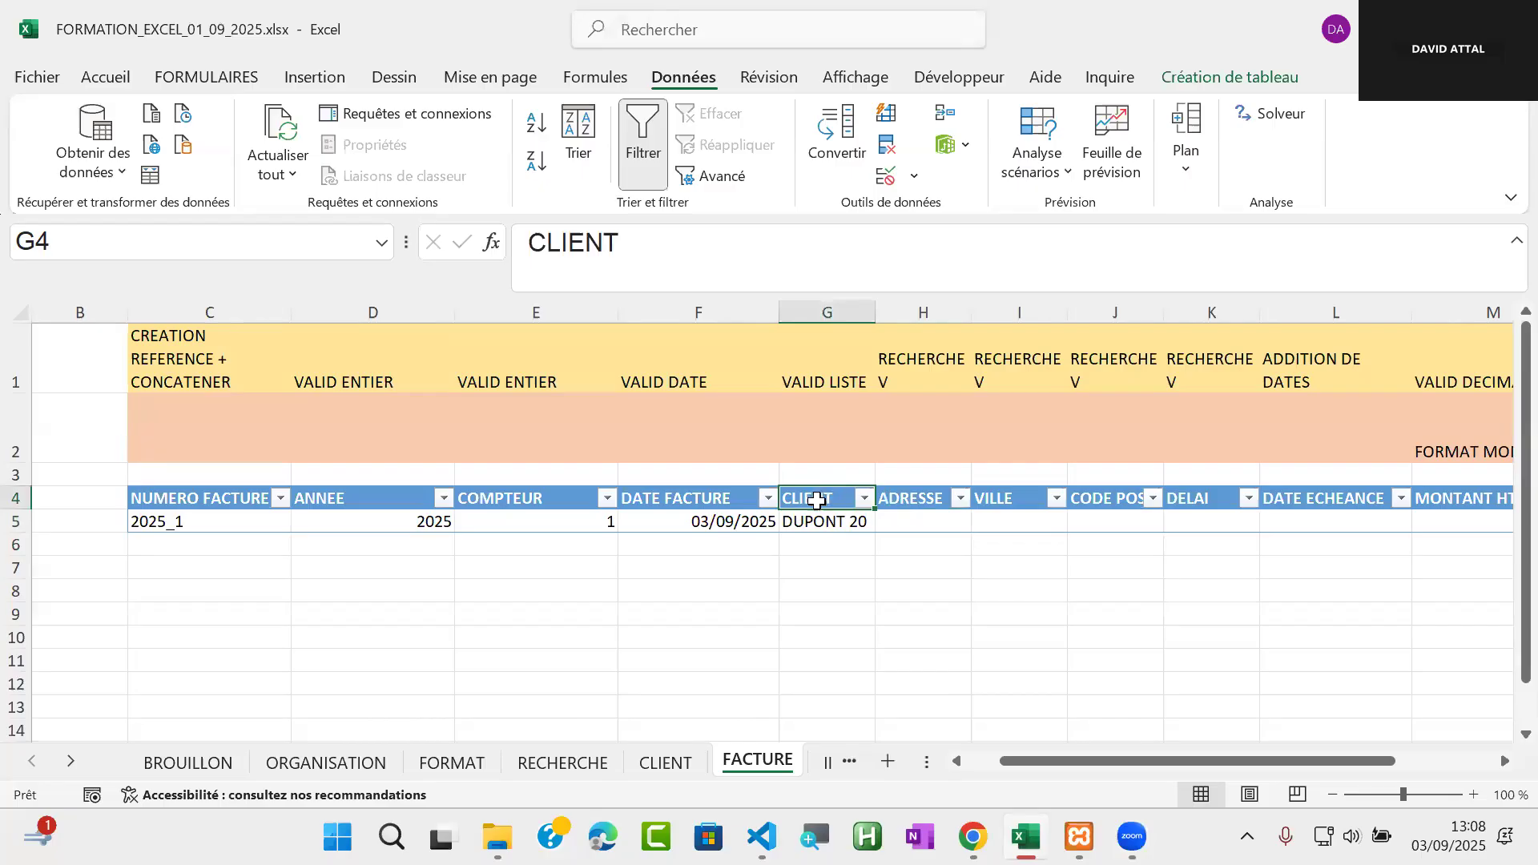
pyautogui.click(529, 244)
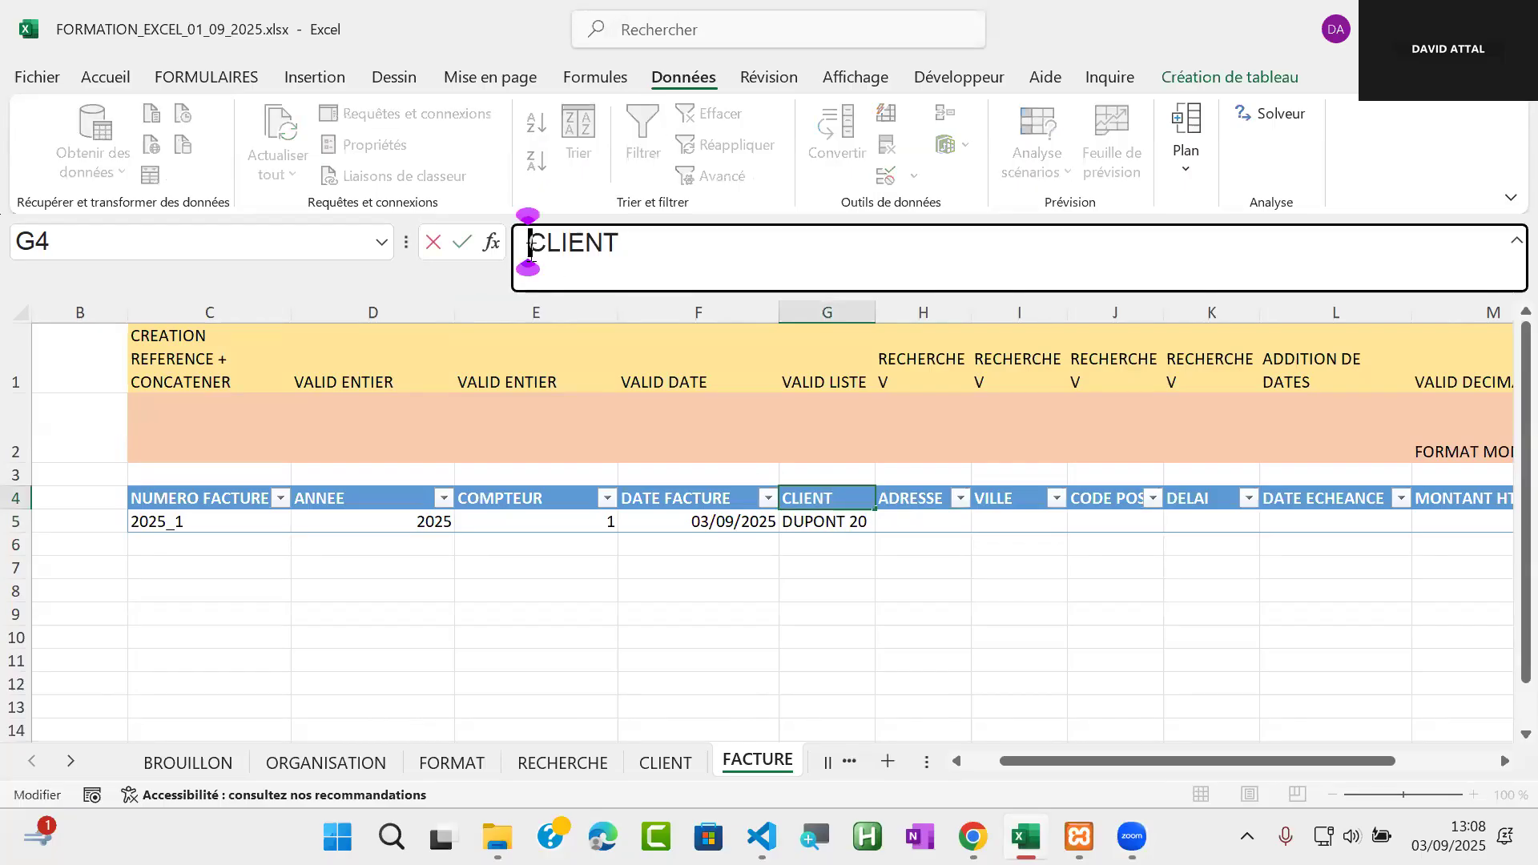
pyautogui.write('ref')
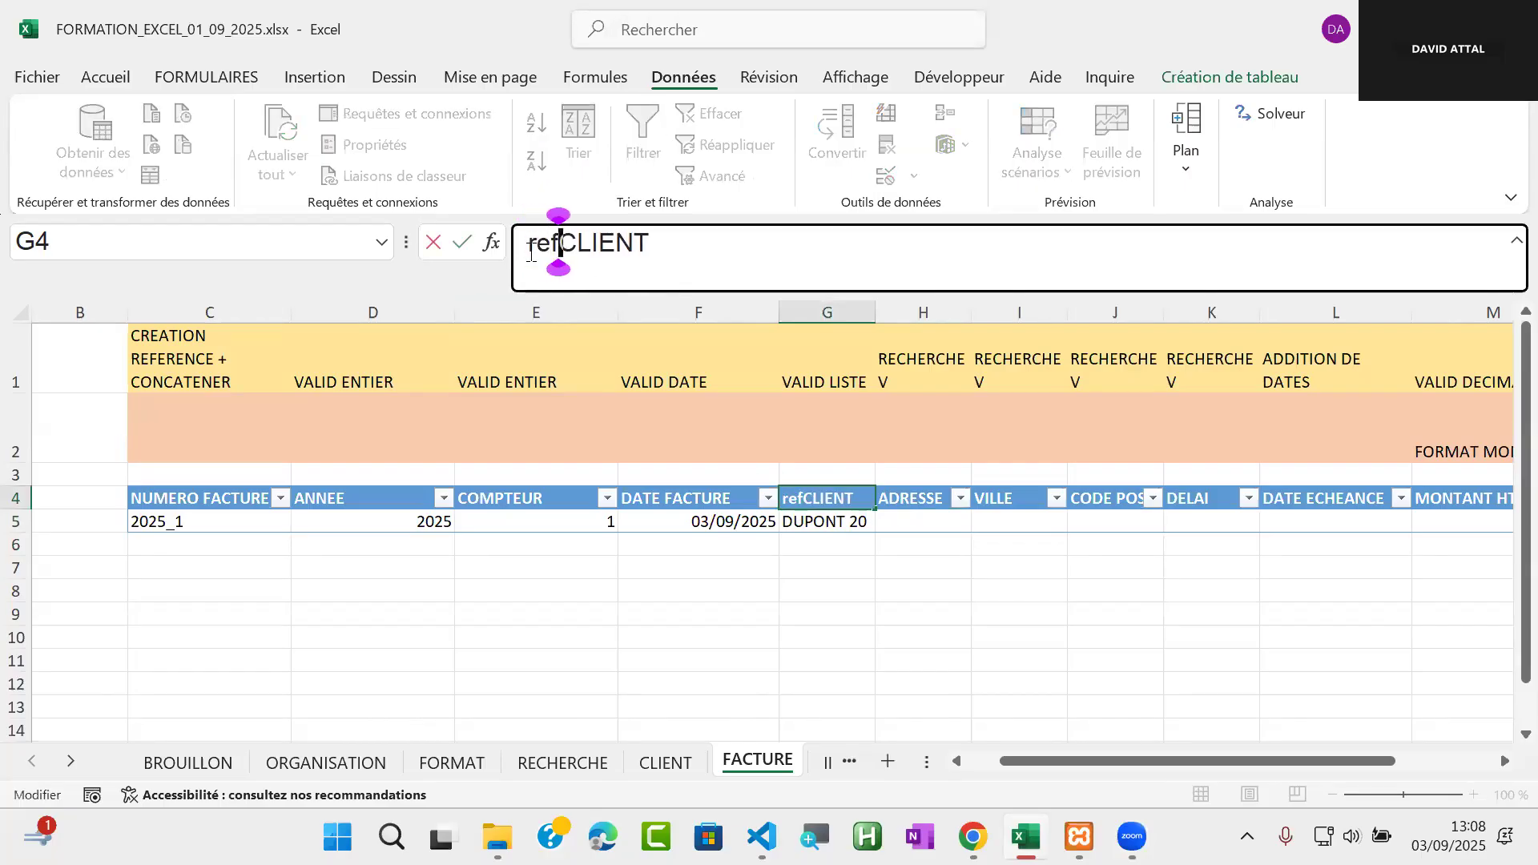
pyautogui.press('BackSpace')
pyautogui.press('BackSpace')
pyautogui.press('BackSpace')
pyautogui.write('REF')
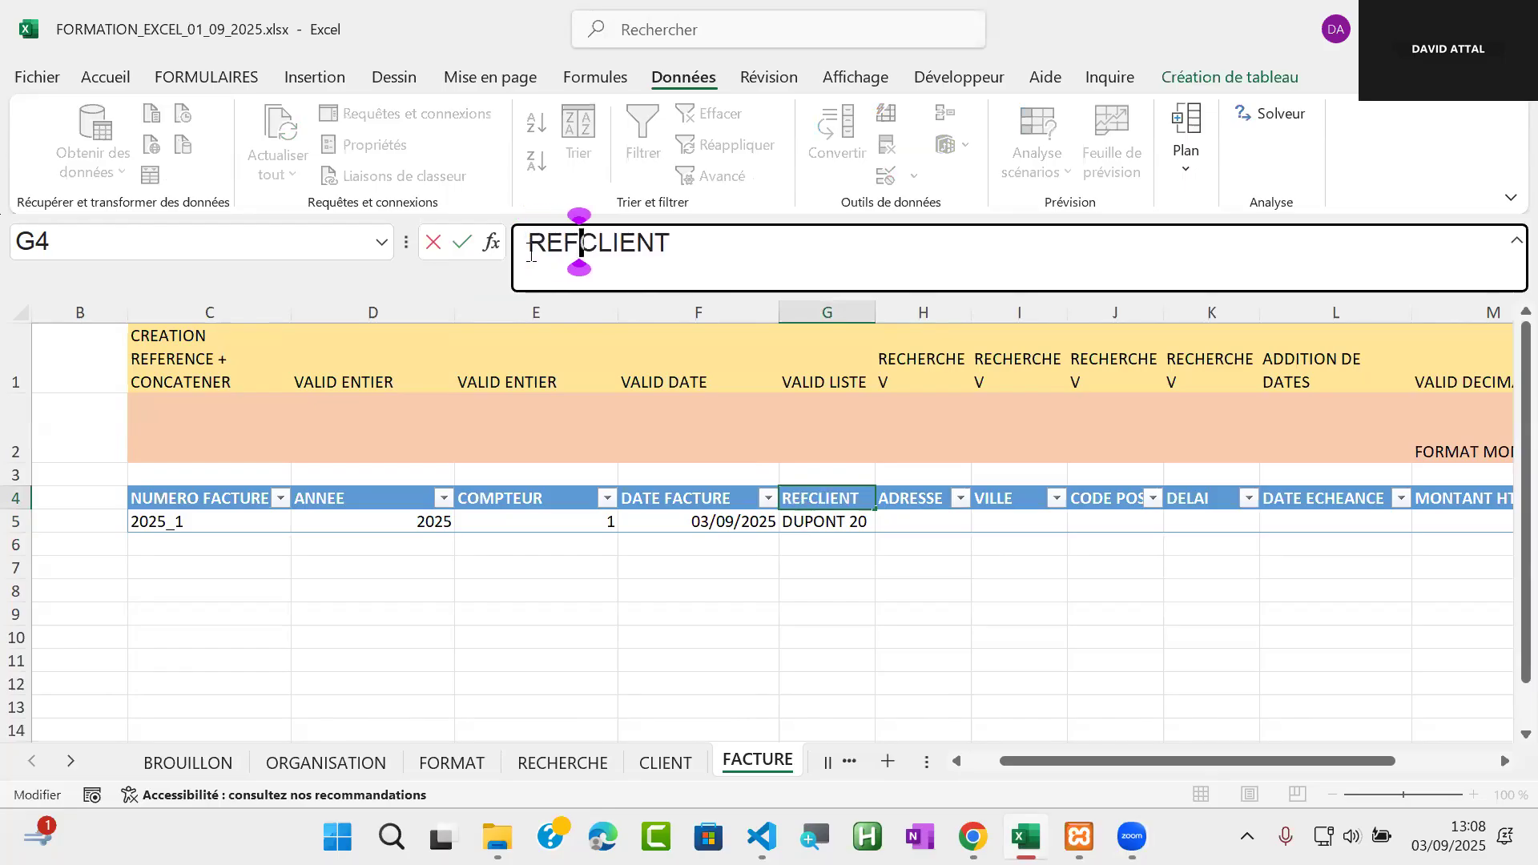
pyautogui.press('Return')
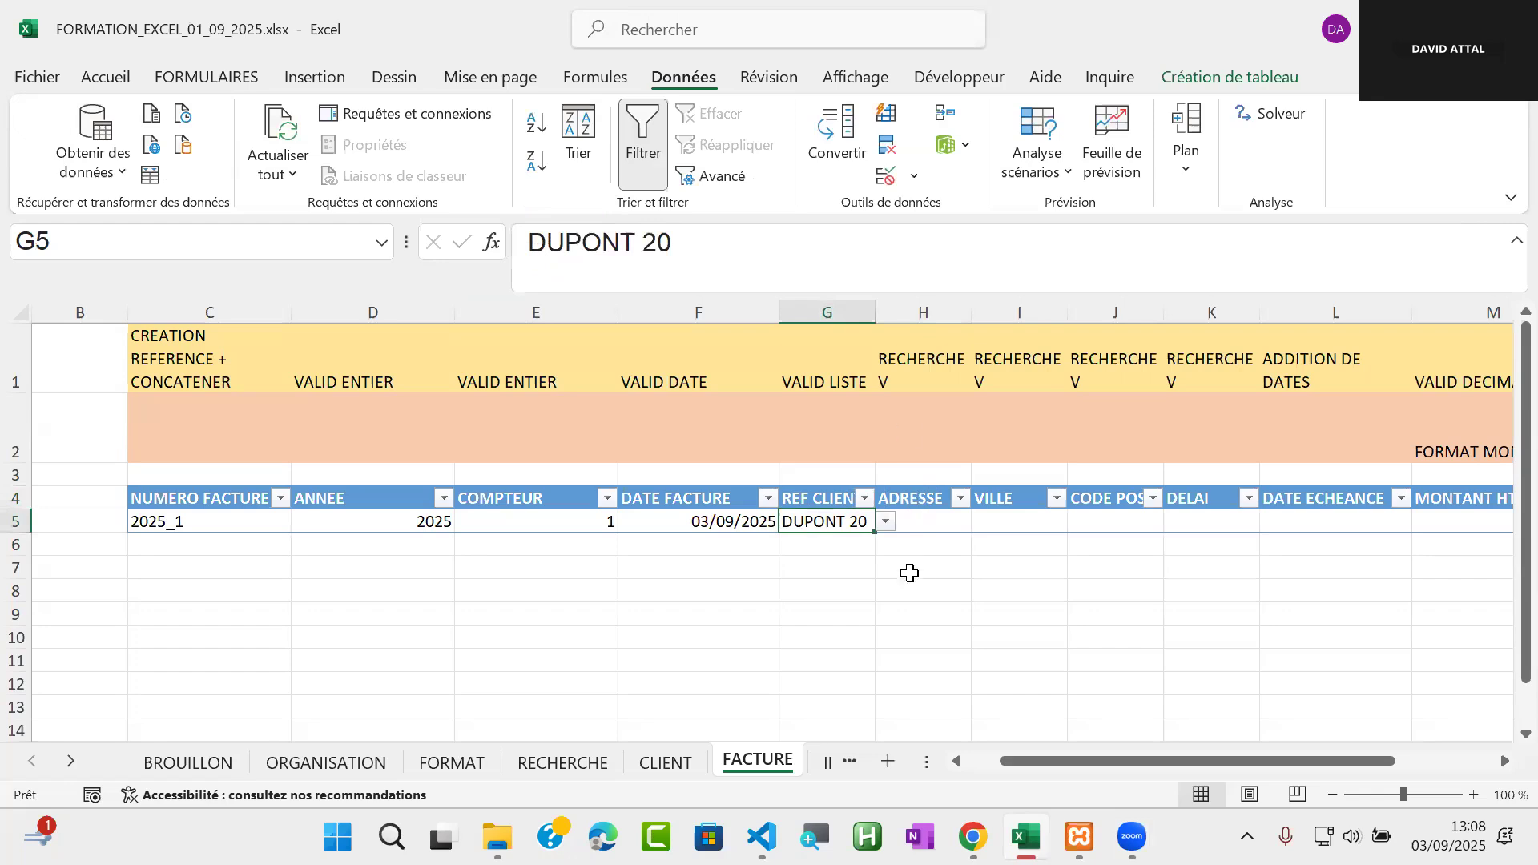
# Insert a new column before ADRESSE and set its header in H4 to NOM CLIENT
pyautogui.click(927, 315)
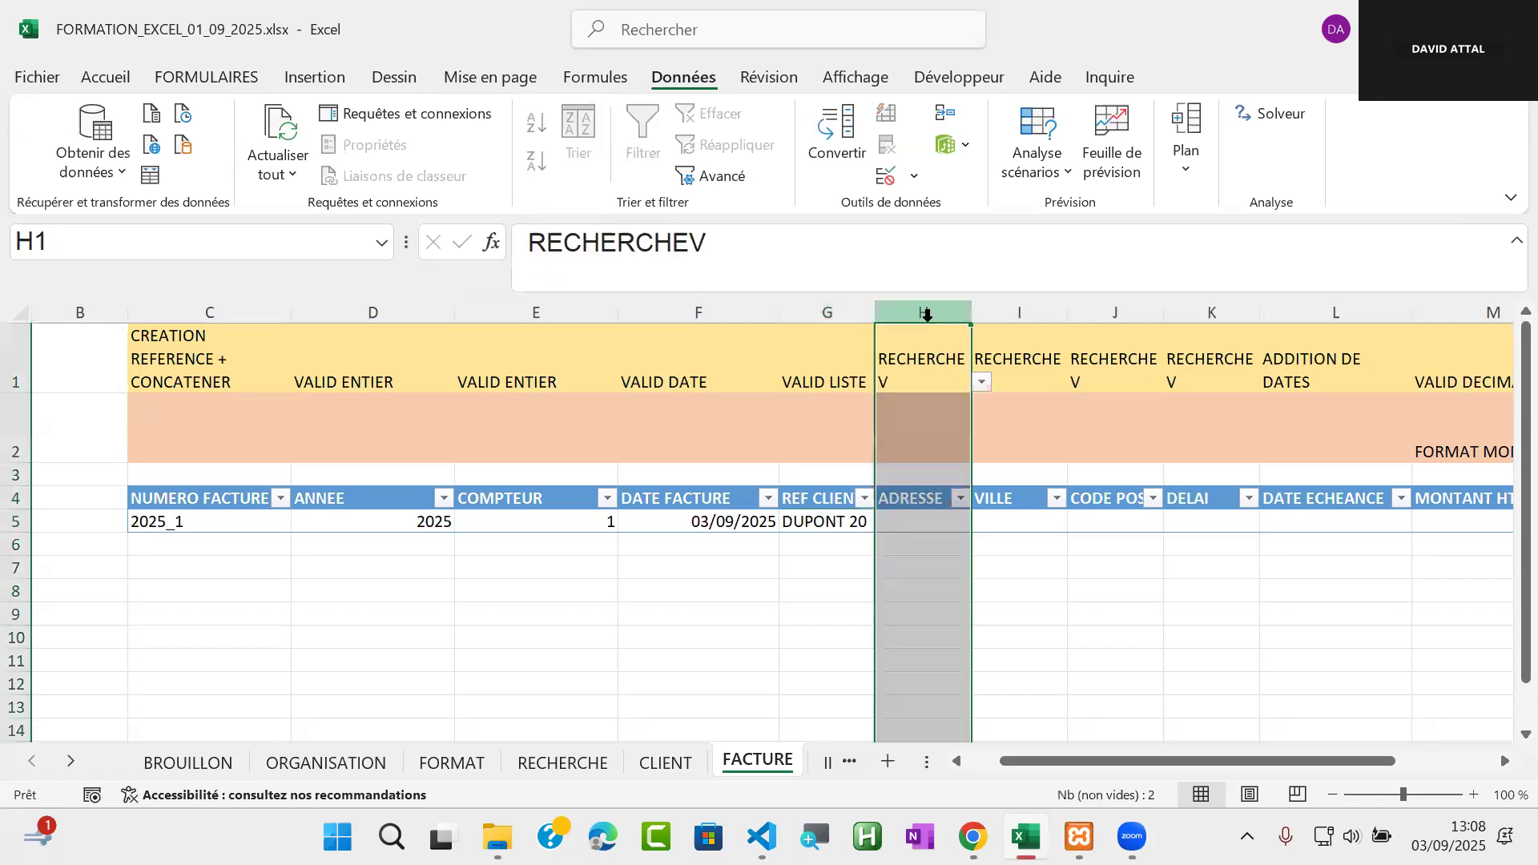
pyautogui.rightClick(915, 503)
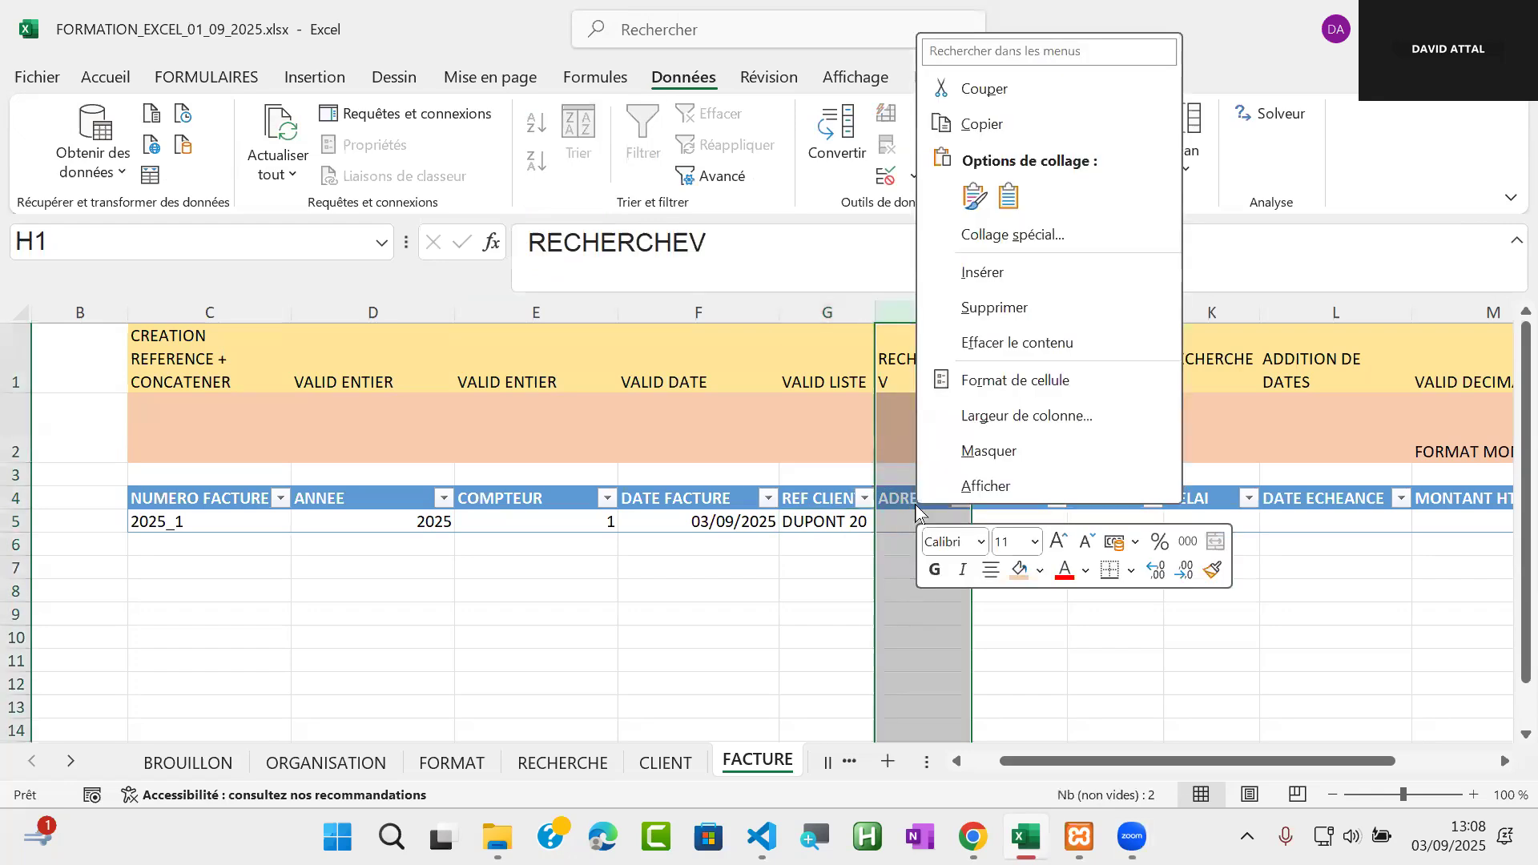
pyautogui.click(1054, 274)
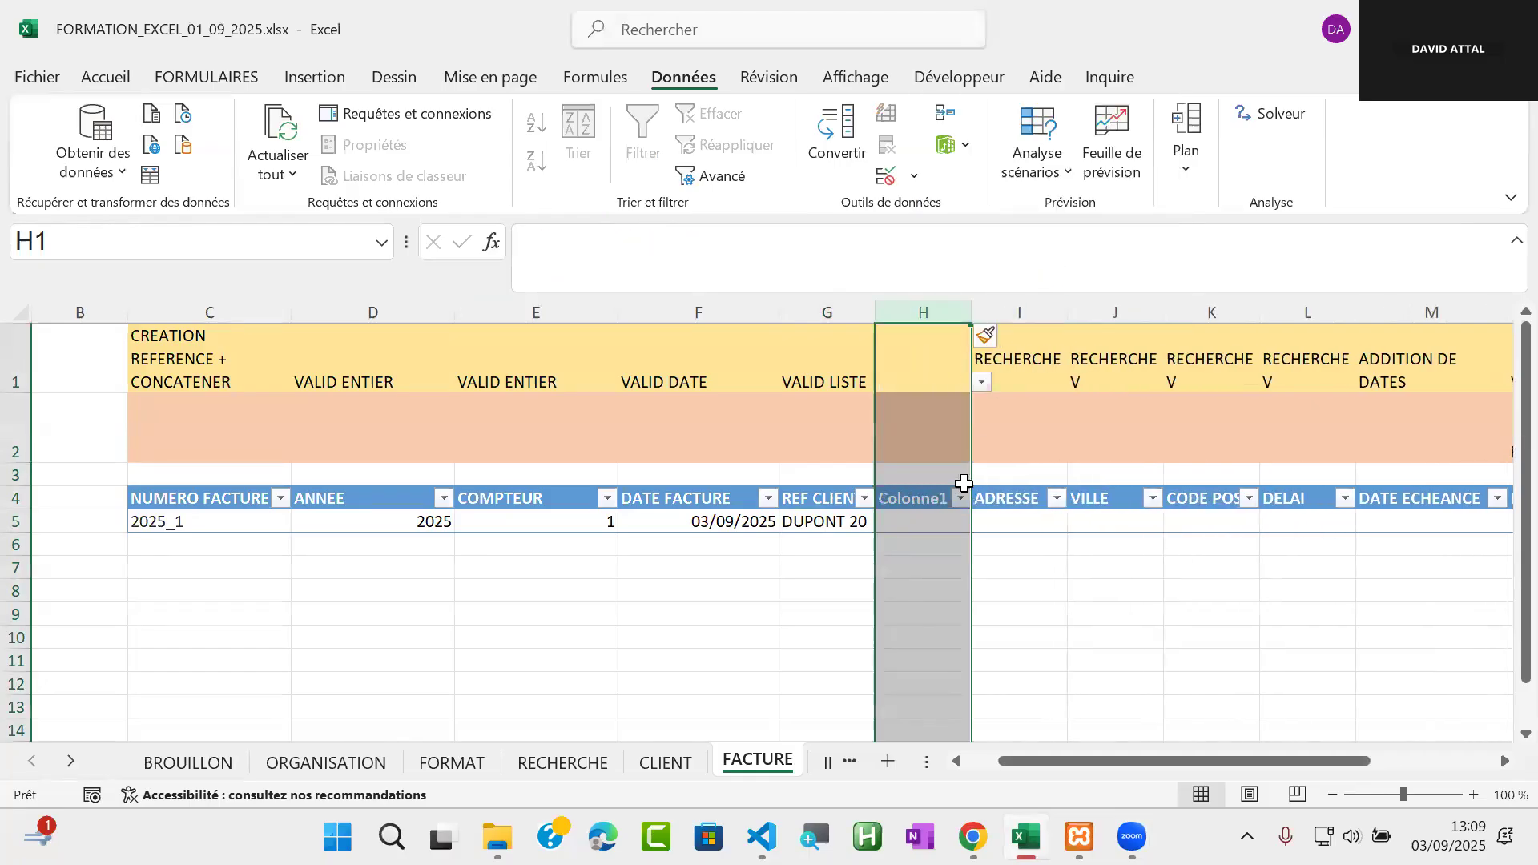
pyautogui.click(920, 500)
pyautogui.write('N')
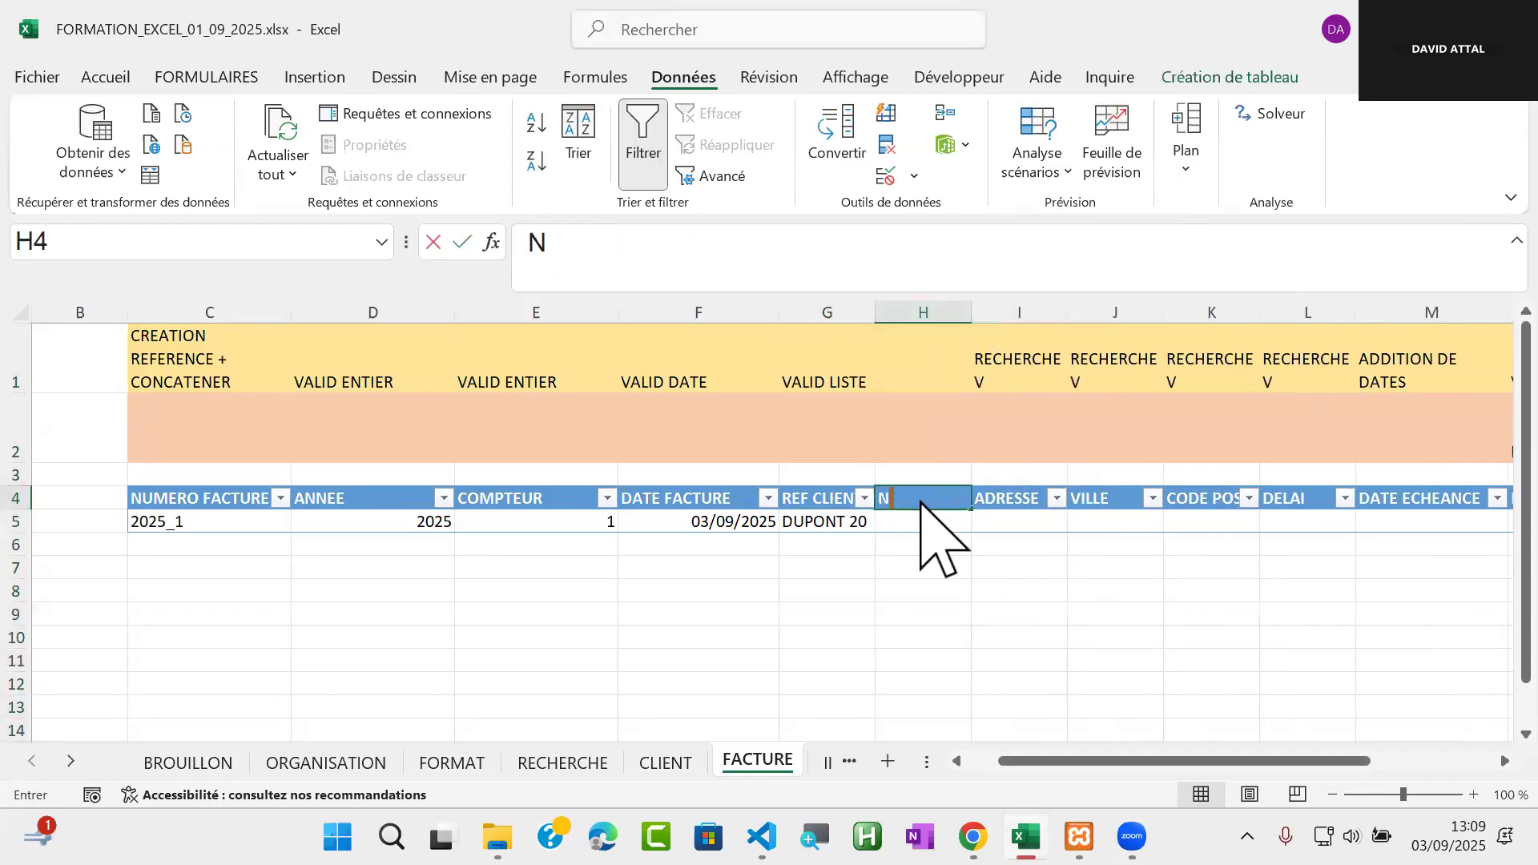
pyautogui.write('OM CLIENT')
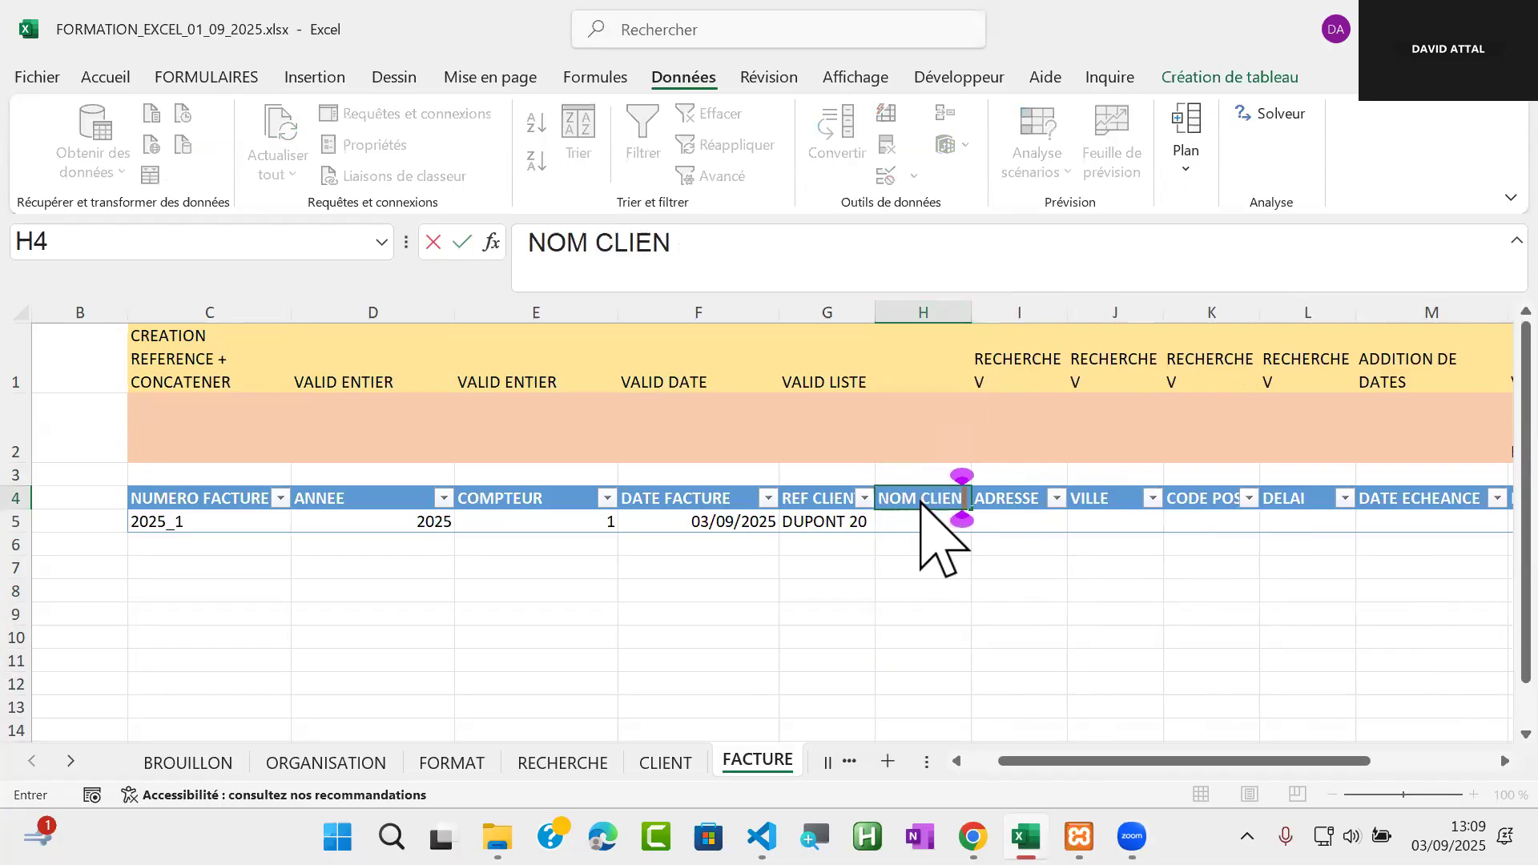
pyautogui.press('Return')
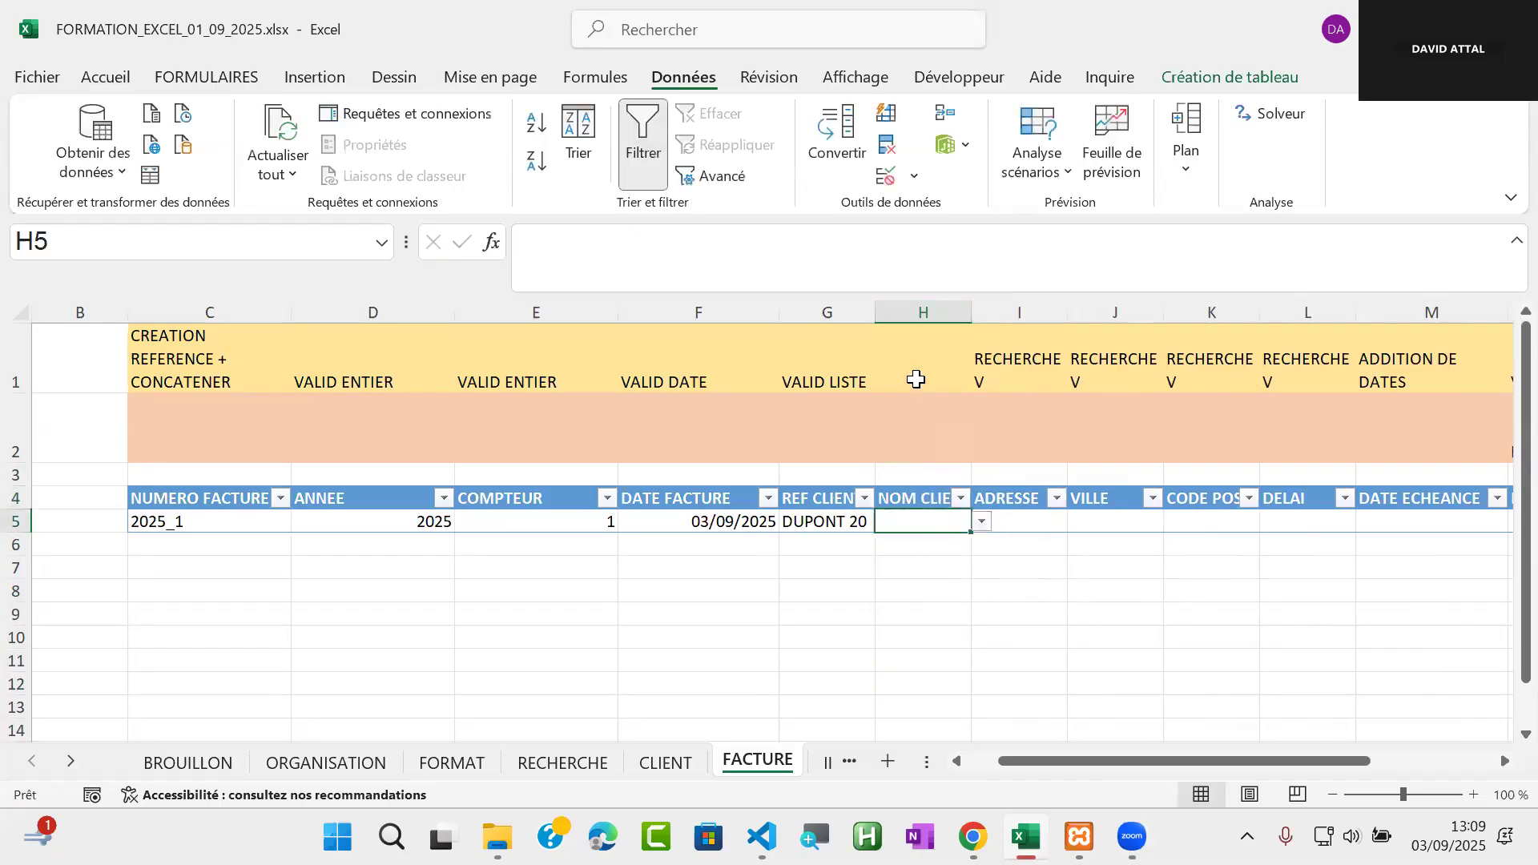
# Check the REF CLIENT and NOM columns on the CLIENT sheet, and set FACTURE cell H1 above NOM CLIENT to RECHERCHEV
pyautogui.click(912, 379)
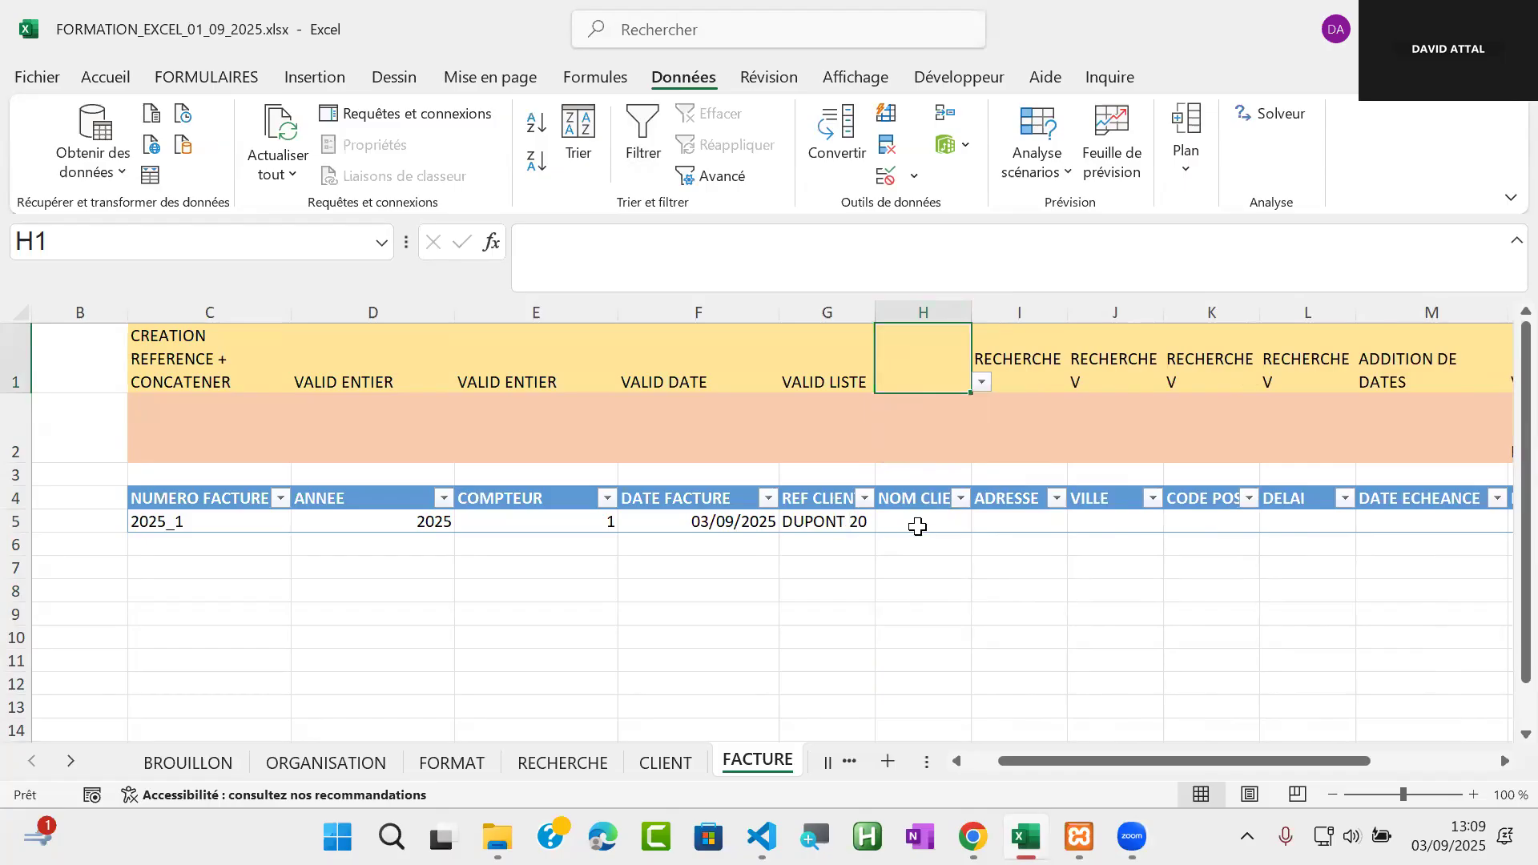
pyautogui.click(666, 762)
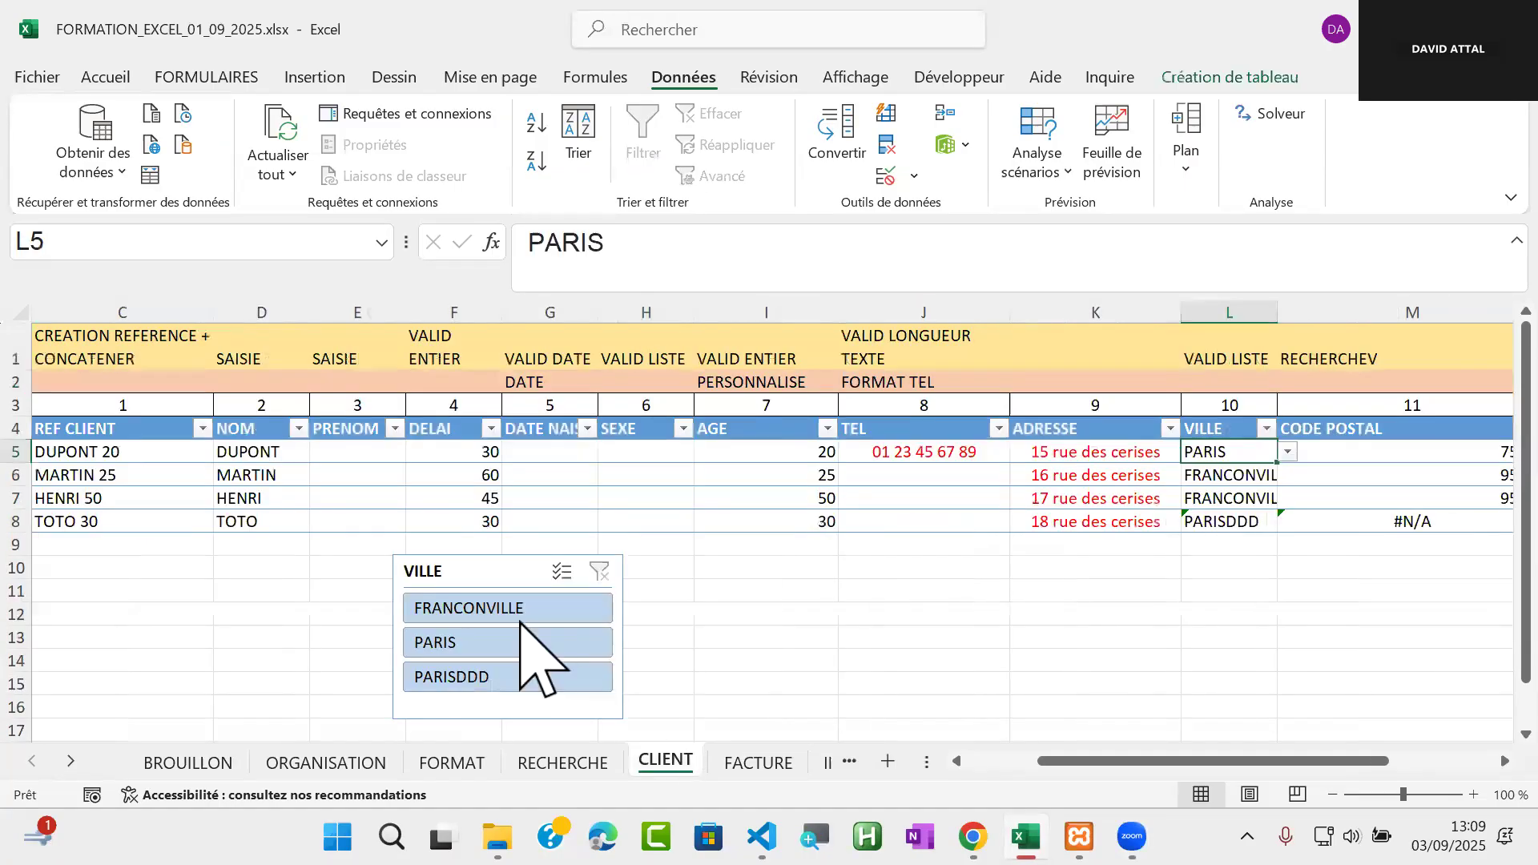
pyautogui.moveTo(79, 443); pyautogui.dragTo(76, 517)
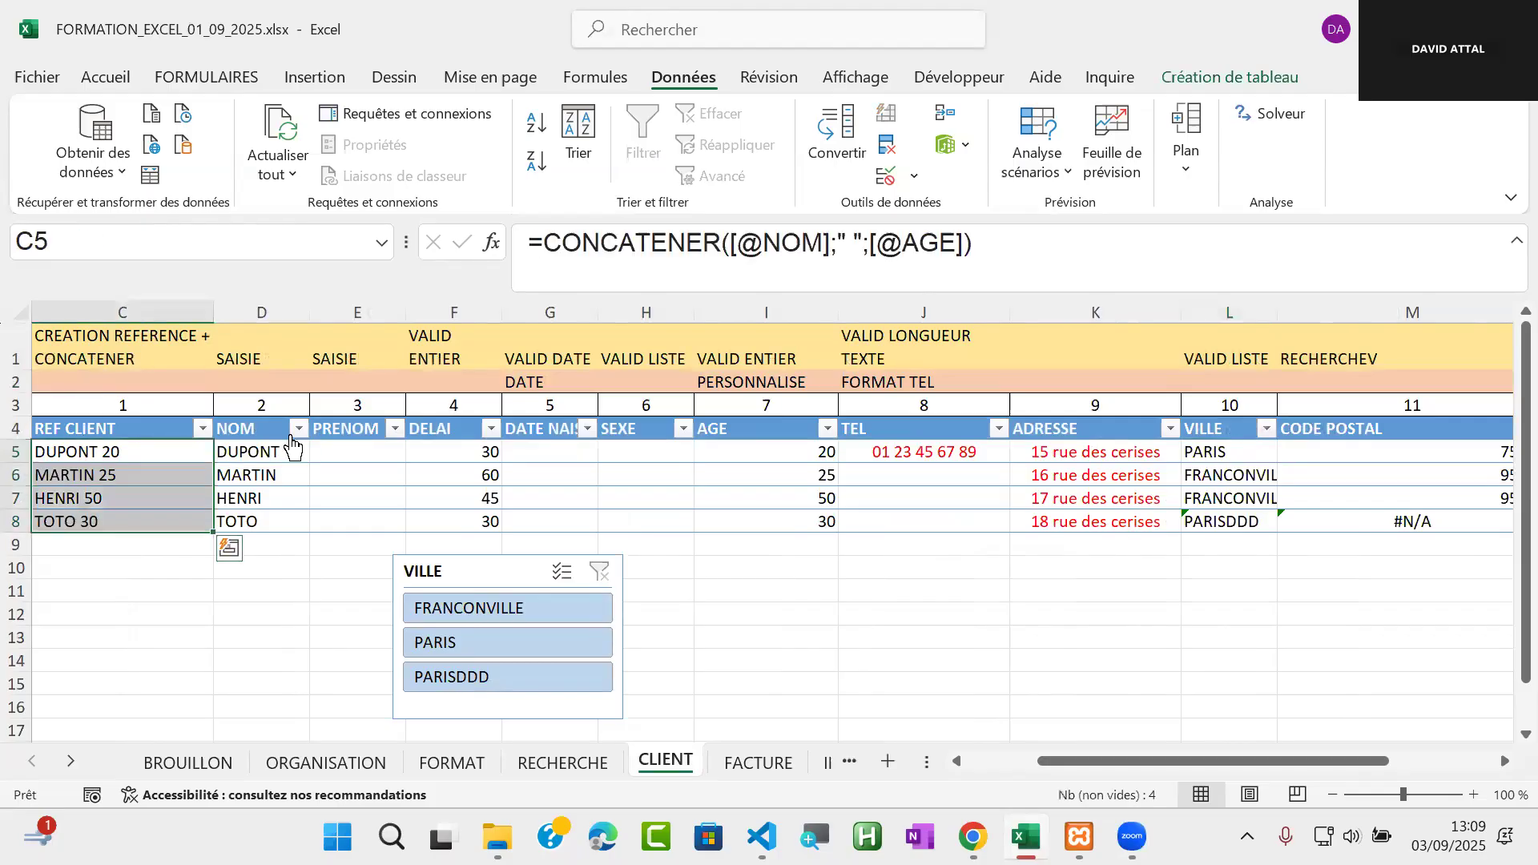
pyautogui.moveTo(256, 455); pyautogui.dragTo(252, 509)
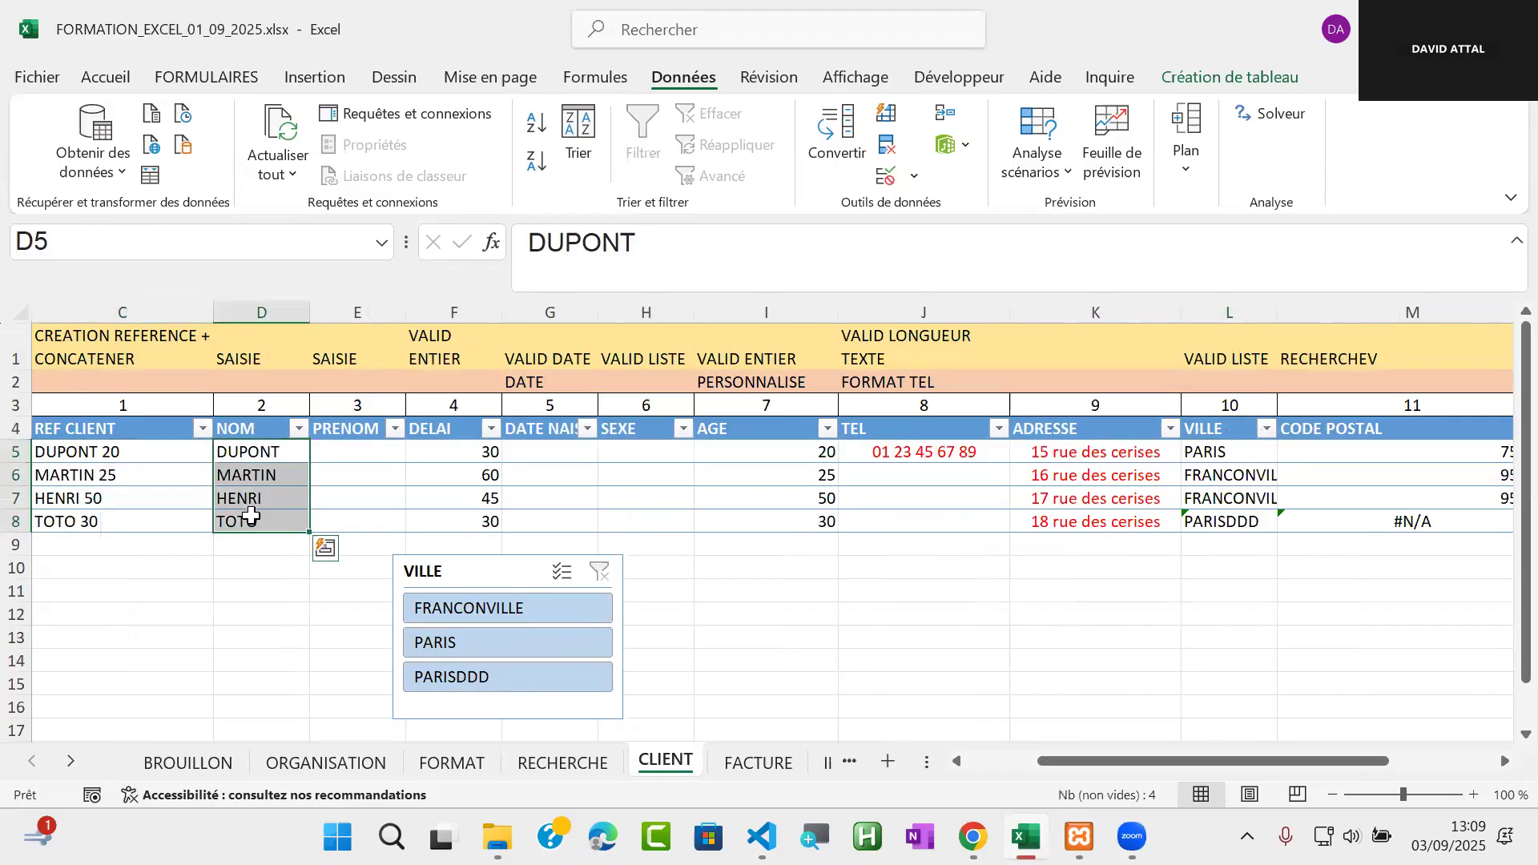
pyautogui.hotkey('ctrl', 'pagedown')
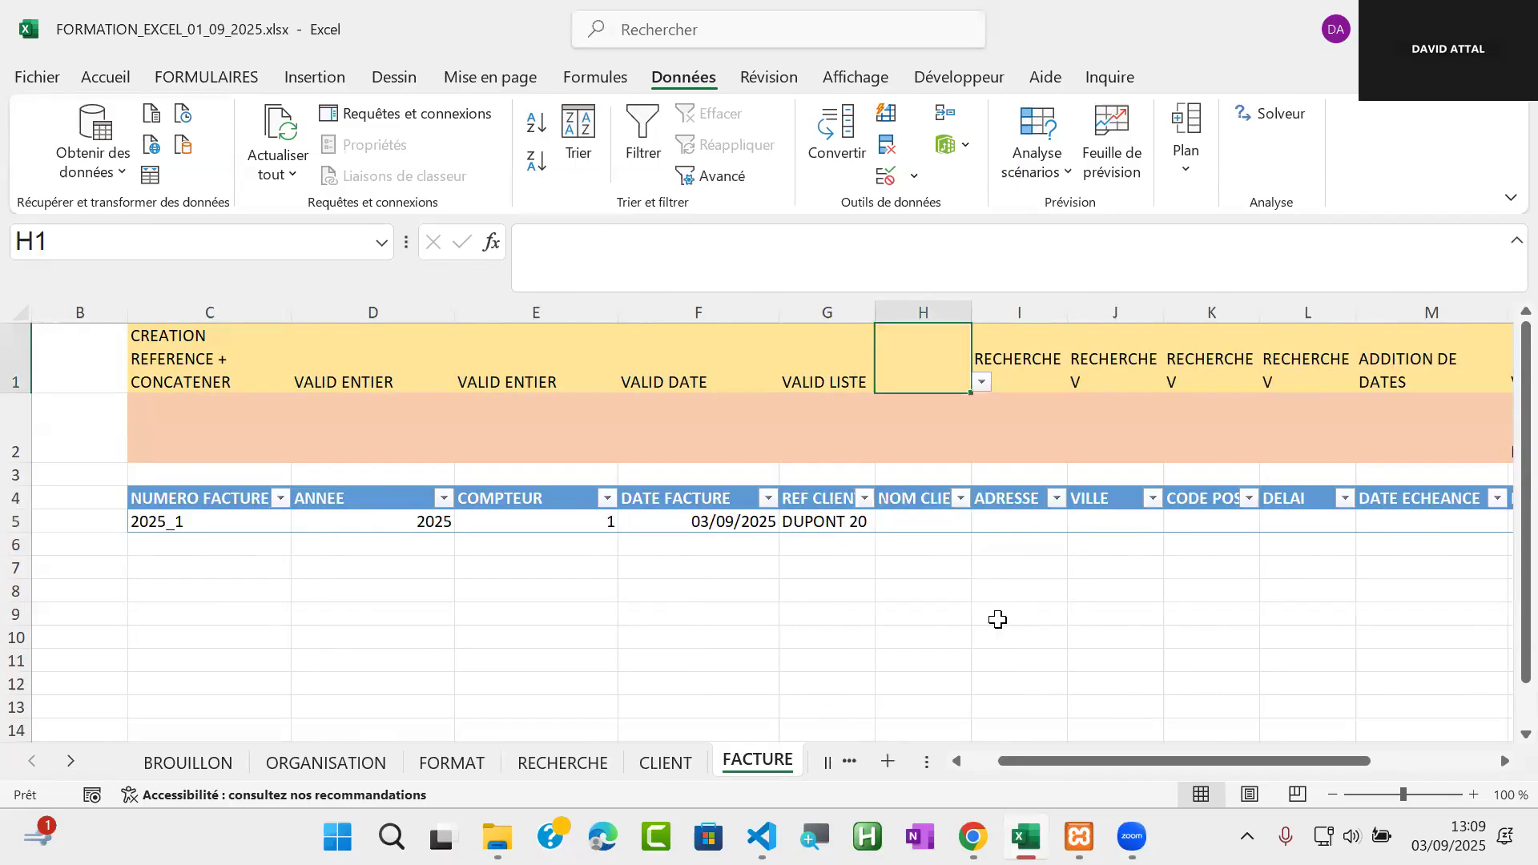
pyautogui.click(982, 386)
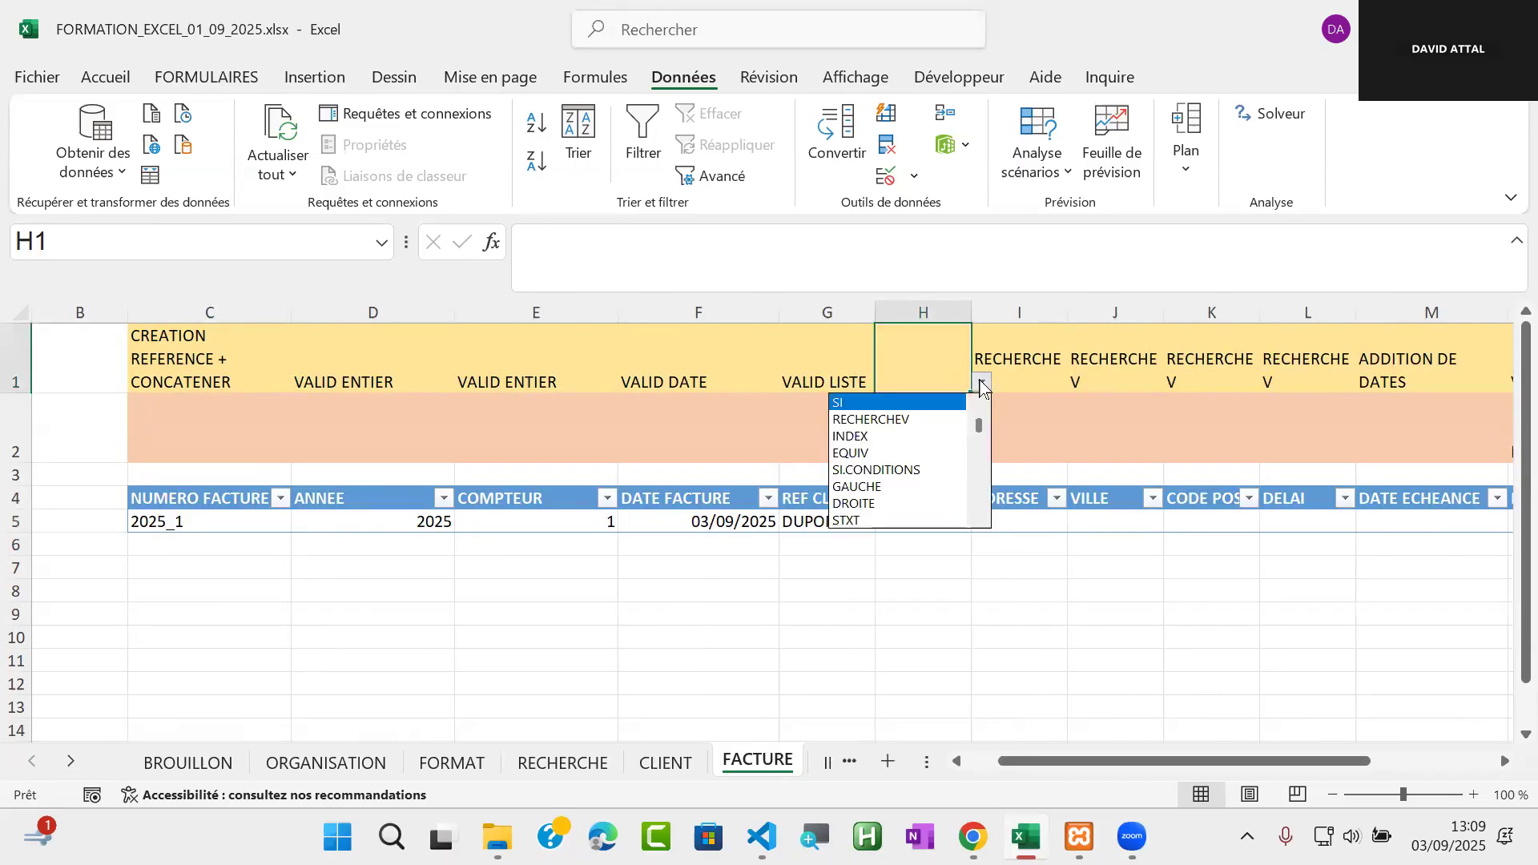
pyautogui.click(944, 416)
# Compare the dropdown lists of the NOM CLIENT cell H5 and the REF CLIENT cell G5
pyautogui.click(934, 521)
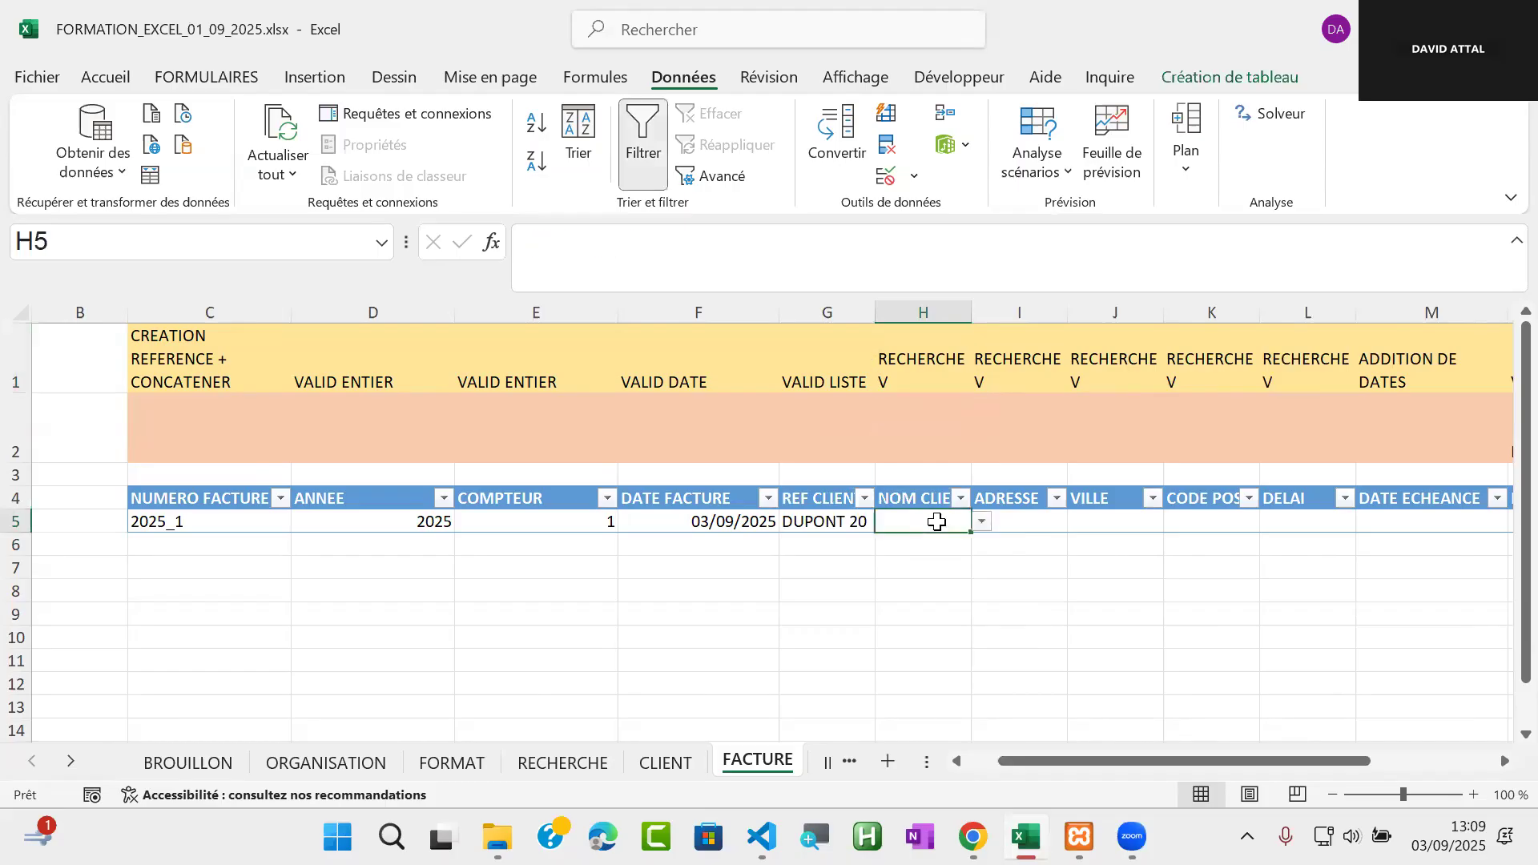
pyautogui.click(982, 524)
pyautogui.click(982, 525)
pyautogui.click(834, 525)
pyautogui.click(886, 522)
pyautogui.click(886, 522)
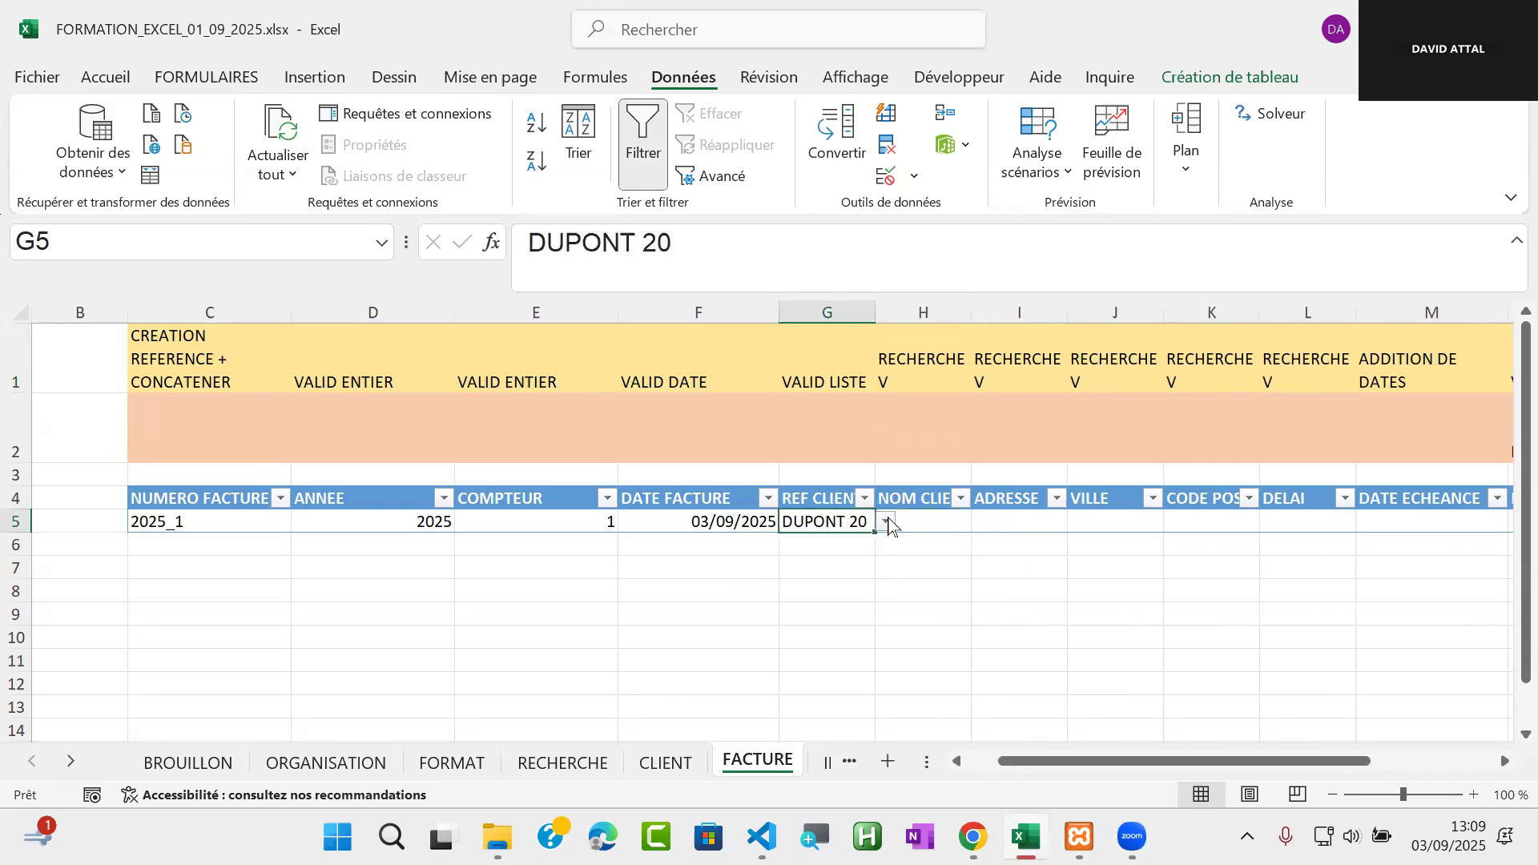
# Clear all data validation from the NOM CLIENT cell H5 and widen column H to fit its full header
pyautogui.click(969, 519)
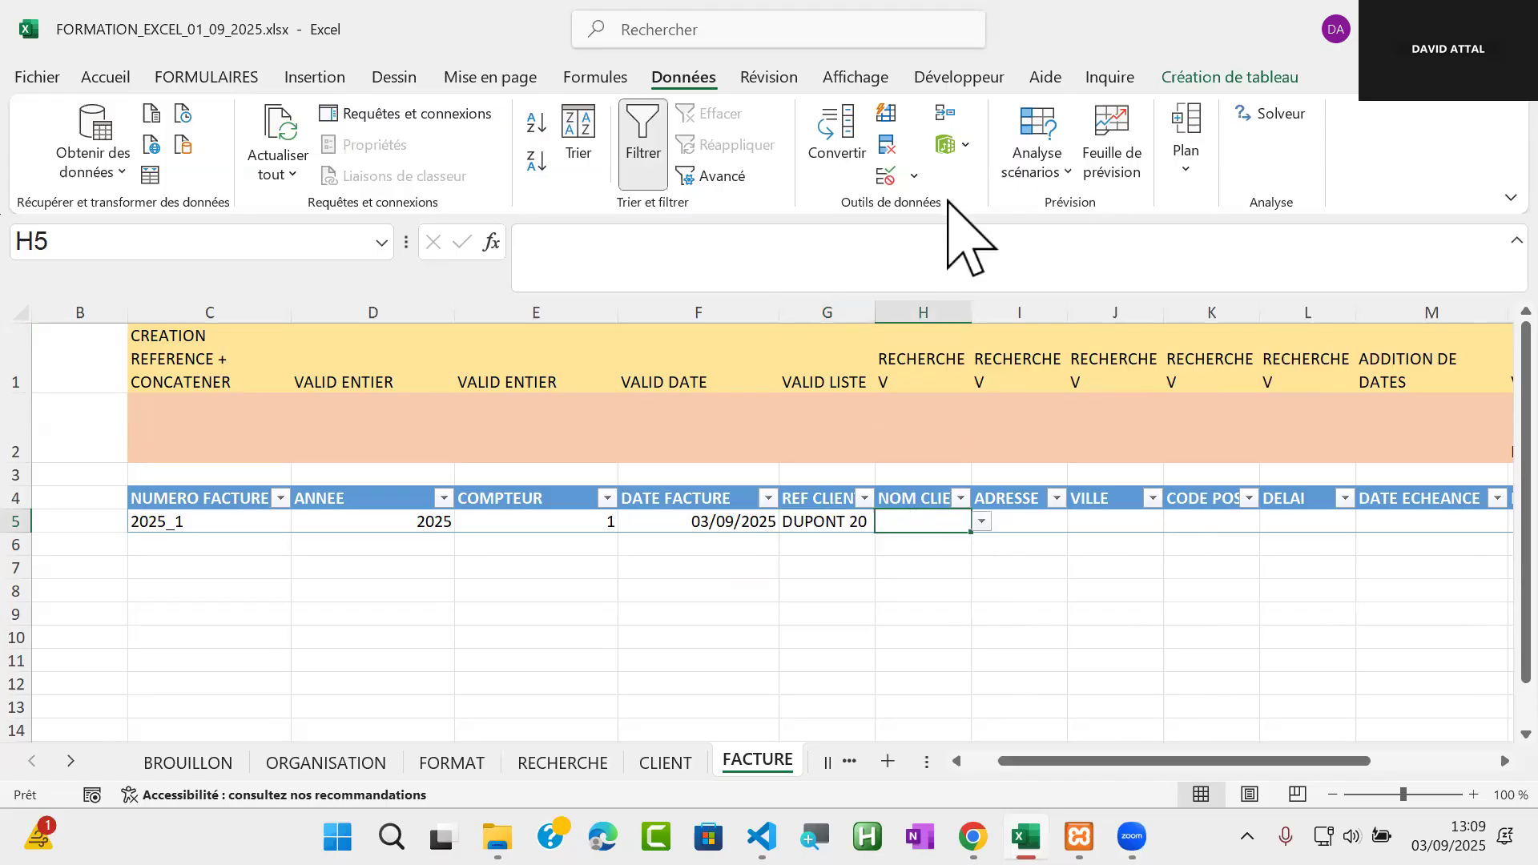
pyautogui.click(890, 175)
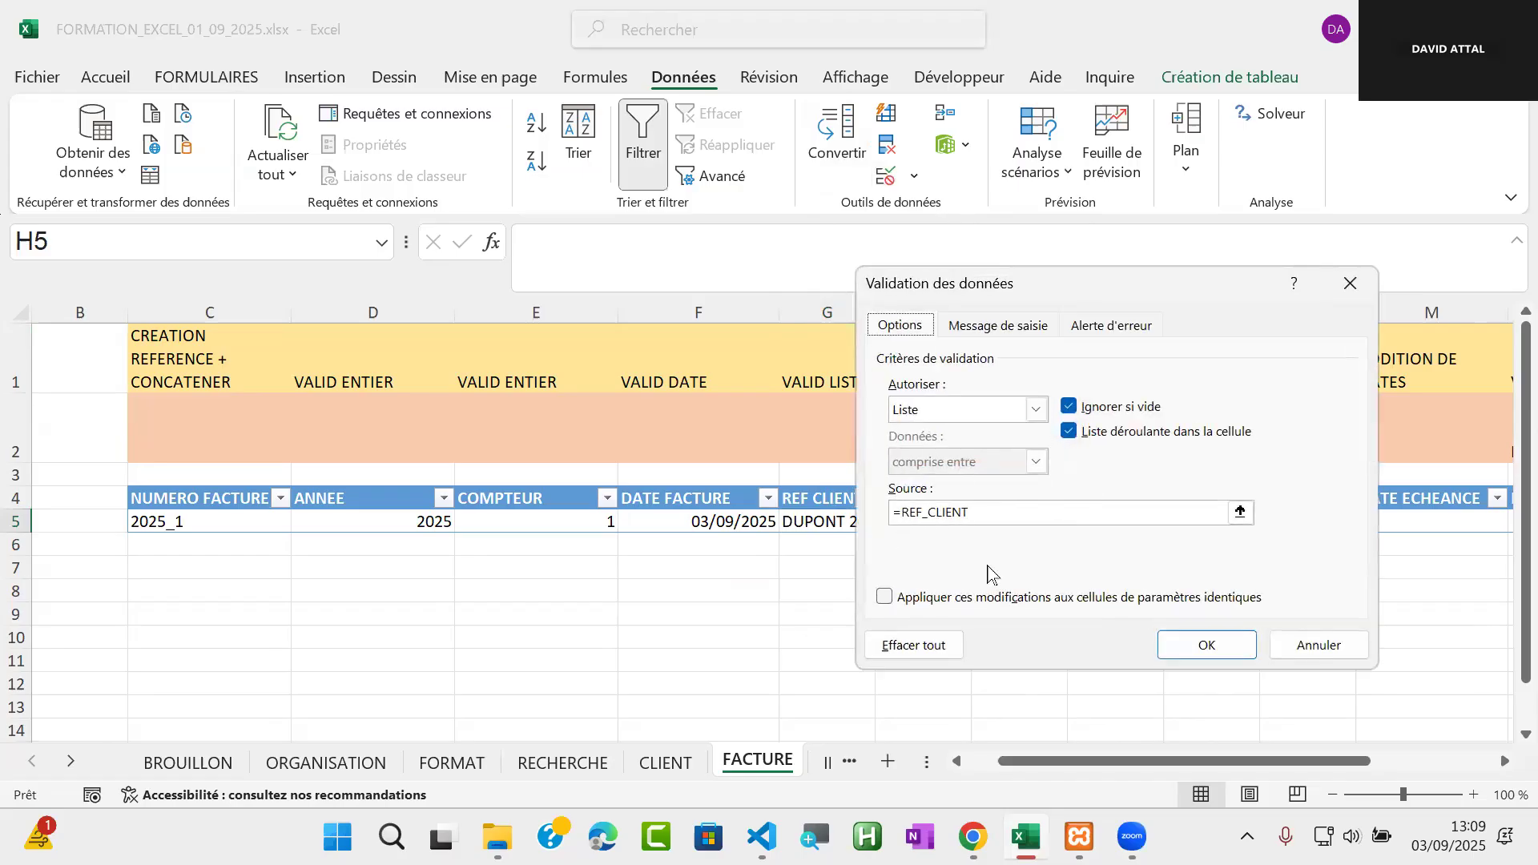
pyautogui.click(916, 645)
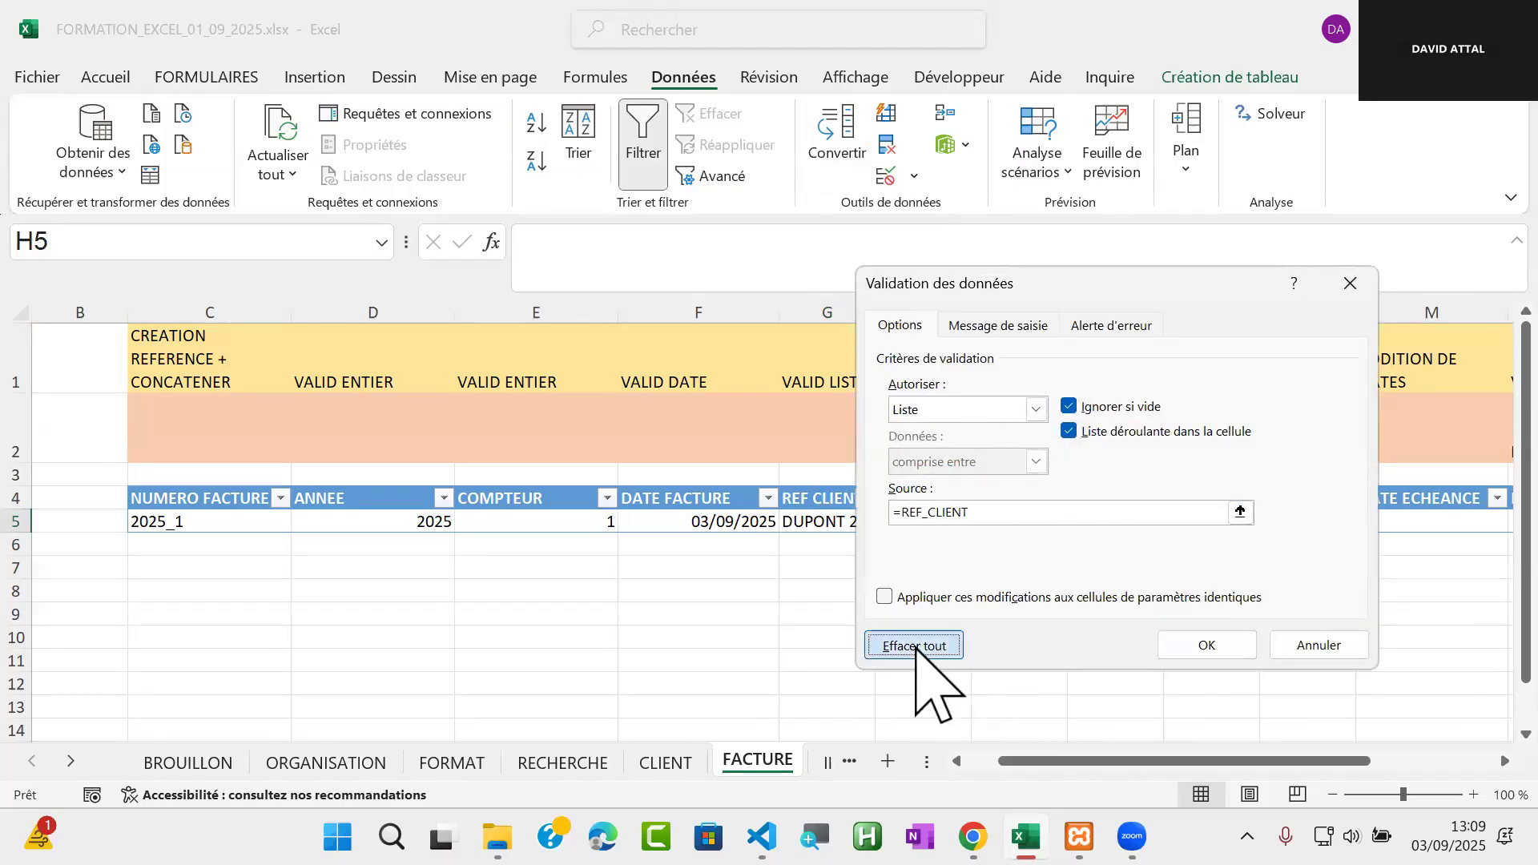
pyautogui.click(1217, 645)
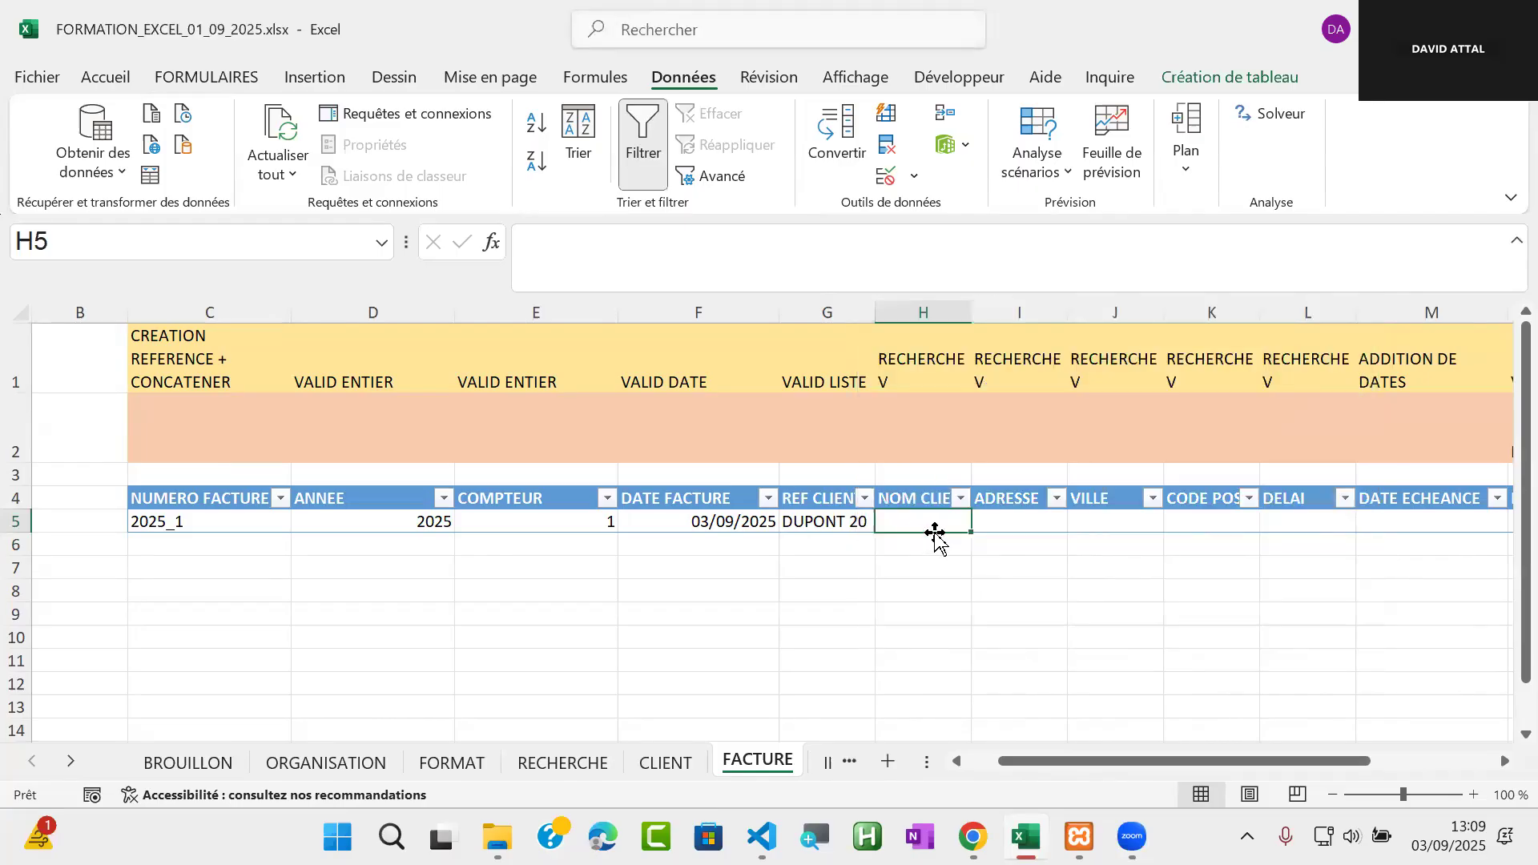
pyautogui.moveTo(972, 312); pyautogui.dragTo(1130, 314)
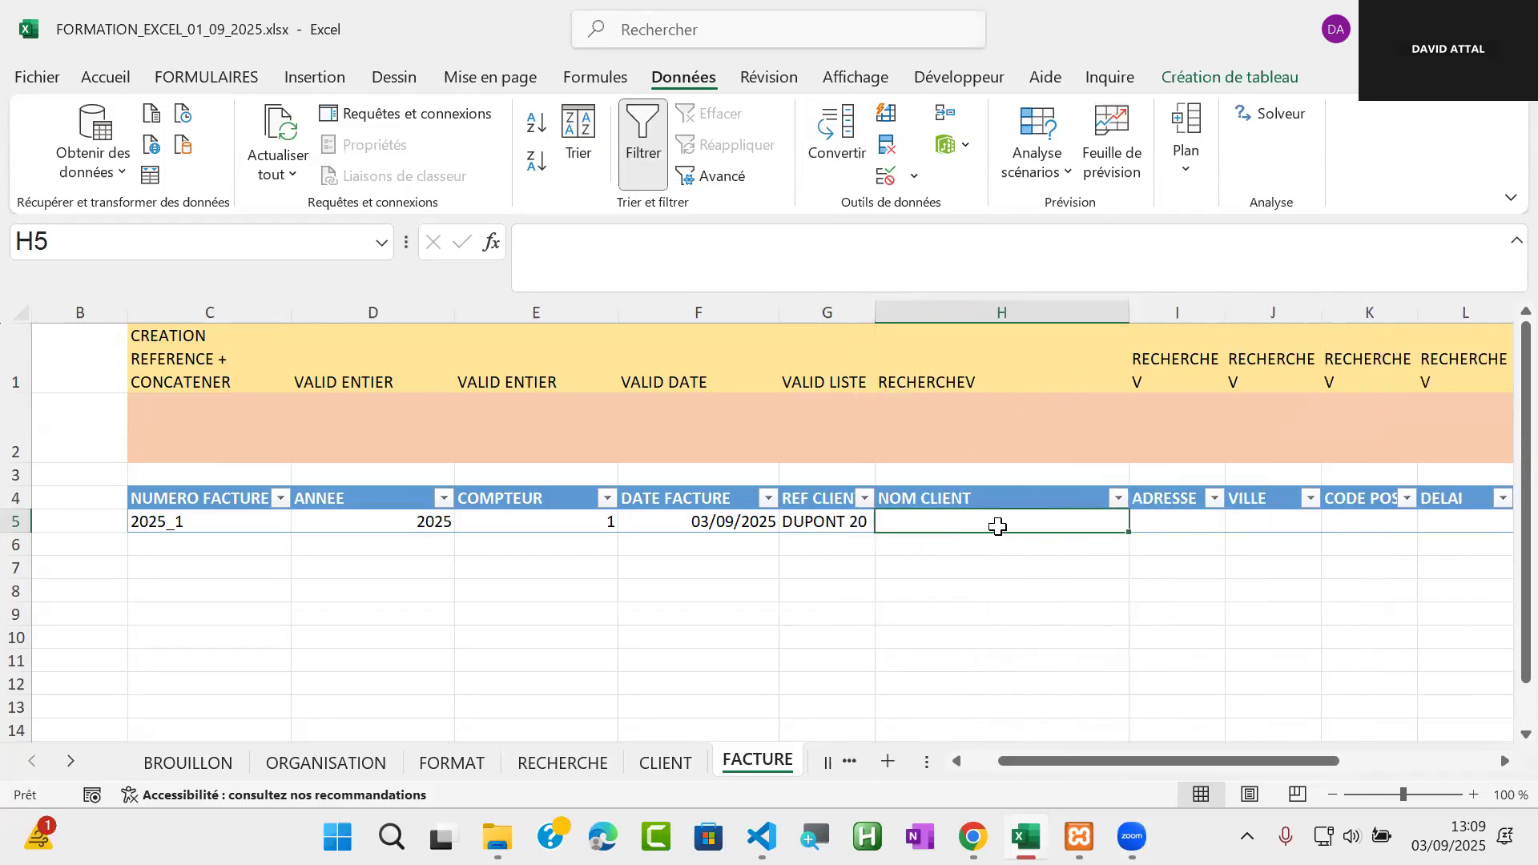
pyautogui.write('=RECH')
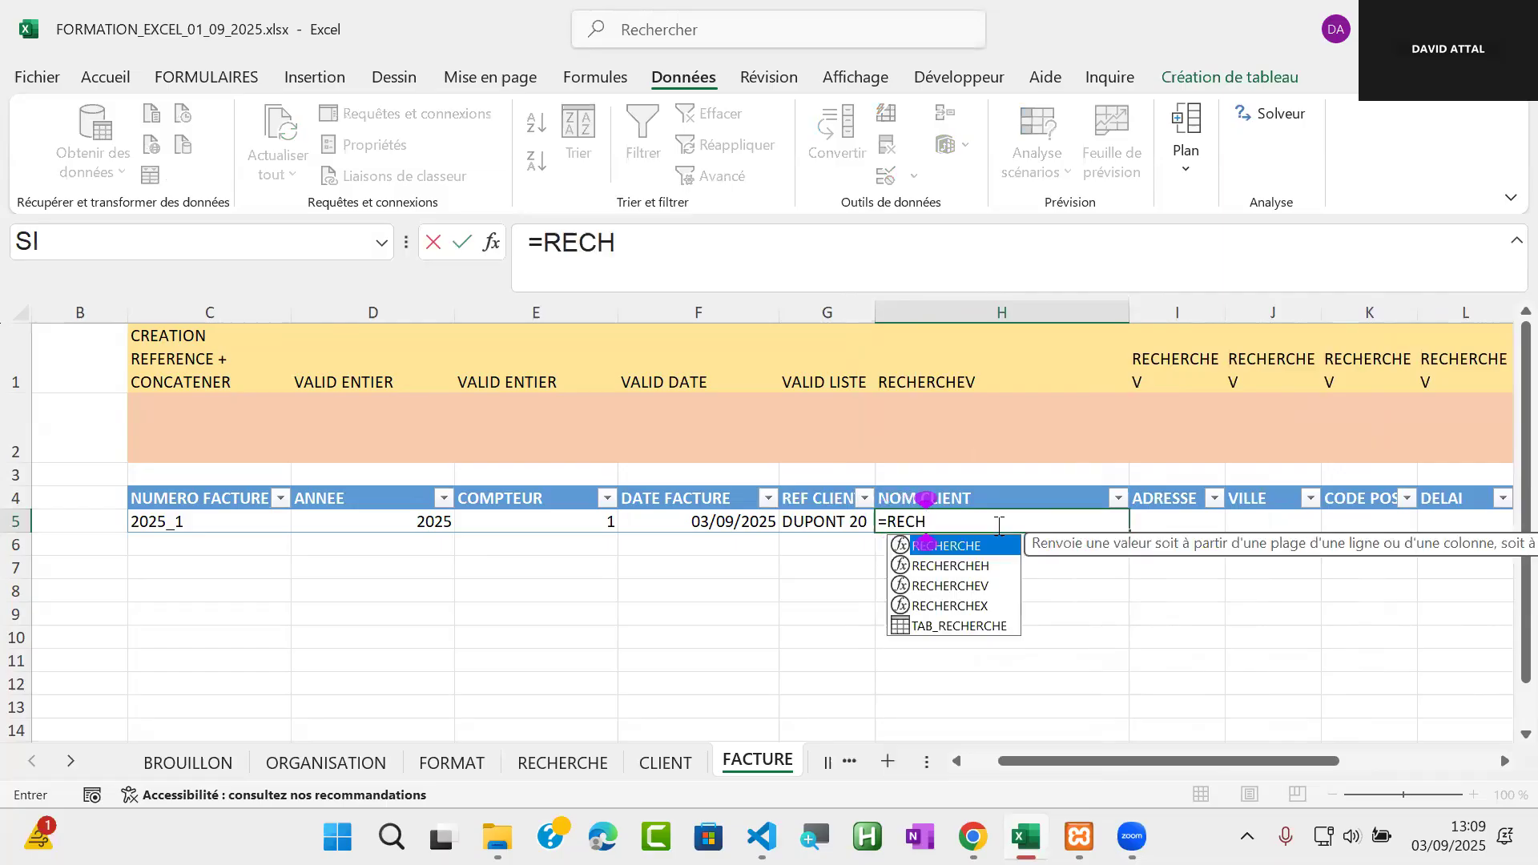
pyautogui.doubleClick(981, 585)
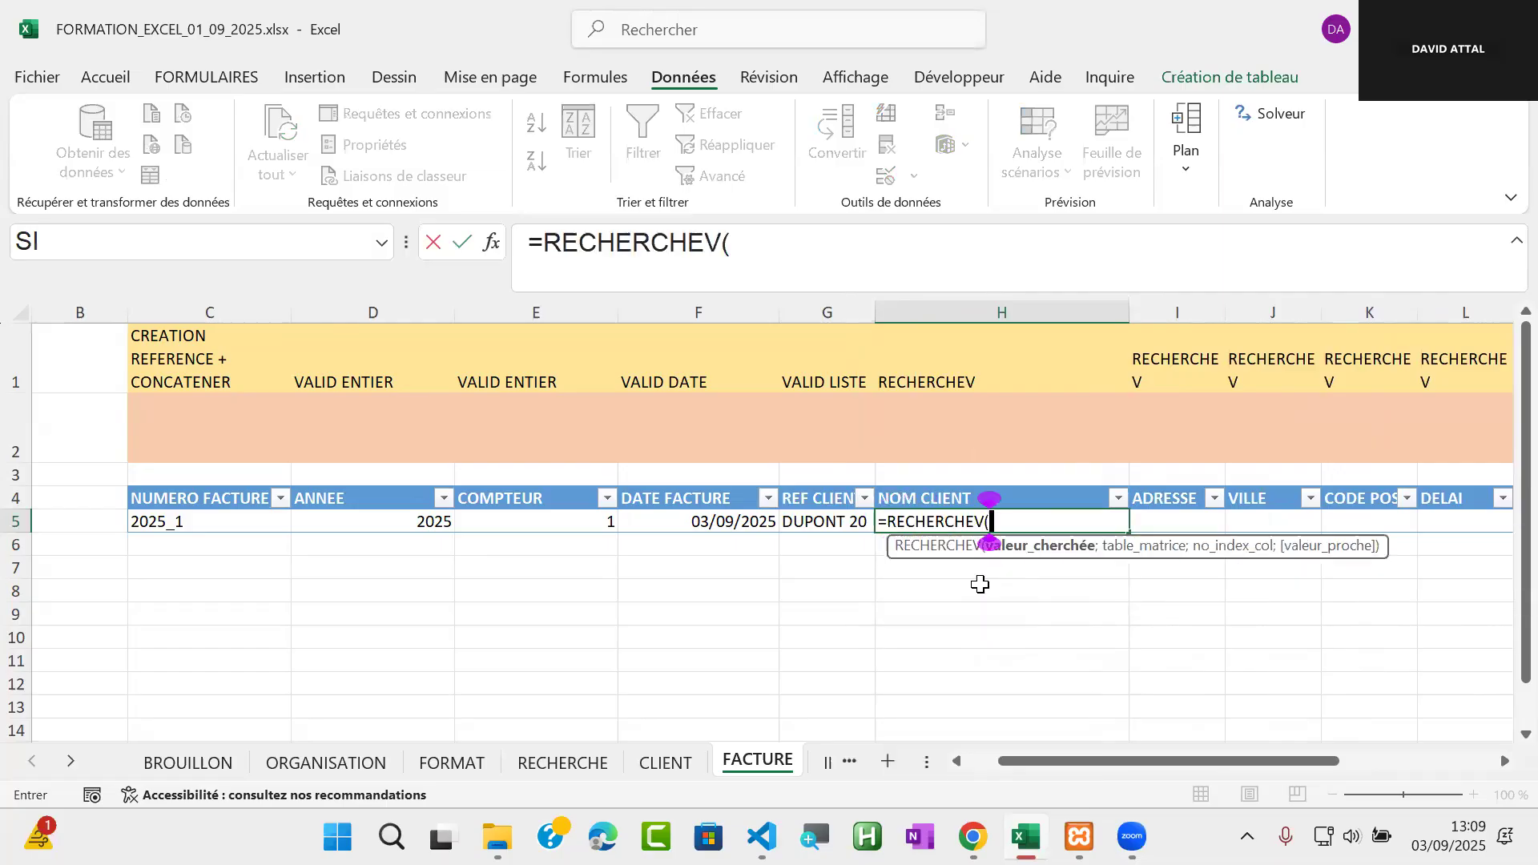
pyautogui.click(833, 521)
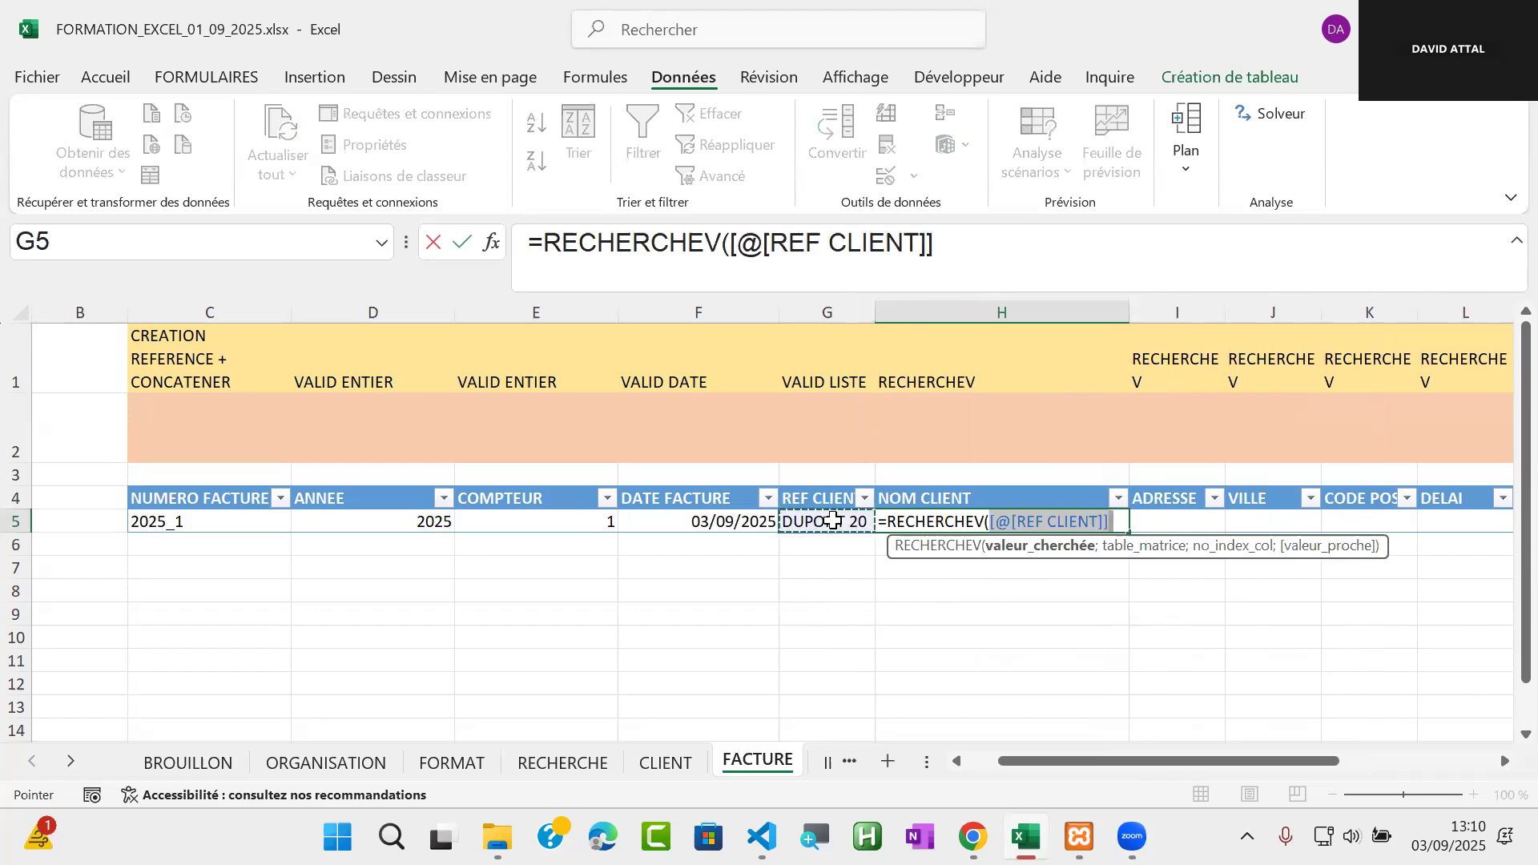
pyautogui.write(';')
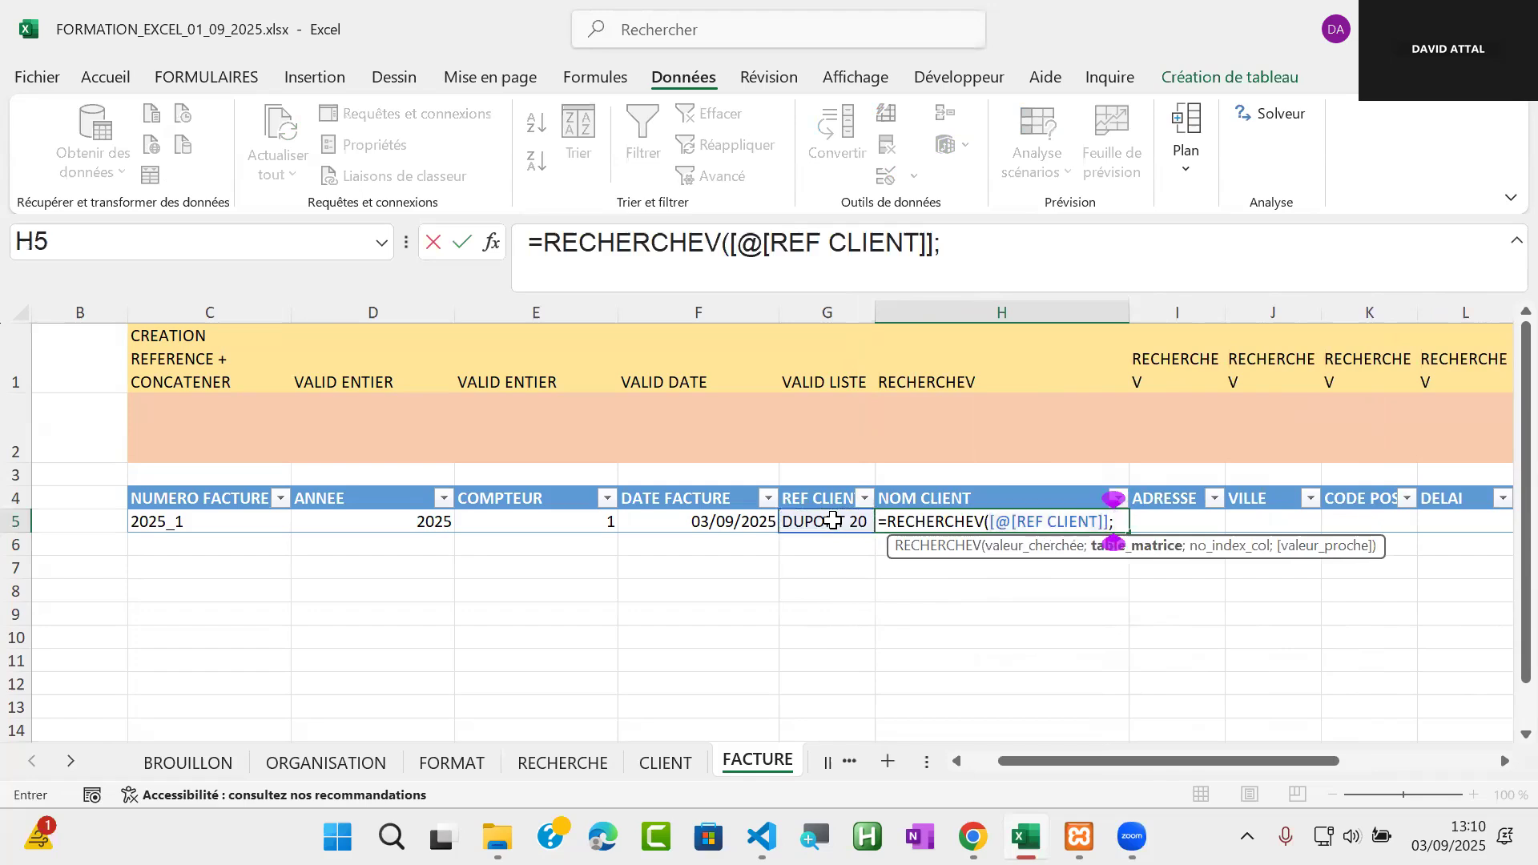
pyautogui.write('TAB')
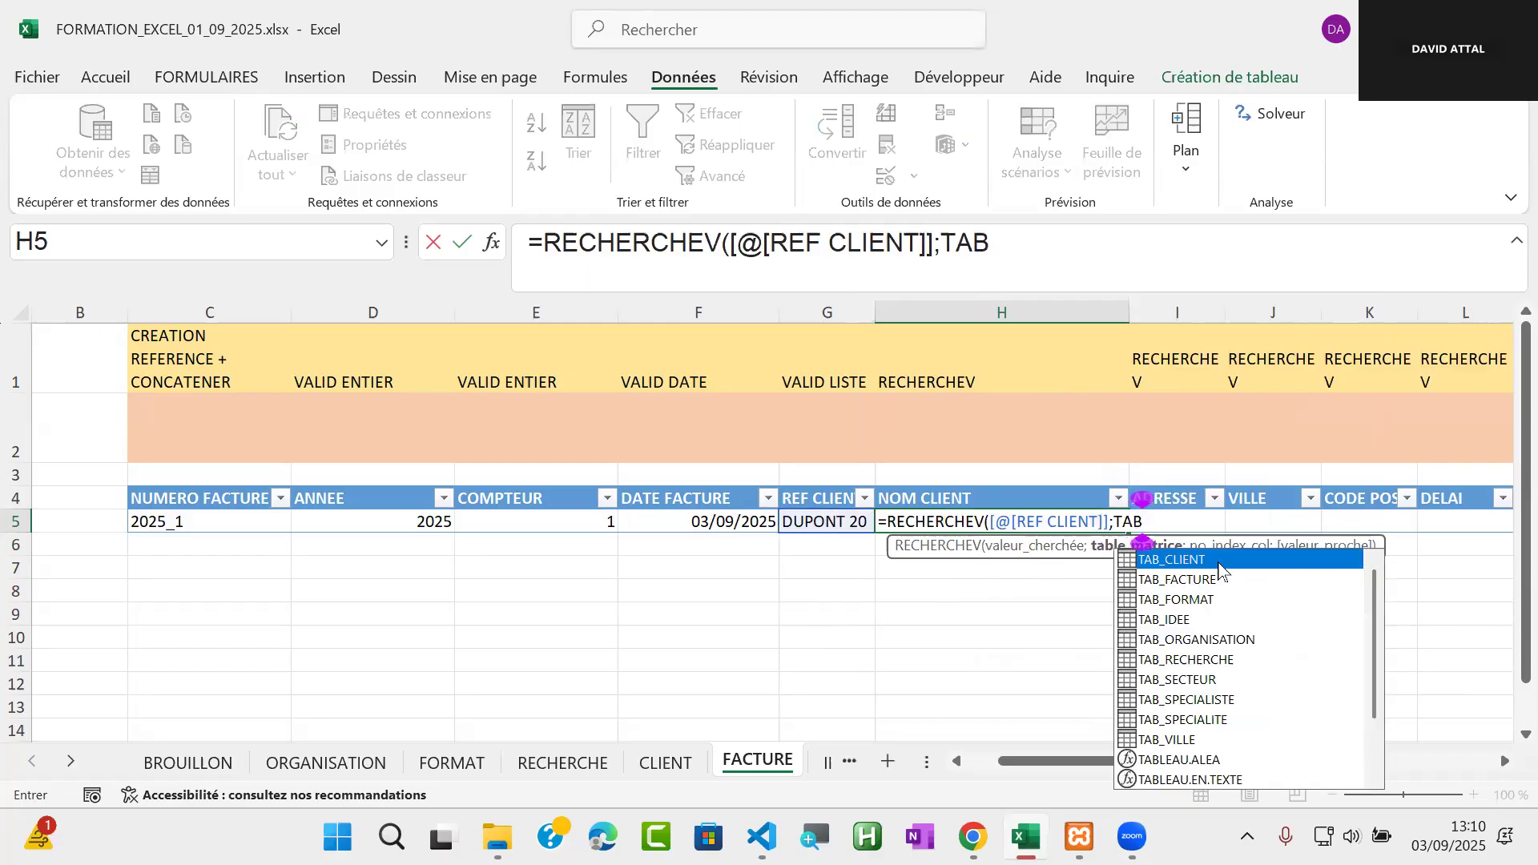
pyautogui.doubleClick(1220, 570)
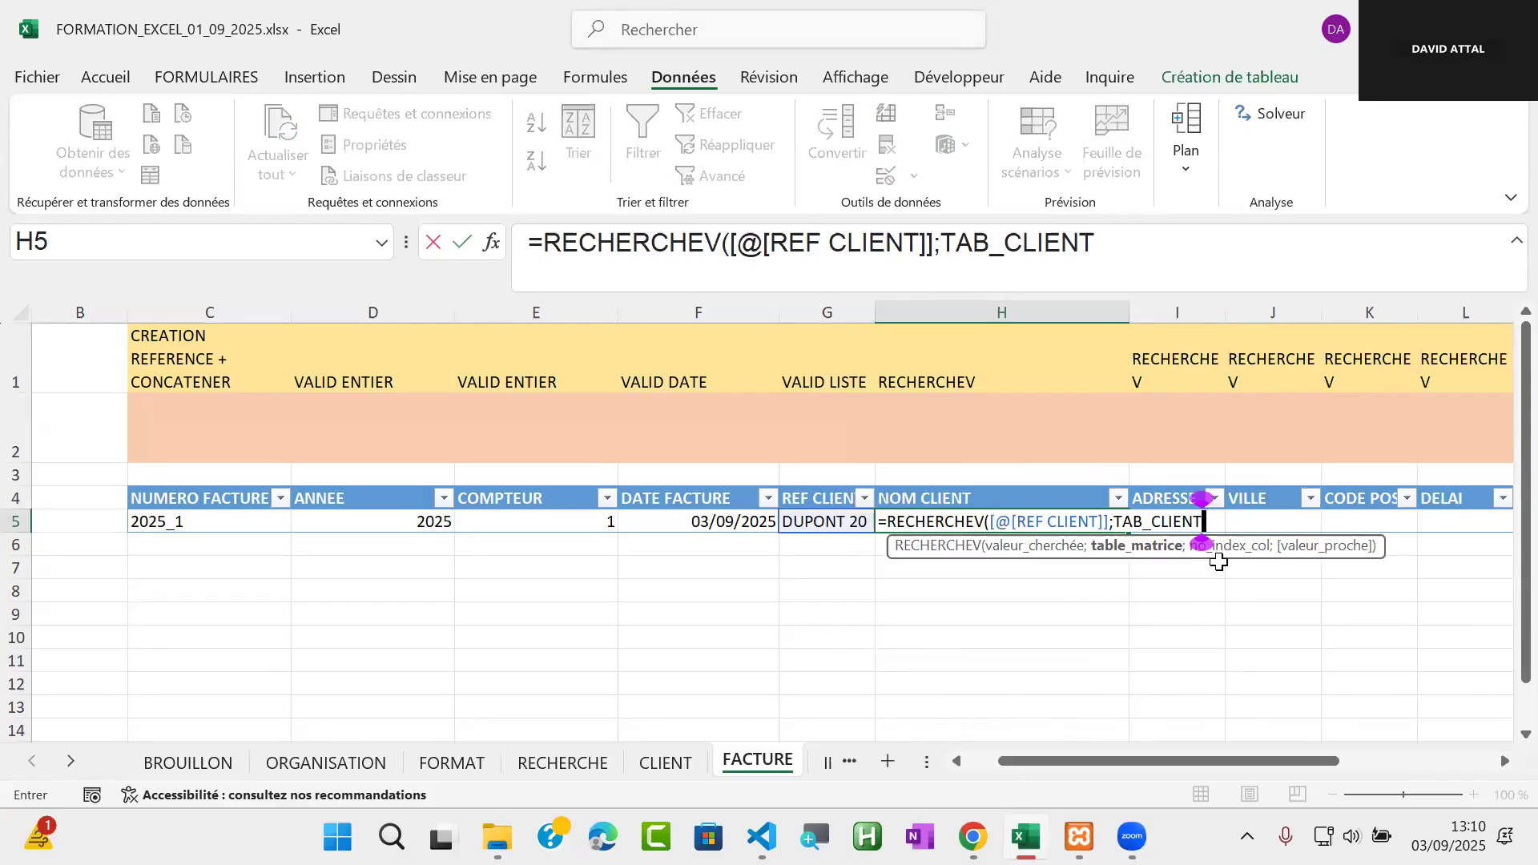
pyautogui.write(';')
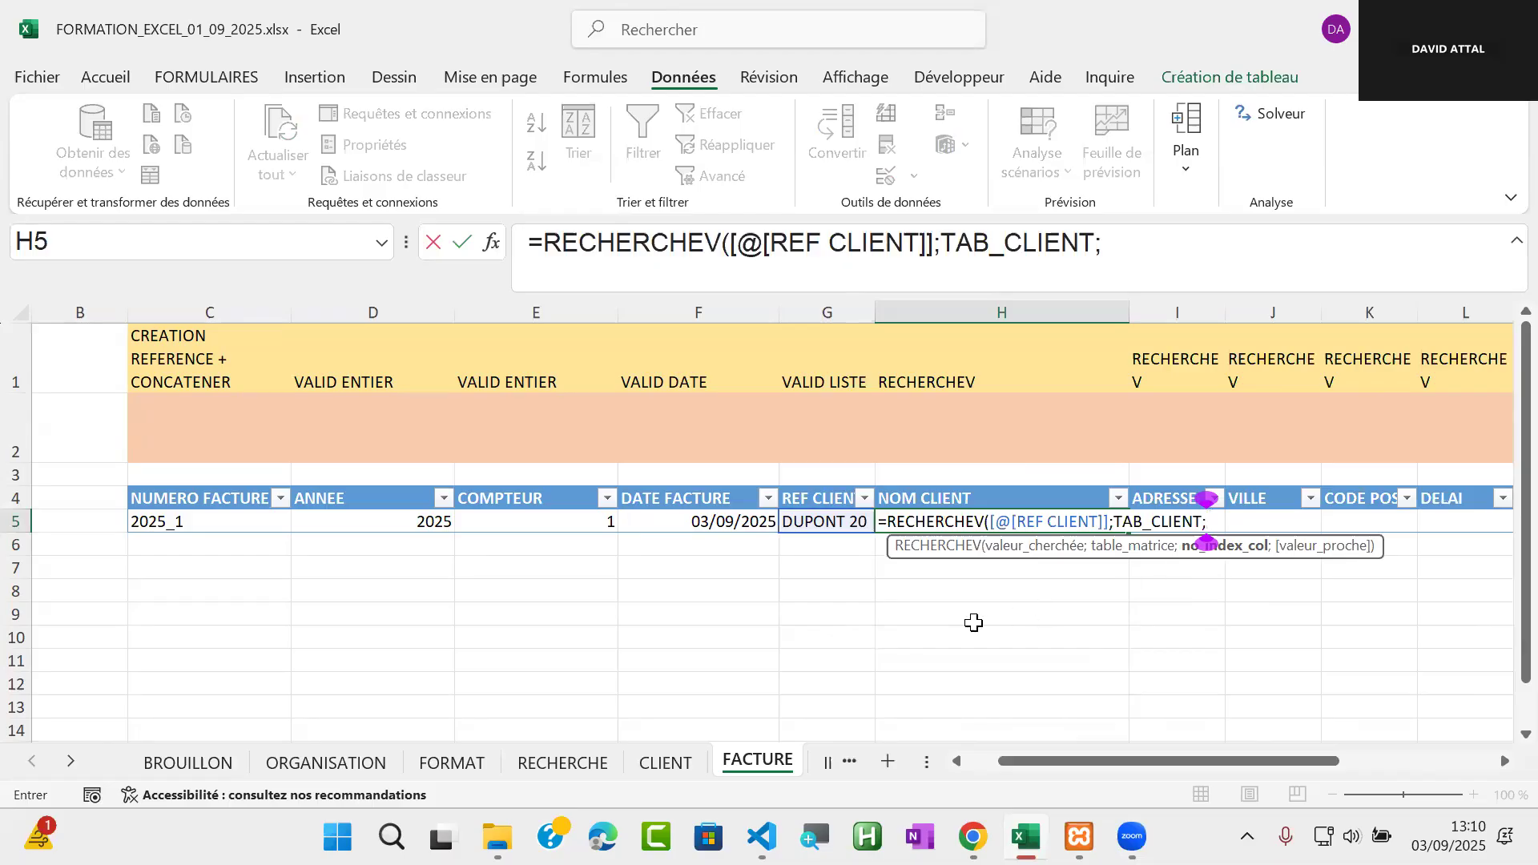
pyautogui.press('Escape')
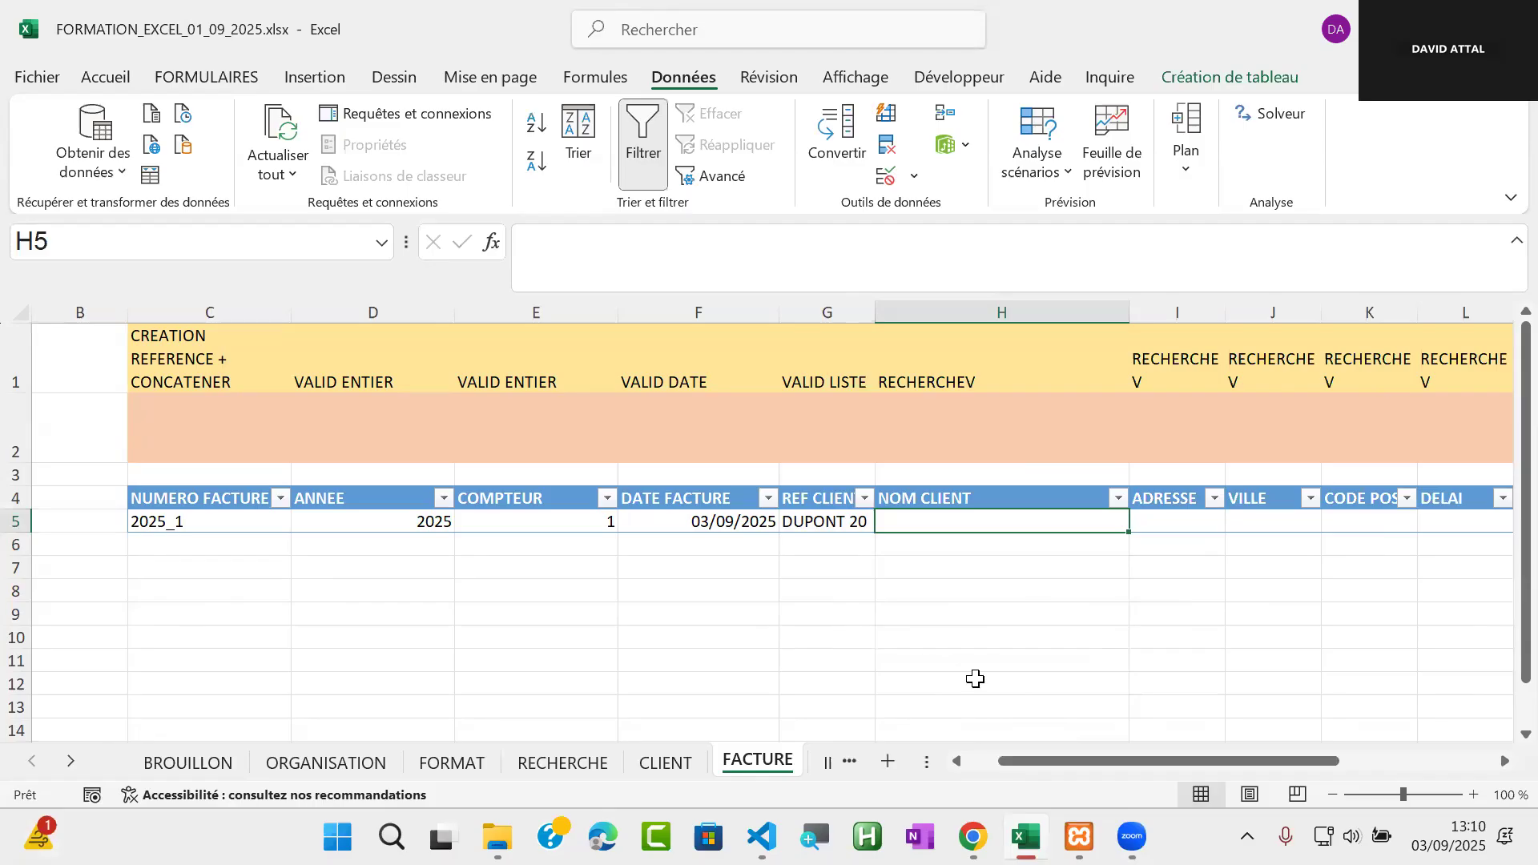
# Check the NOM column's number on the CLIENT sheet, and enter =RECHERCHEV([@[REF CLIENT]];TAB_CLIENT;2;FAUX) in the NOM CLIENT cell H5 of FACTURE
pyautogui.hotkey('ctrl', 'pageup')
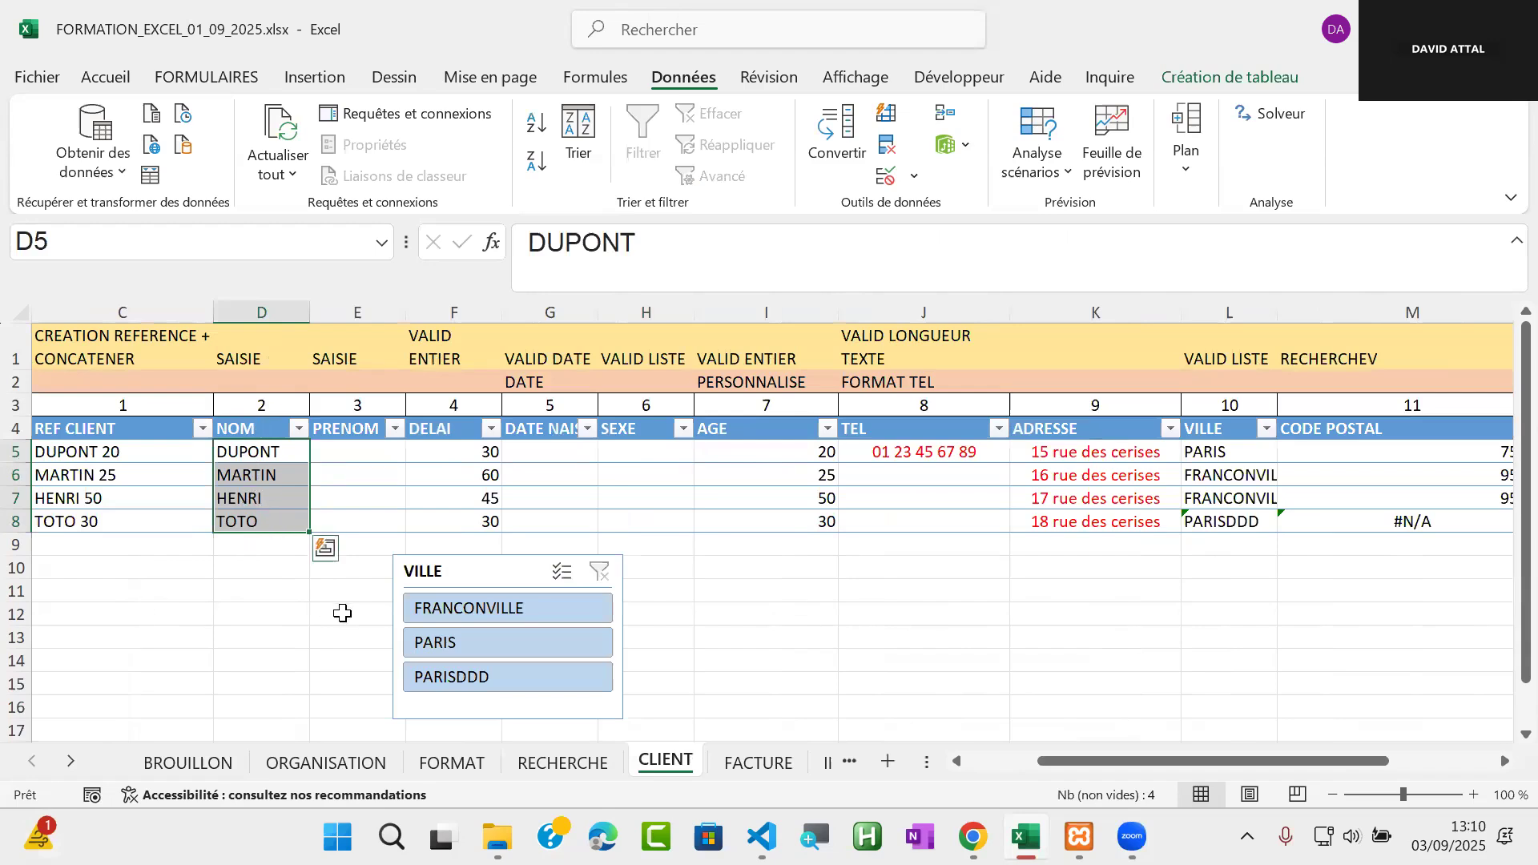
pyautogui.click(758, 762)
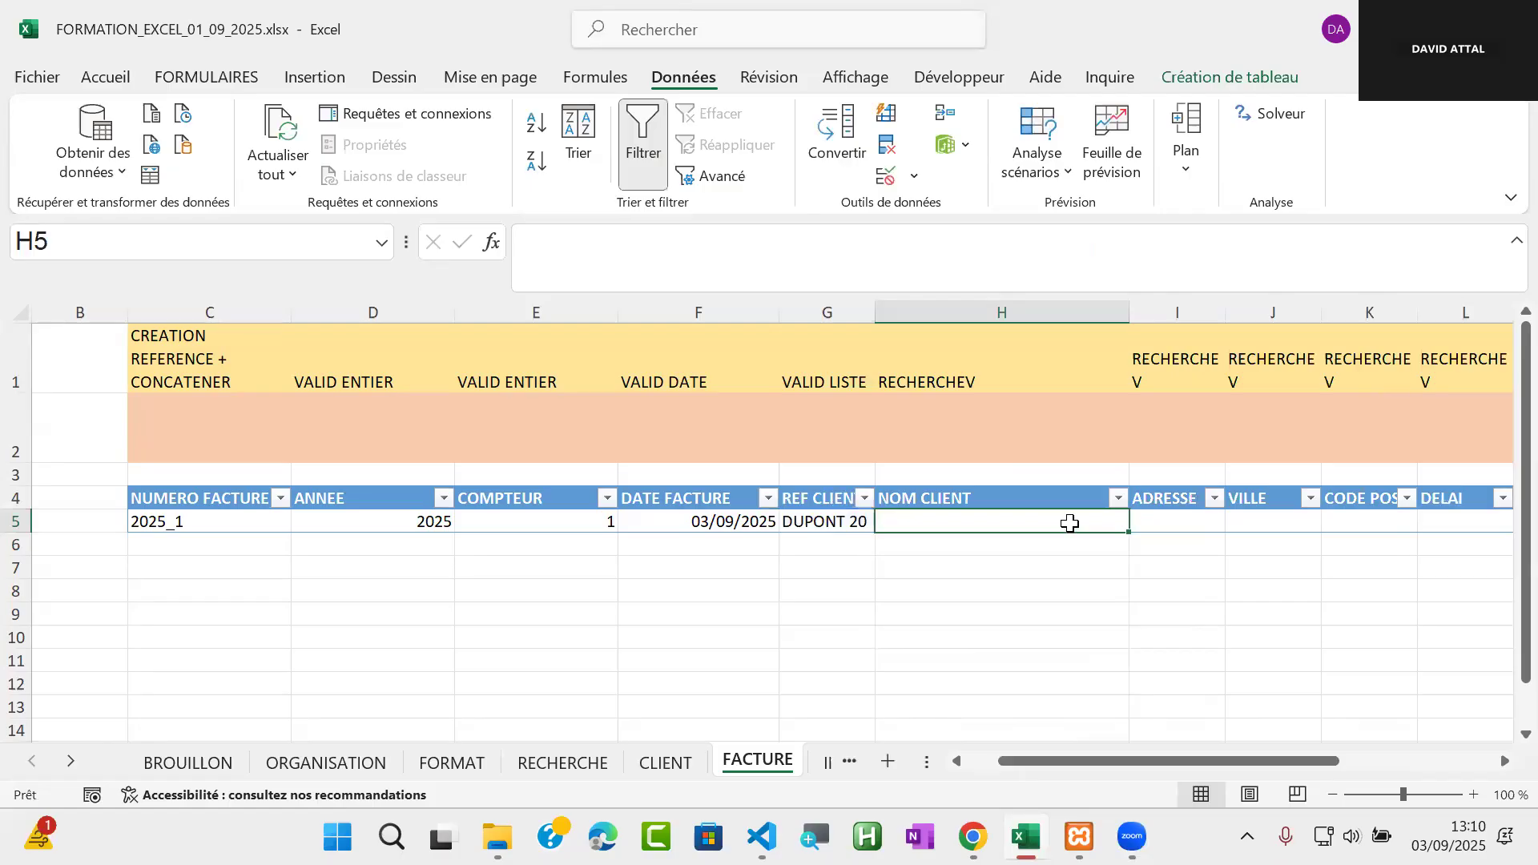
pyautogui.write('=recherc')
pyautogui.doubleClick(962, 586)
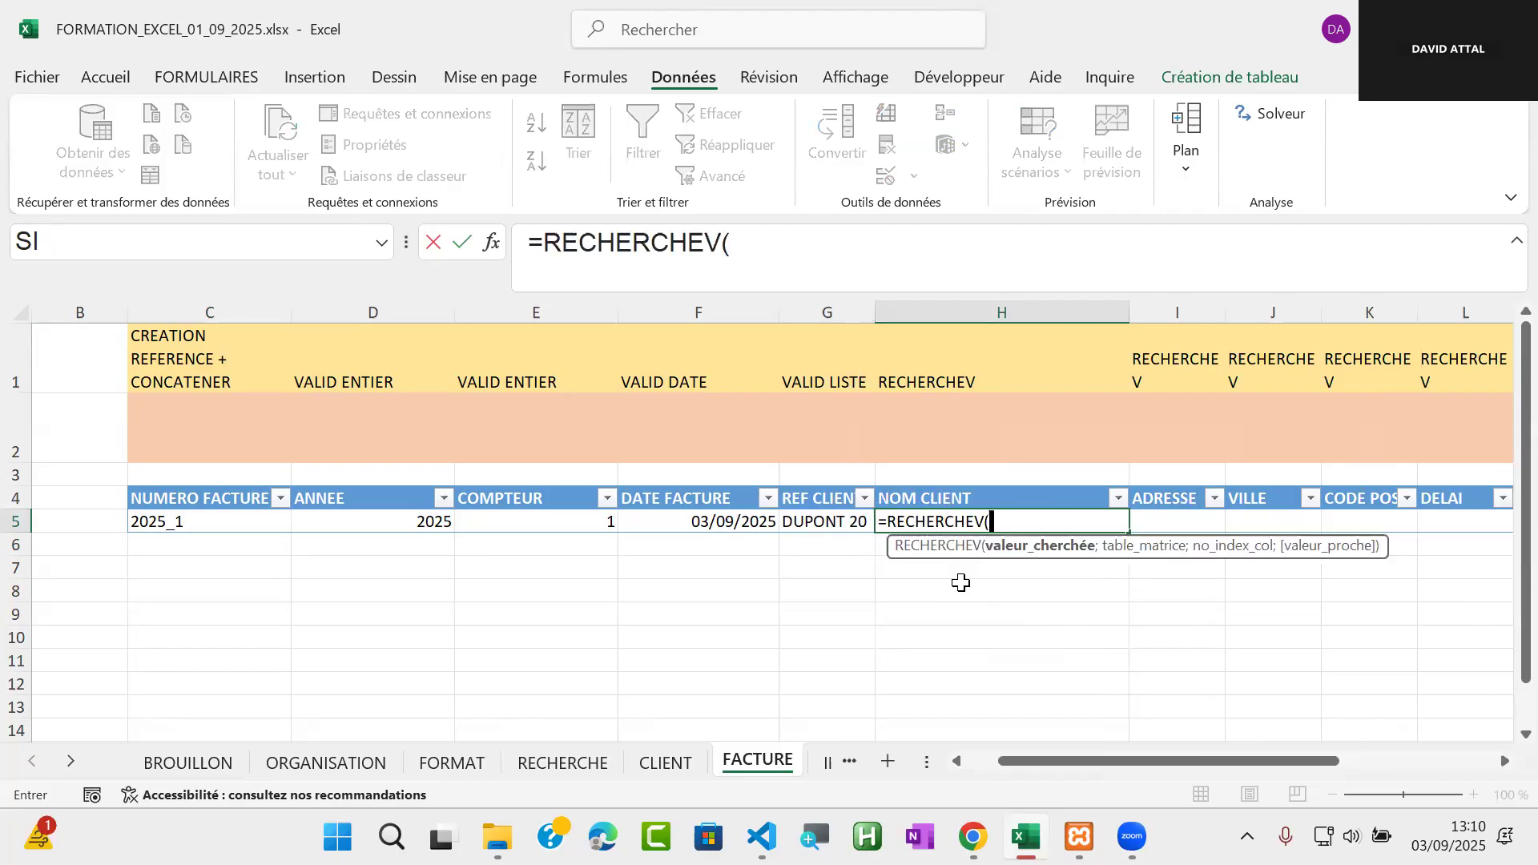
pyautogui.click(817, 521)
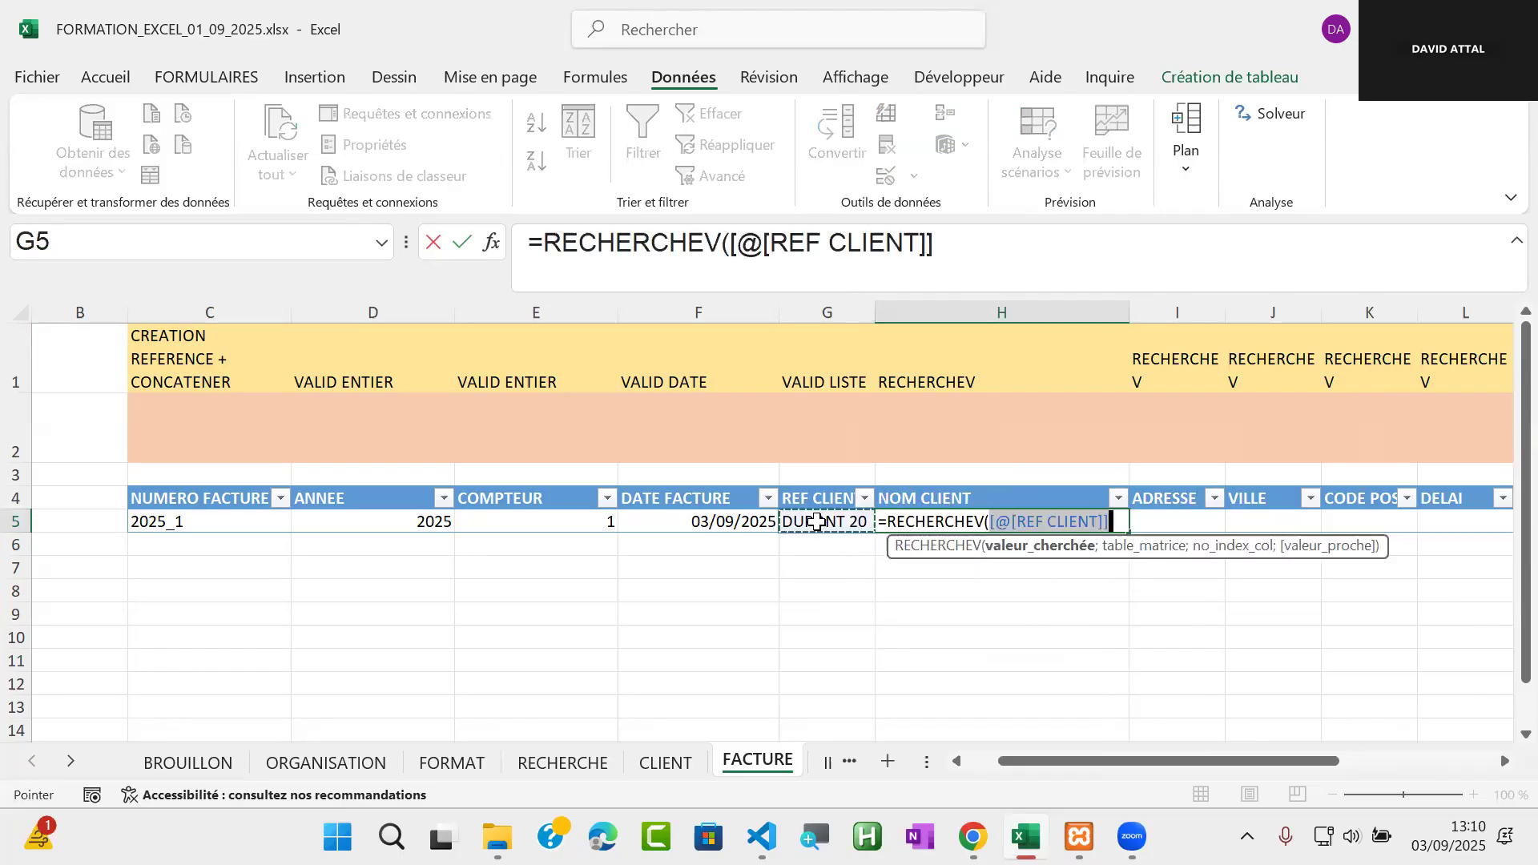
pyautogui.write(';')
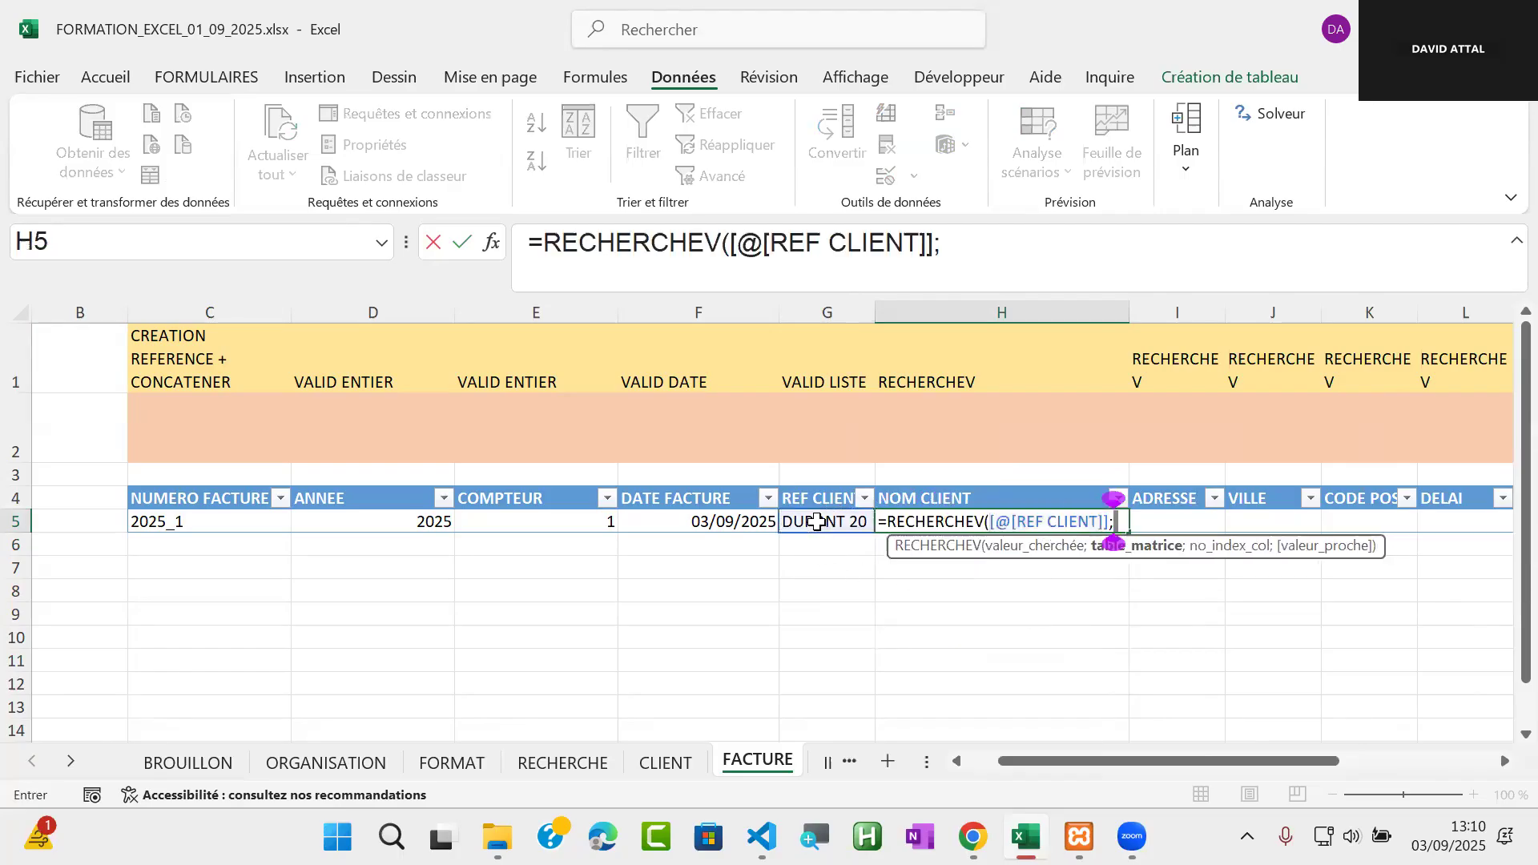
pyautogui.write('tab')
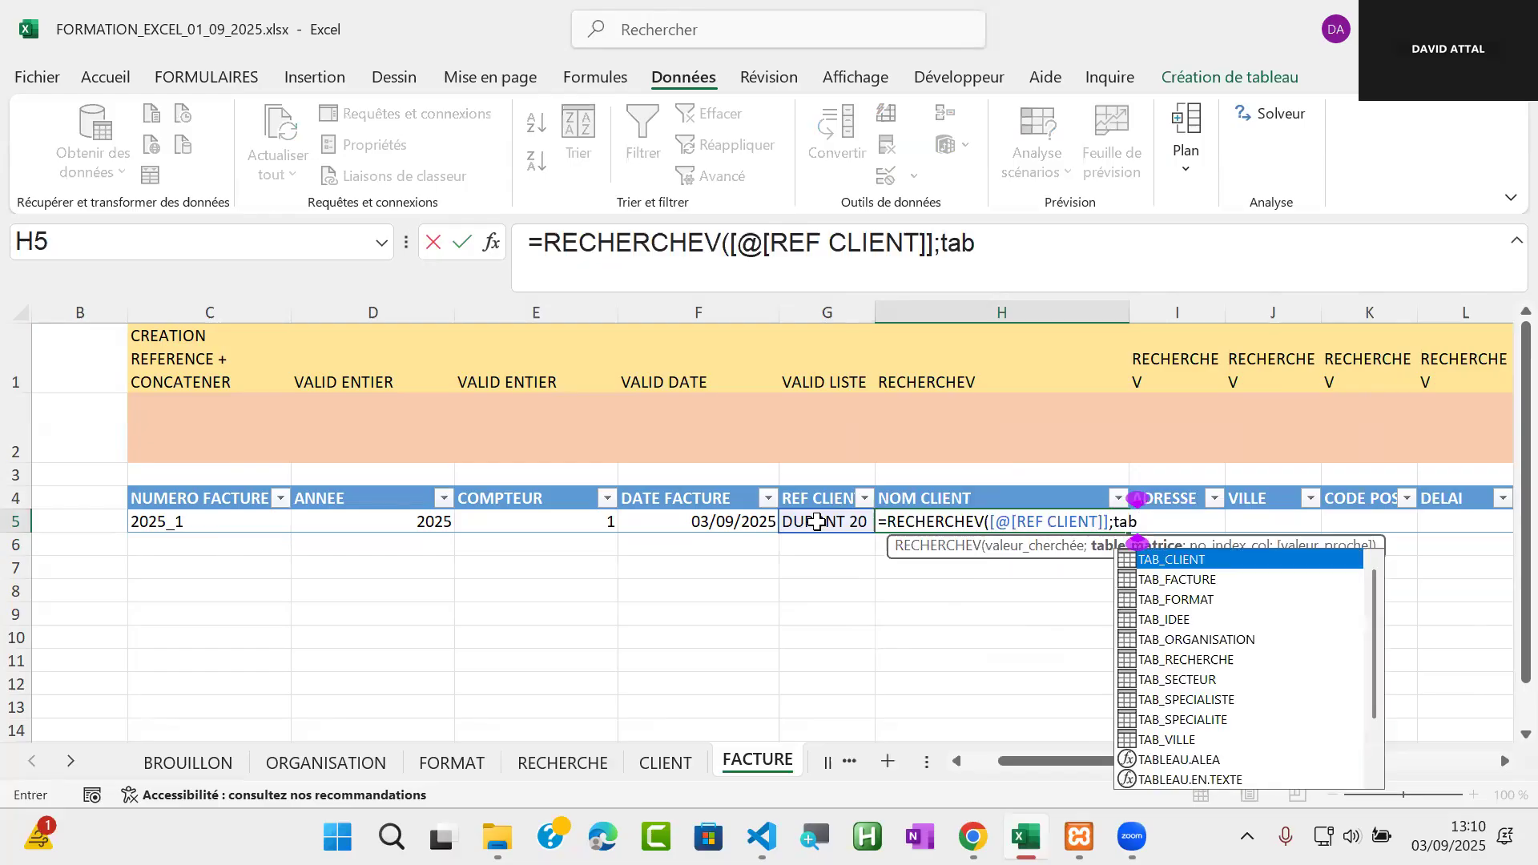
pyautogui.doubleClick(1218, 558)
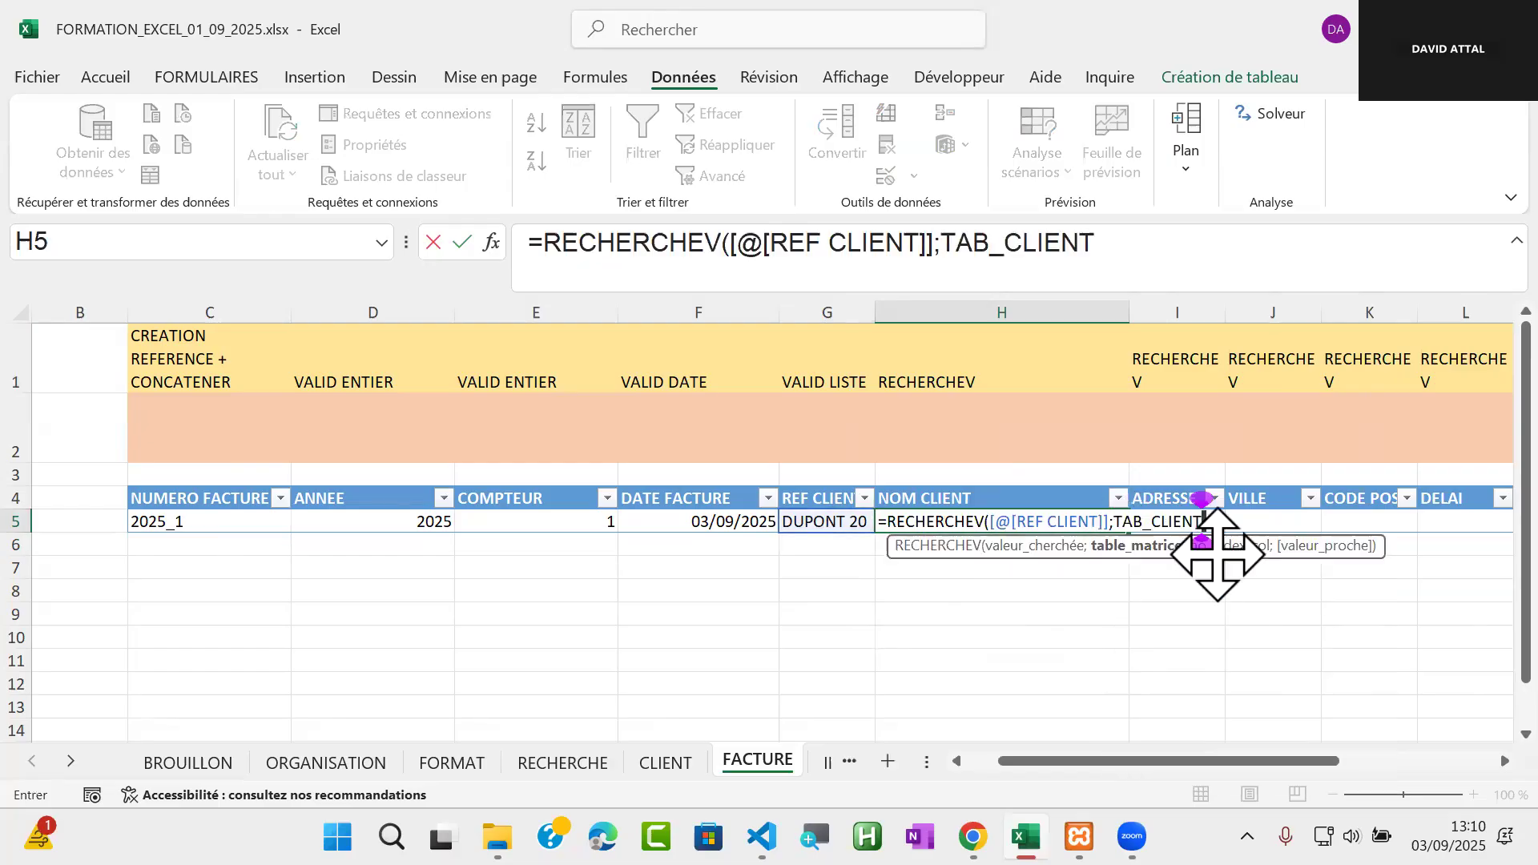
pyautogui.write(';')
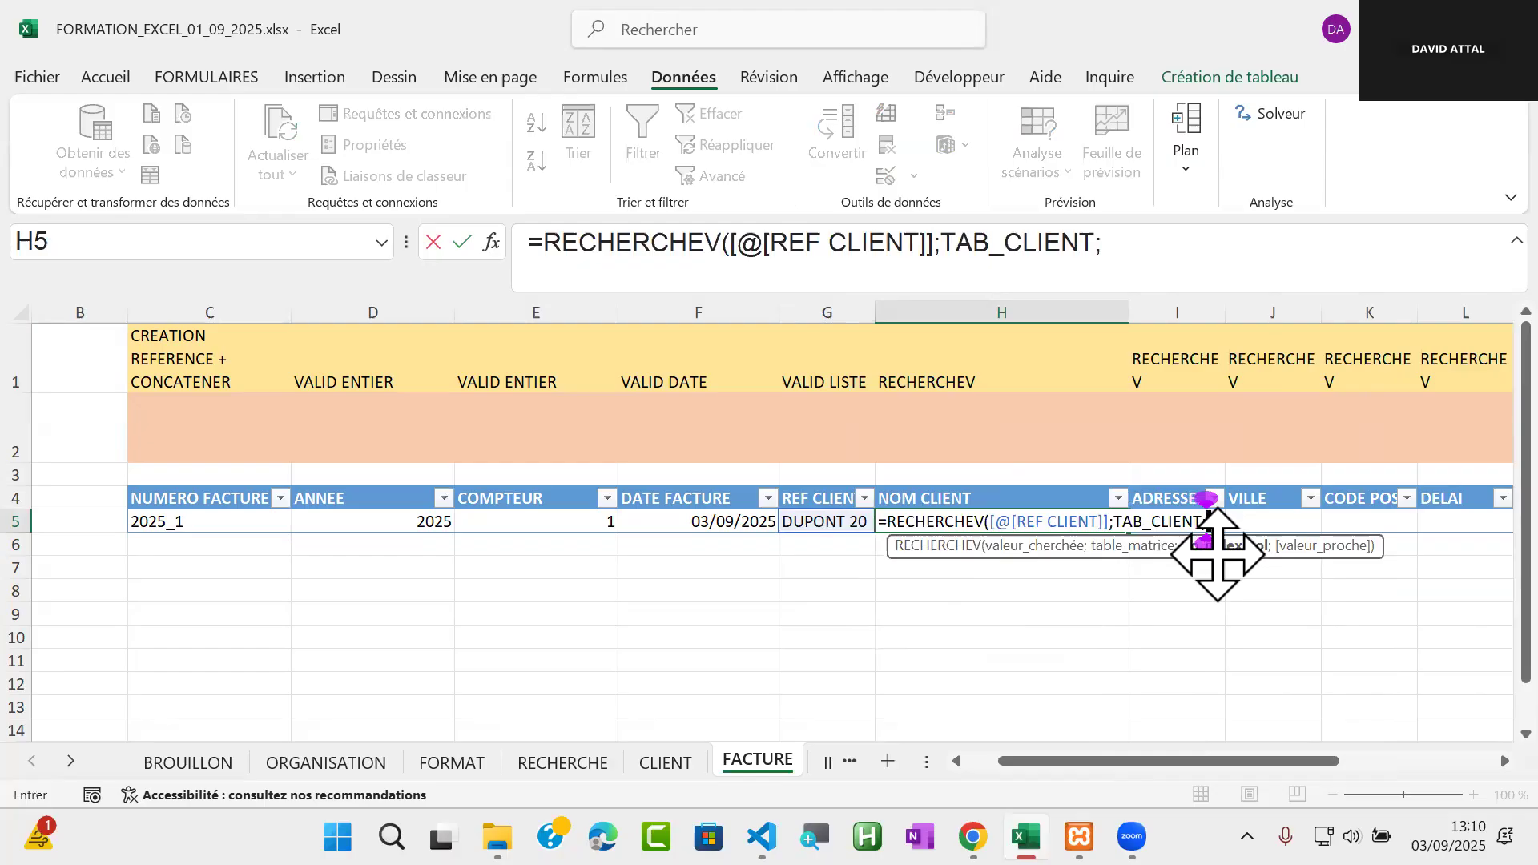
pyautogui.write('2;')
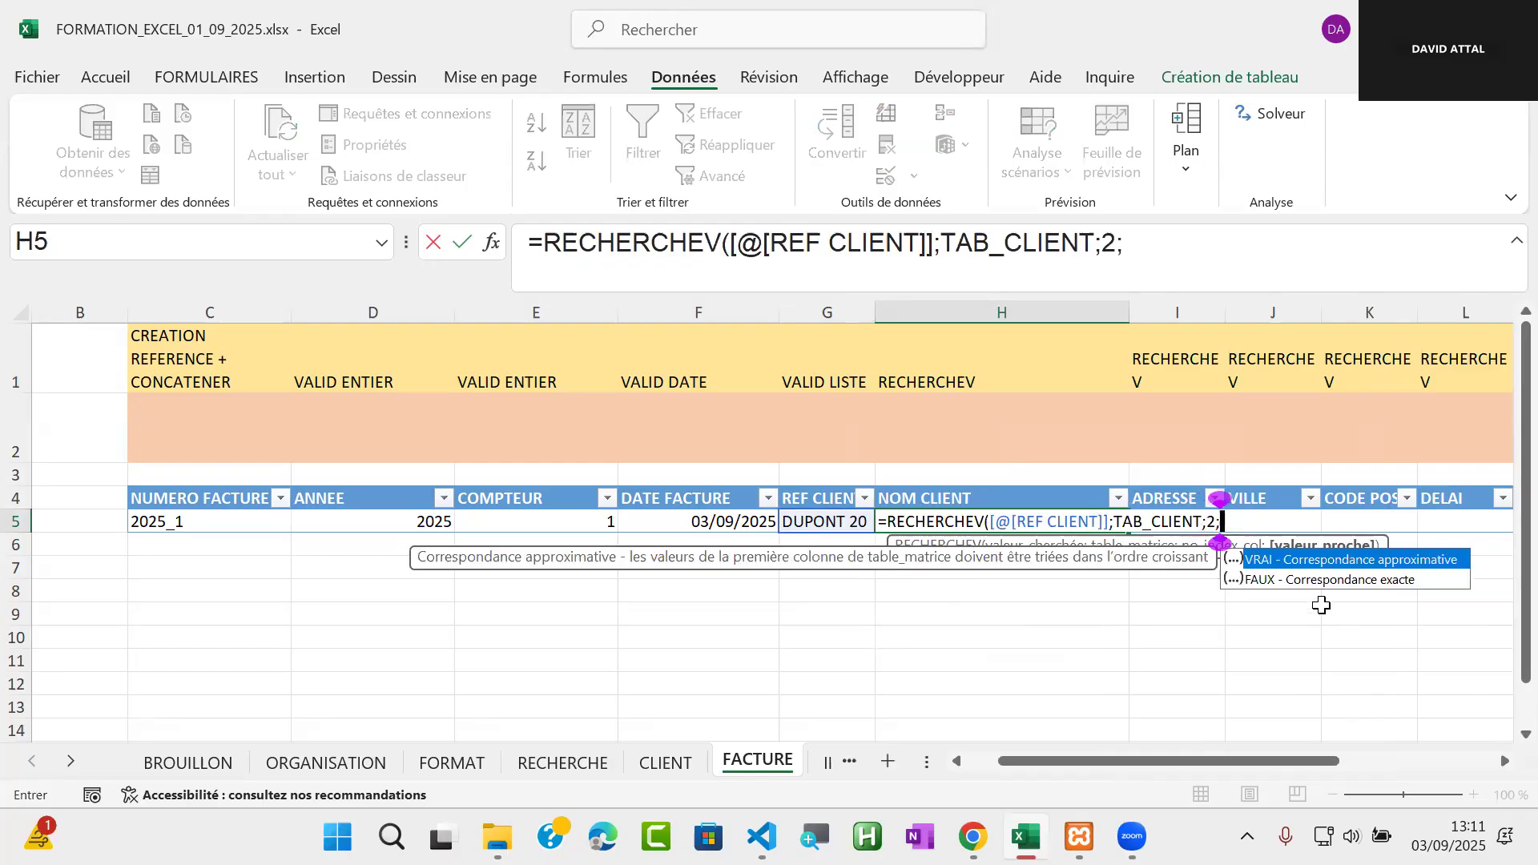
pyautogui.doubleClick(1336, 580)
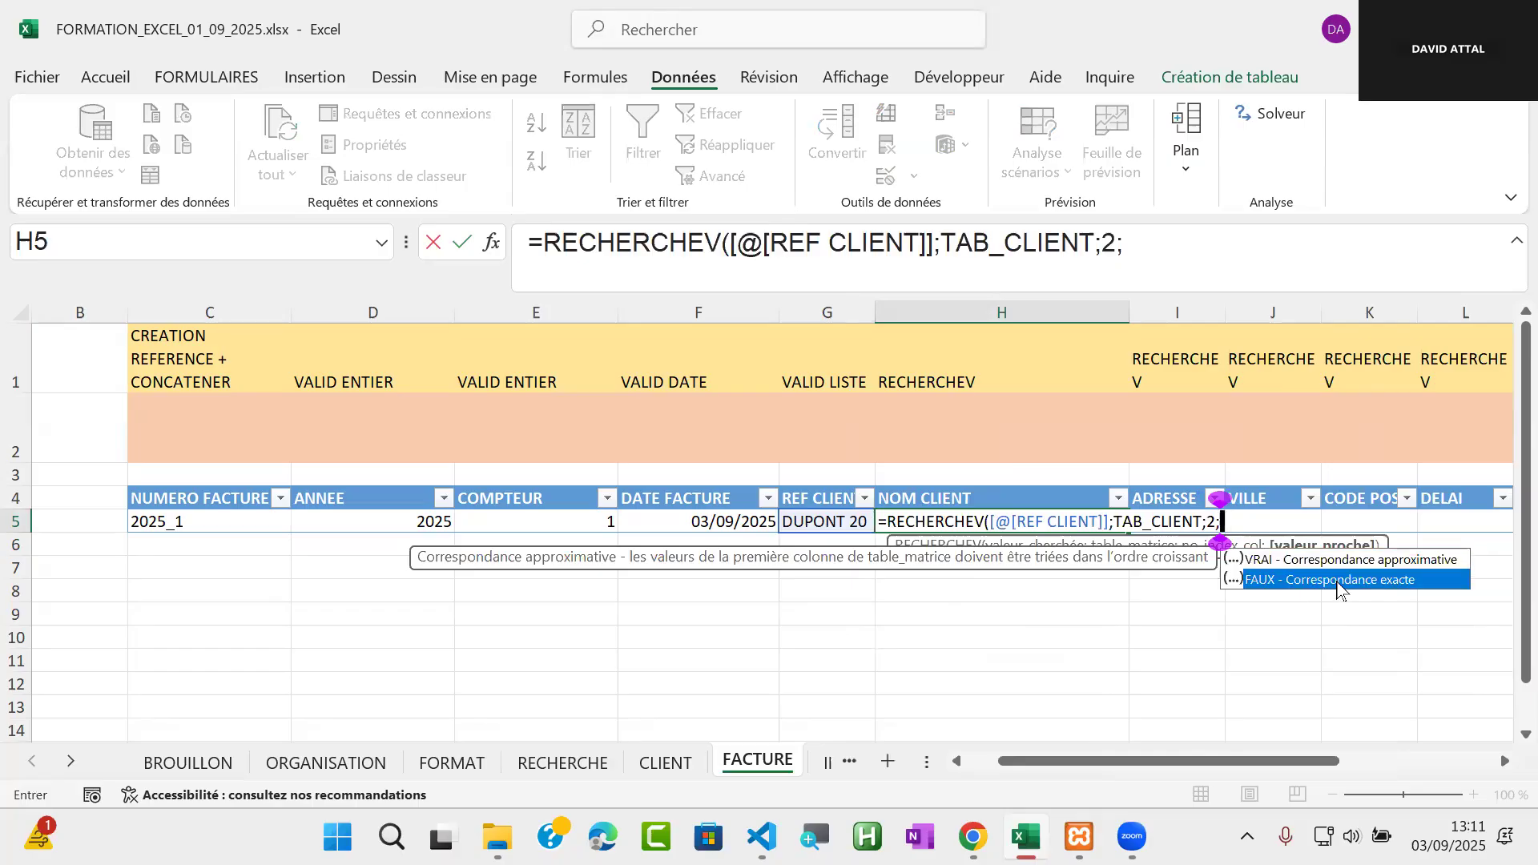
pyautogui.write(')')
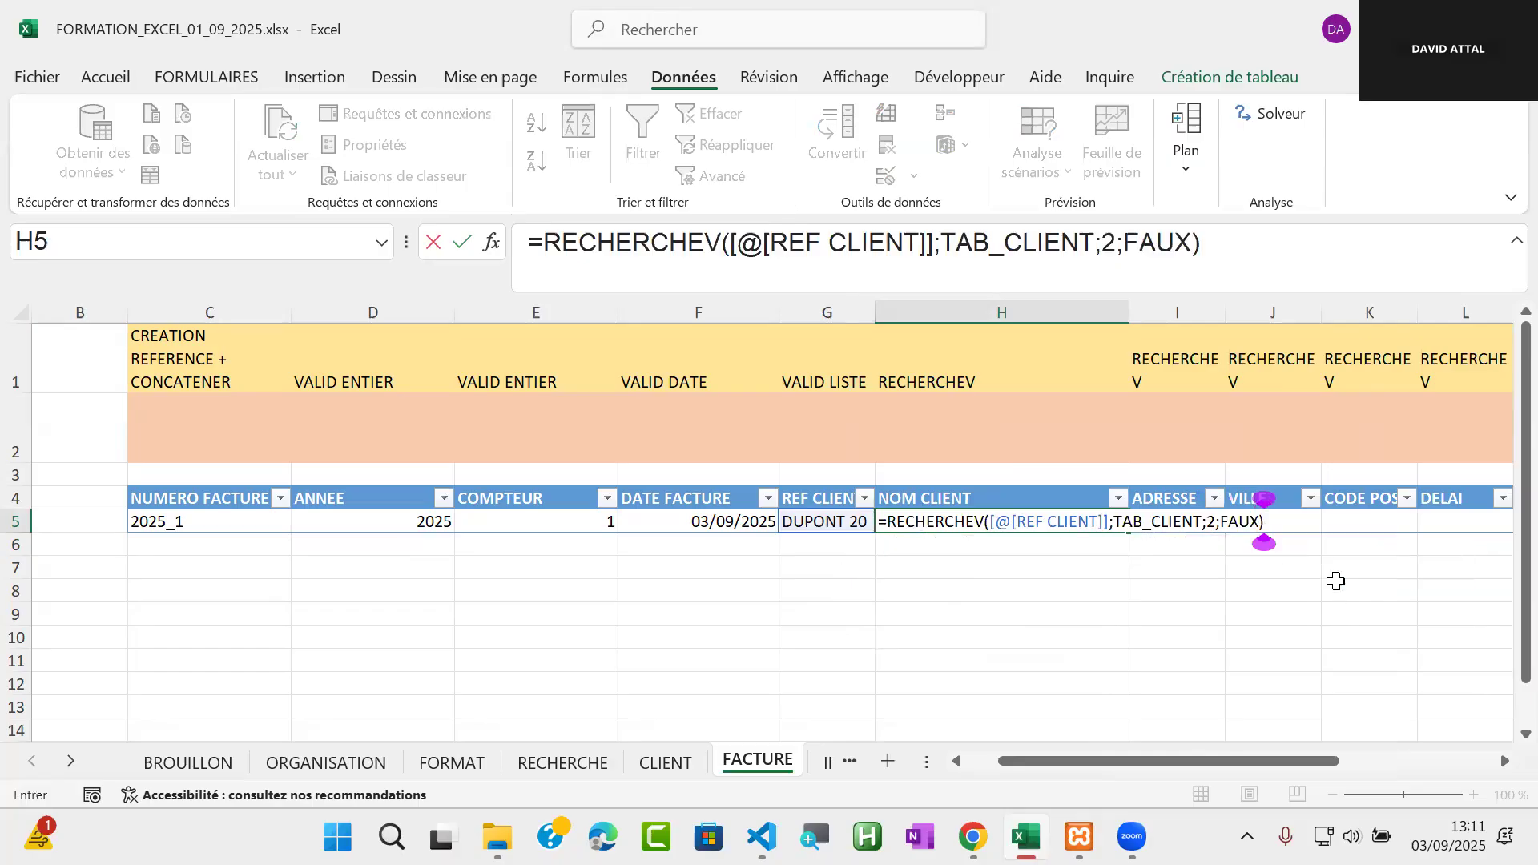
pyautogui.press('Return')
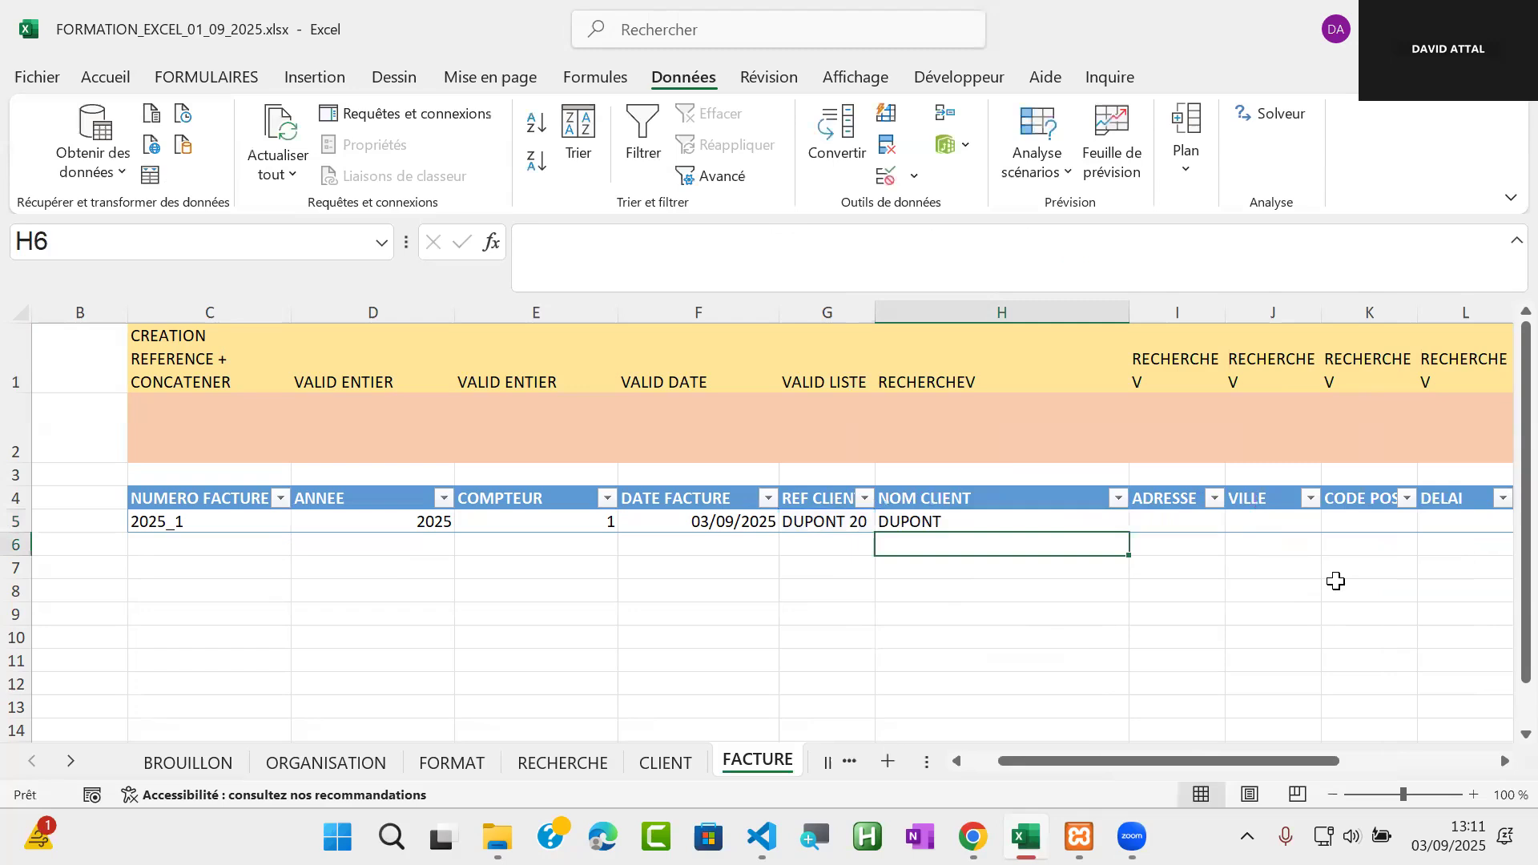
pyautogui.click(1192, 771)
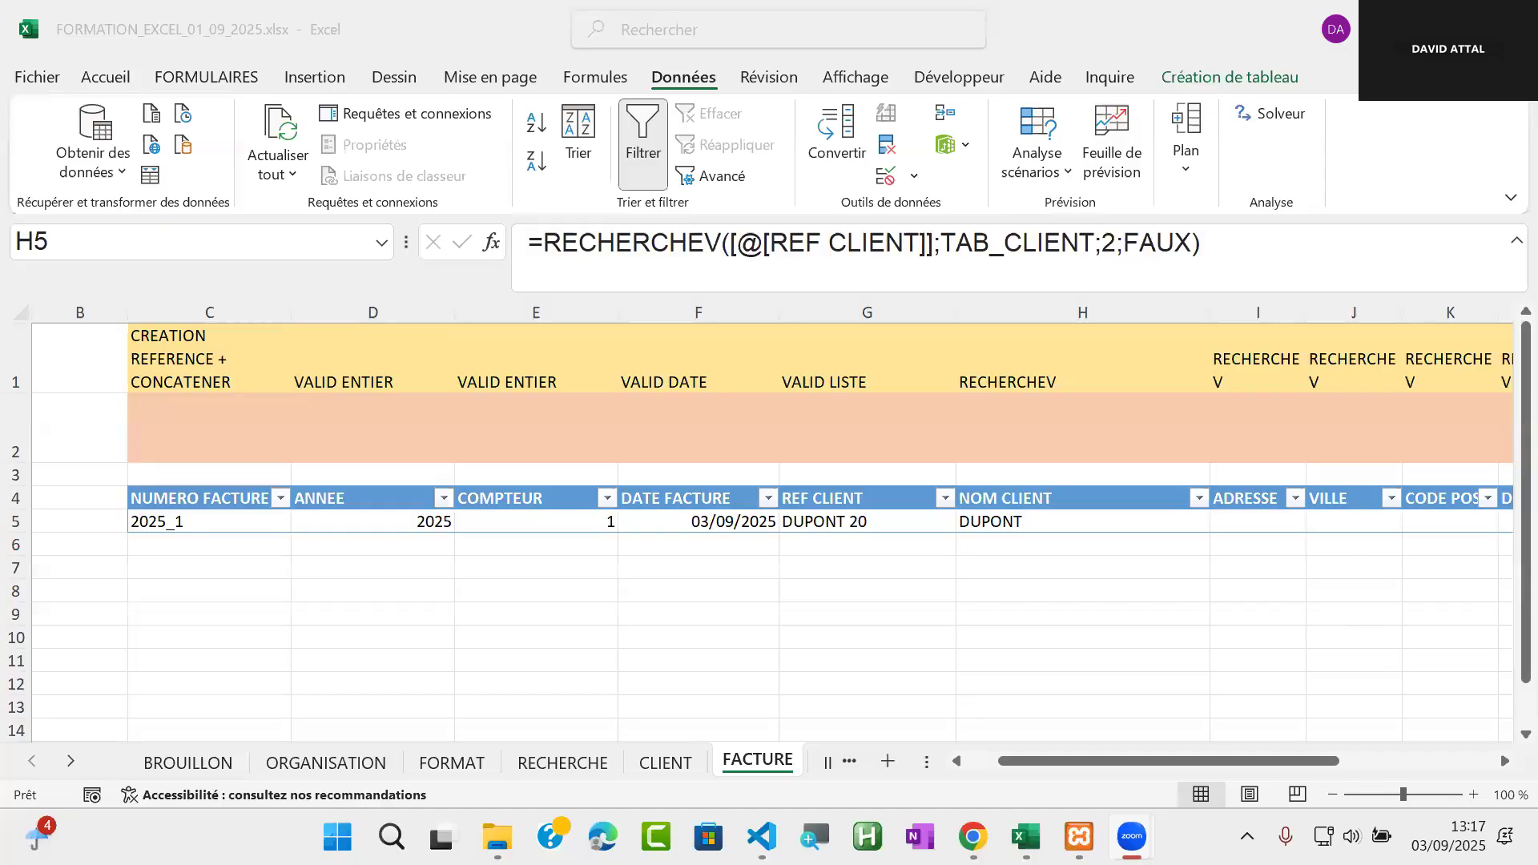
pyautogui.click(1506, 761)
pyautogui.click(1506, 761)
pyautogui.click(1506, 762)
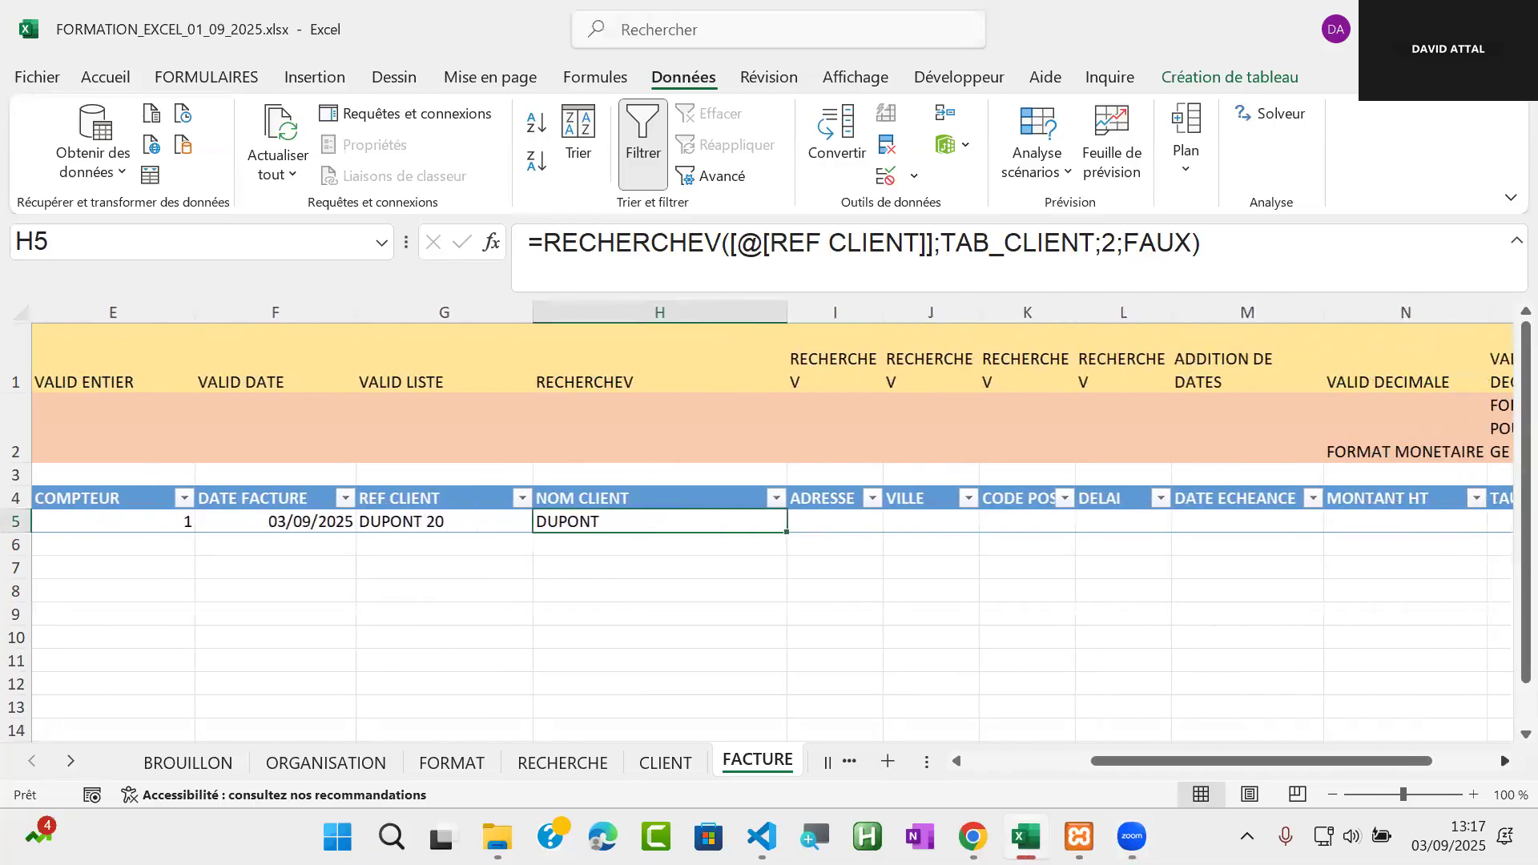
pyautogui.click(838, 524)
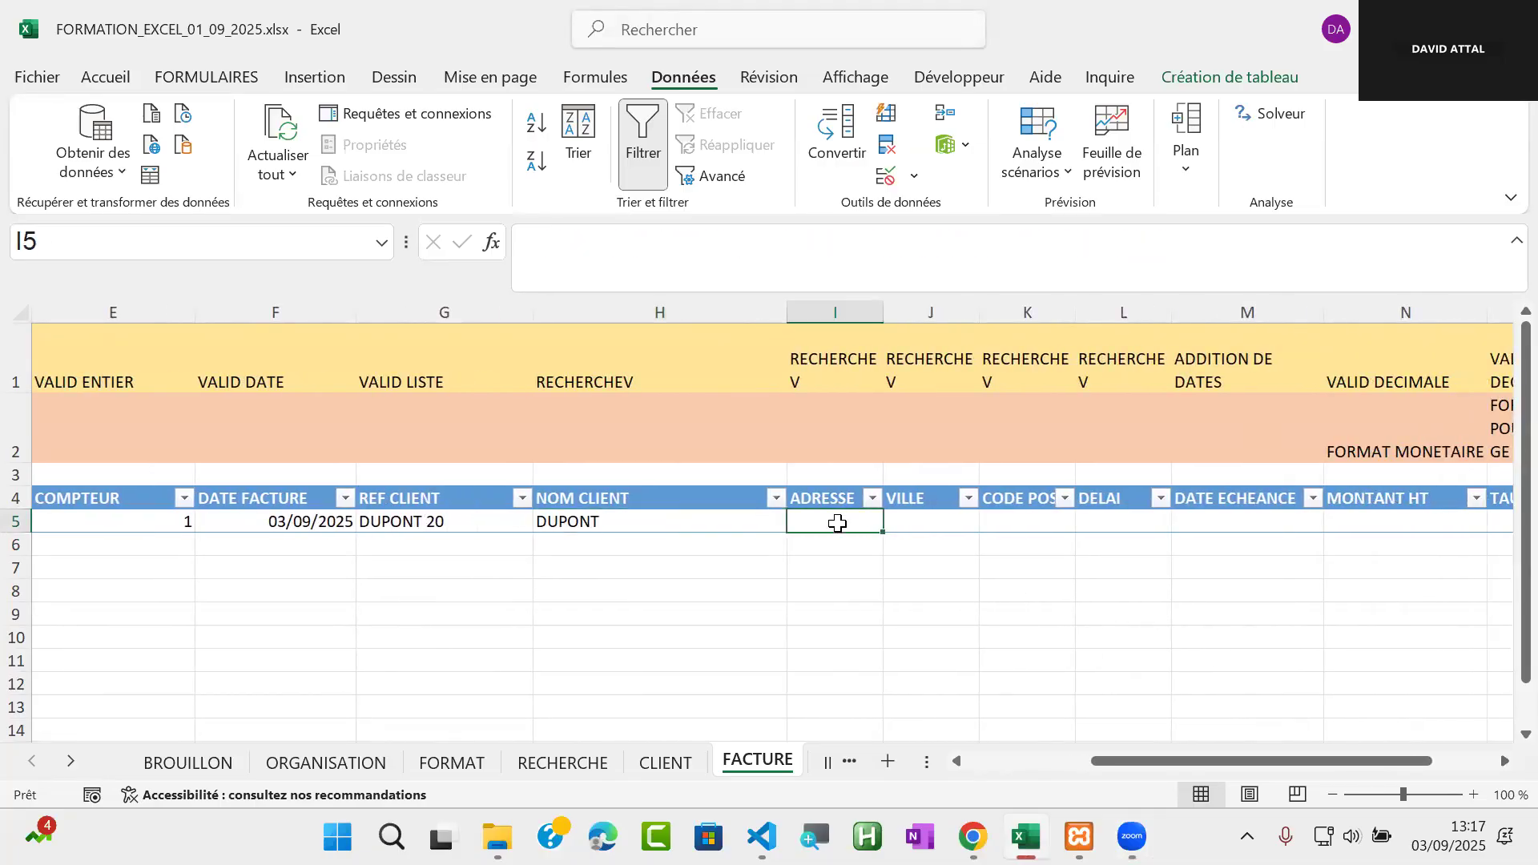
pyautogui.write('=rech')
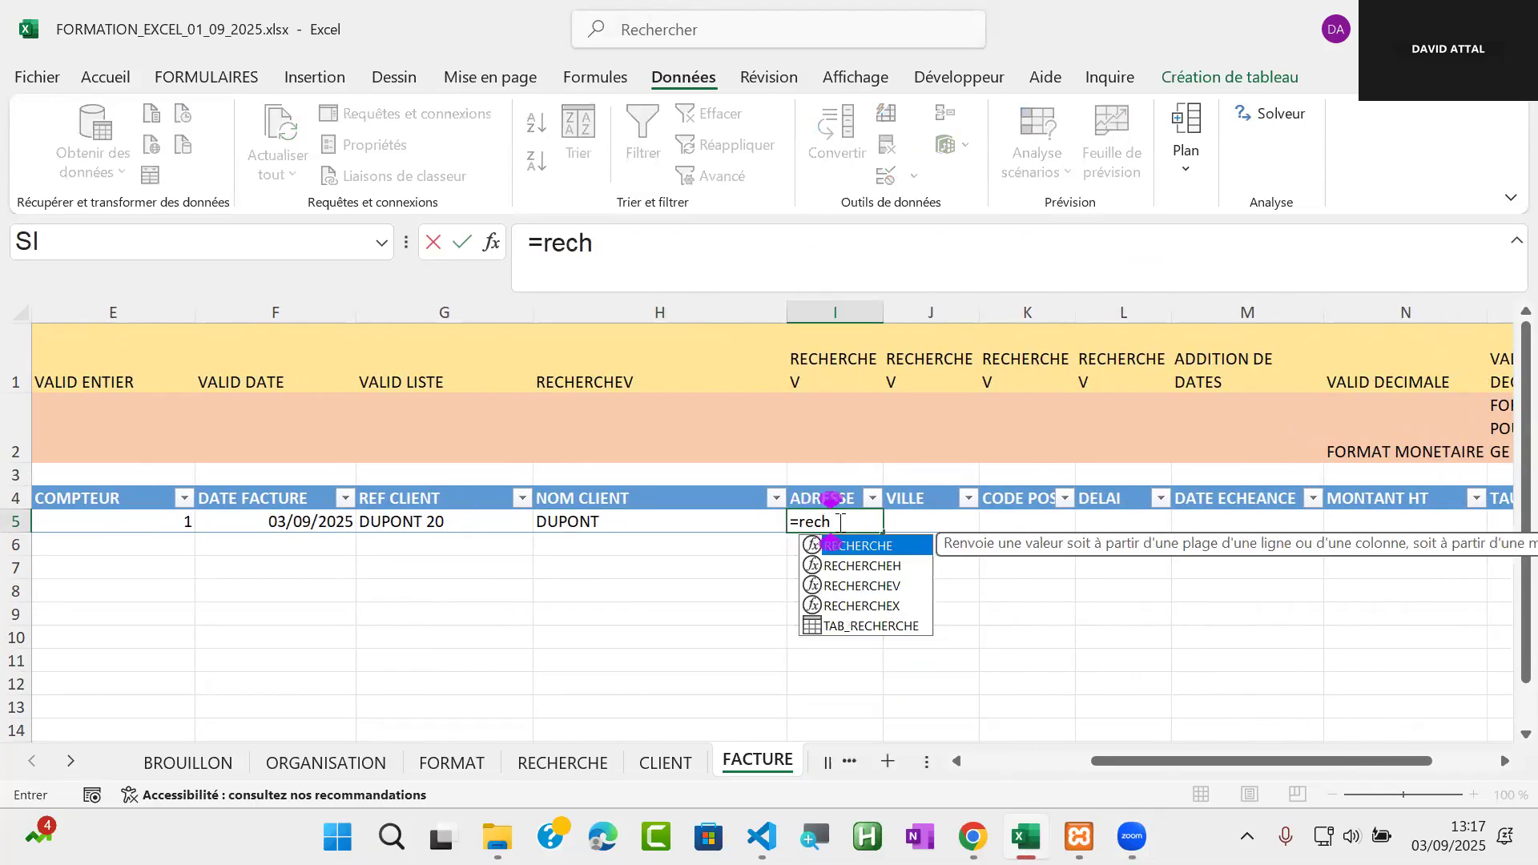
pyautogui.click(882, 586)
pyautogui.doubleClick(882, 586)
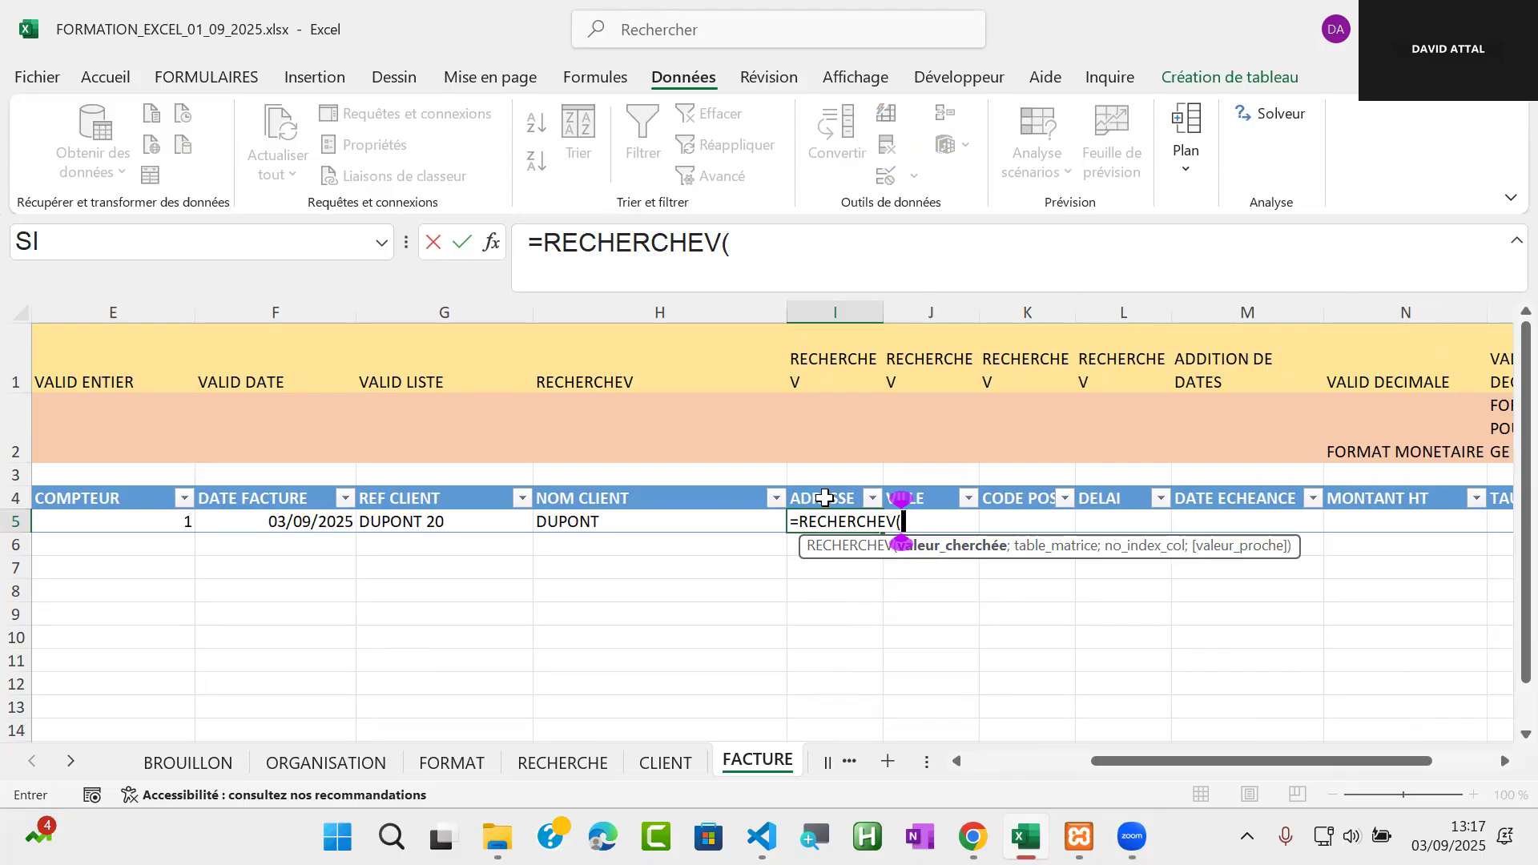
pyautogui.press('Escape')
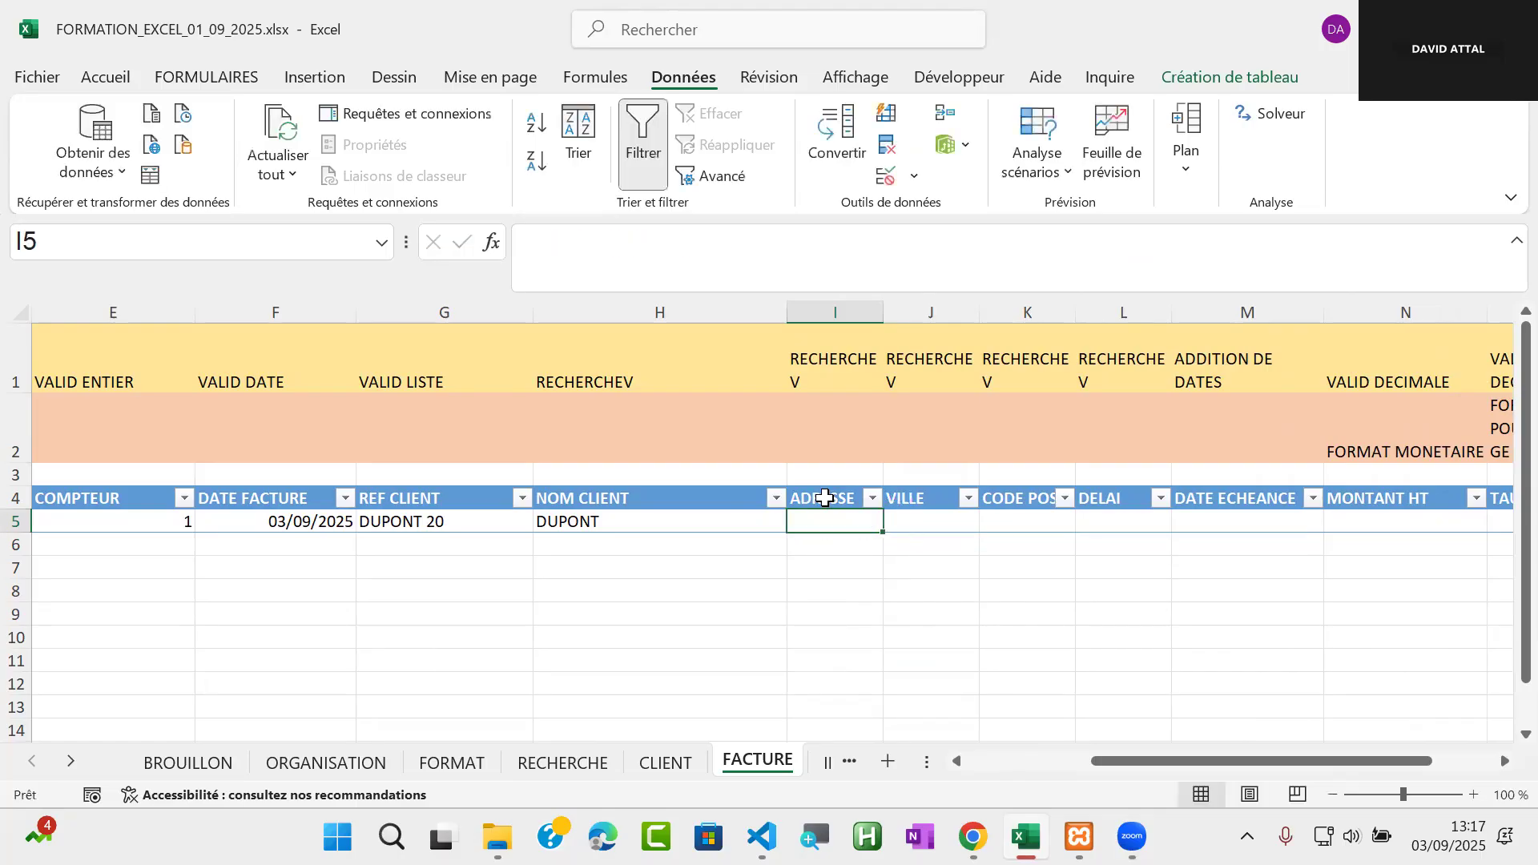
# Check the ADRESSE column's number on the CLIENT sheet, and enter =RECHERCHEV([@[REF CLIENT]];TAB_CLIENT;9;FAUX) in the ADRESSE cell I5 of FACTURE
pyautogui.click(669, 765)
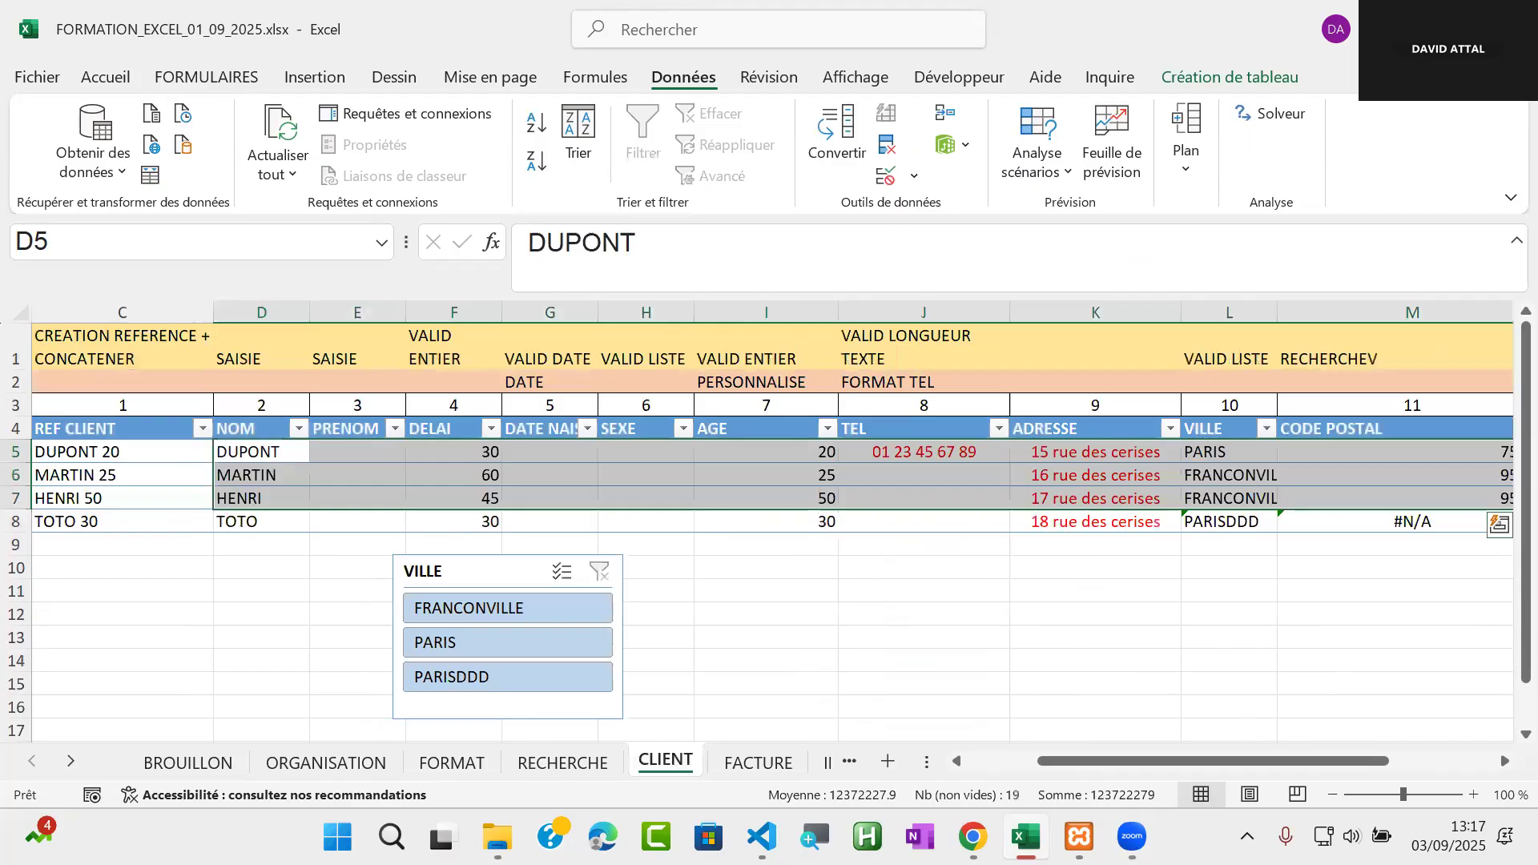
pyautogui.hotkey('ctrl', 'pagedown')
pyautogui.click(830, 521)
pyautogui.write('=')
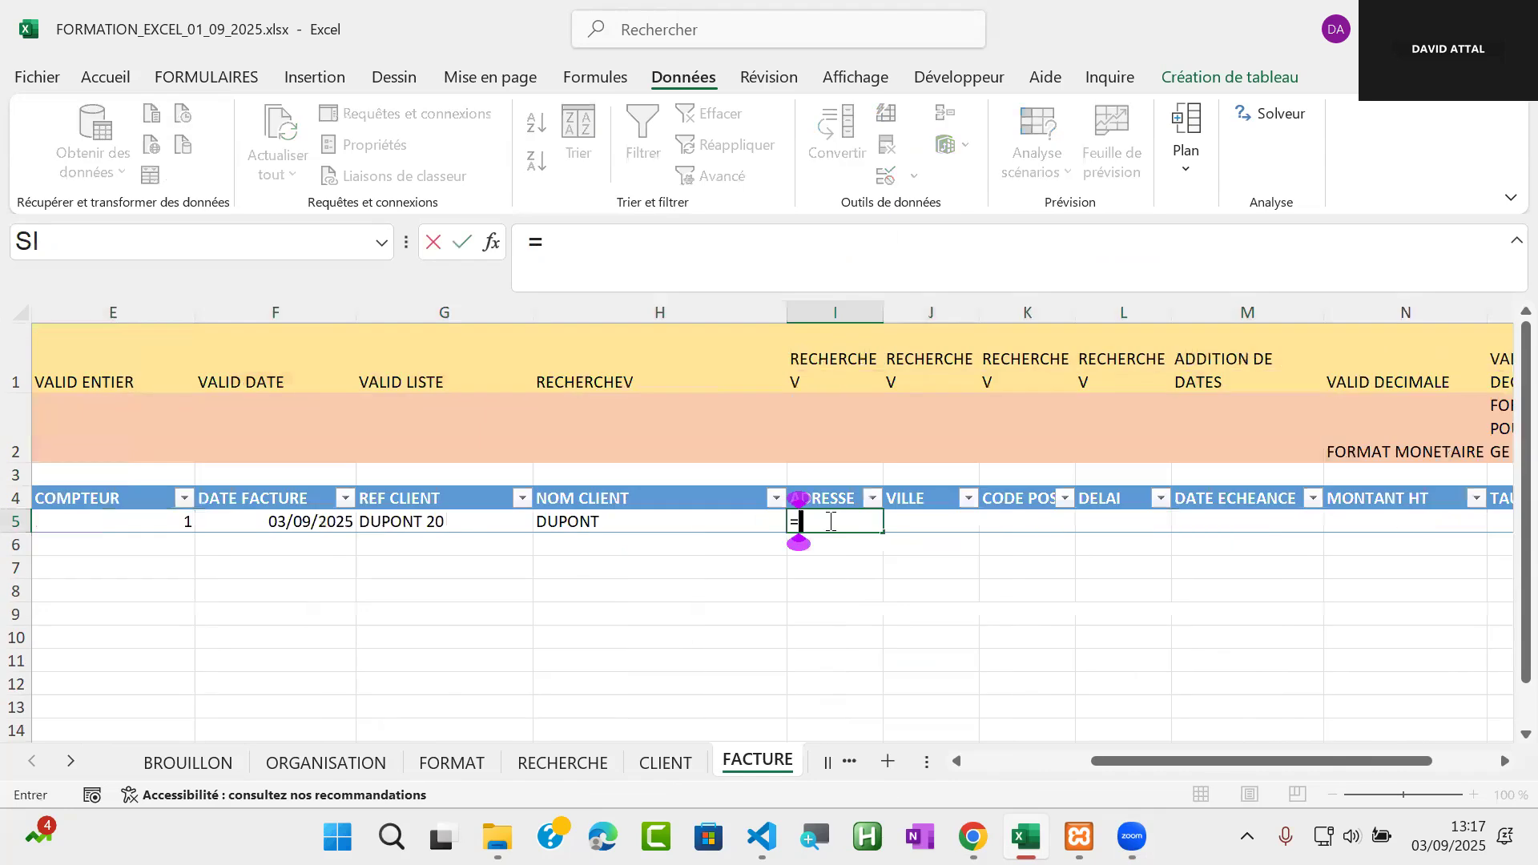
pyautogui.write('rech')
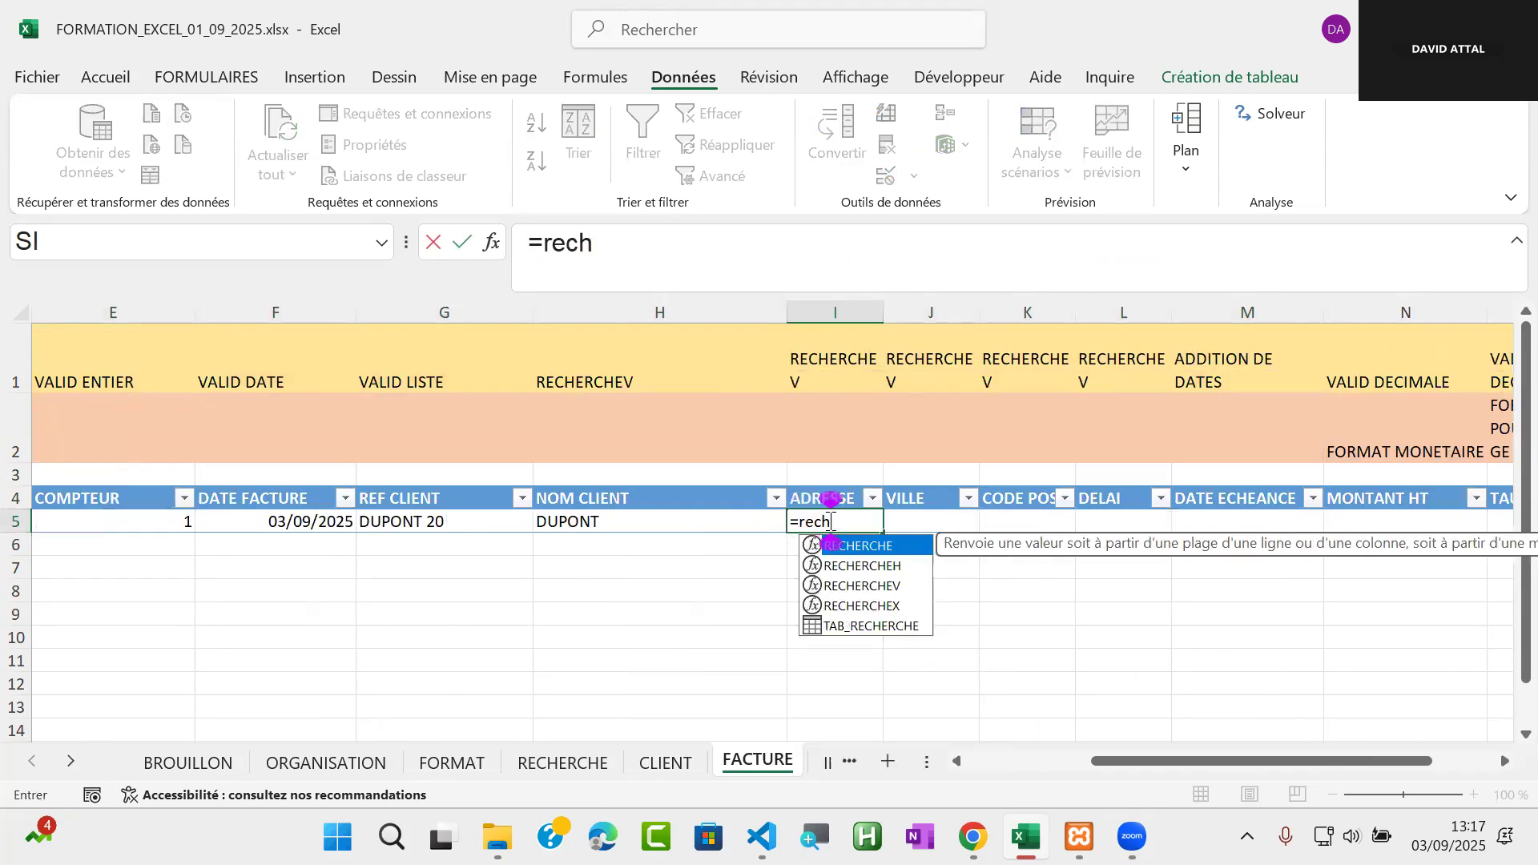
pyautogui.doubleClick(903, 589)
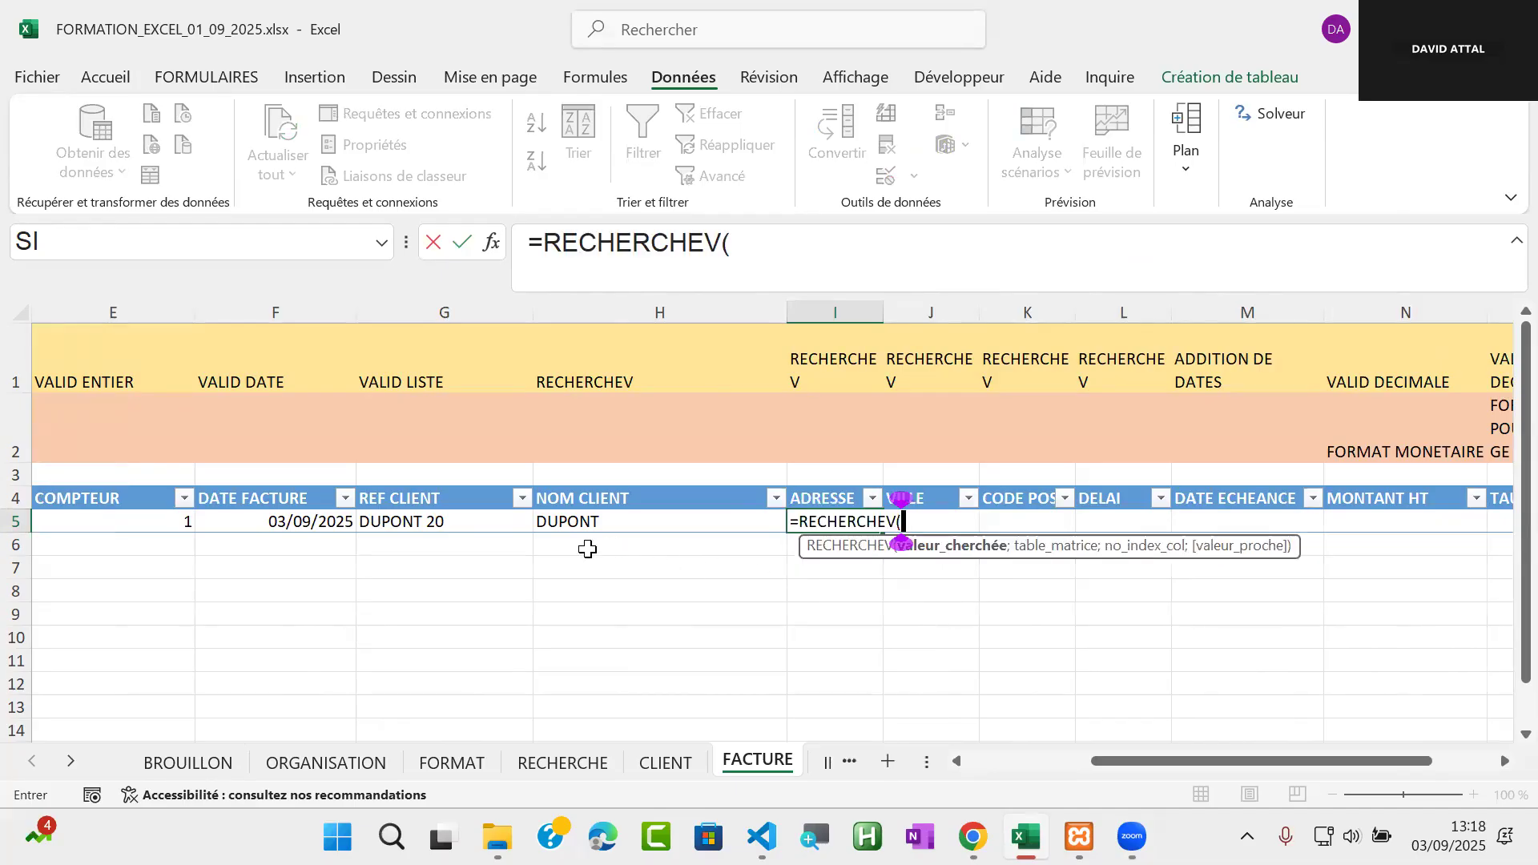
pyautogui.click(424, 524)
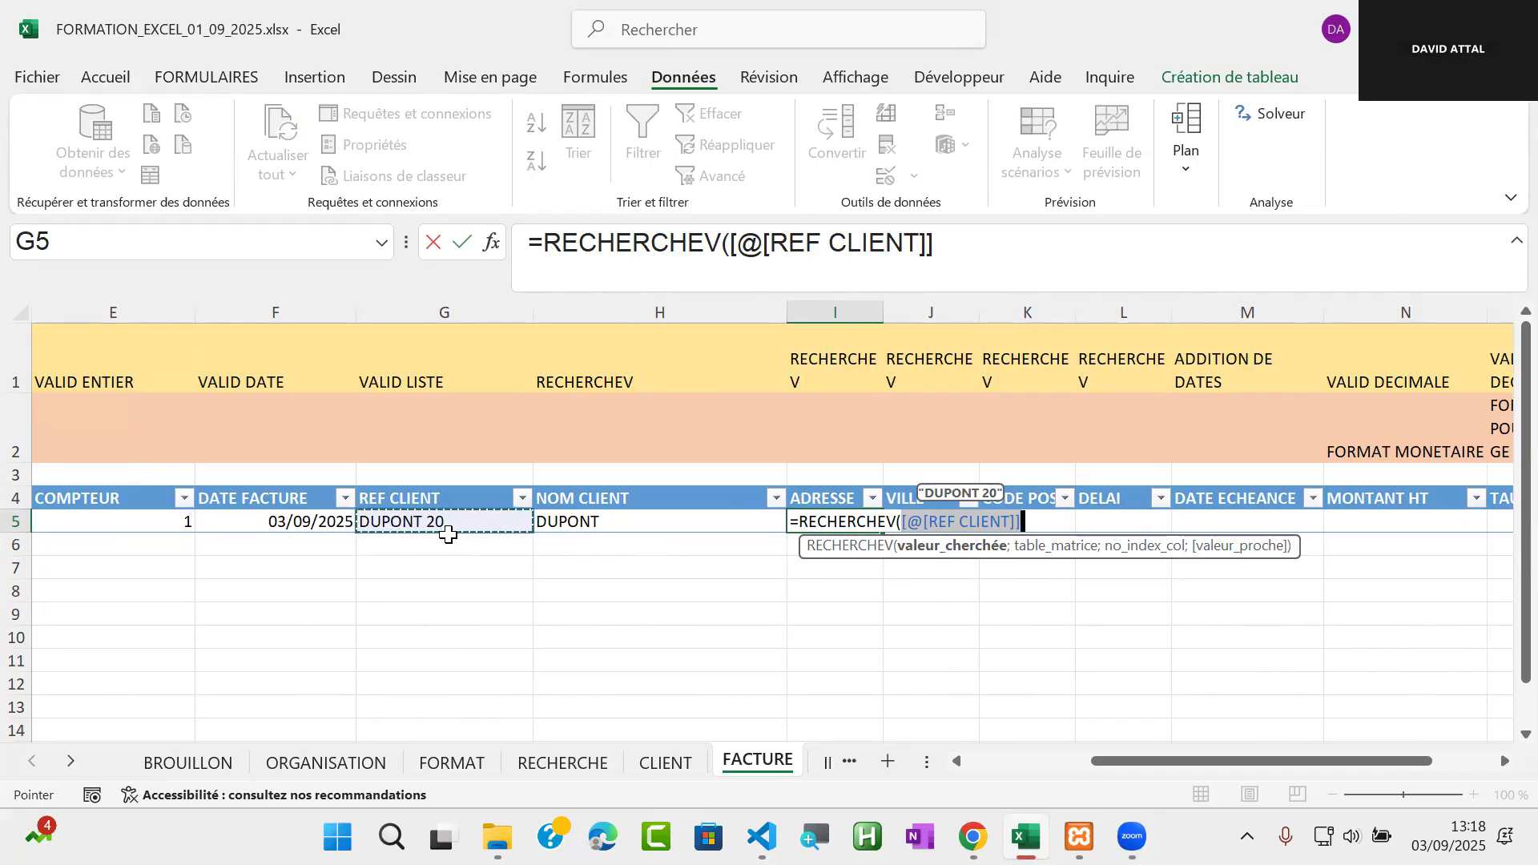
pyautogui.write(';')
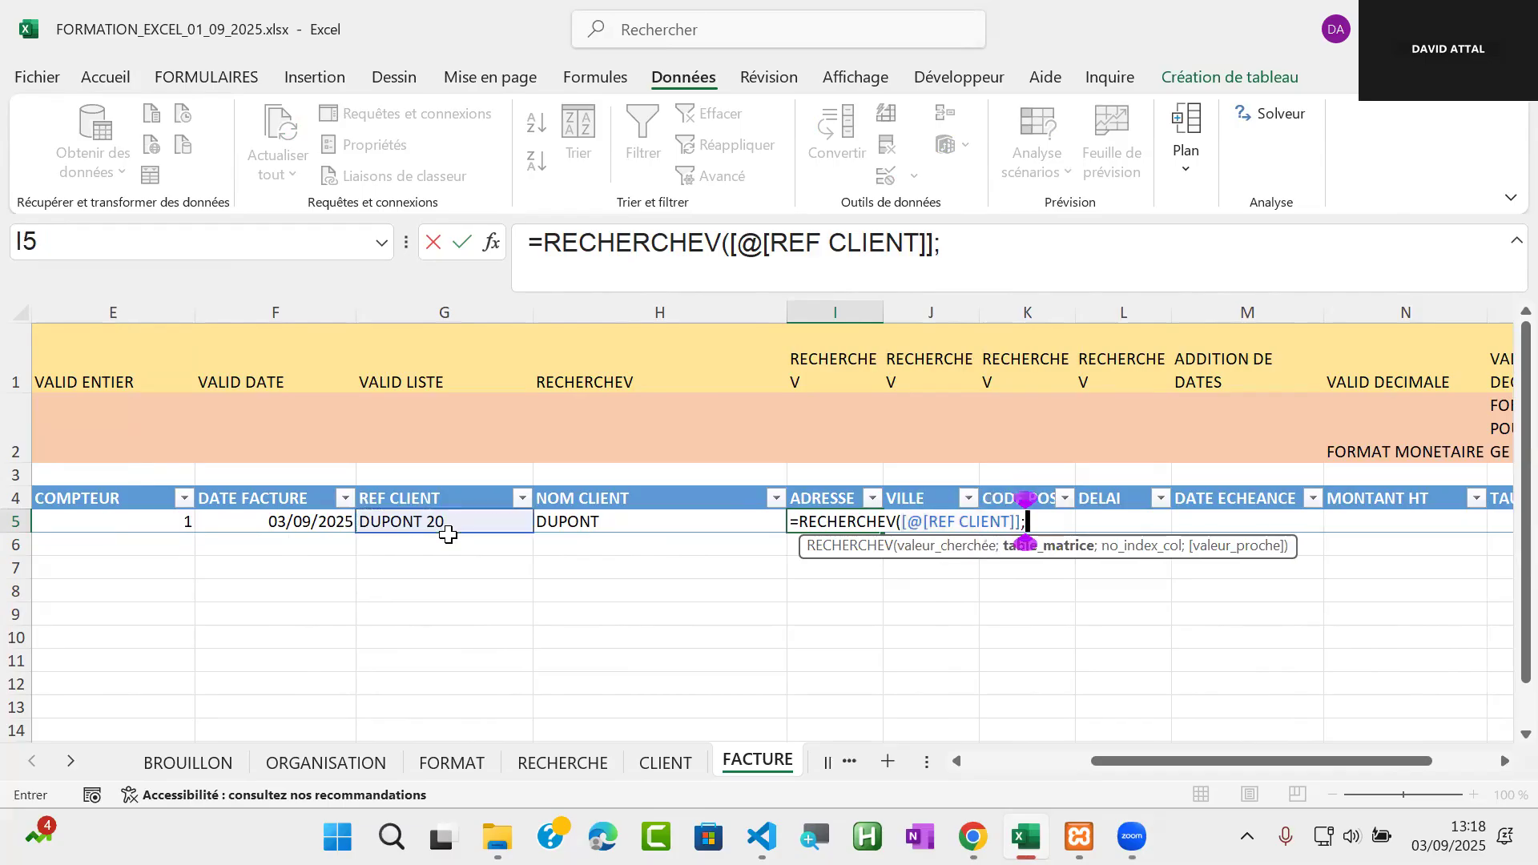
pyautogui.write('tab')
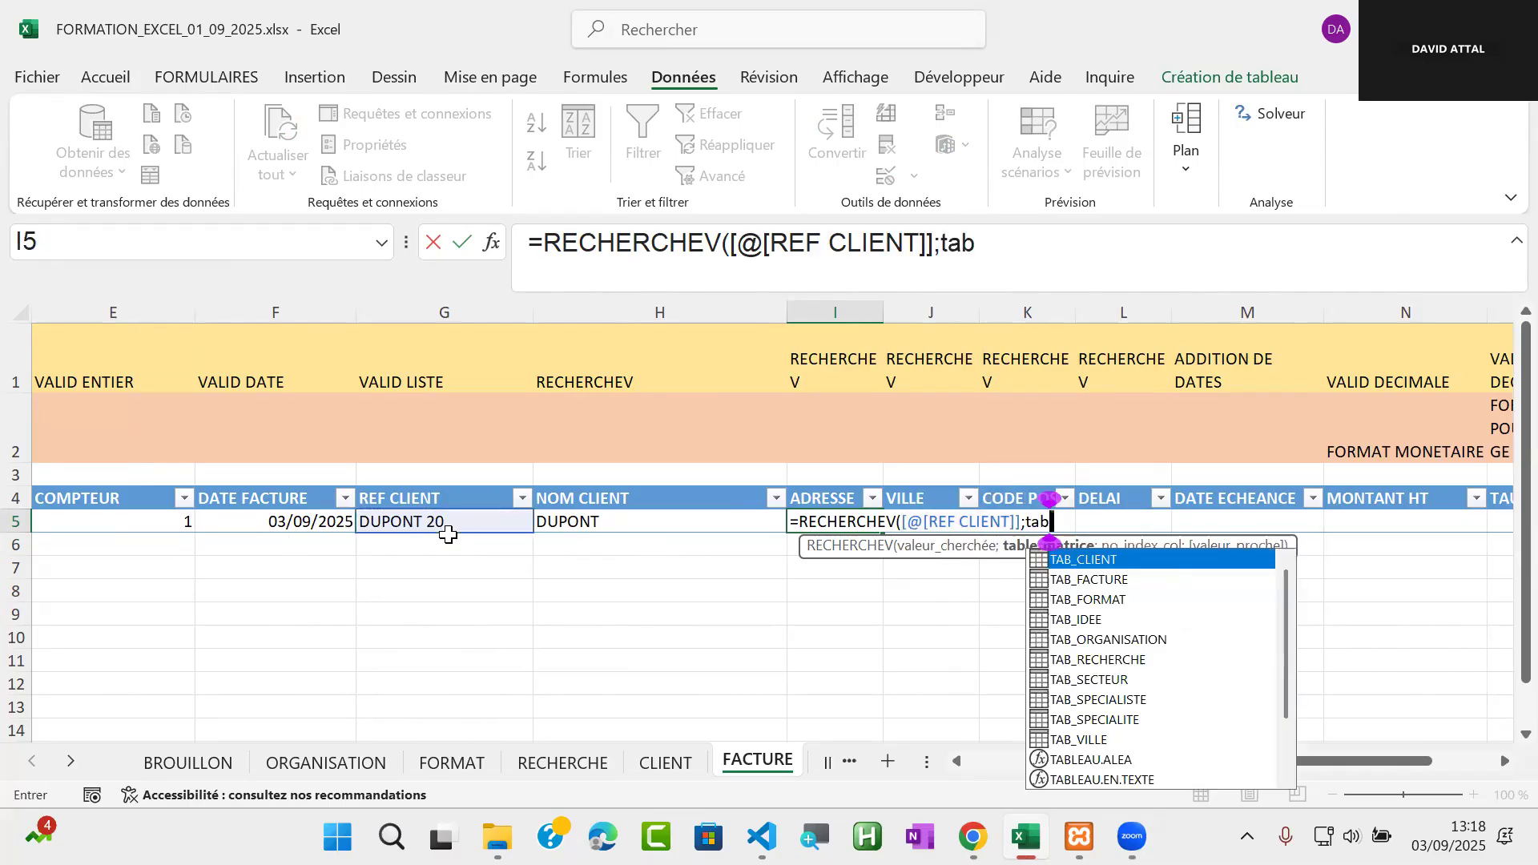
pyautogui.doubleClick(1187, 561)
pyautogui.write(';')
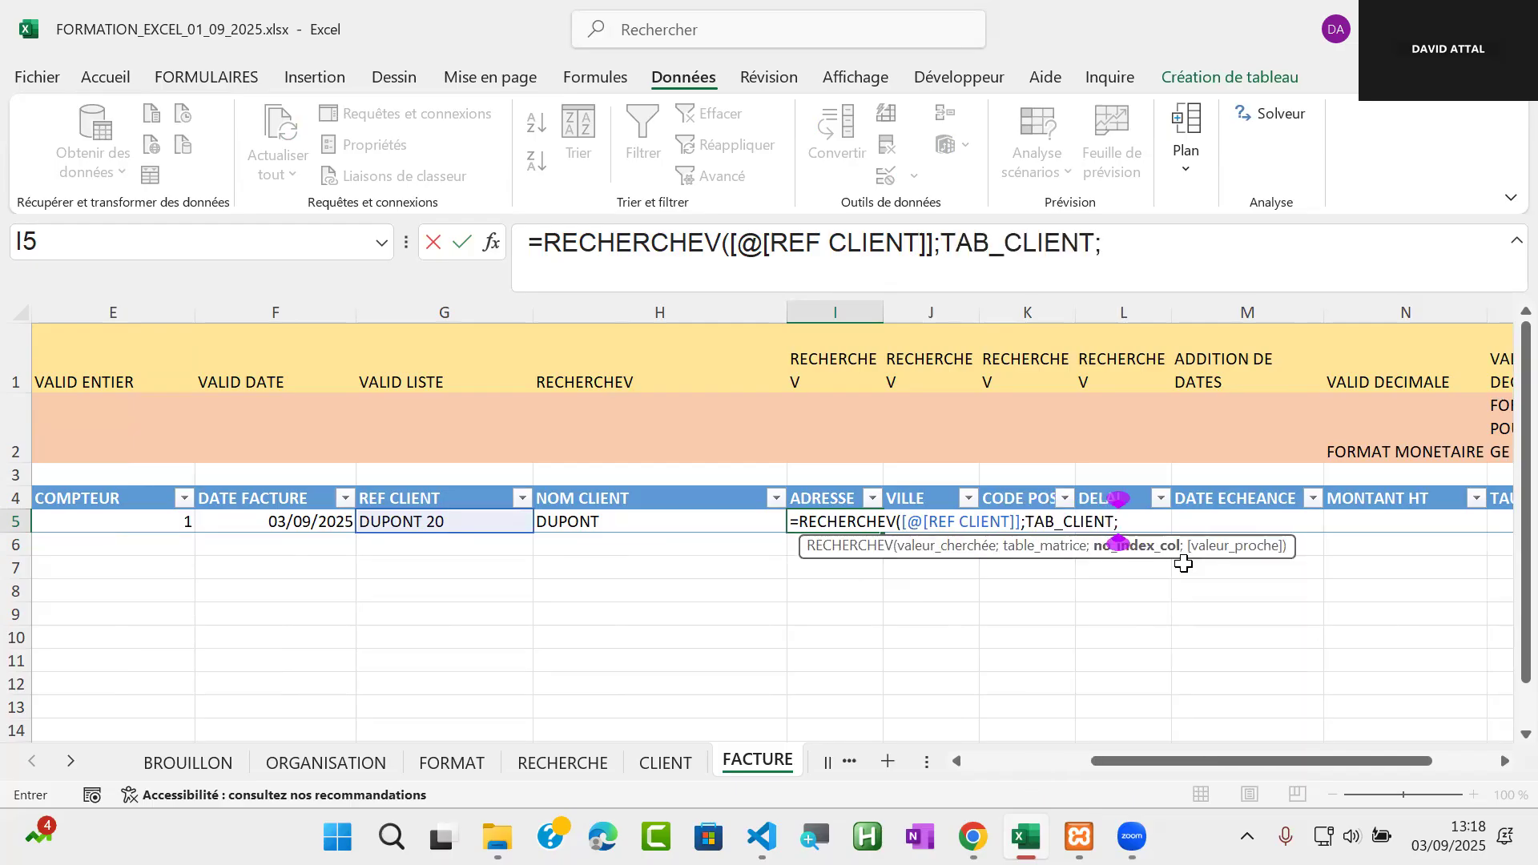
pyautogui.write('9;')
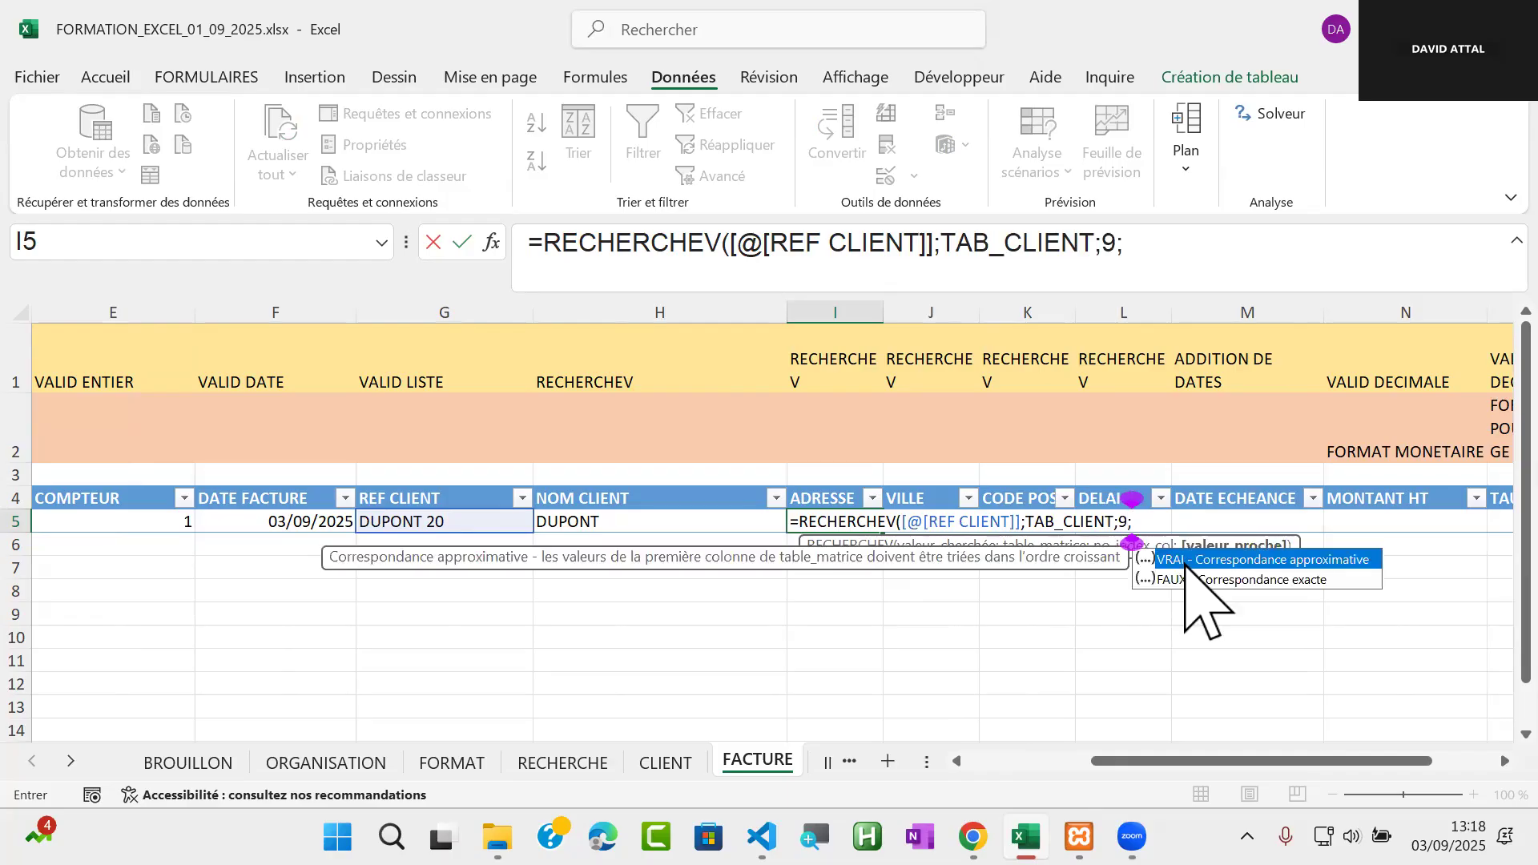
pyautogui.doubleClick(1220, 578)
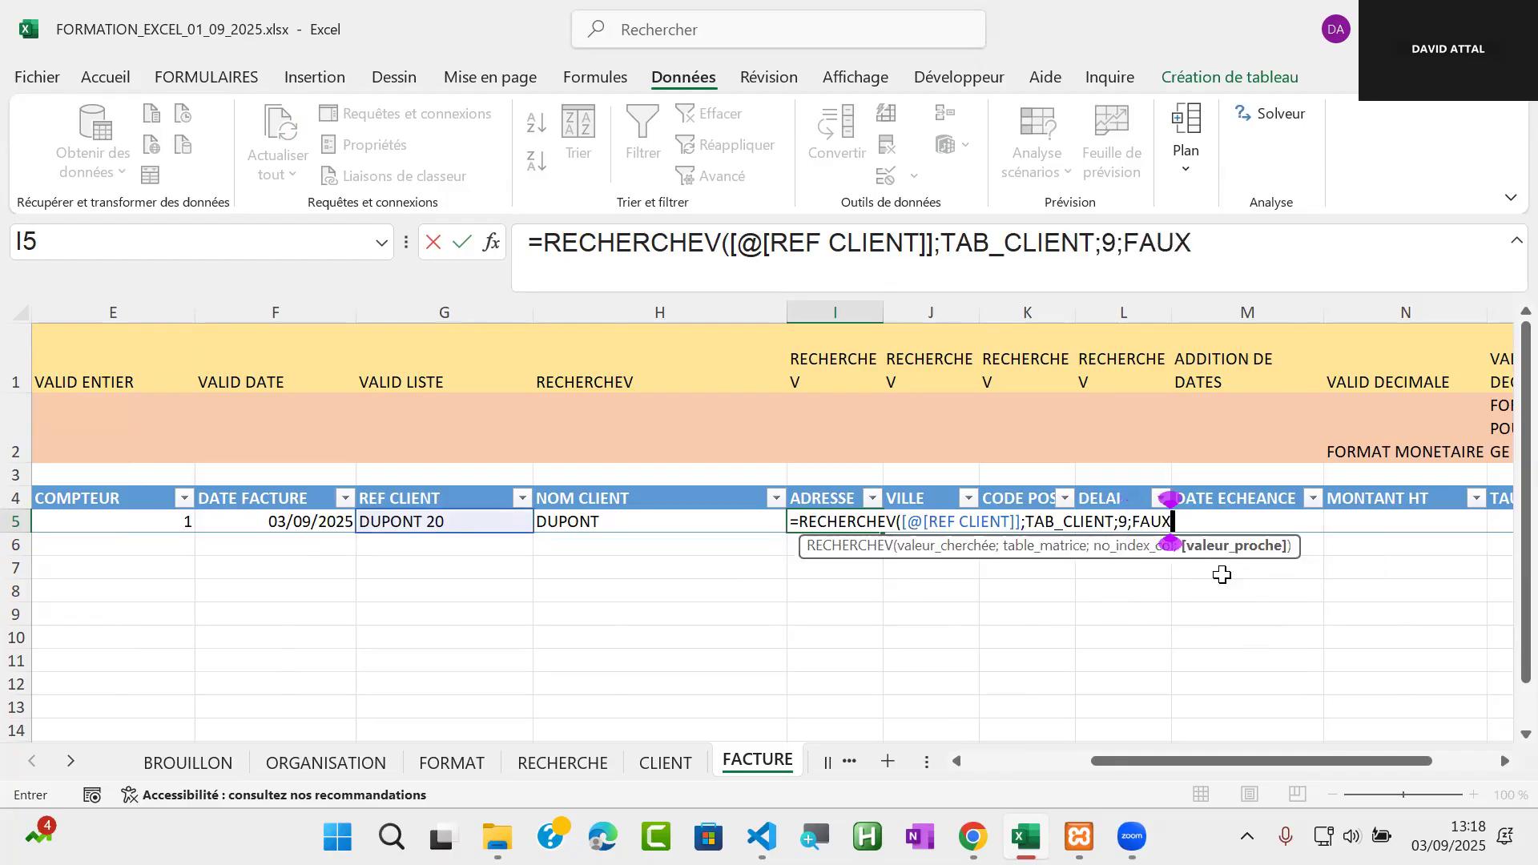
pyautogui.write(')')
pyautogui.press('Return')
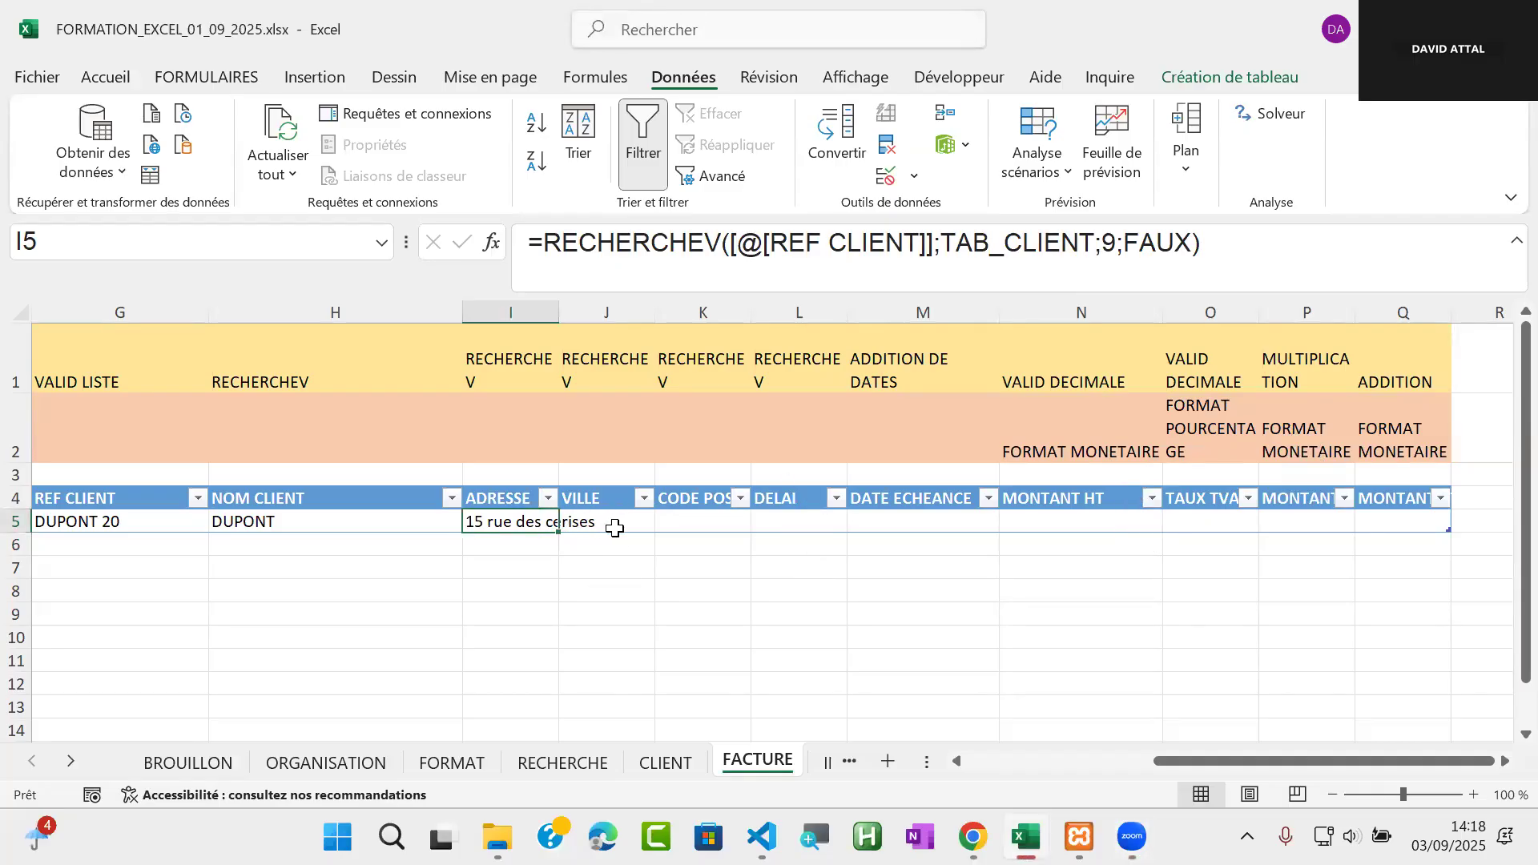
# Widen the VILLE column J, and enter =RECHERCHEV([@[REF CLIENT]];TAB_CLIENT;9;FAUX) in its cell J5
pyautogui.click(609, 525)
pyautogui.moveTo(655, 313); pyautogui.dragTo(775, 313)
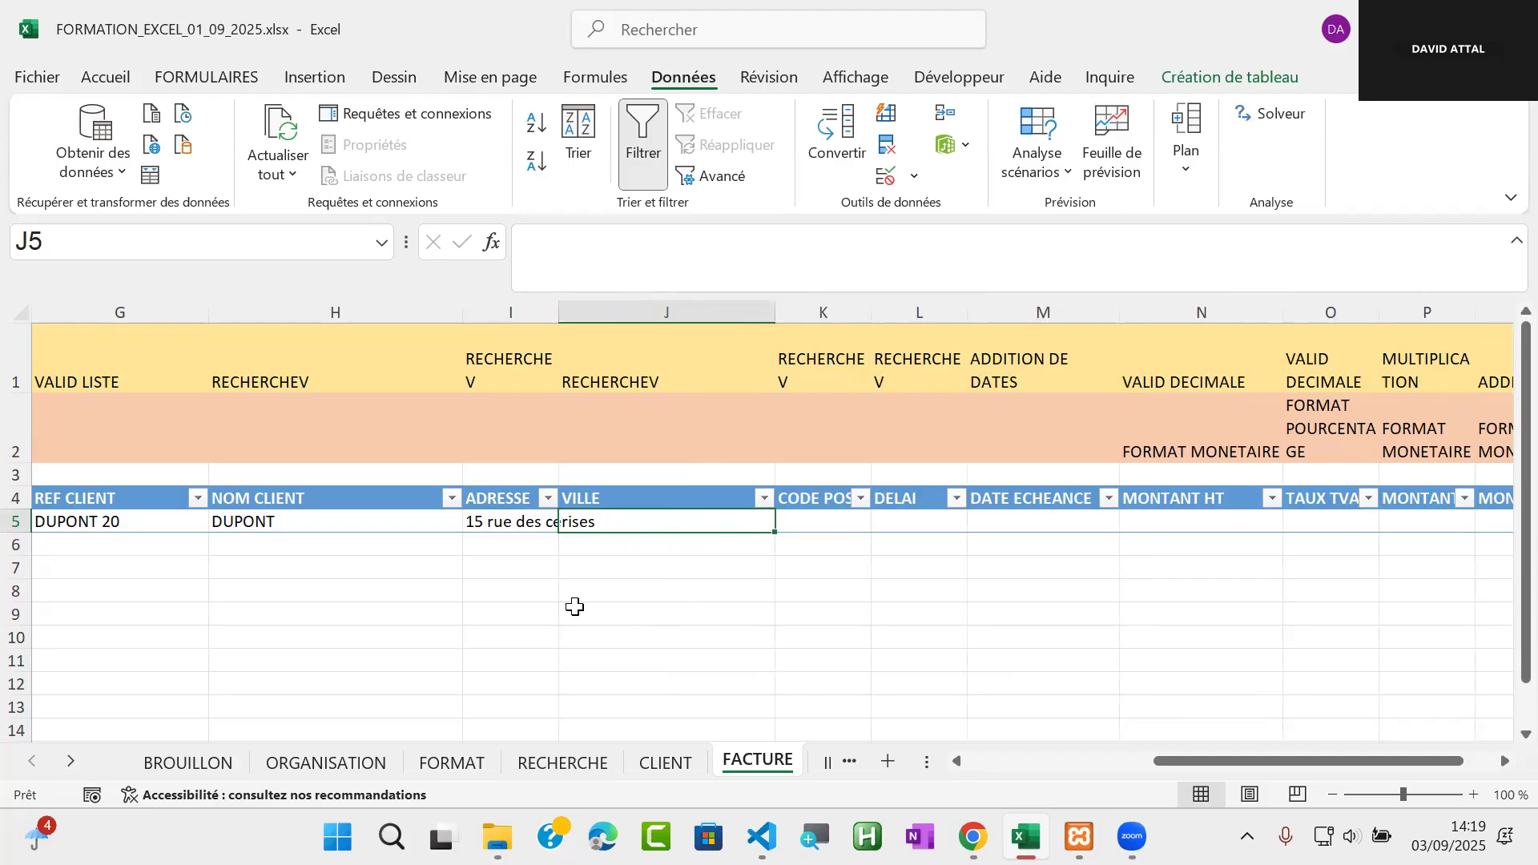
pyautogui.hotkey('ctrl', 'pageup')
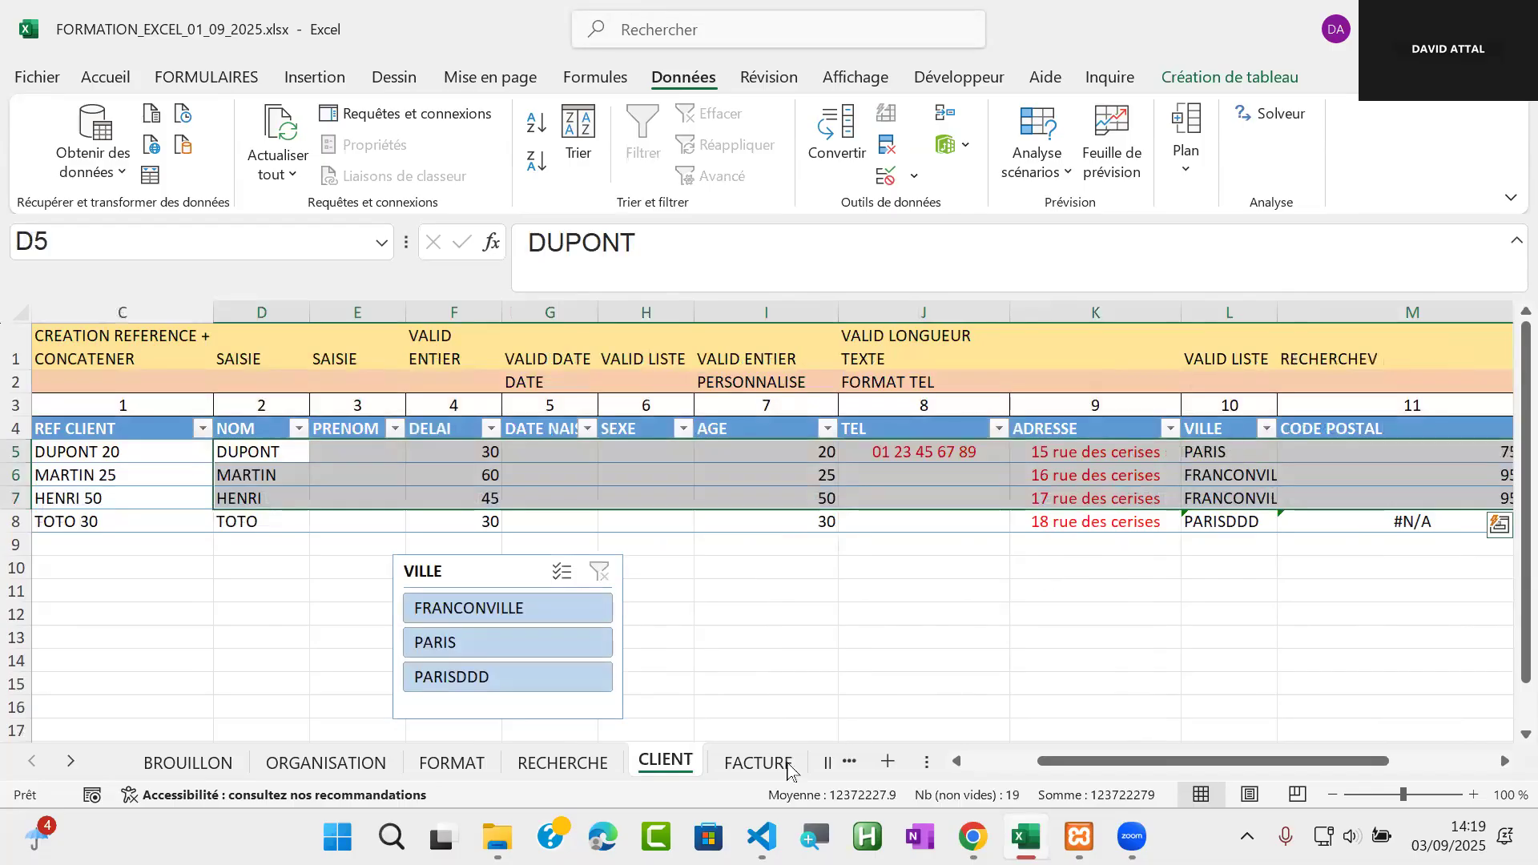
pyautogui.hotkey('ctrl', 'pagedown')
pyautogui.write('=')
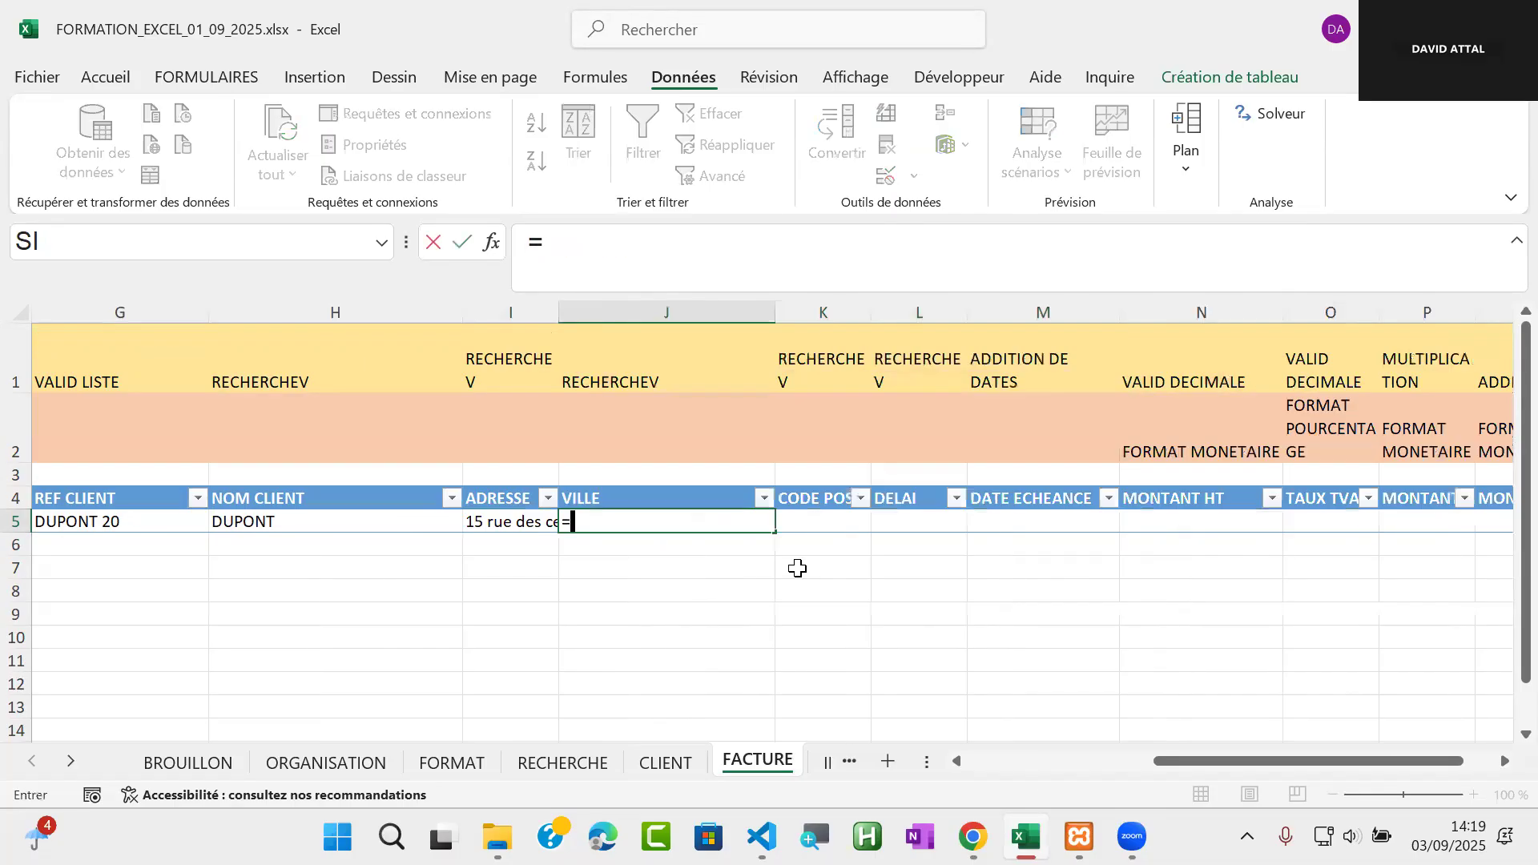
pyautogui.write('rech')
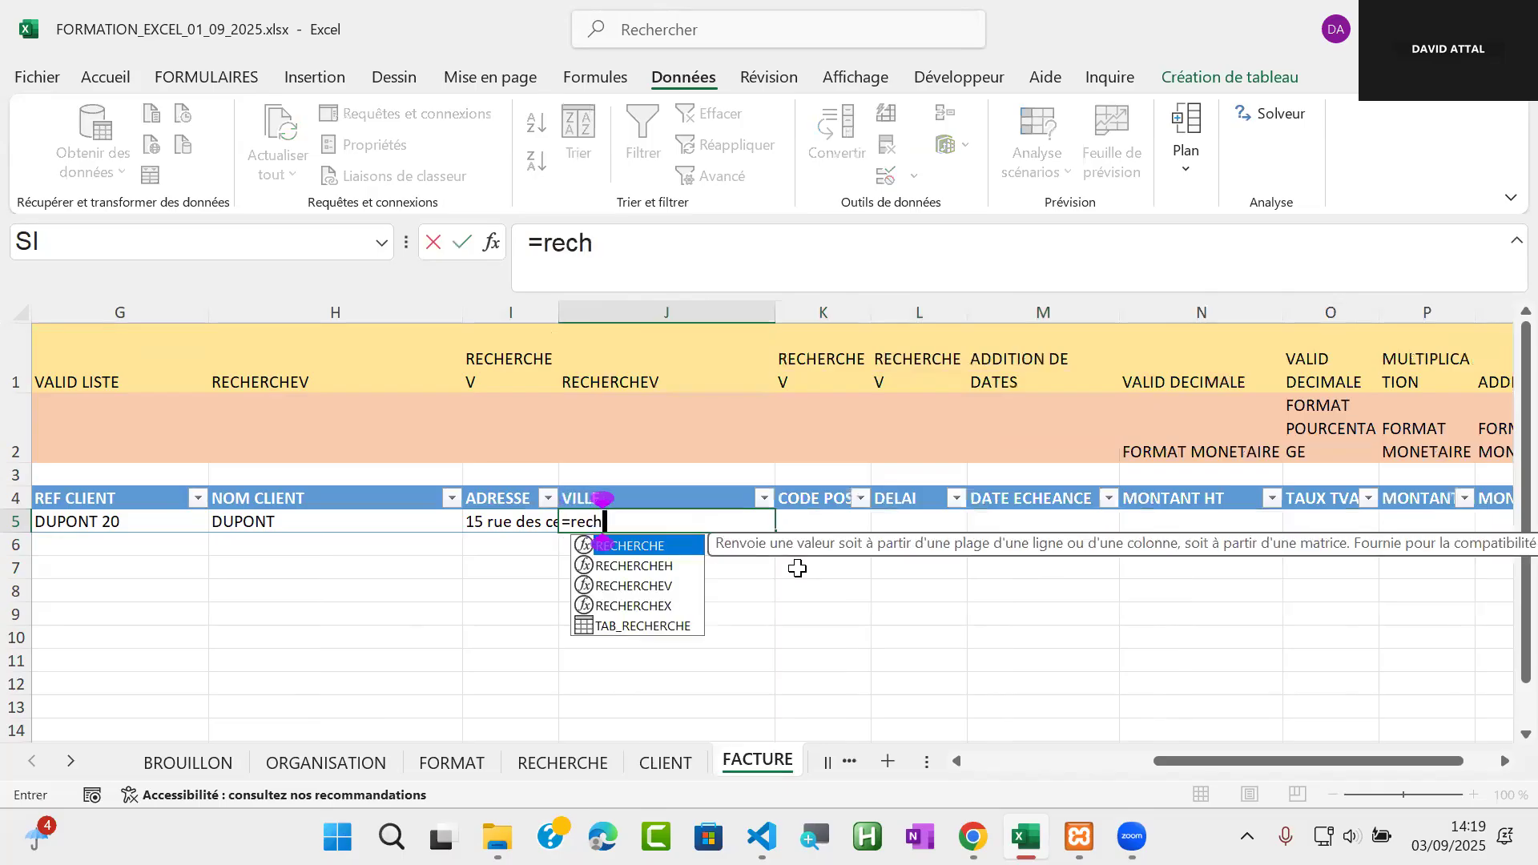
pyautogui.click(647, 591)
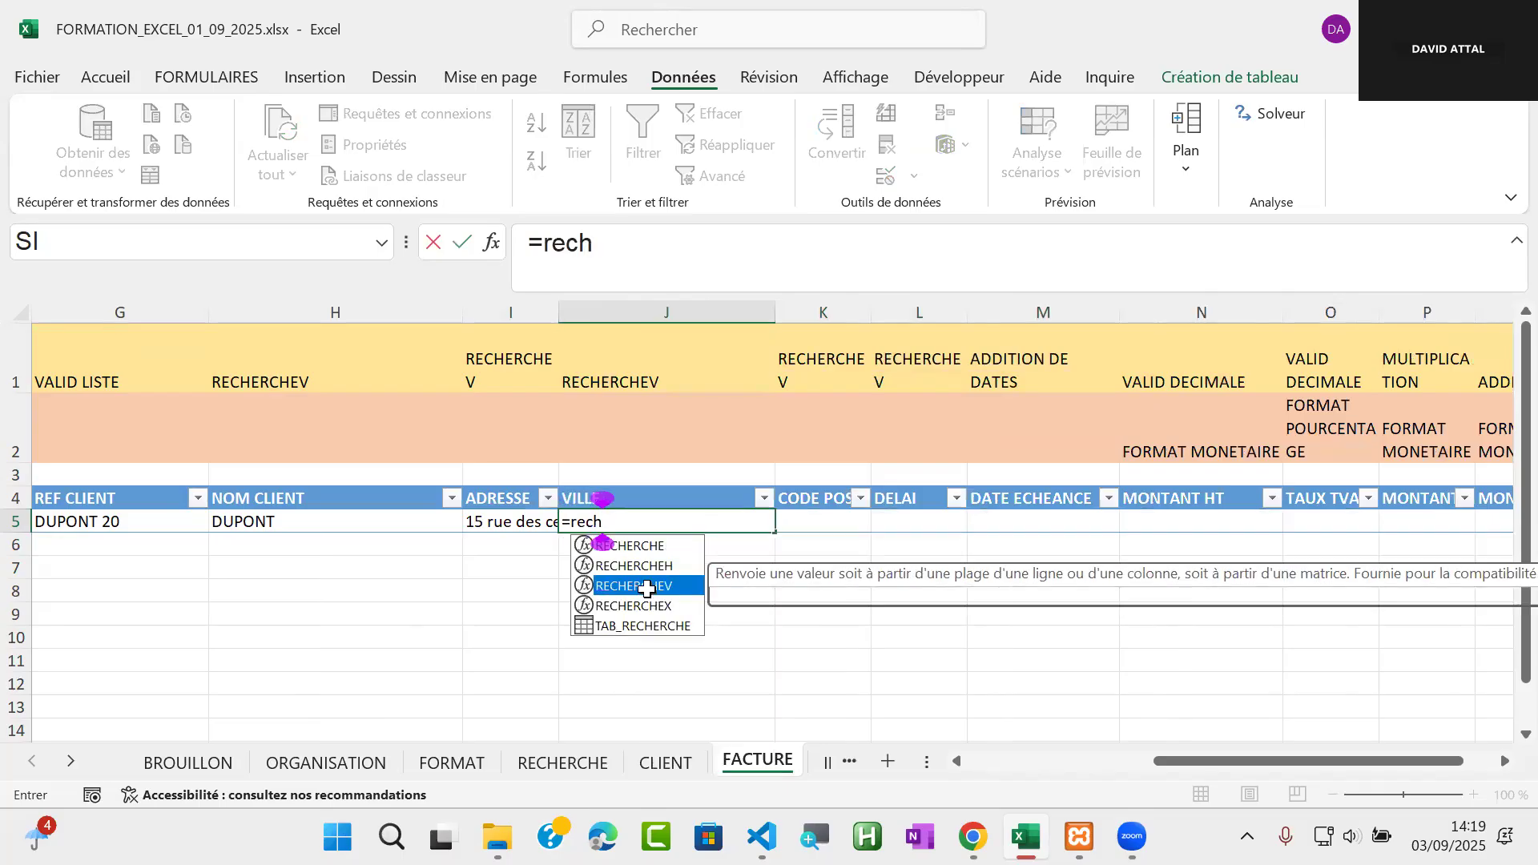
pyautogui.press('Tab')
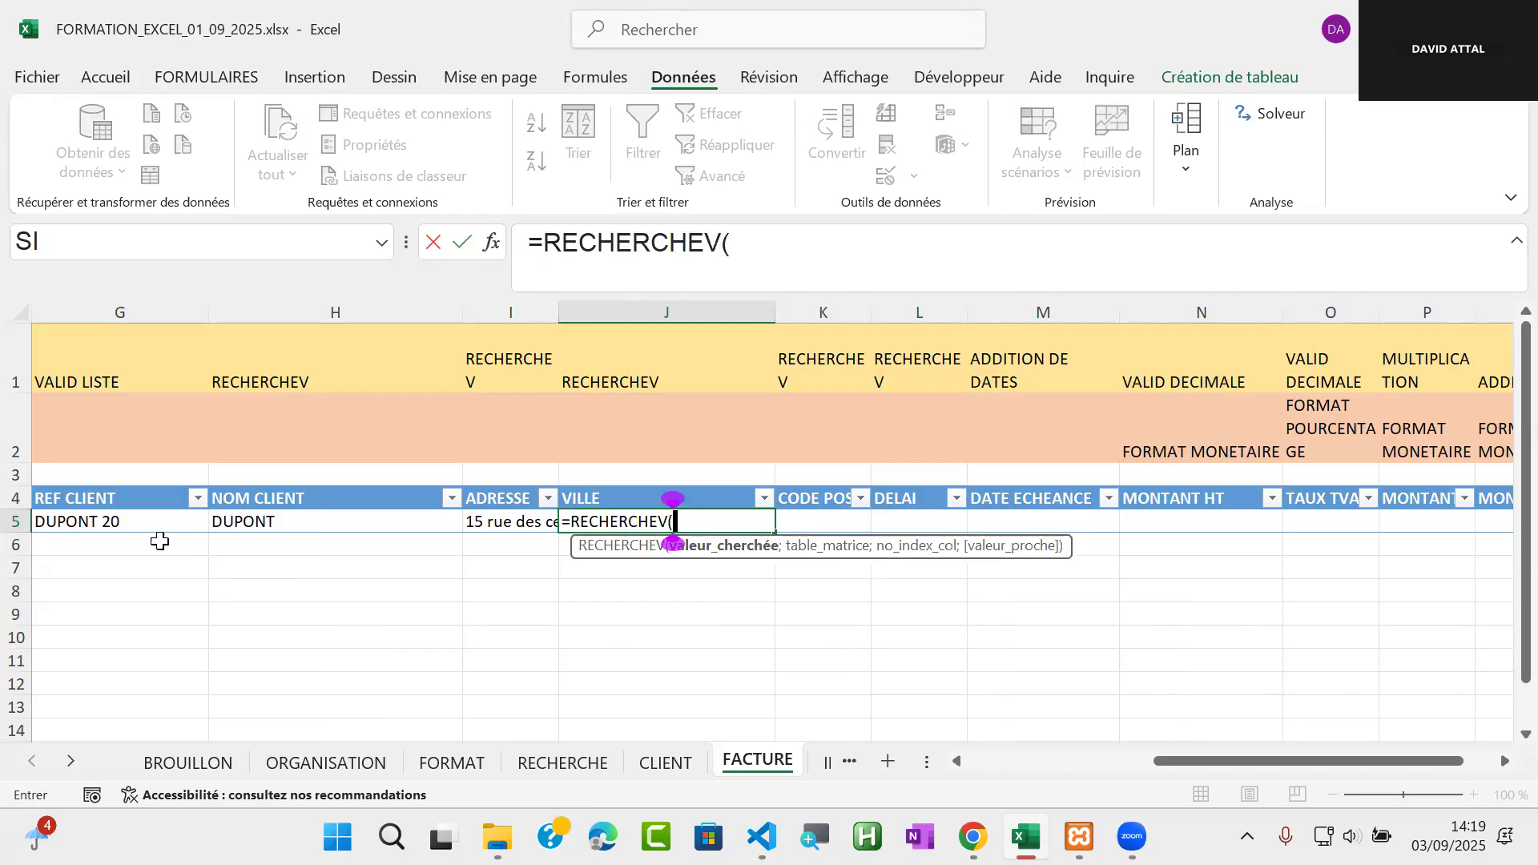
pyautogui.click(110, 525)
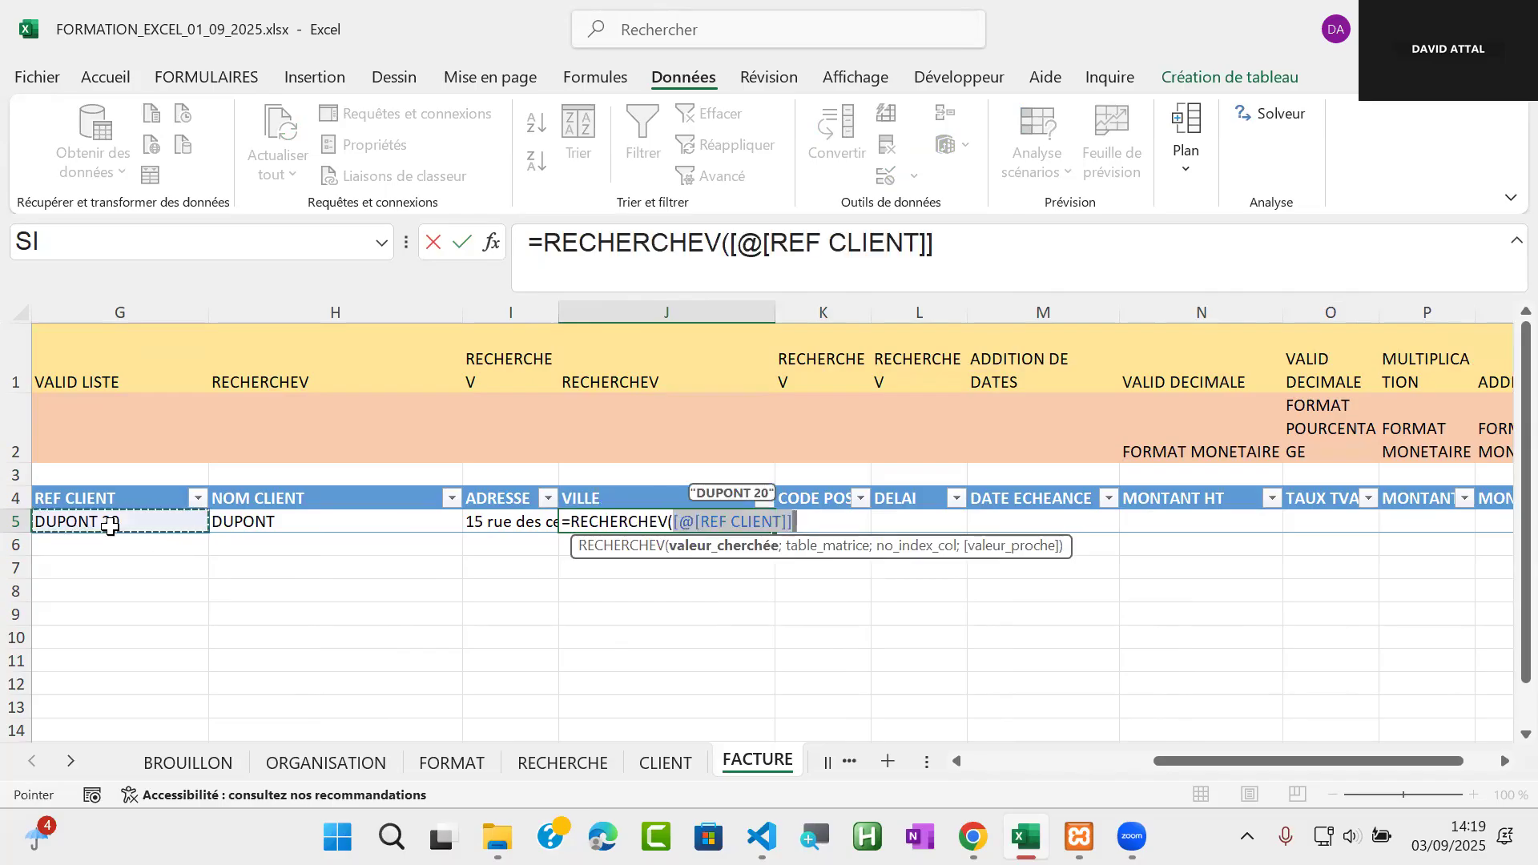
pyautogui.write(';')
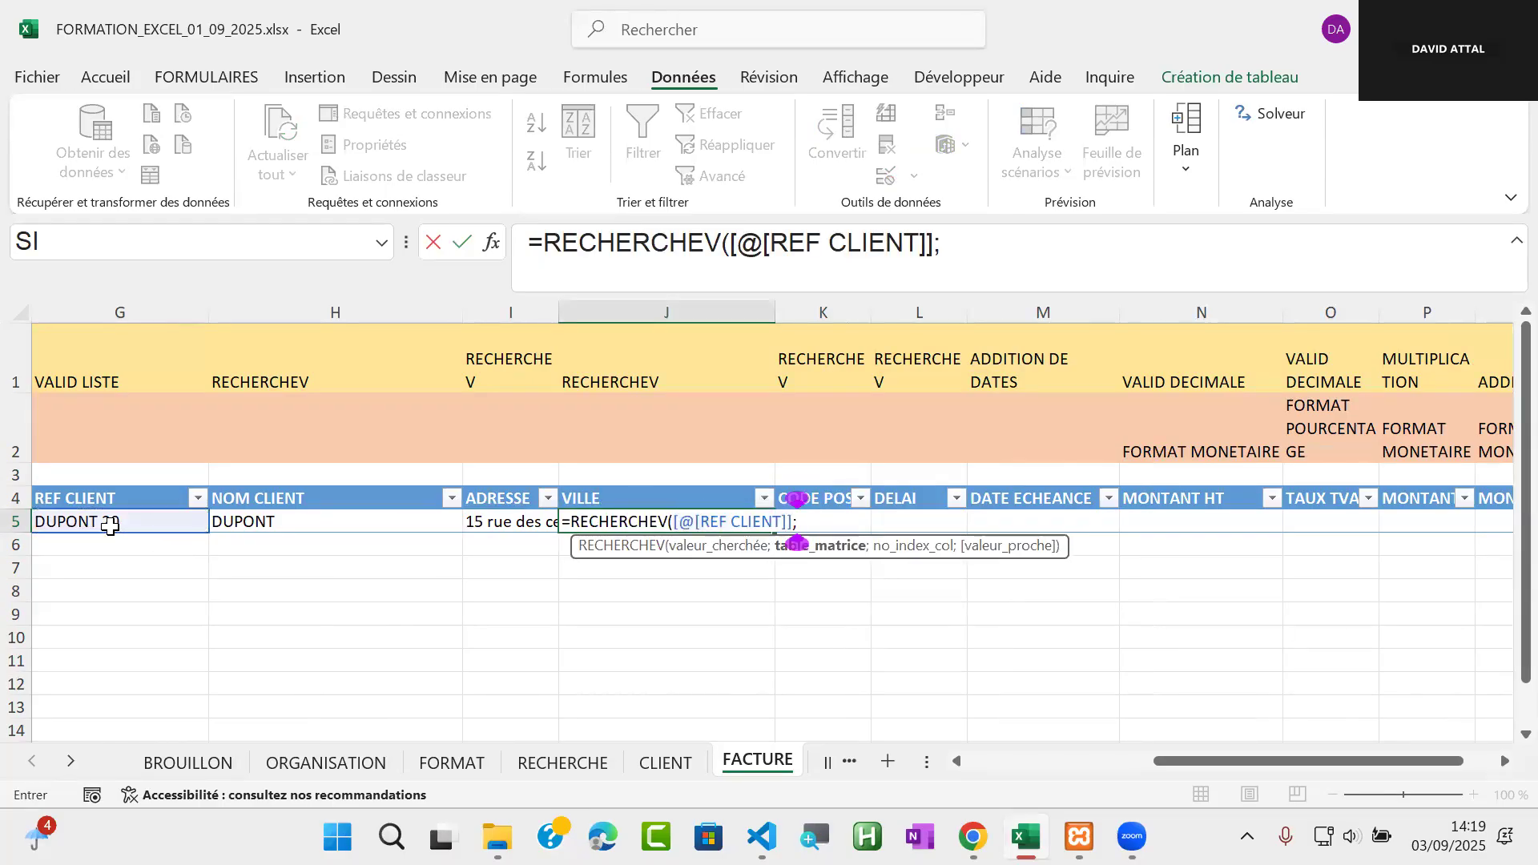
pyautogui.write('tab')
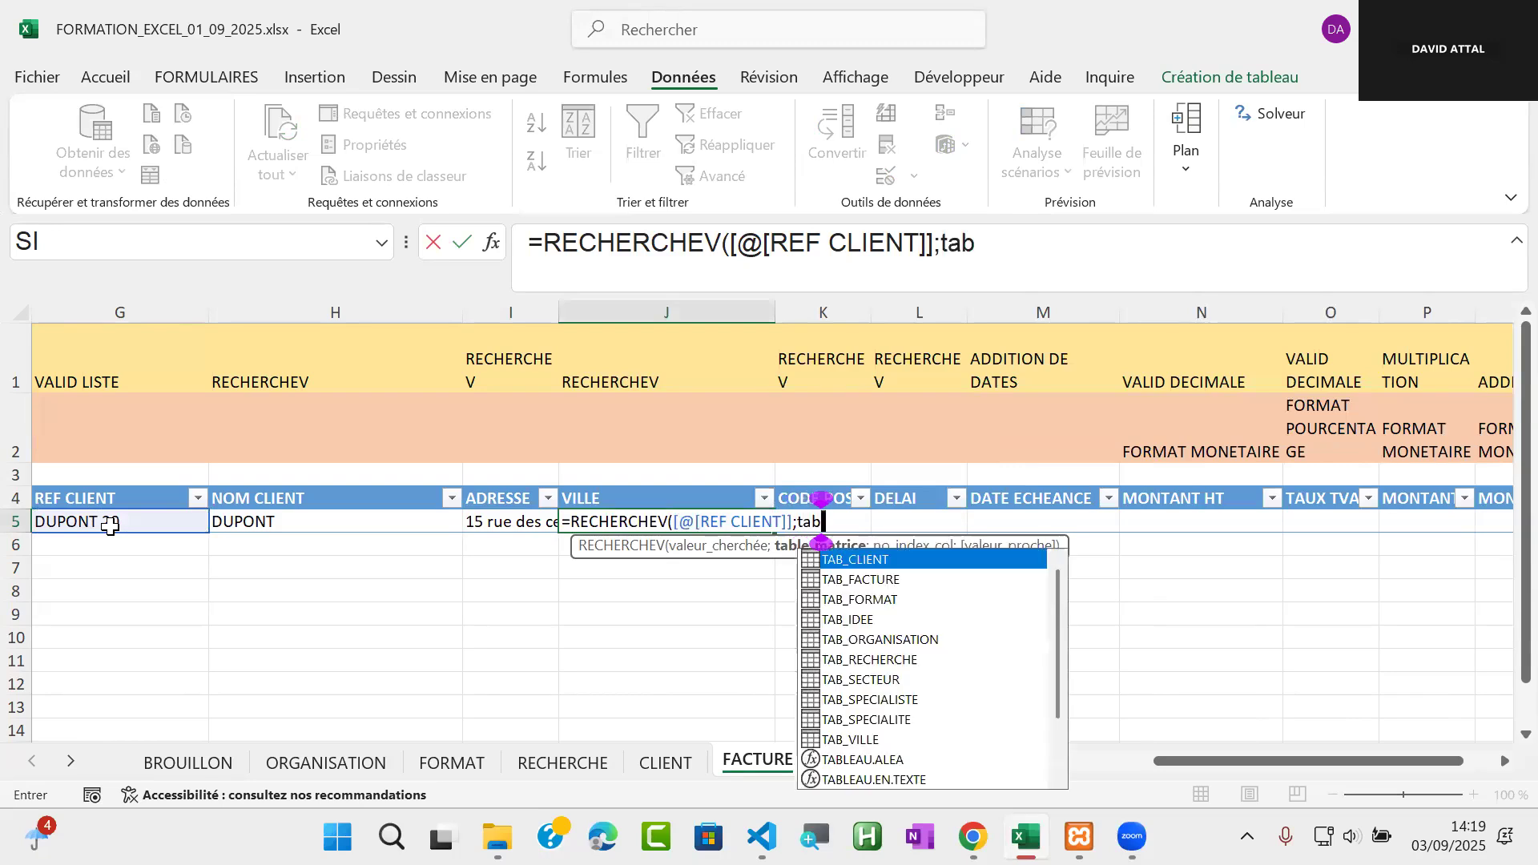
pyautogui.doubleClick(916, 561)
pyautogui.write(';')
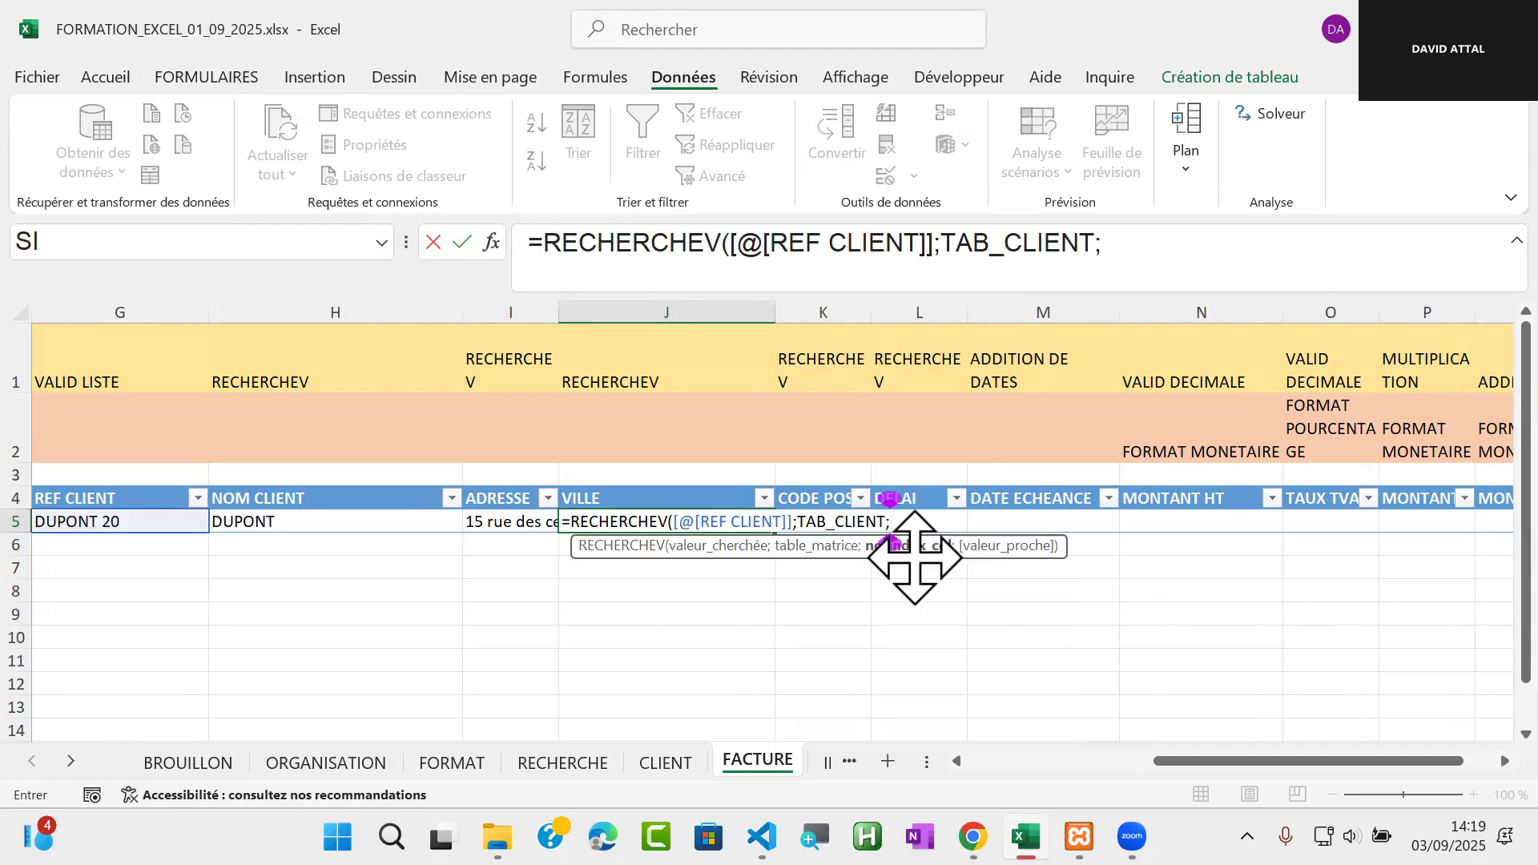
pyautogui.write('9;')
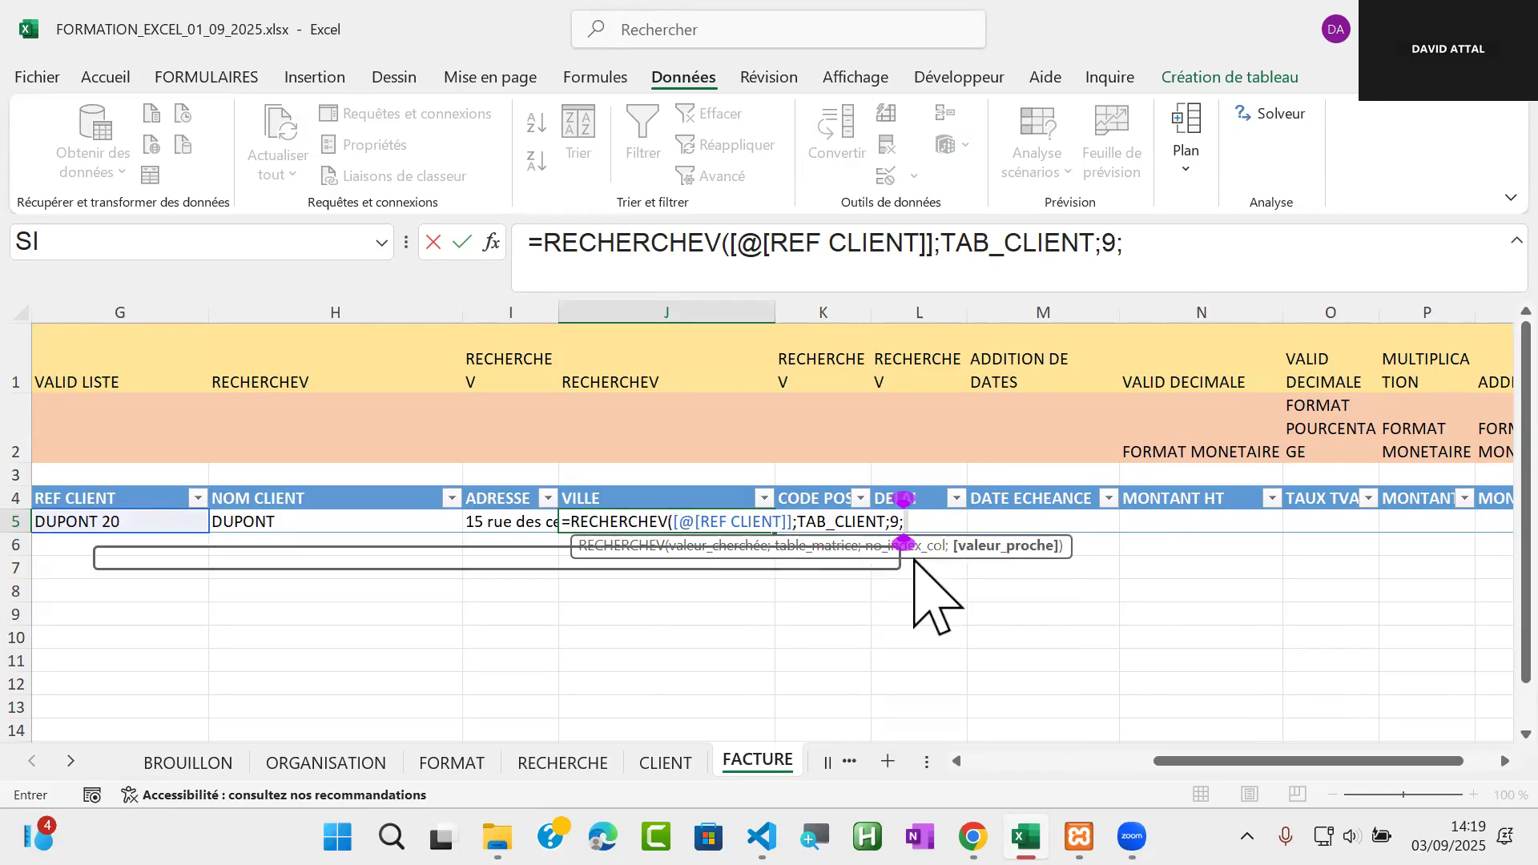
pyautogui.doubleClick(1048, 583)
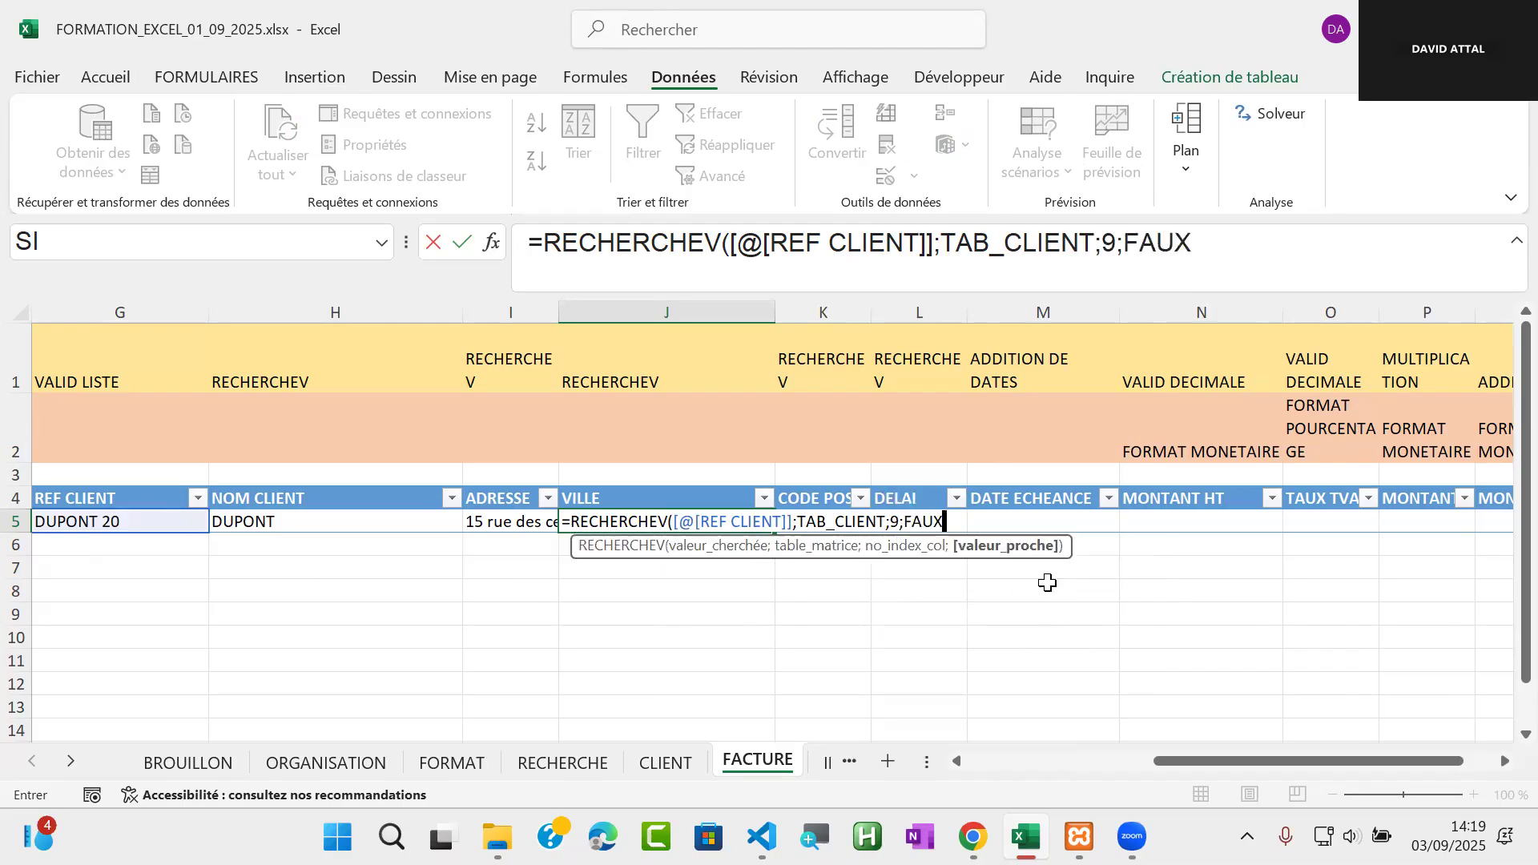
pyautogui.write(')')
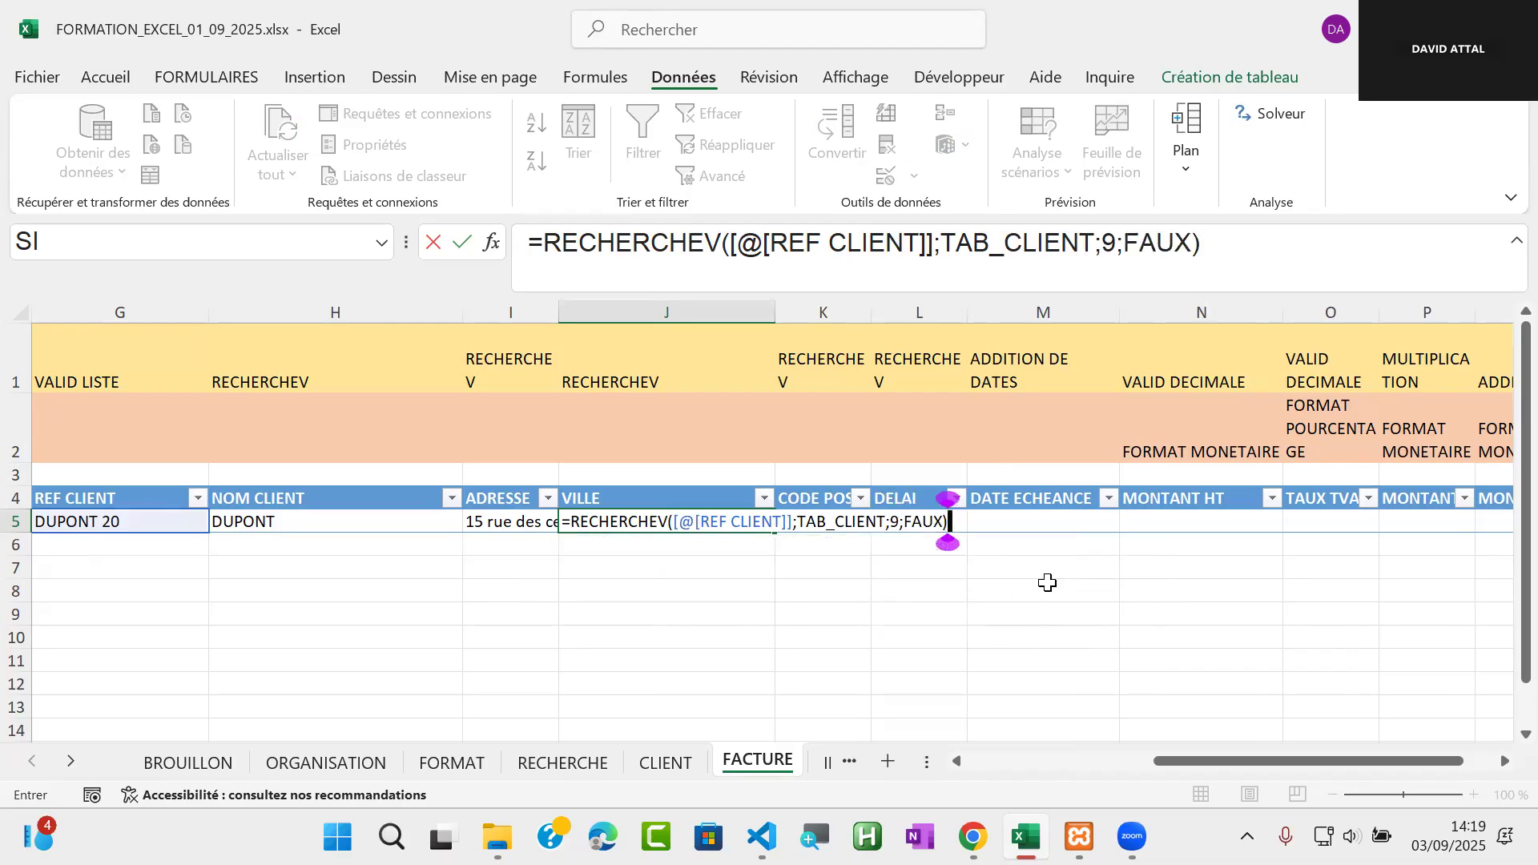
pyautogui.press('Return')
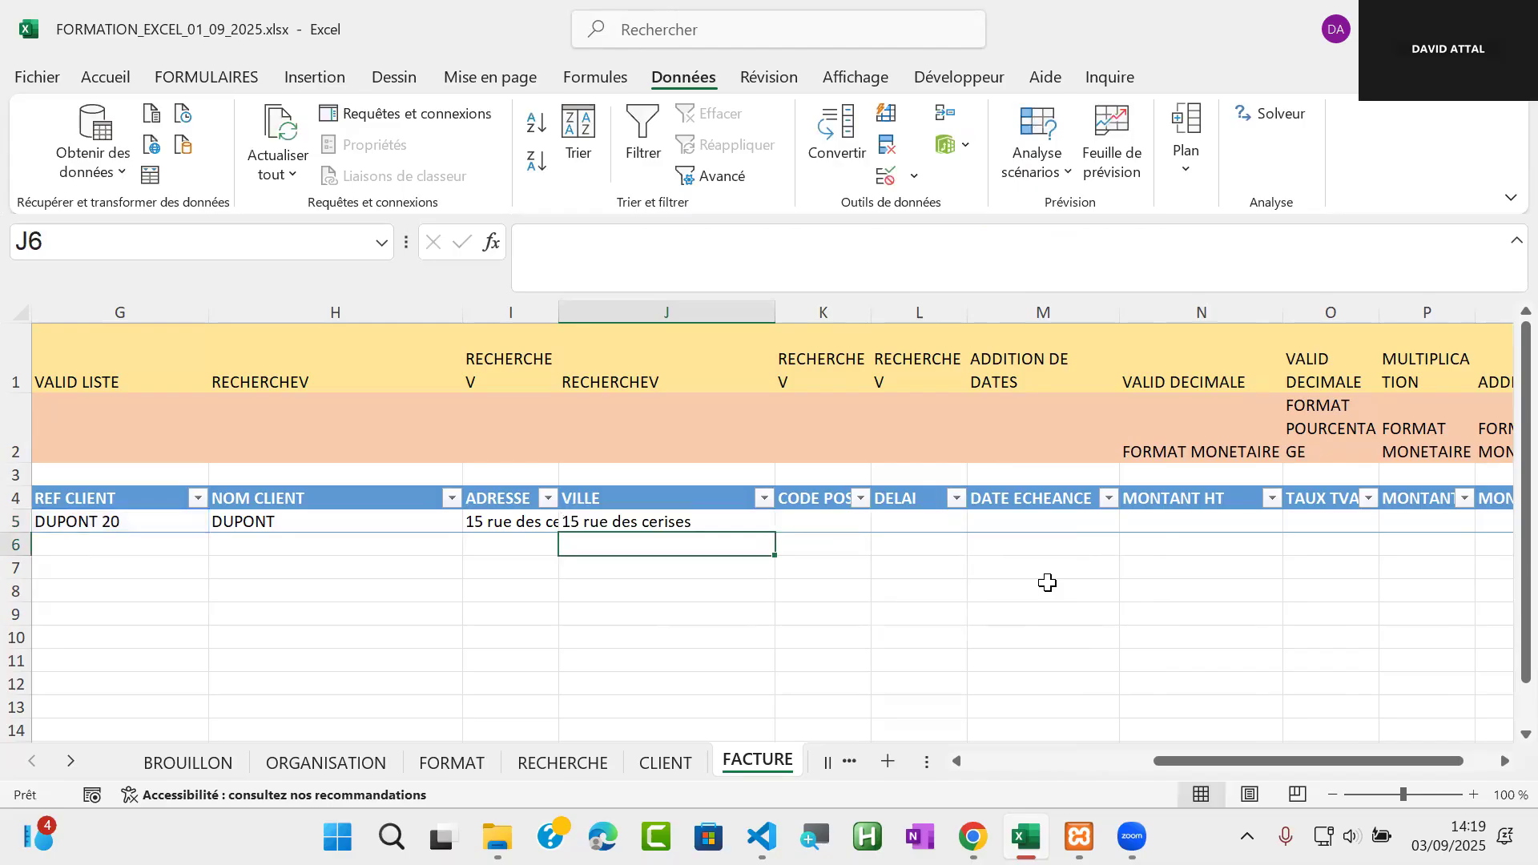
# Check the VILLE column's number on the CLIENT sheet, and set the column index in FACTURE's J5 formula to 10
pyautogui.press('Up')
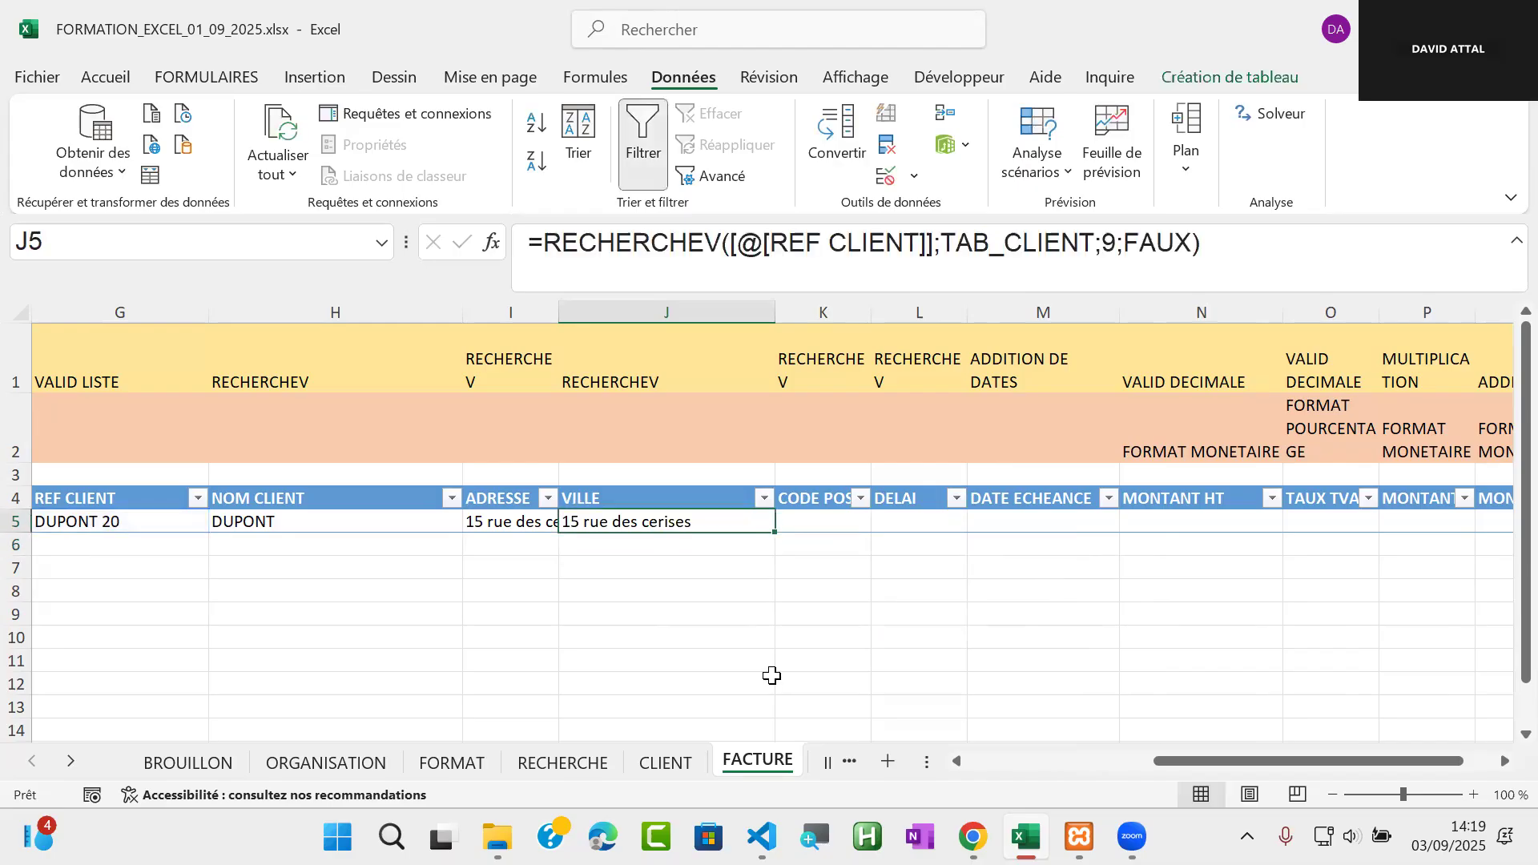
pyautogui.hotkey('ctrl', 'pageup')
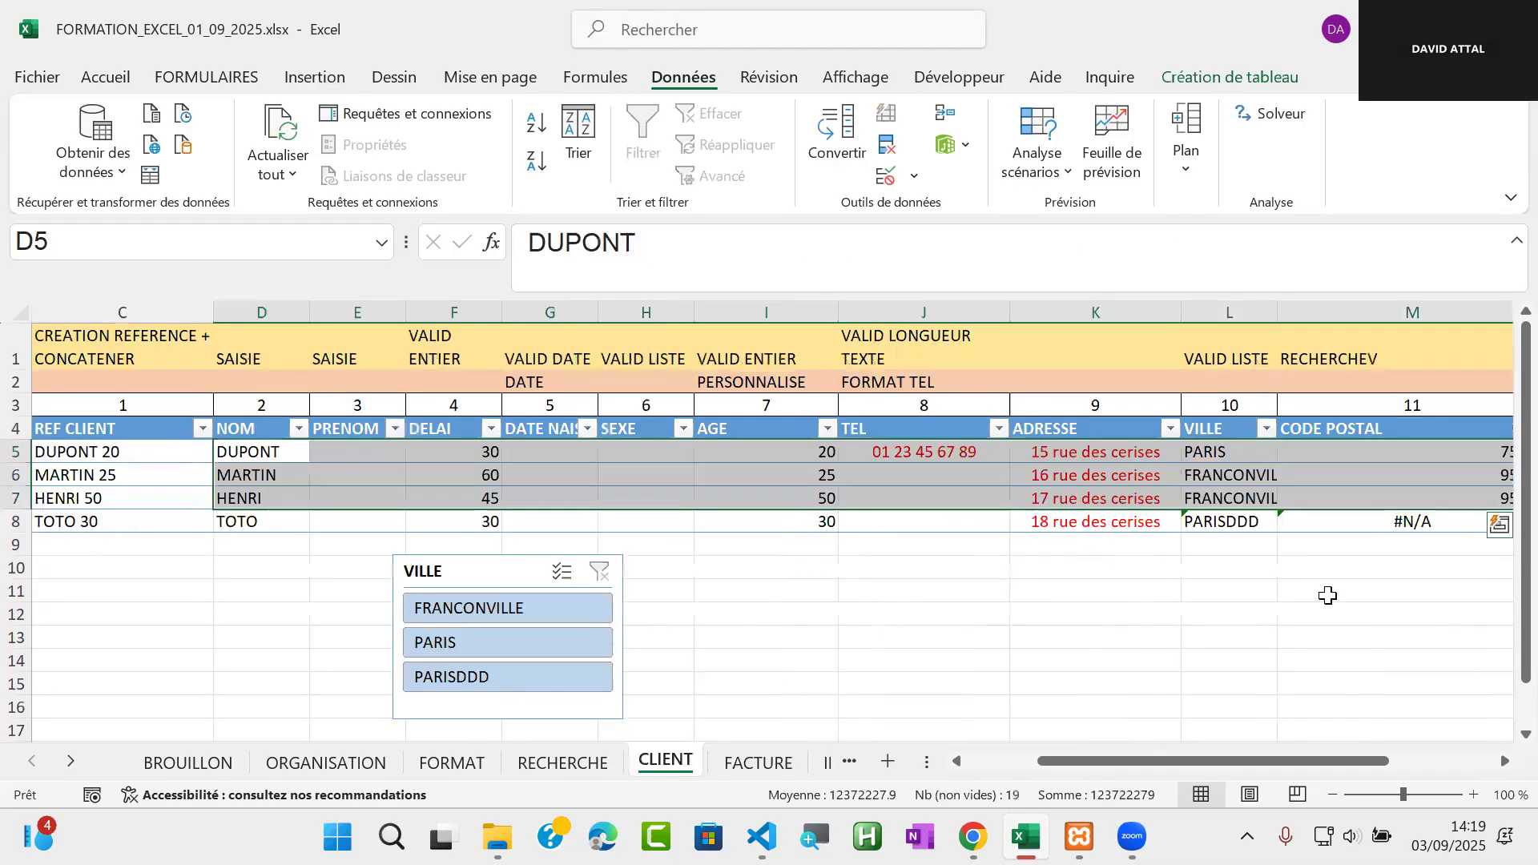
pyautogui.hotkey('ctrl', 'pagedown')
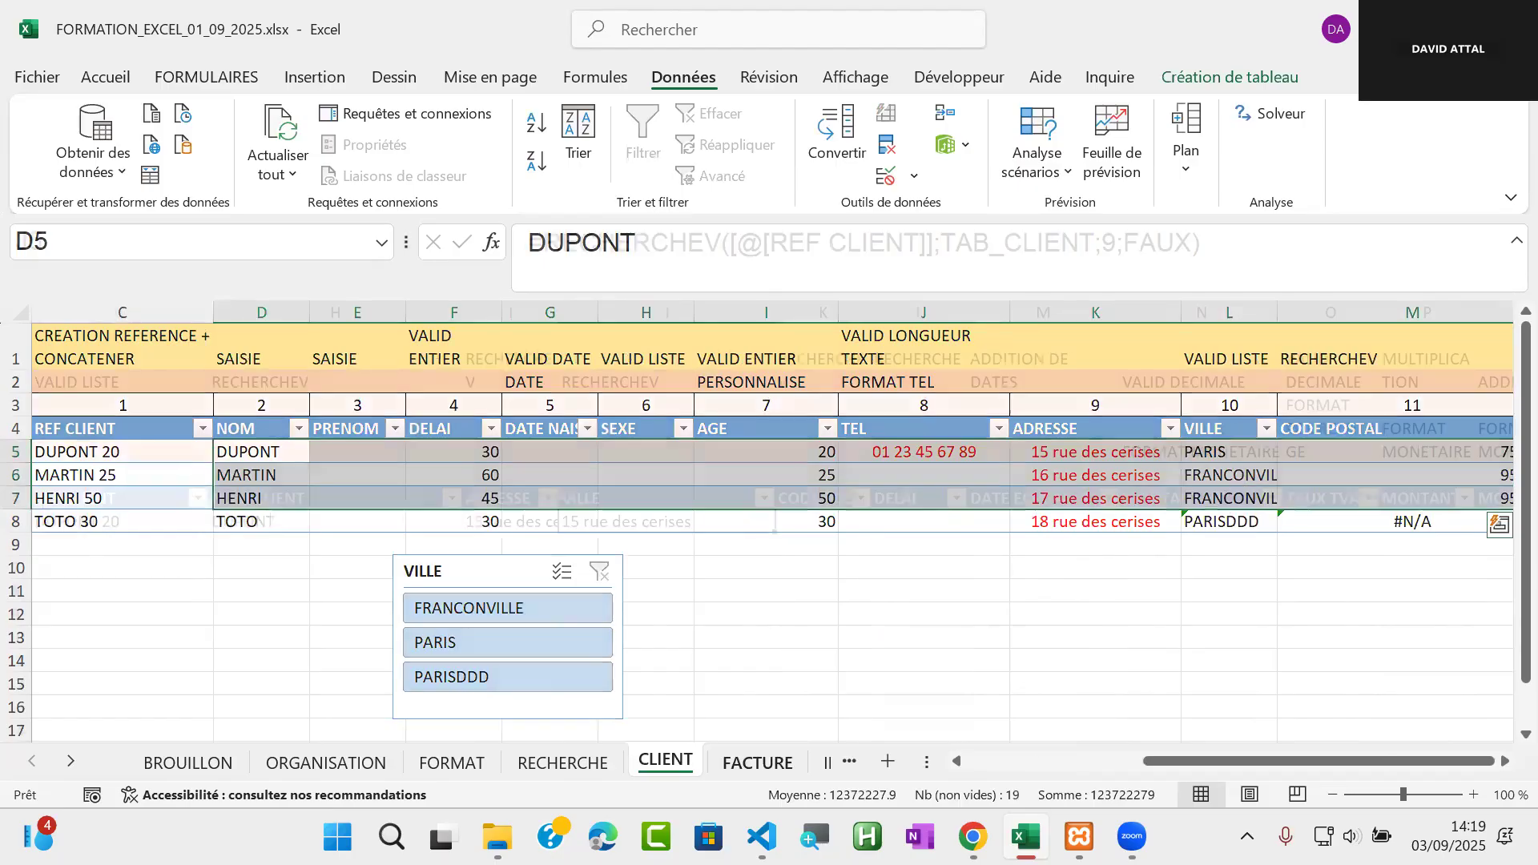
pyautogui.click(1111, 238)
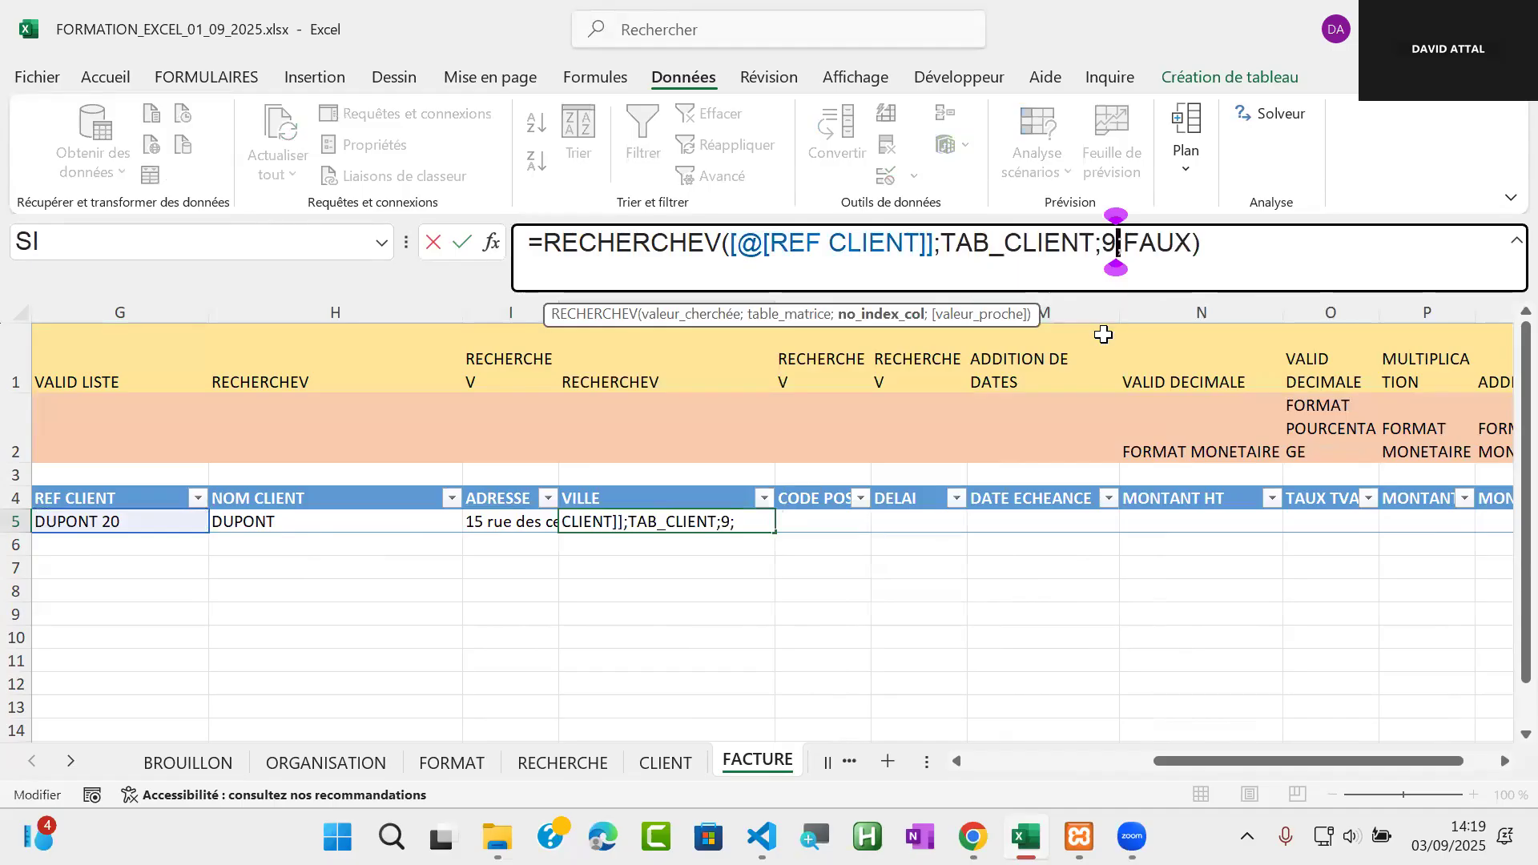
pyautogui.press('BackSpace')
pyautogui.write('10')
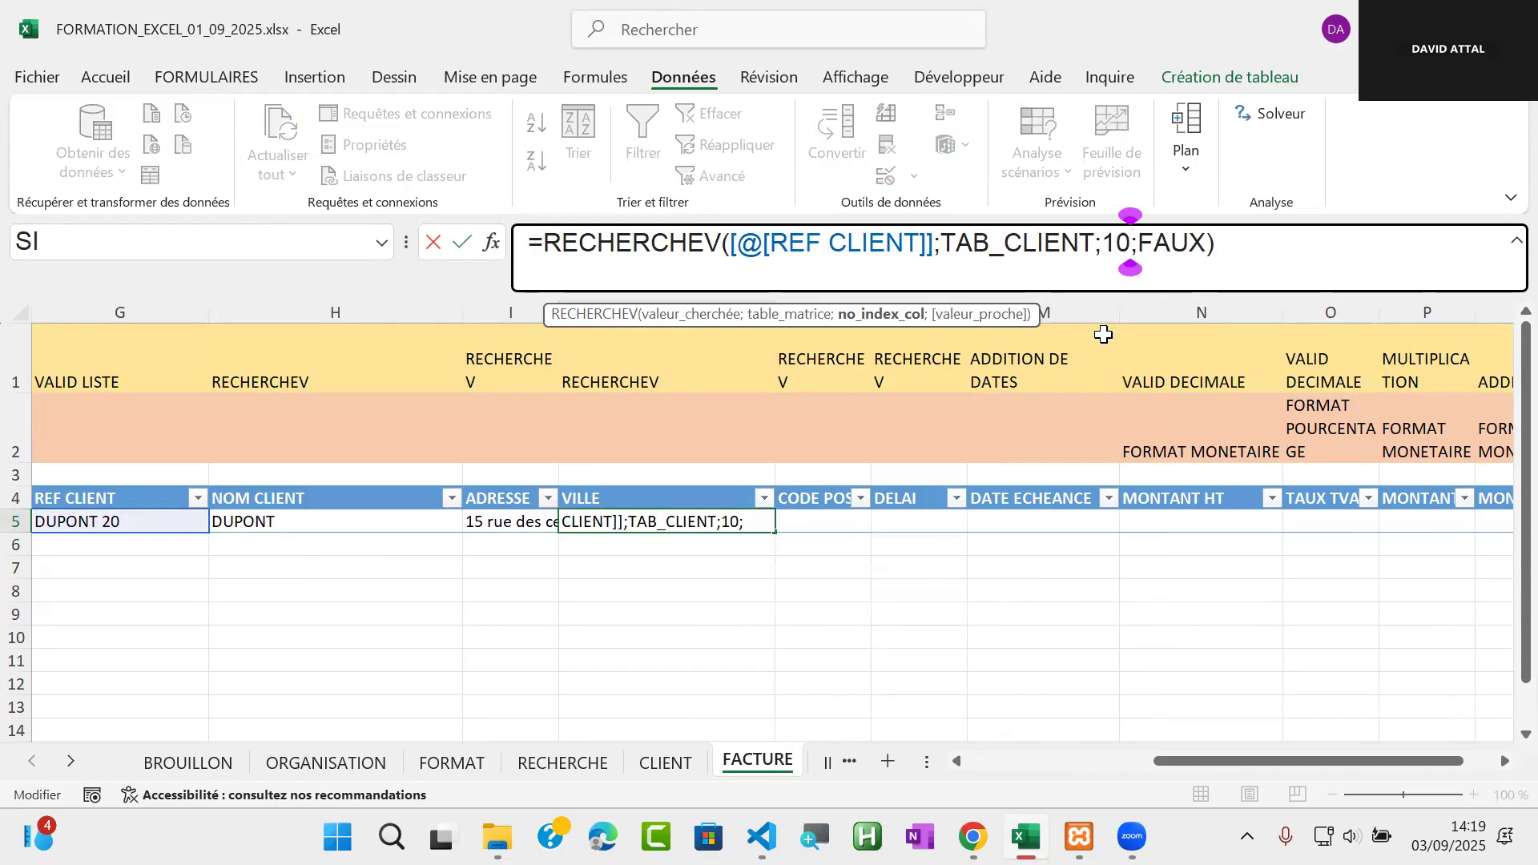
pyautogui.click(838, 521)
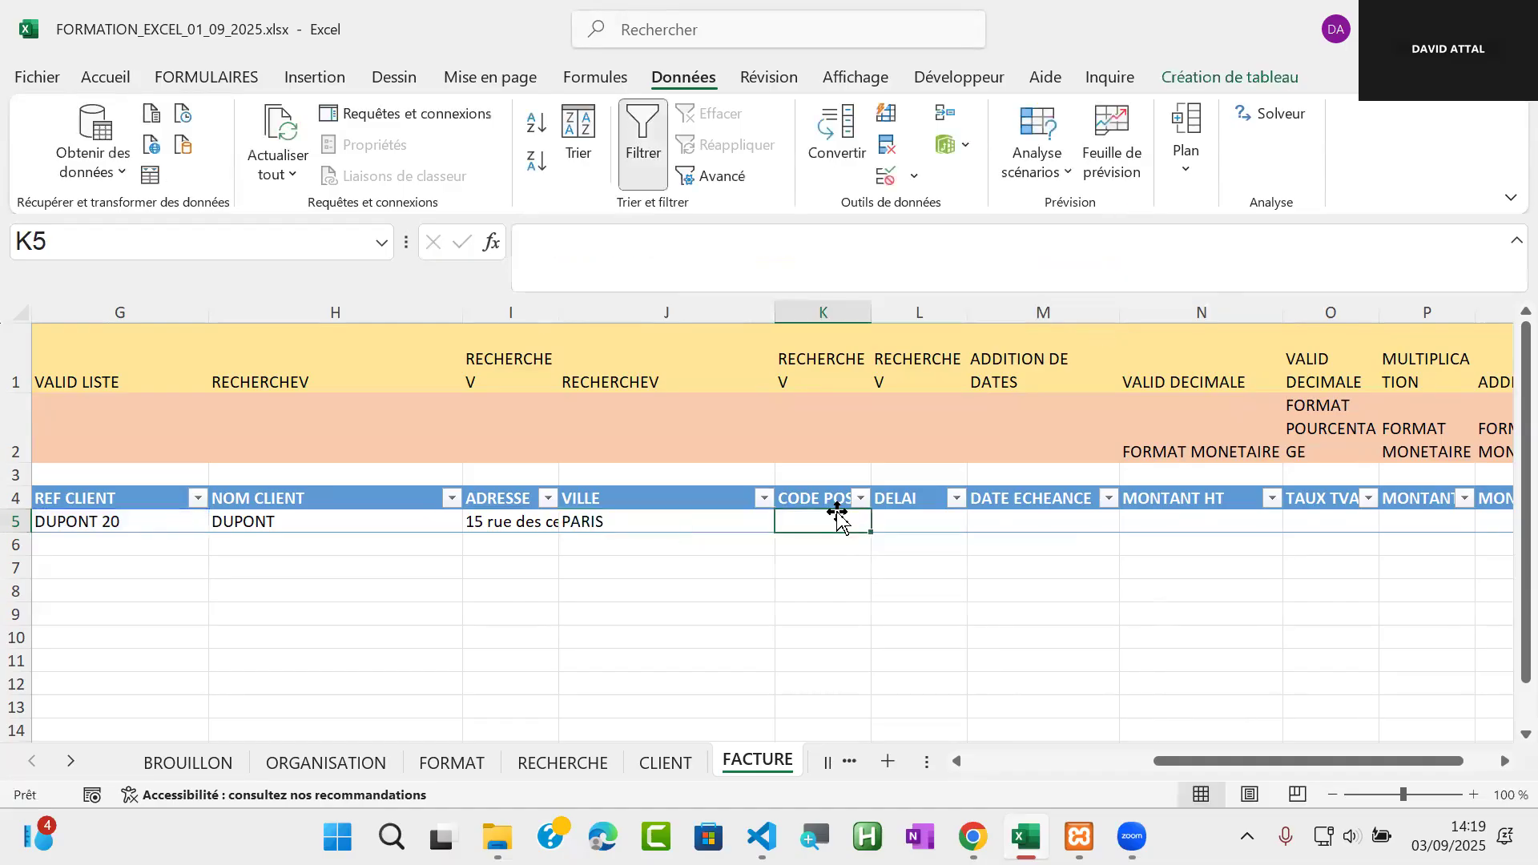
# Check the CODE POSTAL column's number on the CLIENT sheet, and copy J5's formula =RECHERCHEV([@[REF CLIENT]];TAB_CLIENT;10;FAUX) into the CODE POSTAL cell K5 of FACTURE
pyautogui.click(658, 765)
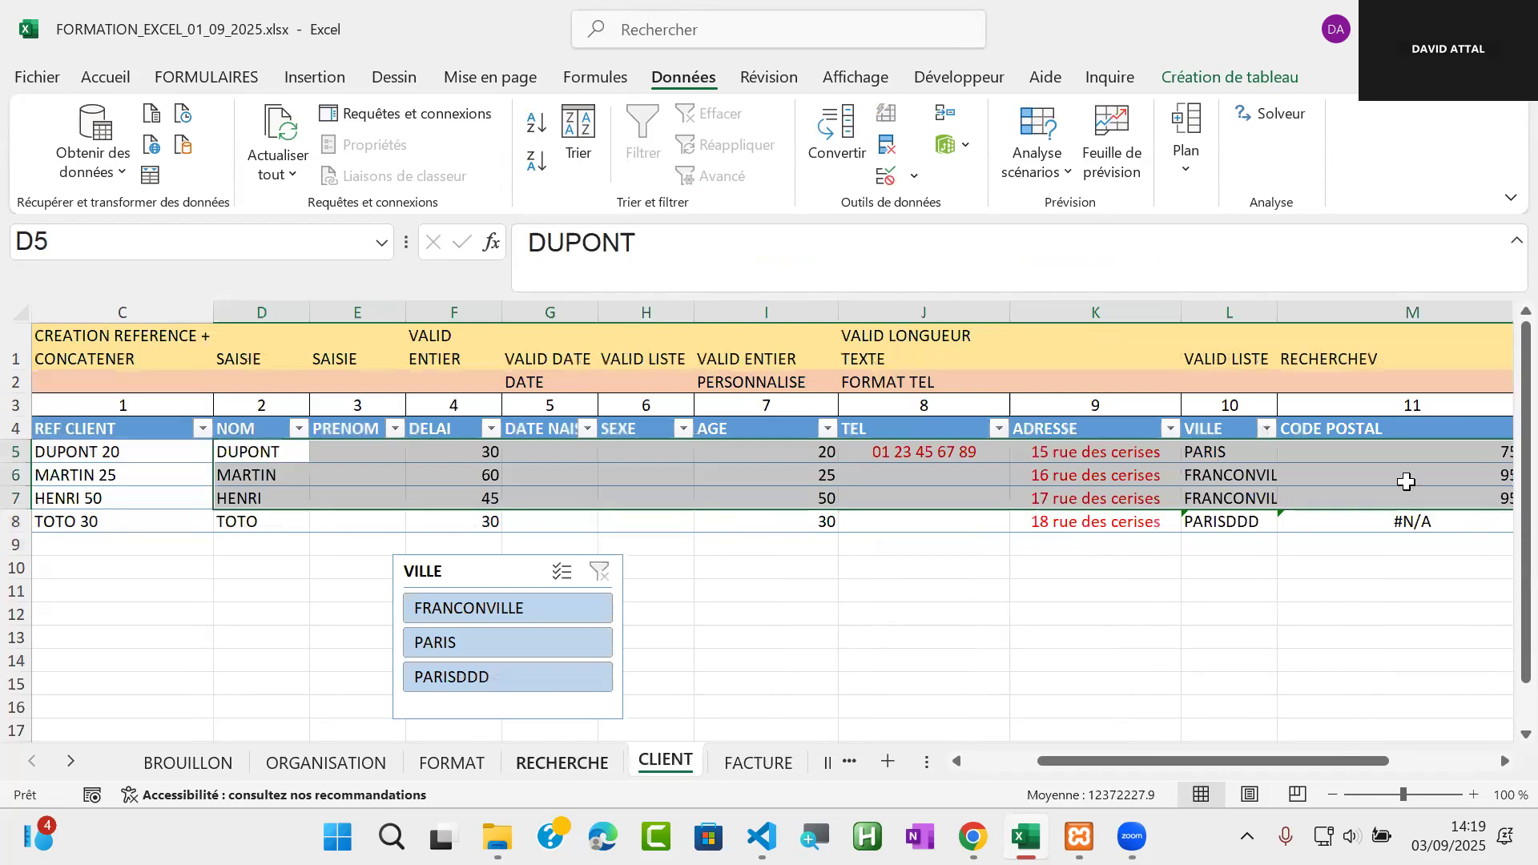
pyautogui.hscroll(3, 1399, 513)
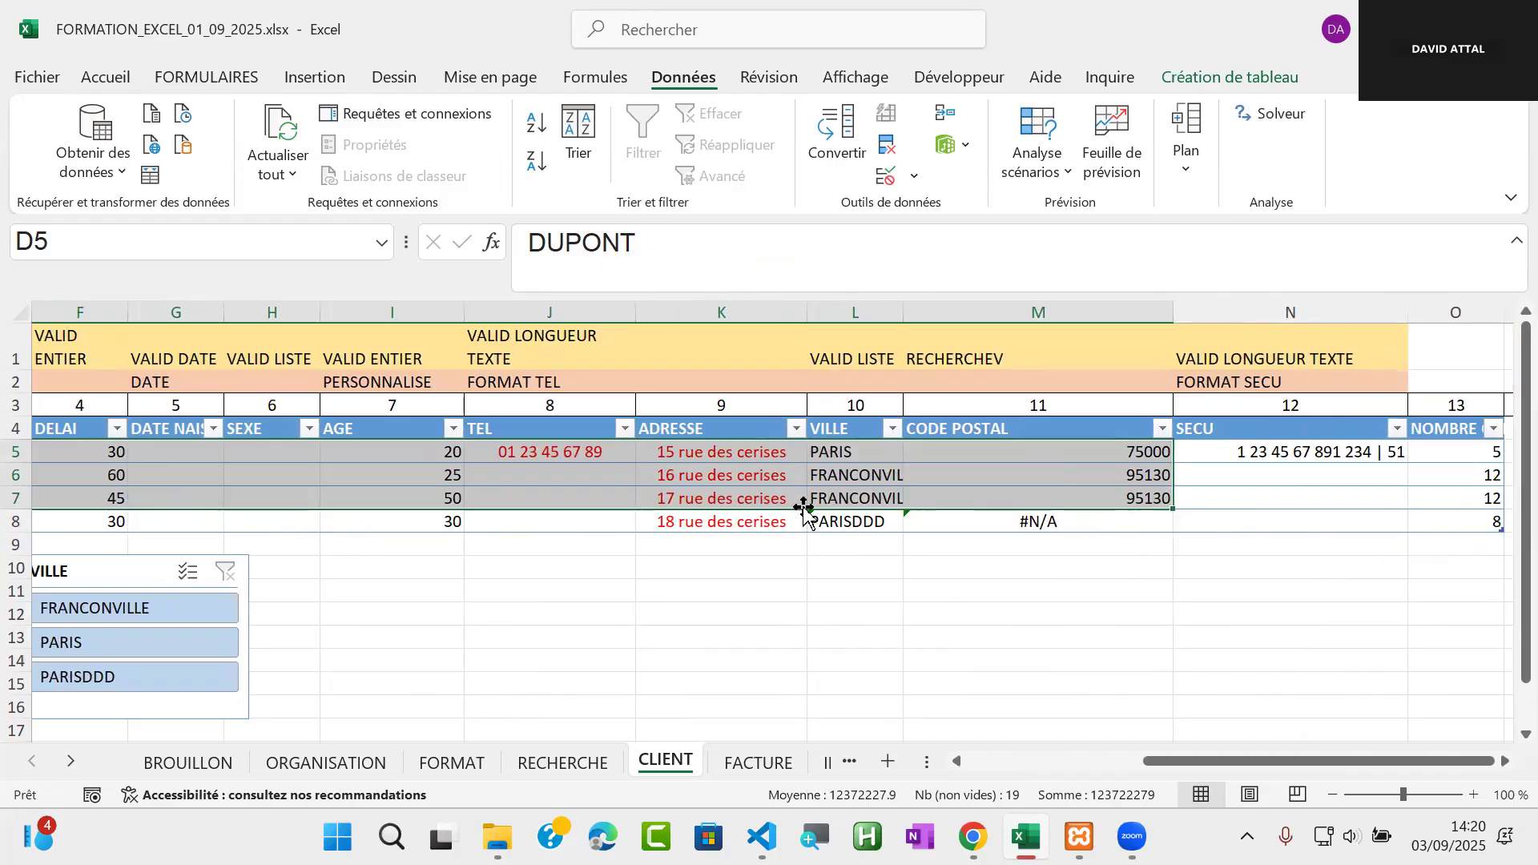
pyautogui.hotkey('ctrl', 'pagedown')
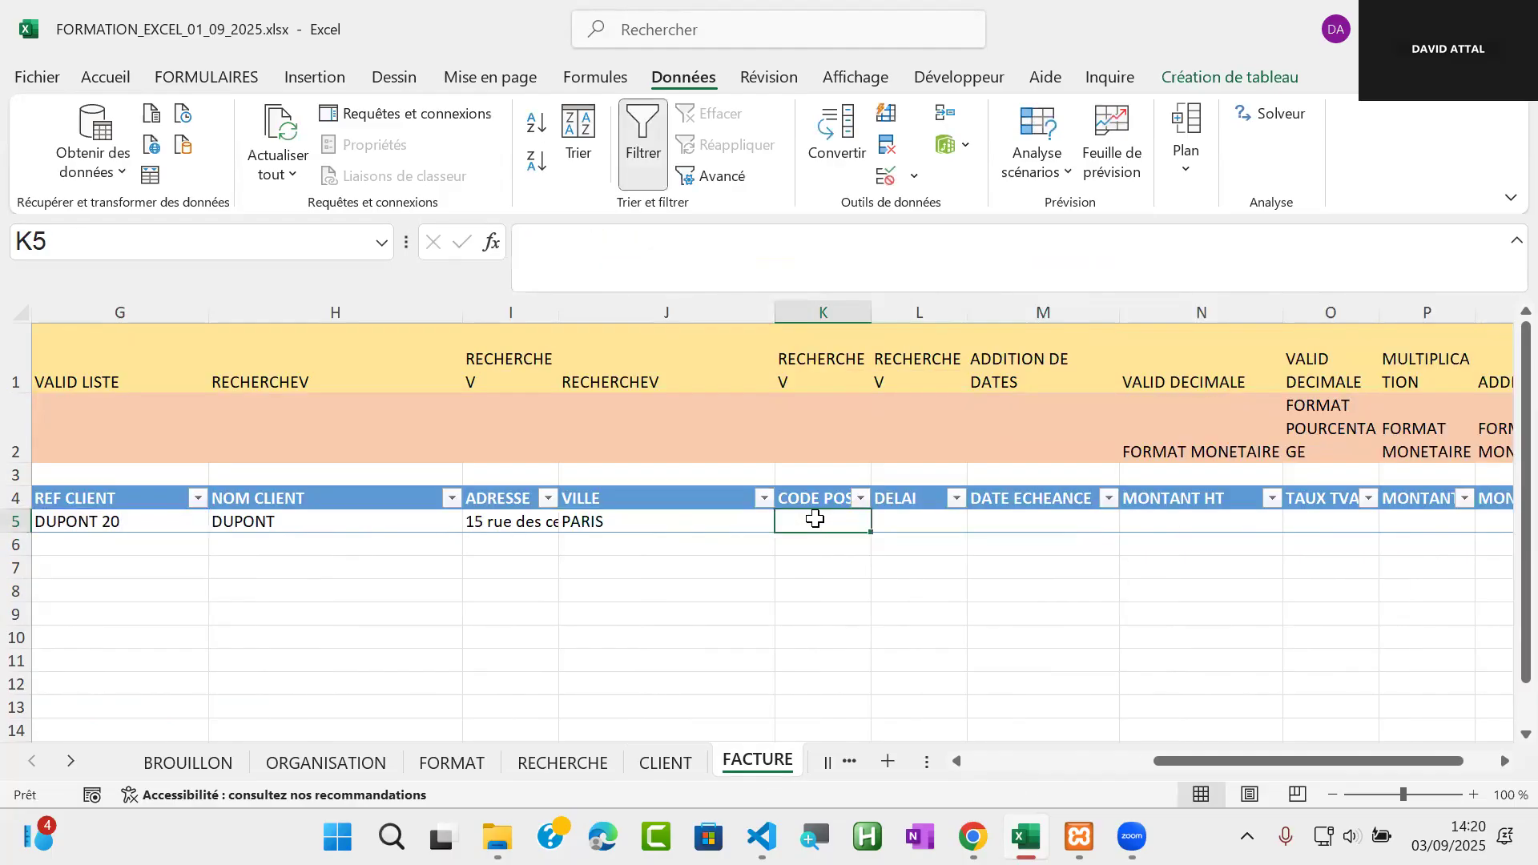
pyautogui.click(661, 519)
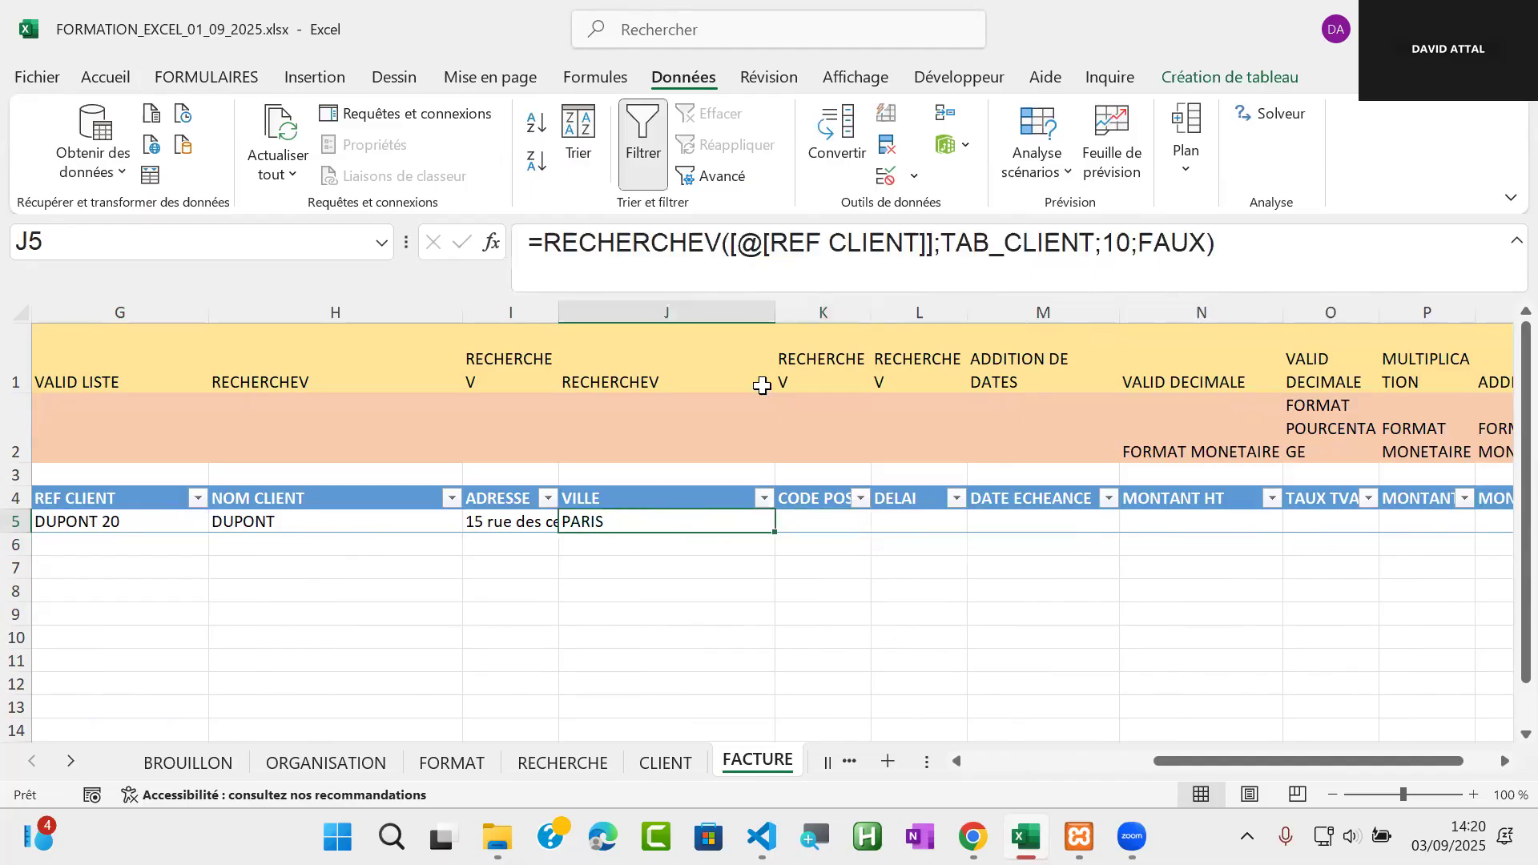
pyautogui.moveTo(544, 247); pyautogui.dragTo(1225, 237)
pyautogui.hotkey('ctrl', 'c')
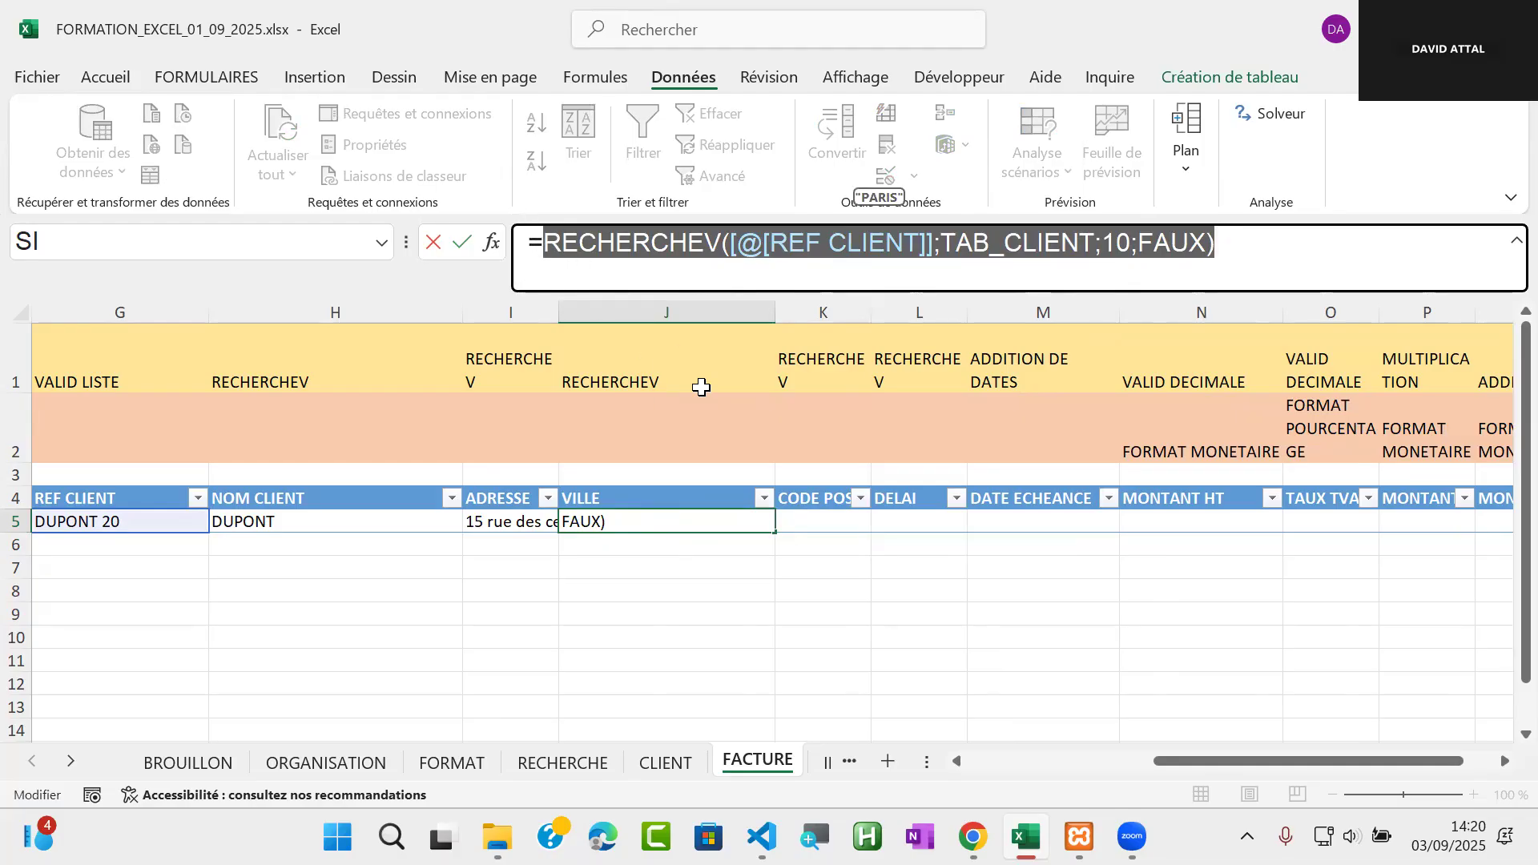
pyautogui.press('Escape')
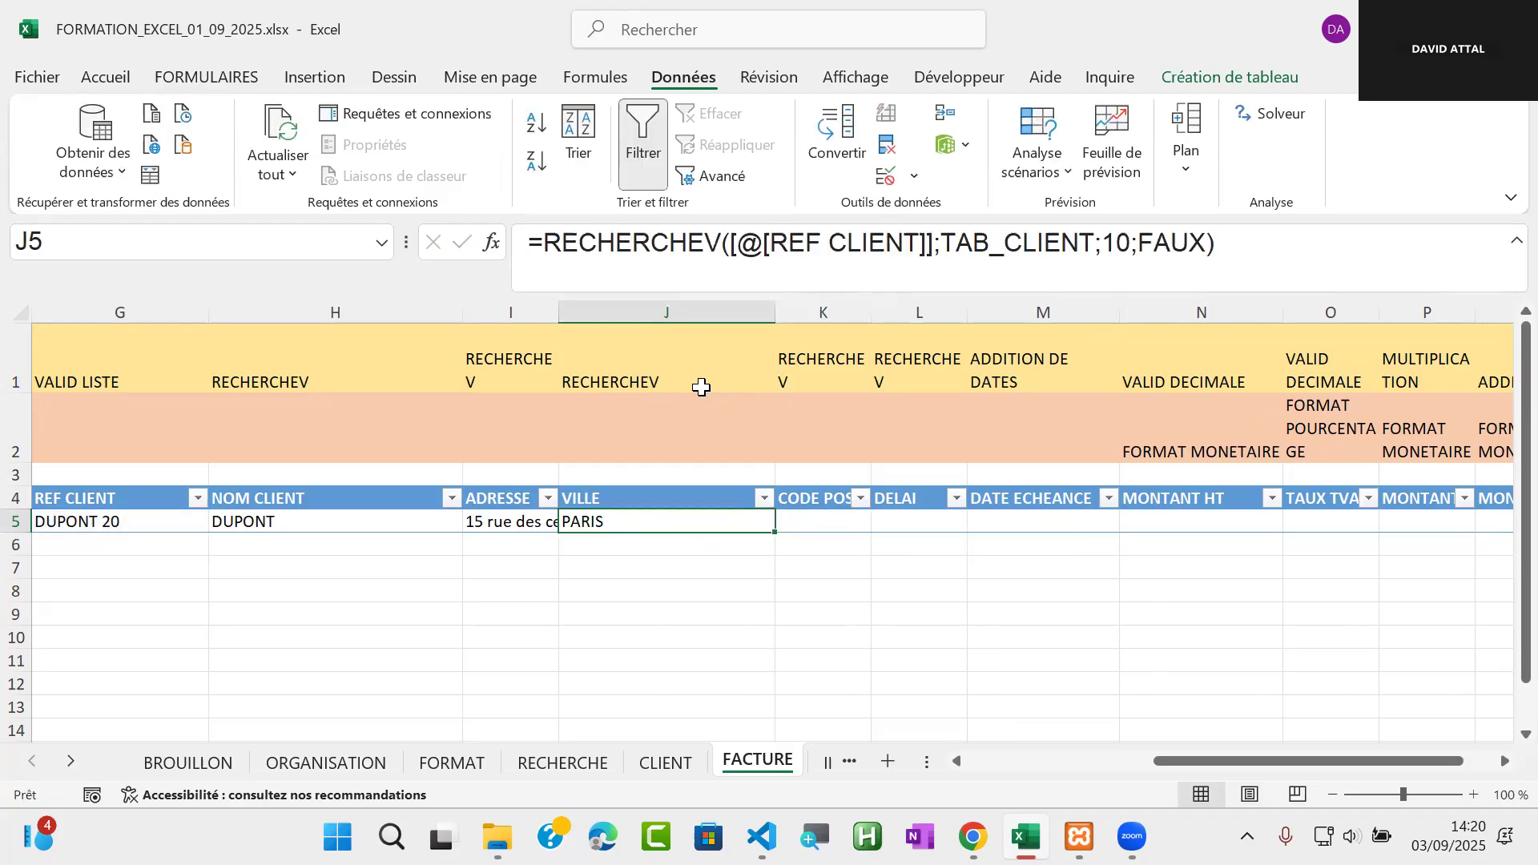
pyautogui.click(841, 522)
pyautogui.hotkey('ctrl', 'v')
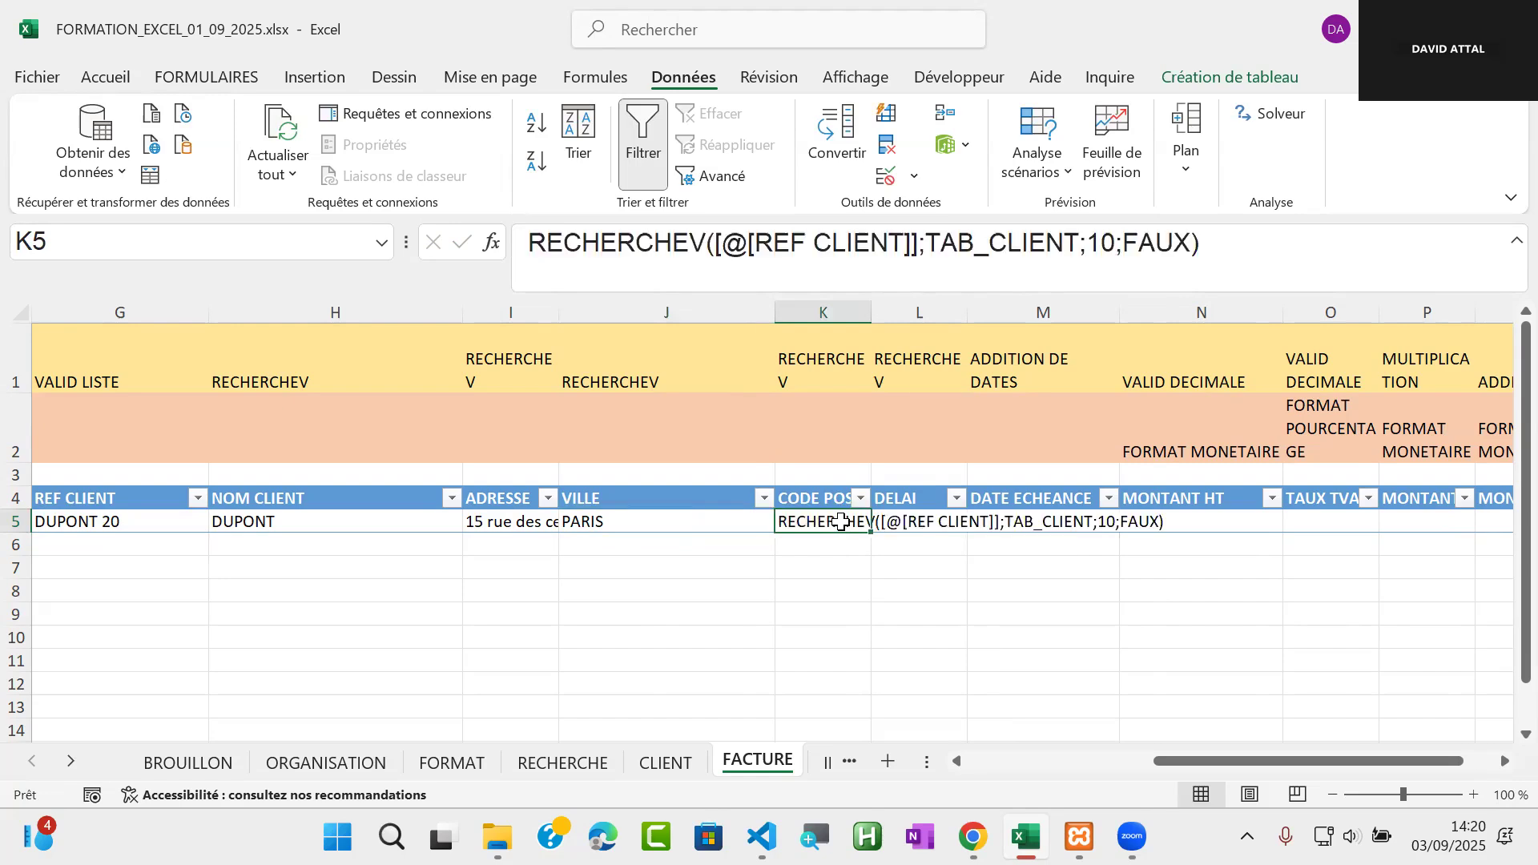
pyautogui.click(530, 252)
pyautogui.write('=')
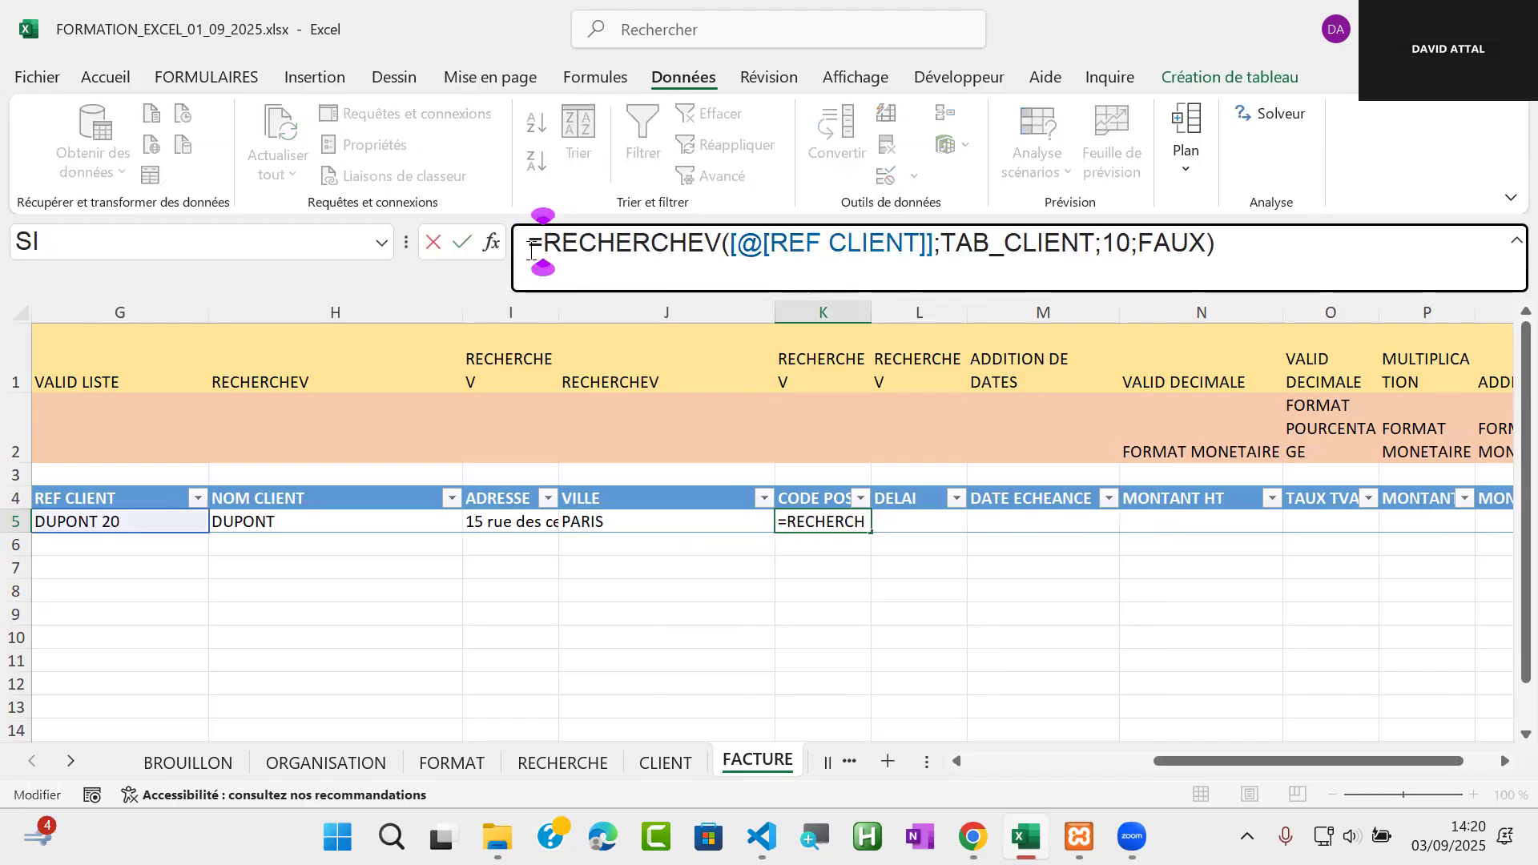
pyautogui.press('Return')
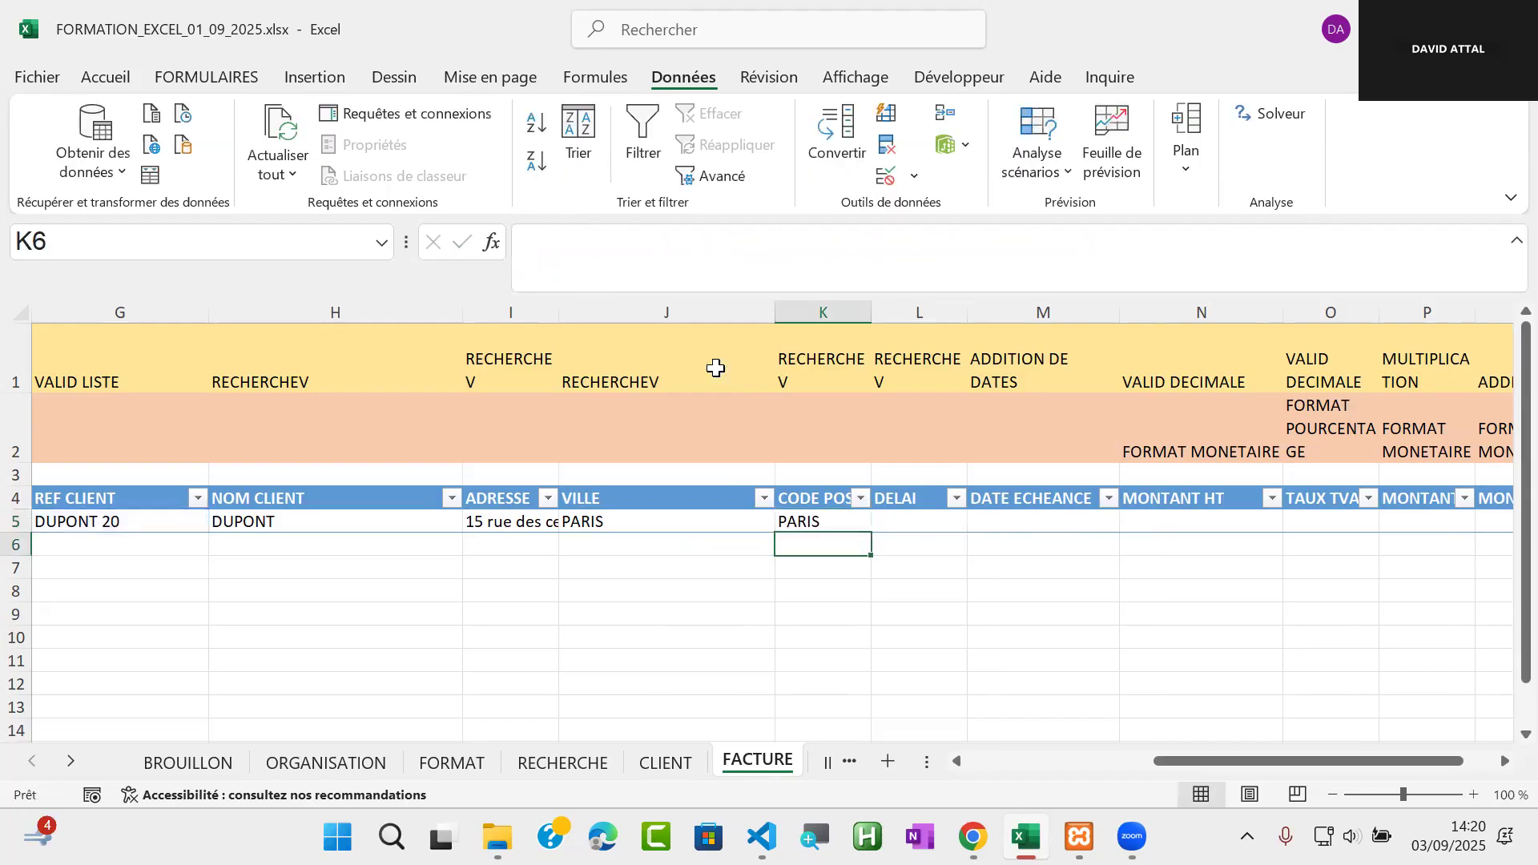
# Set the column index in the CODE POSTAL formula in K5 to 11
pyautogui.click(817, 521)
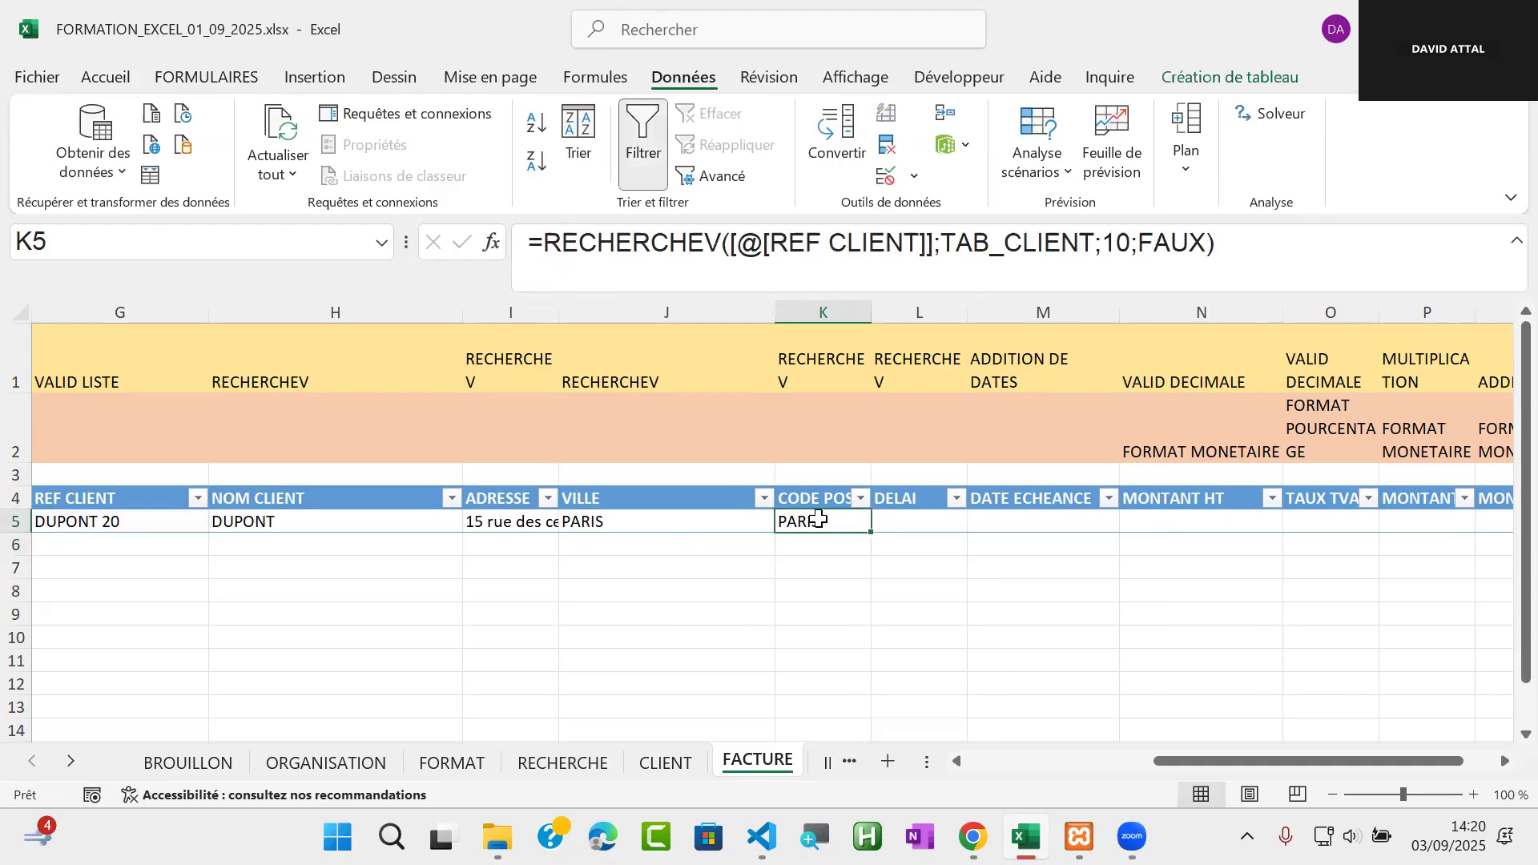
pyautogui.click(1130, 241)
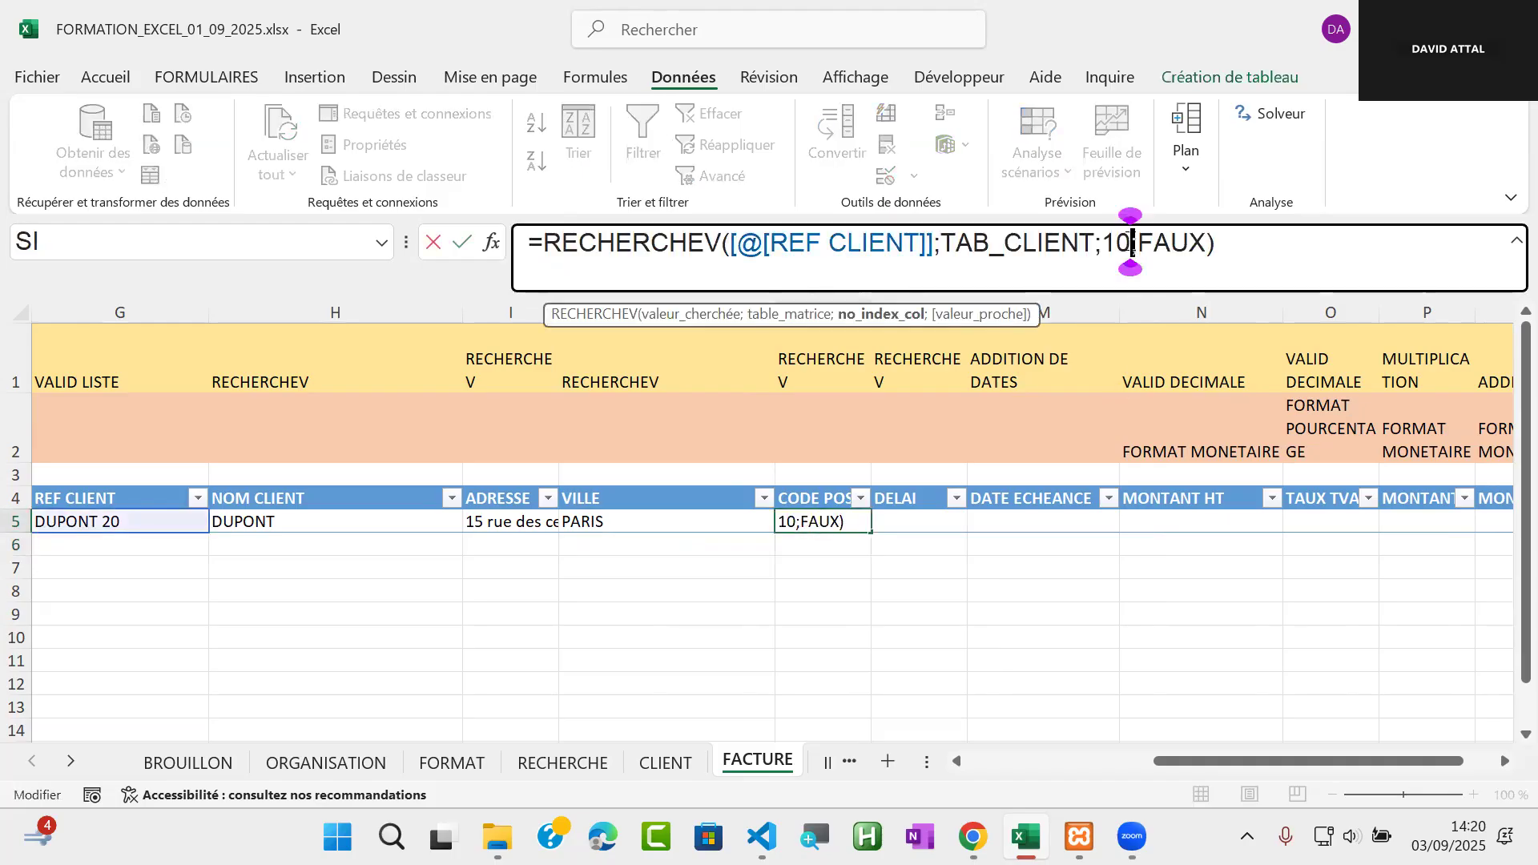
pyautogui.press('BackSpace')
pyautogui.write('1')
pyautogui.press('Return')
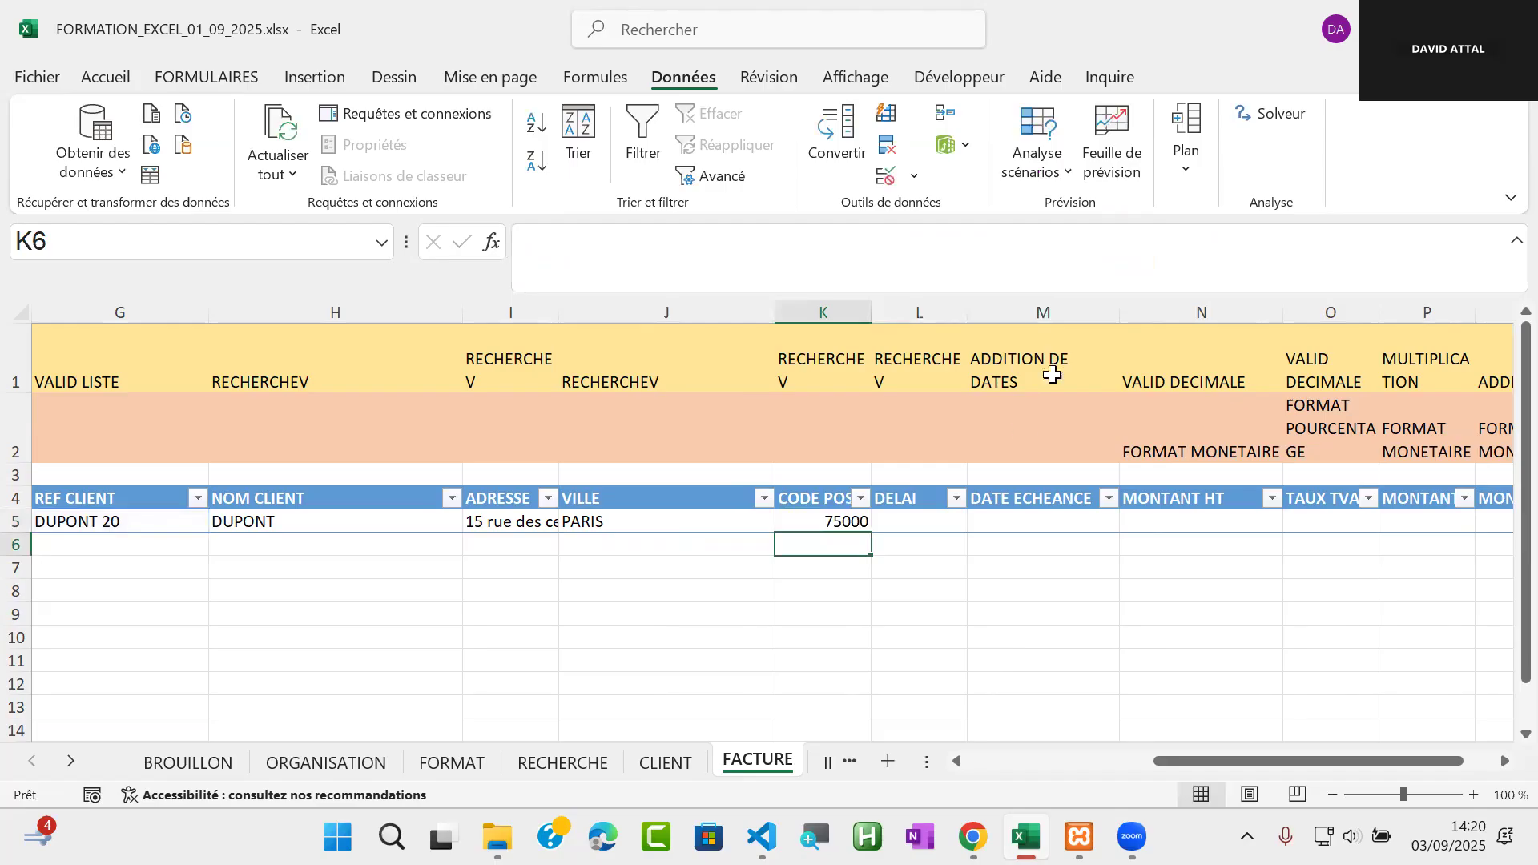
# Look up the DELAI column's number on the CLIENT sheet and return to FACTURE
pyautogui.click(927, 523)
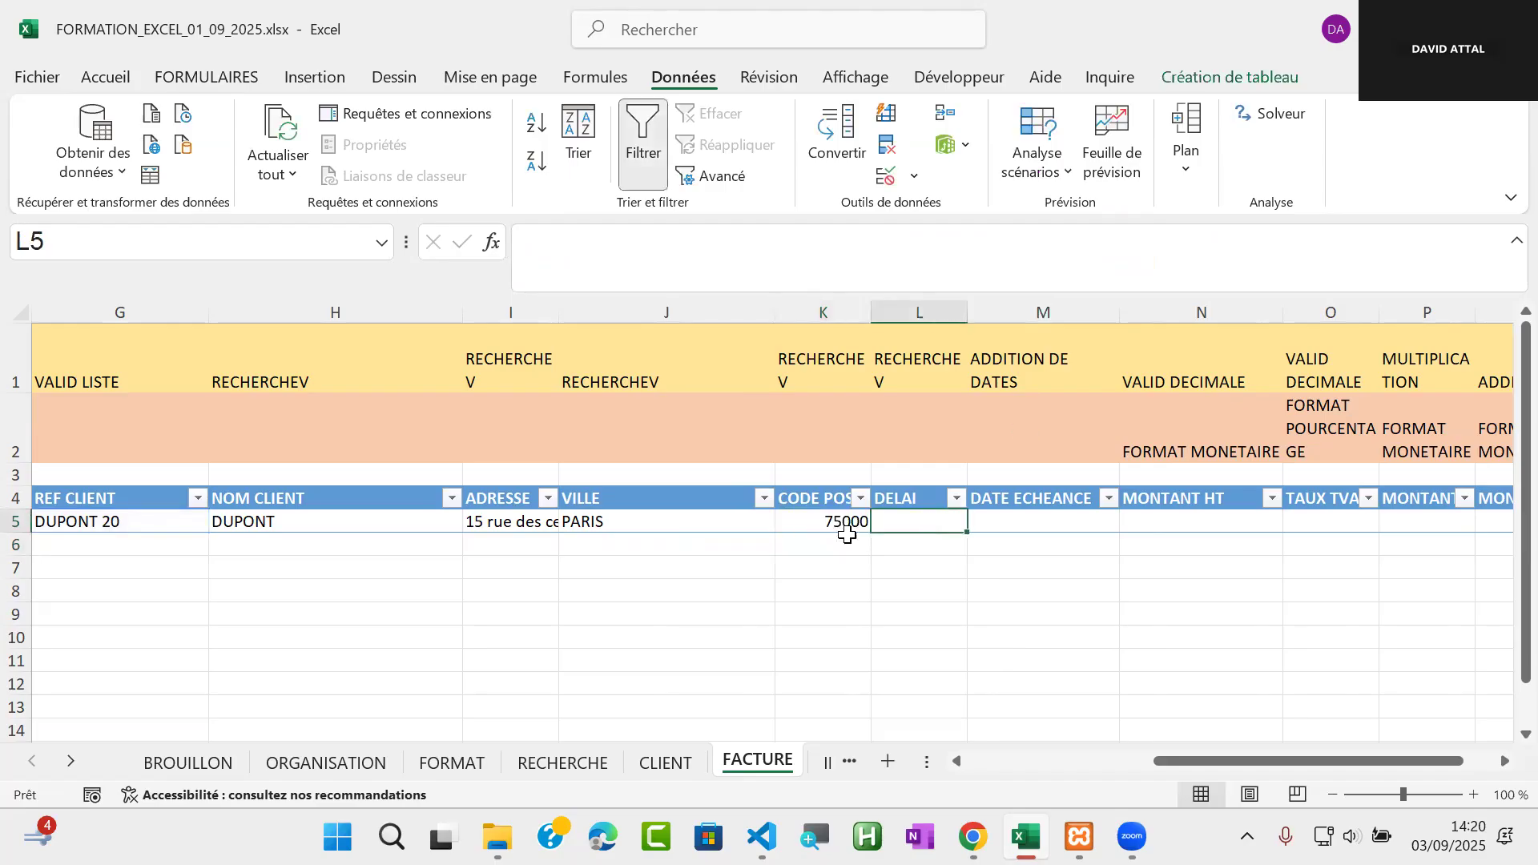
pyautogui.click(664, 765)
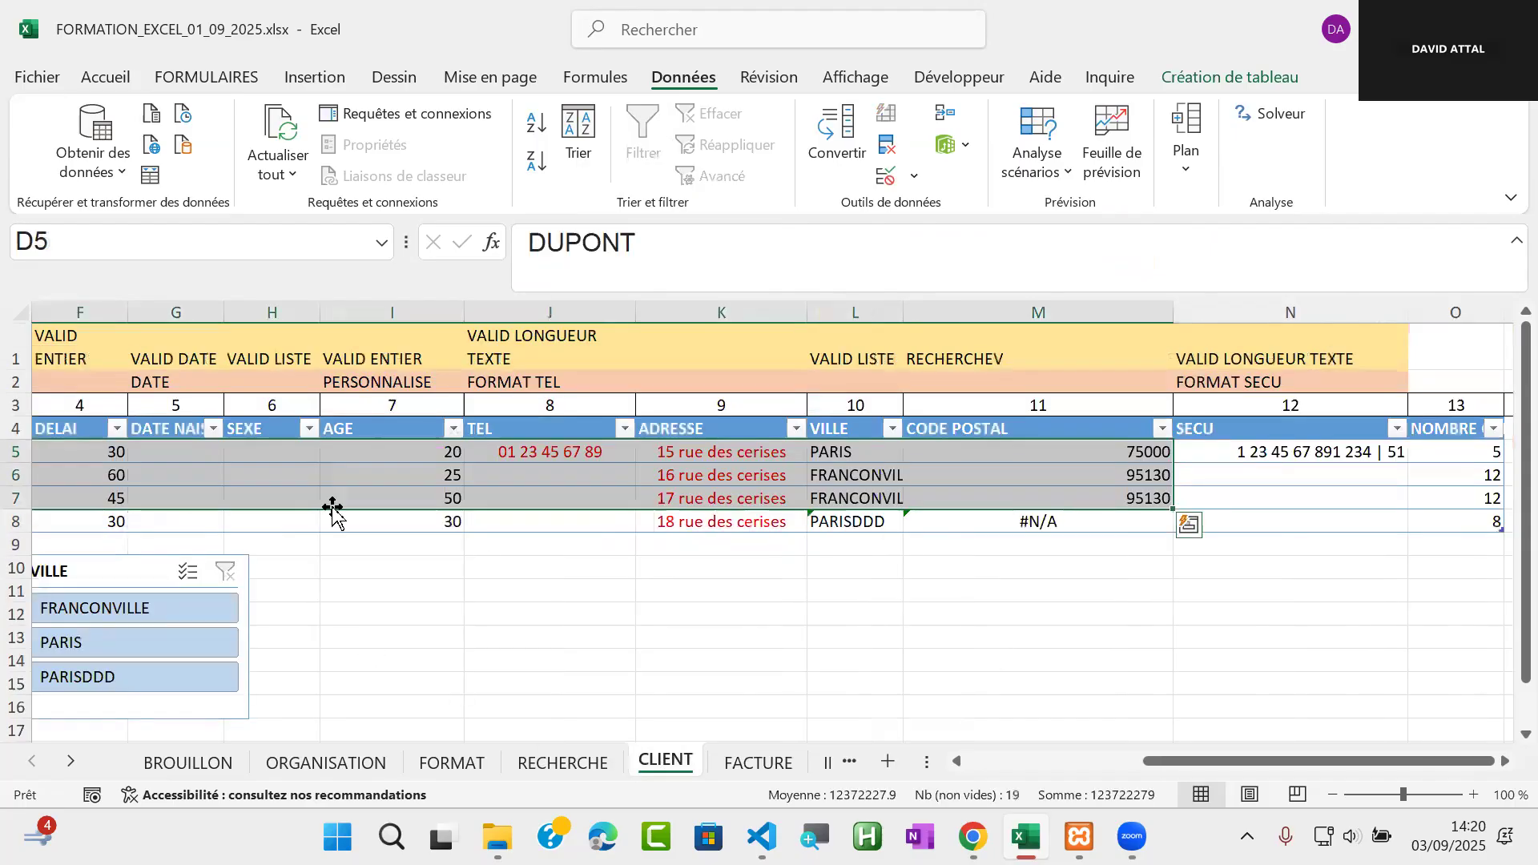
pyautogui.click(353, 560)
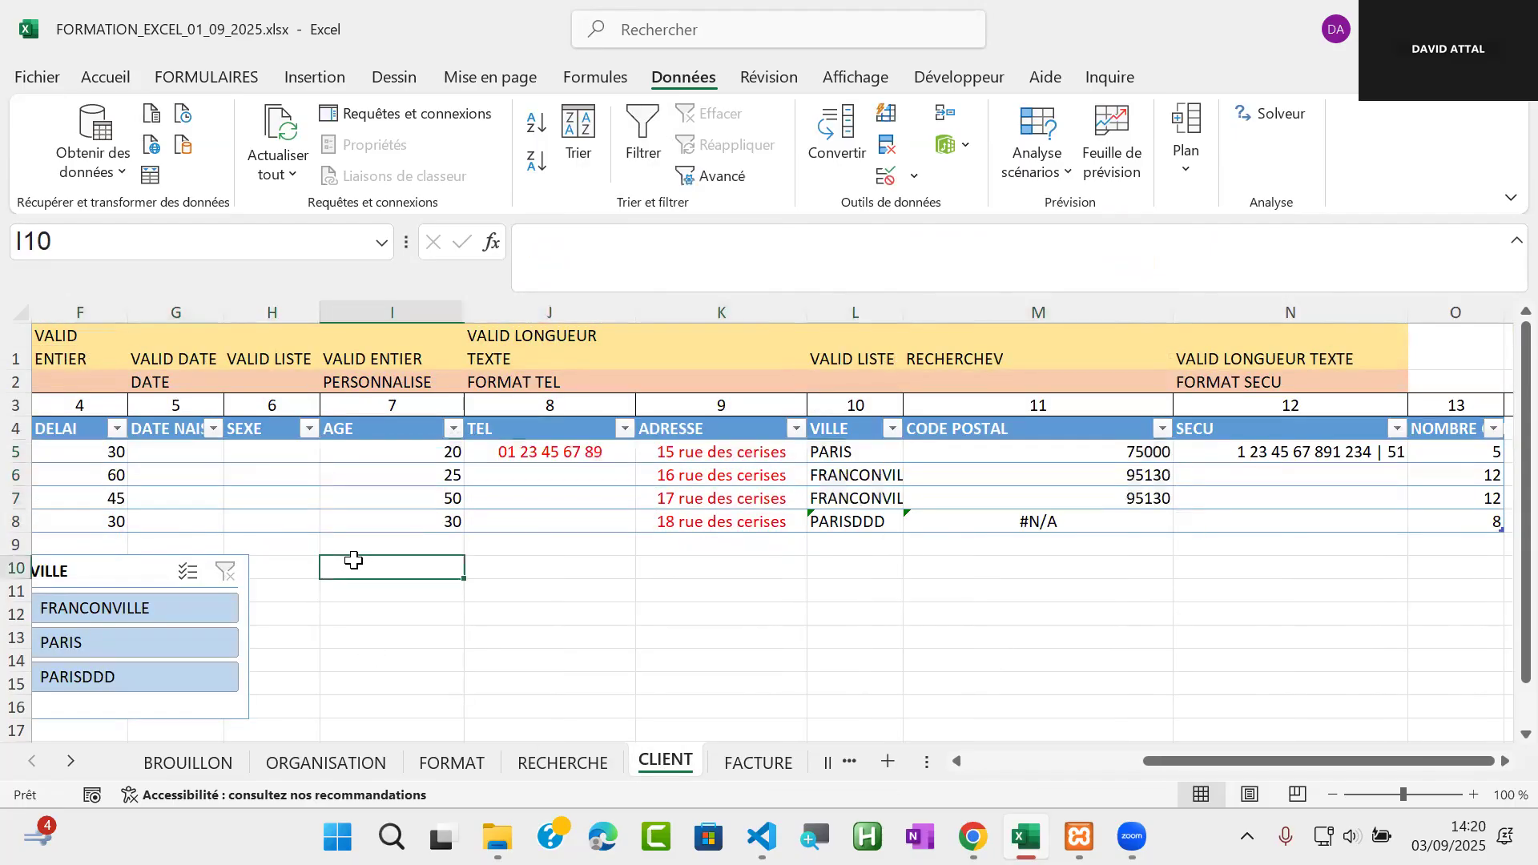
pyautogui.press('Left')
pyautogui.press('Left')
pyautogui.press('Left')
pyautogui.press('Left')
pyautogui.press('Left')
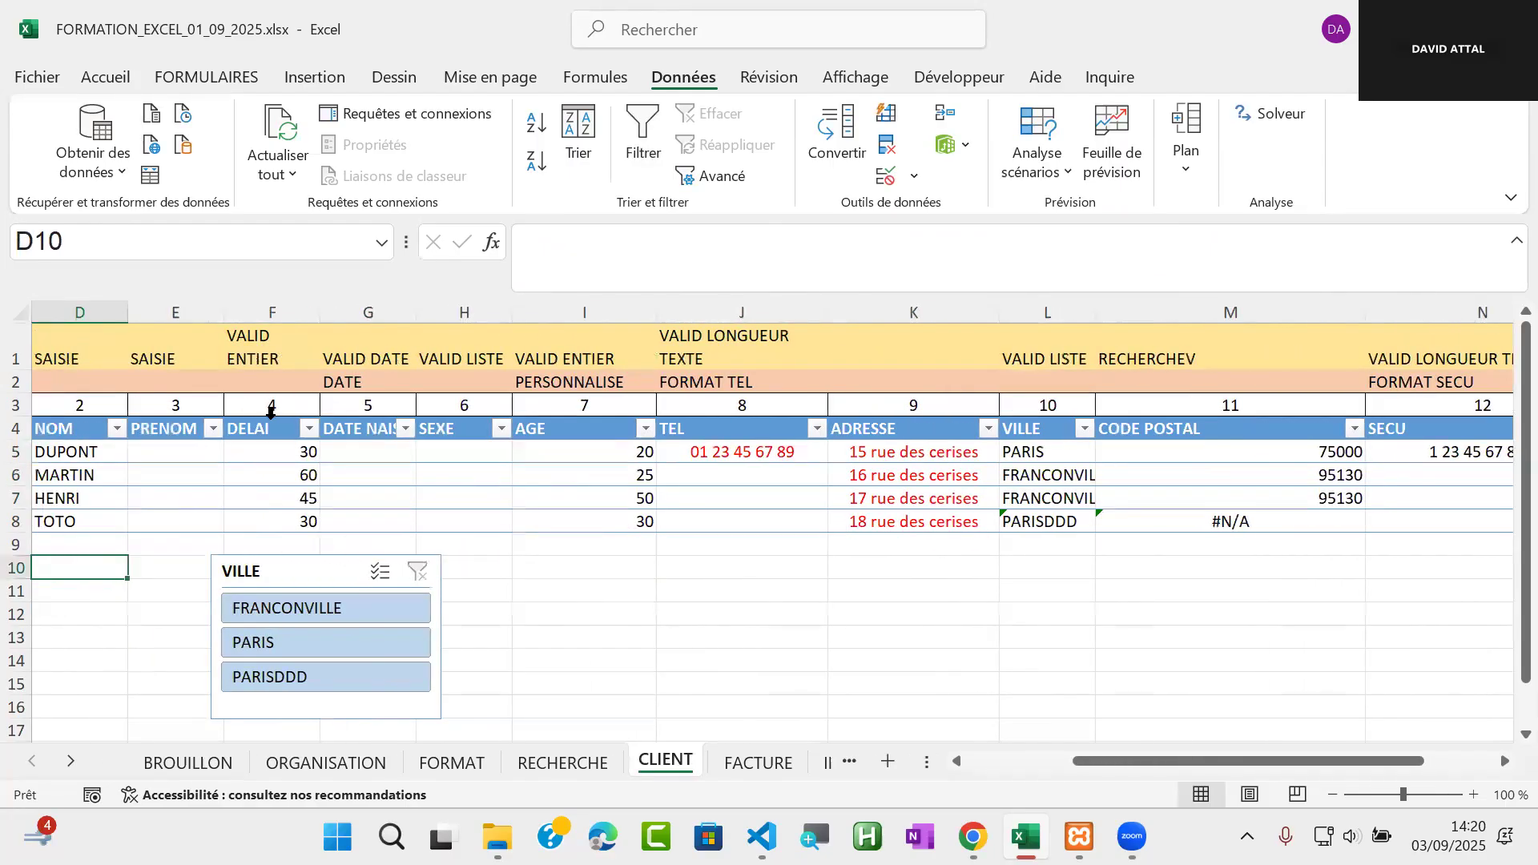
pyautogui.click(565, 764)
pyautogui.click(758, 763)
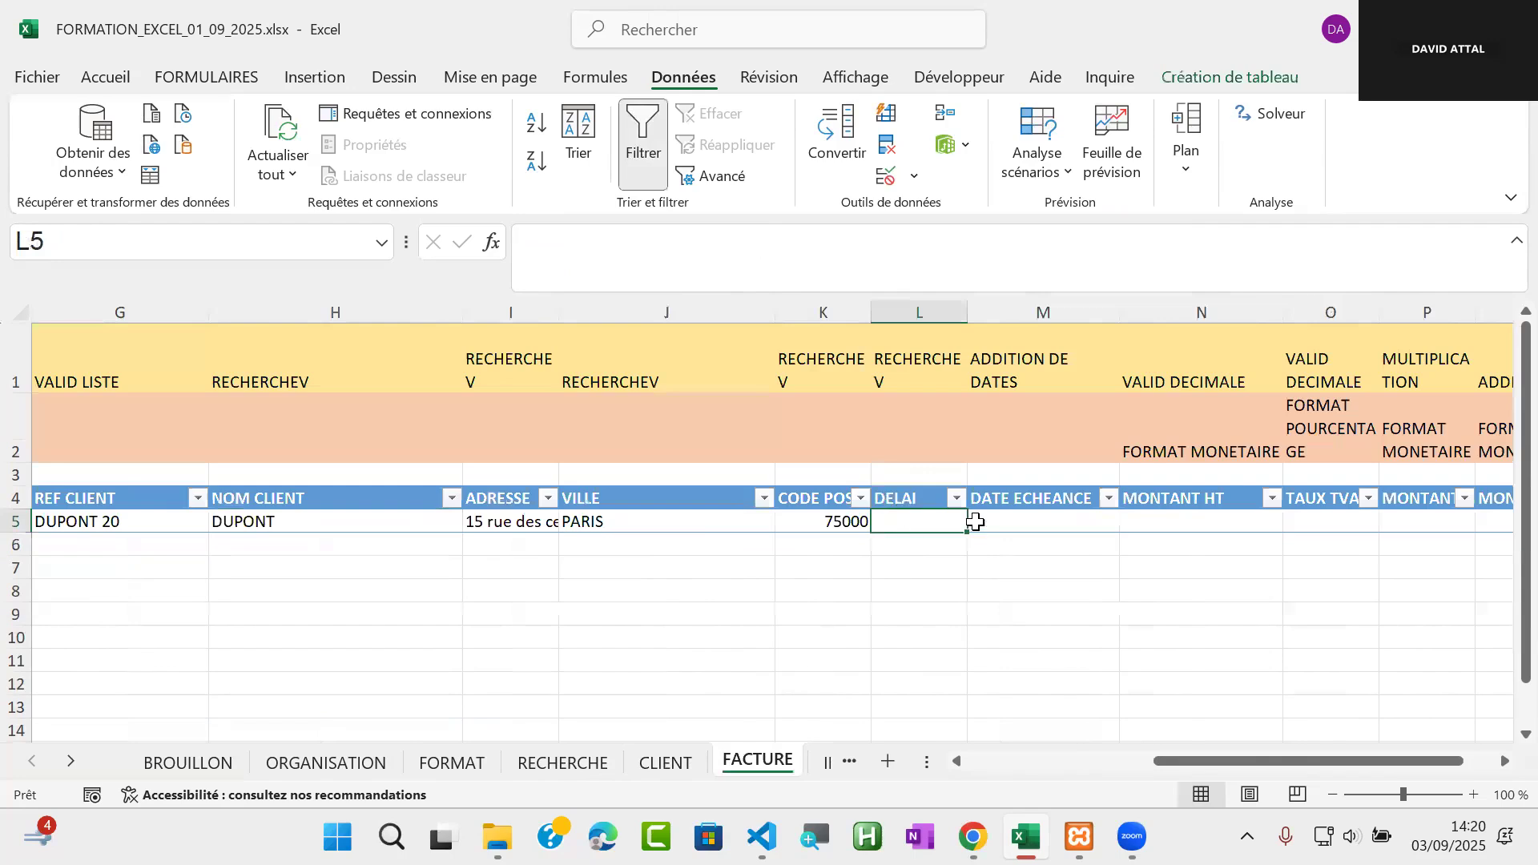
# Copy K5's formula =RECHERCHEV([@[REF CLIENT]];TAB_CLIENT;11;FAUX) into the DELAI cell L5
pyautogui.click(848, 521)
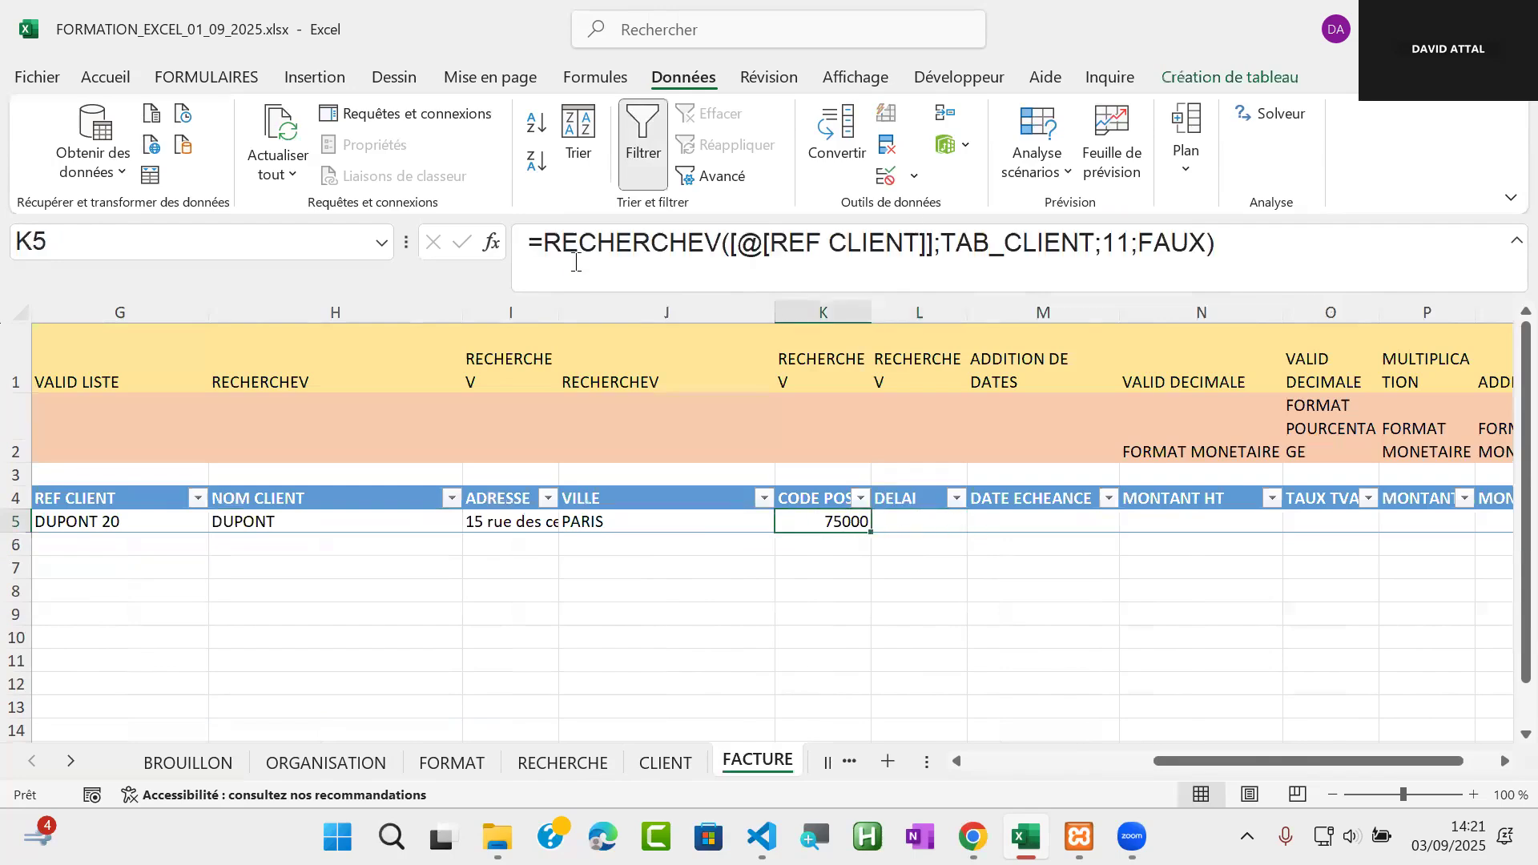
pyautogui.moveTo(544, 242); pyautogui.dragTo(1247, 232)
pyautogui.hotkey('ctrl', 'c')
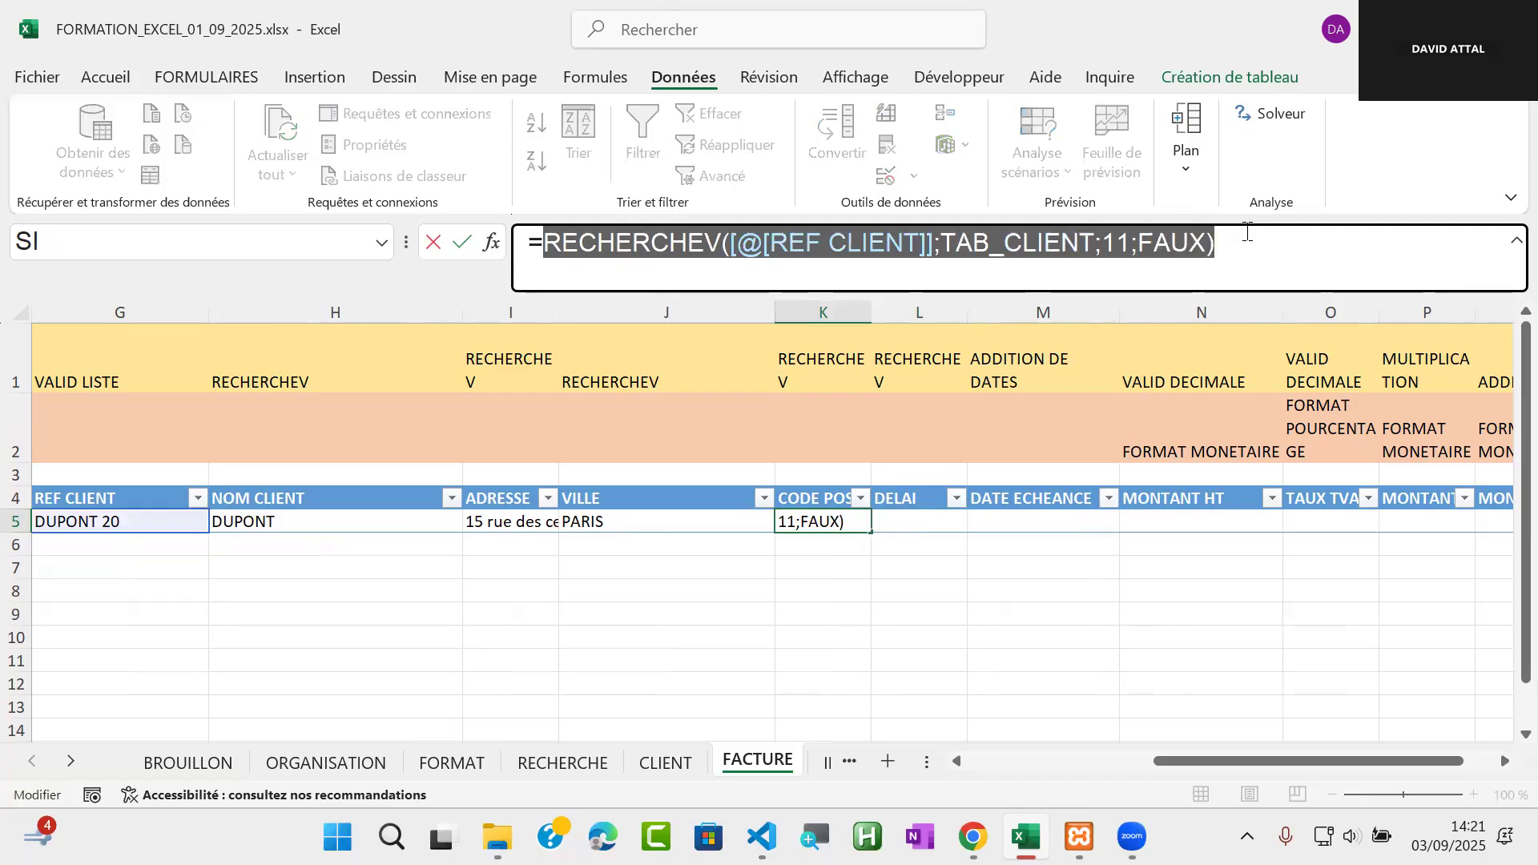
pyautogui.press('Escape')
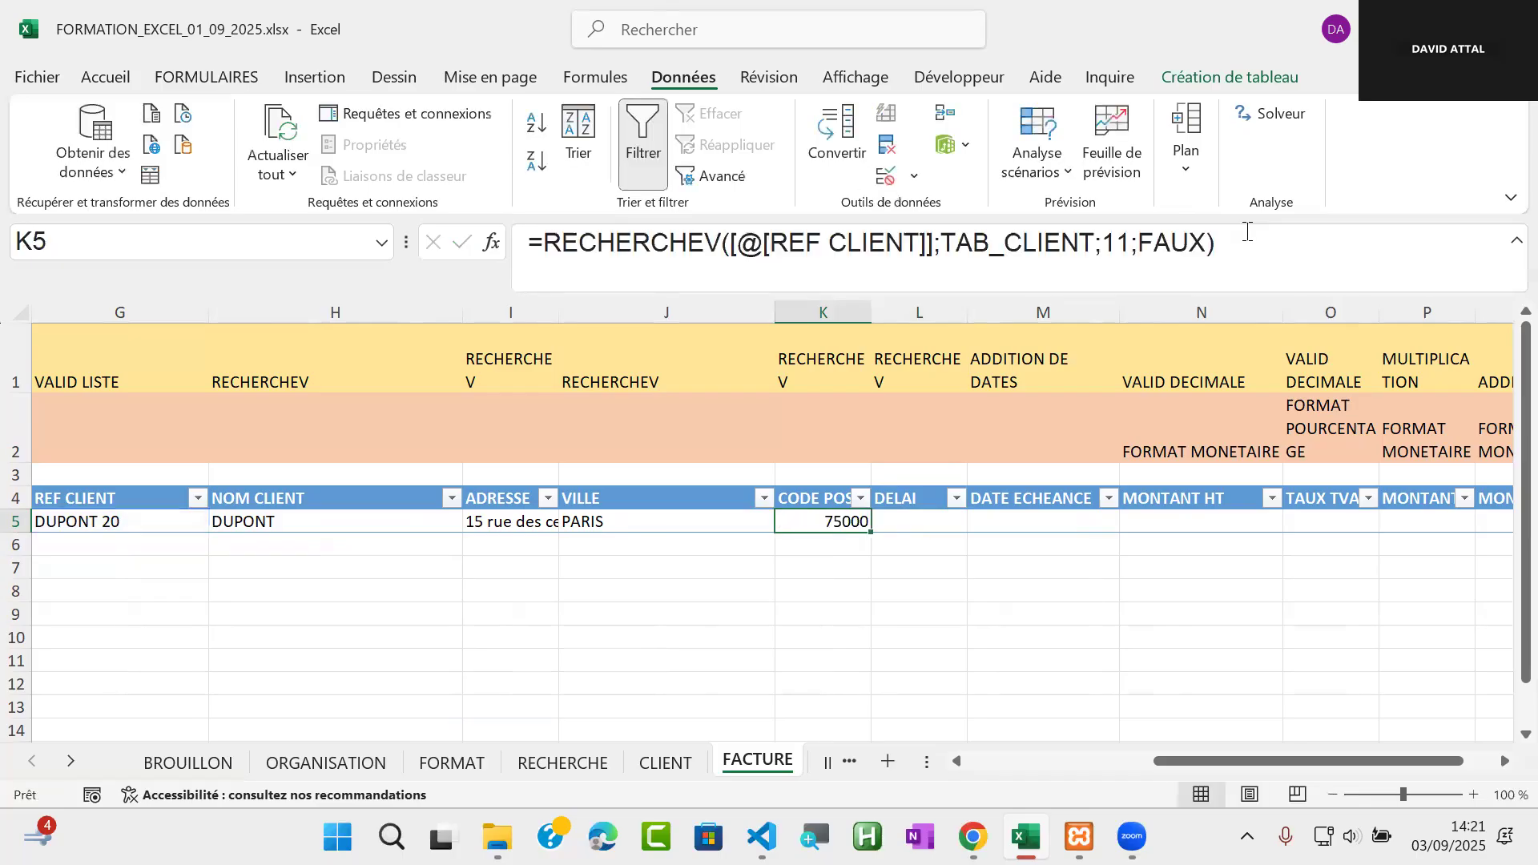
pyautogui.click(925, 519)
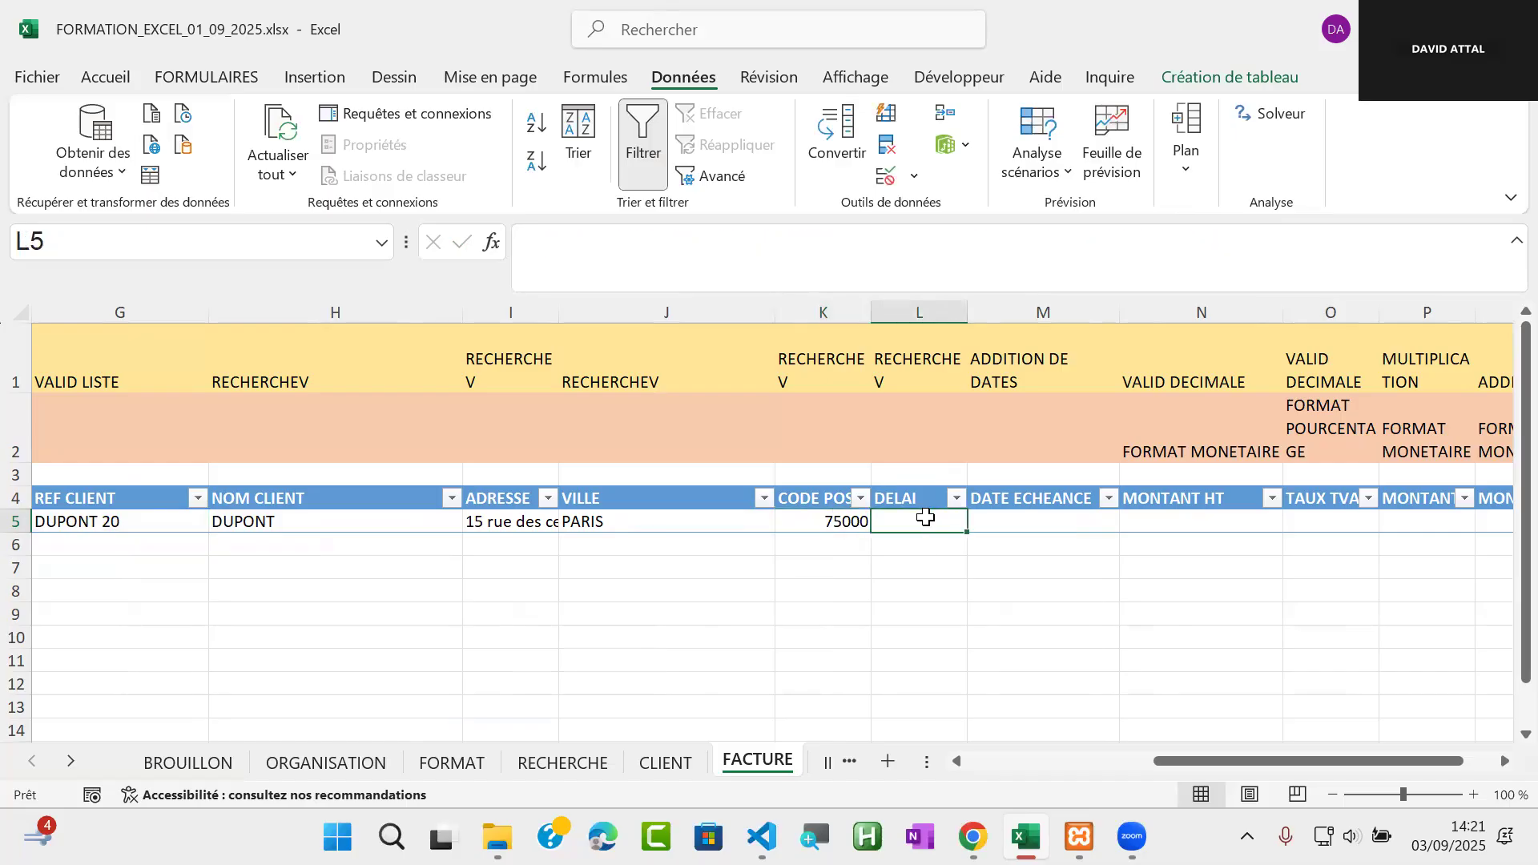
pyautogui.hotkey('ctrl', 'v')
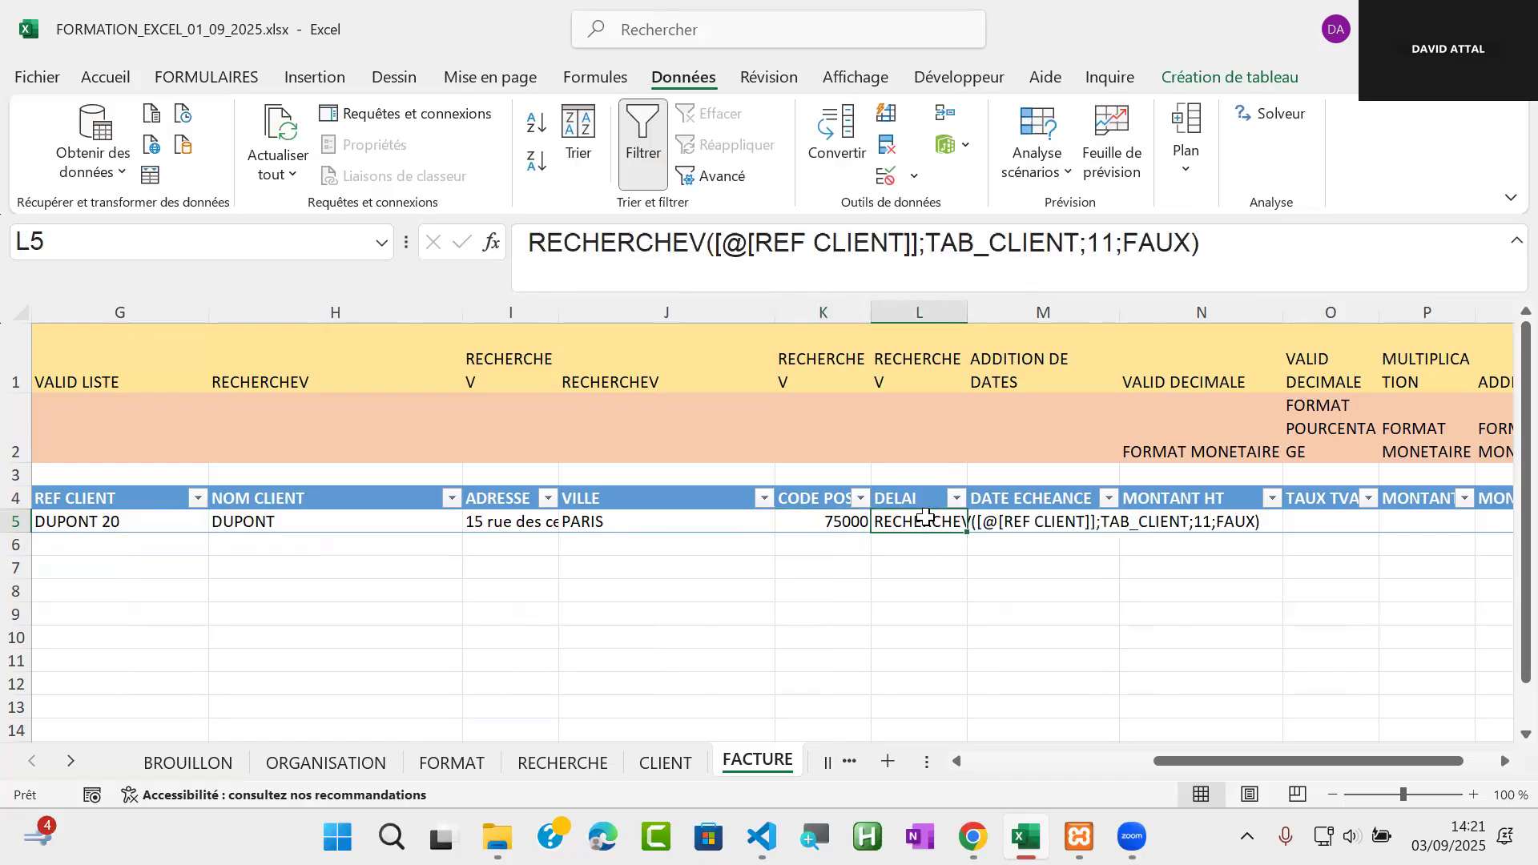
pyautogui.click(528, 244)
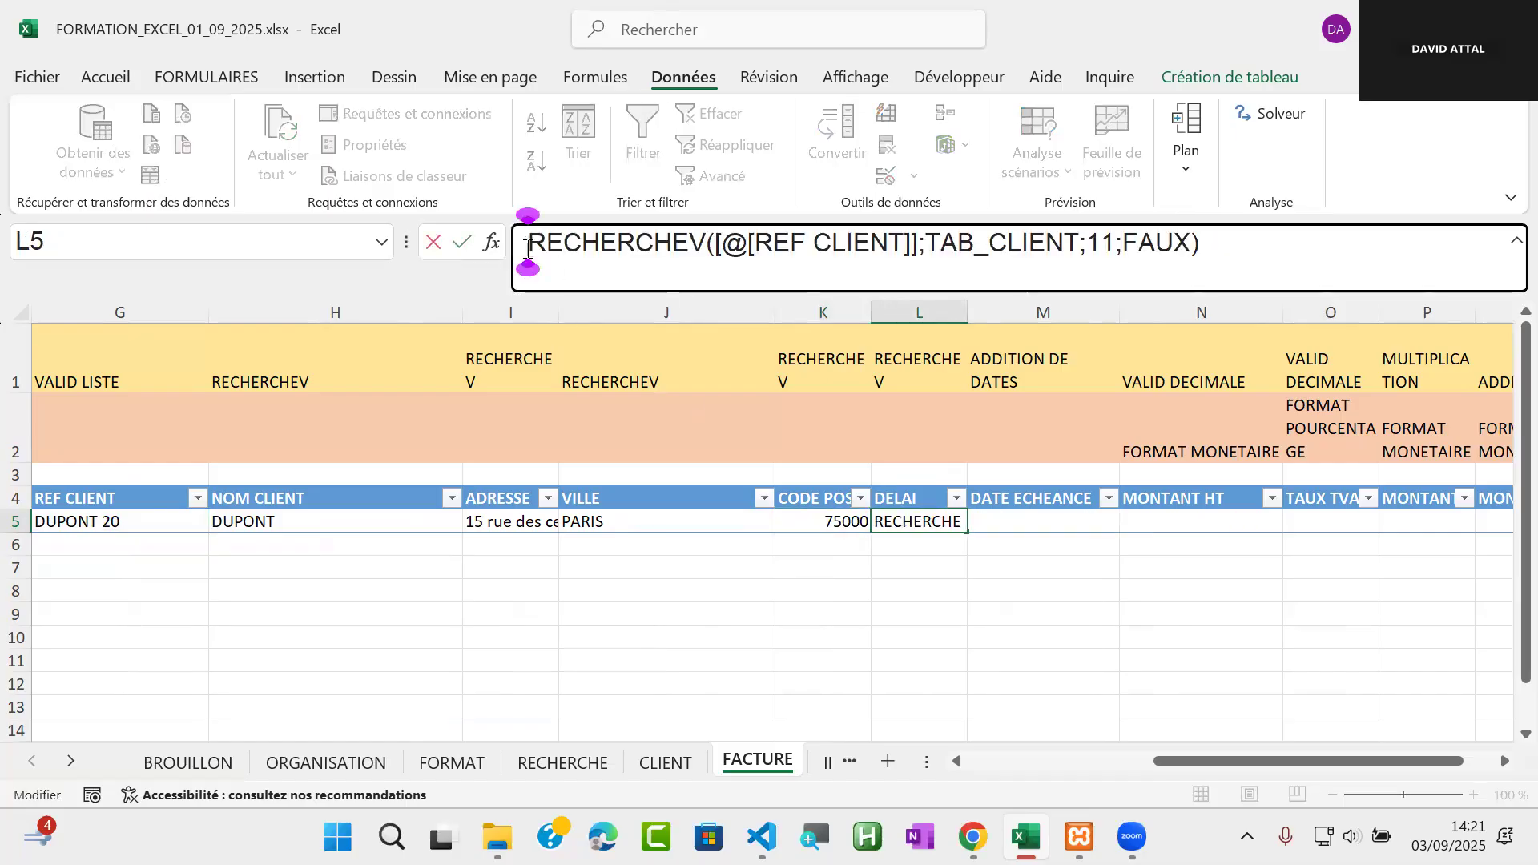
pyautogui.write('=')
pyautogui.press('Return')
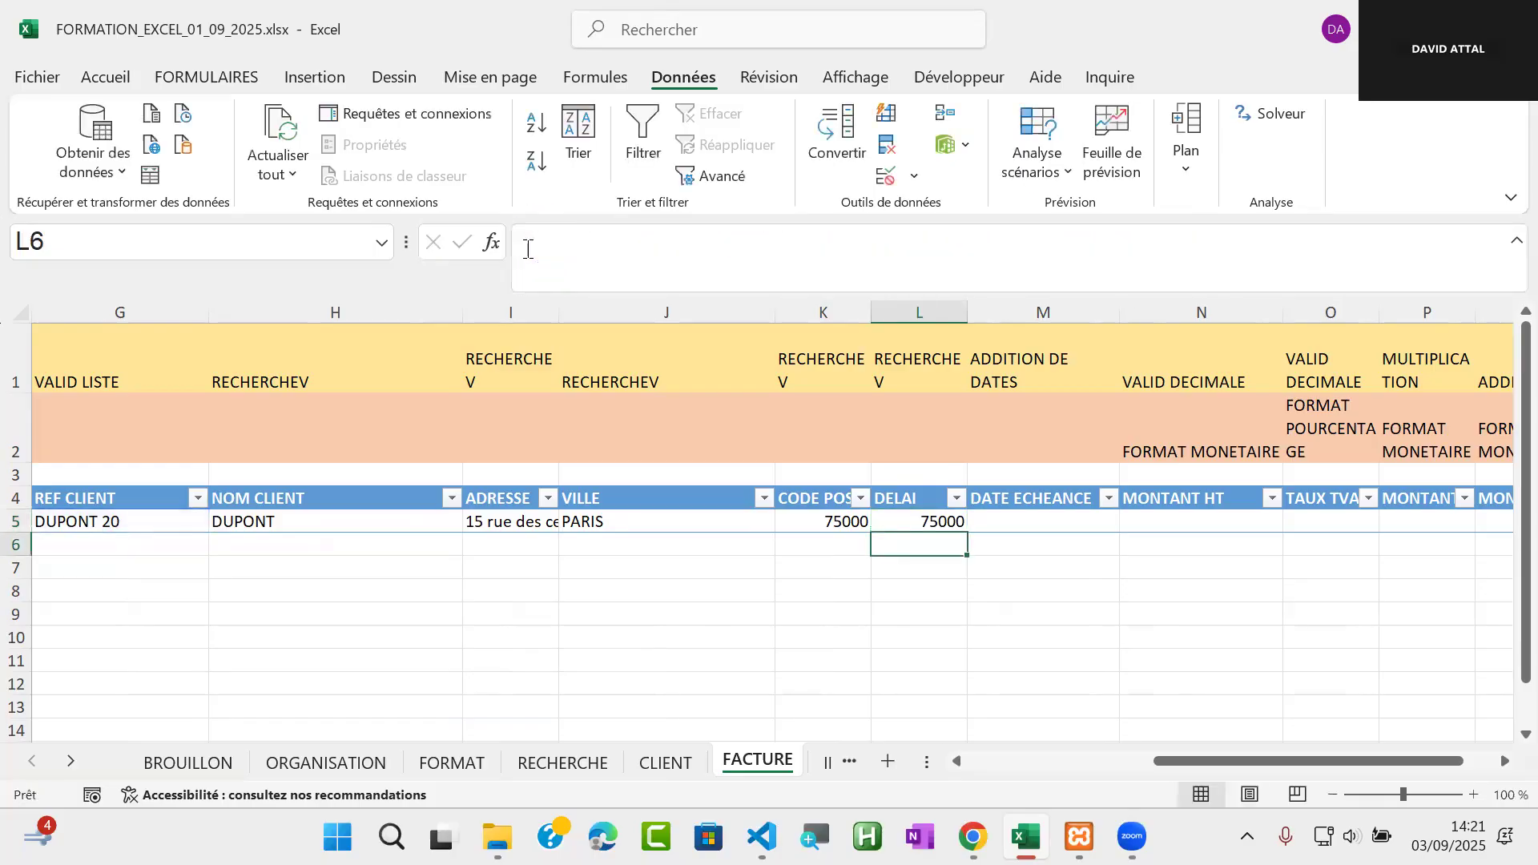
# Set the column index in the DELAI formula in L5 to 4
pyautogui.click(936, 521)
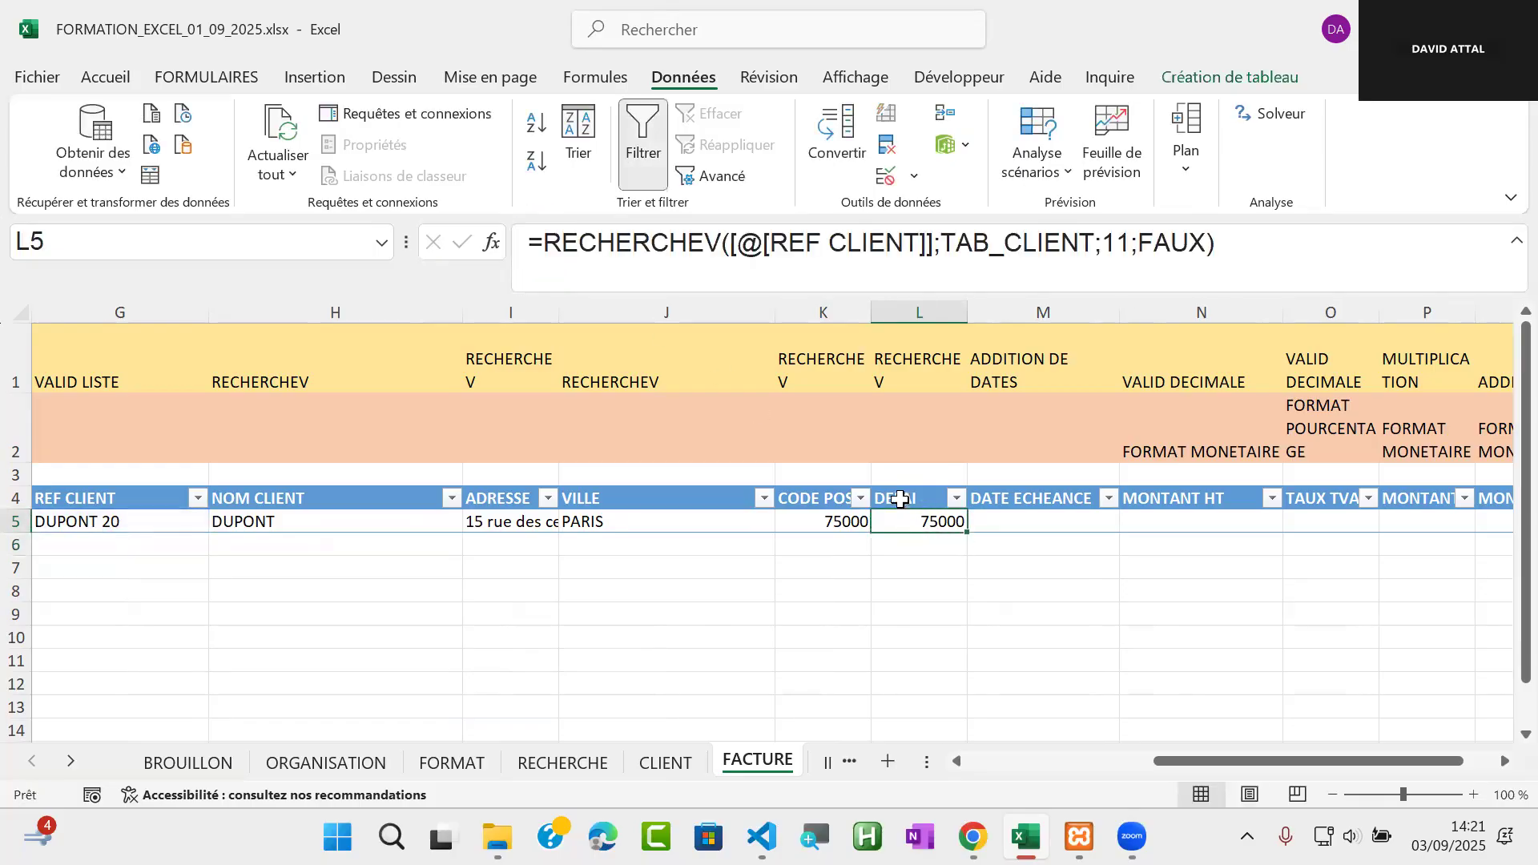
pyautogui.click(1129, 246)
pyautogui.press('BackSpace')
pyautogui.press('BackSpace')
pyautogui.write('4')
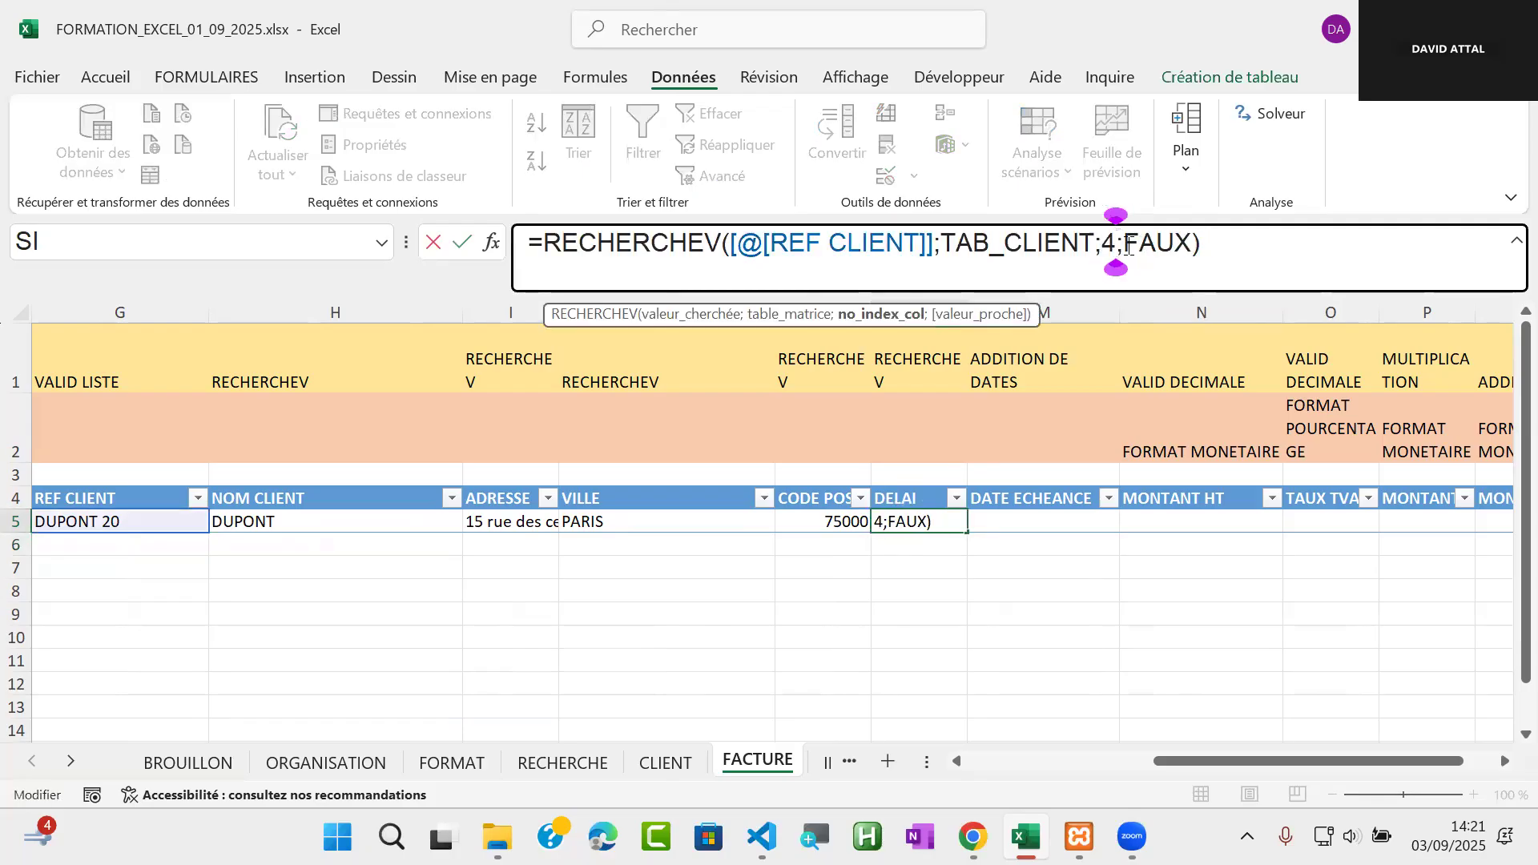
pyautogui.press('Return')
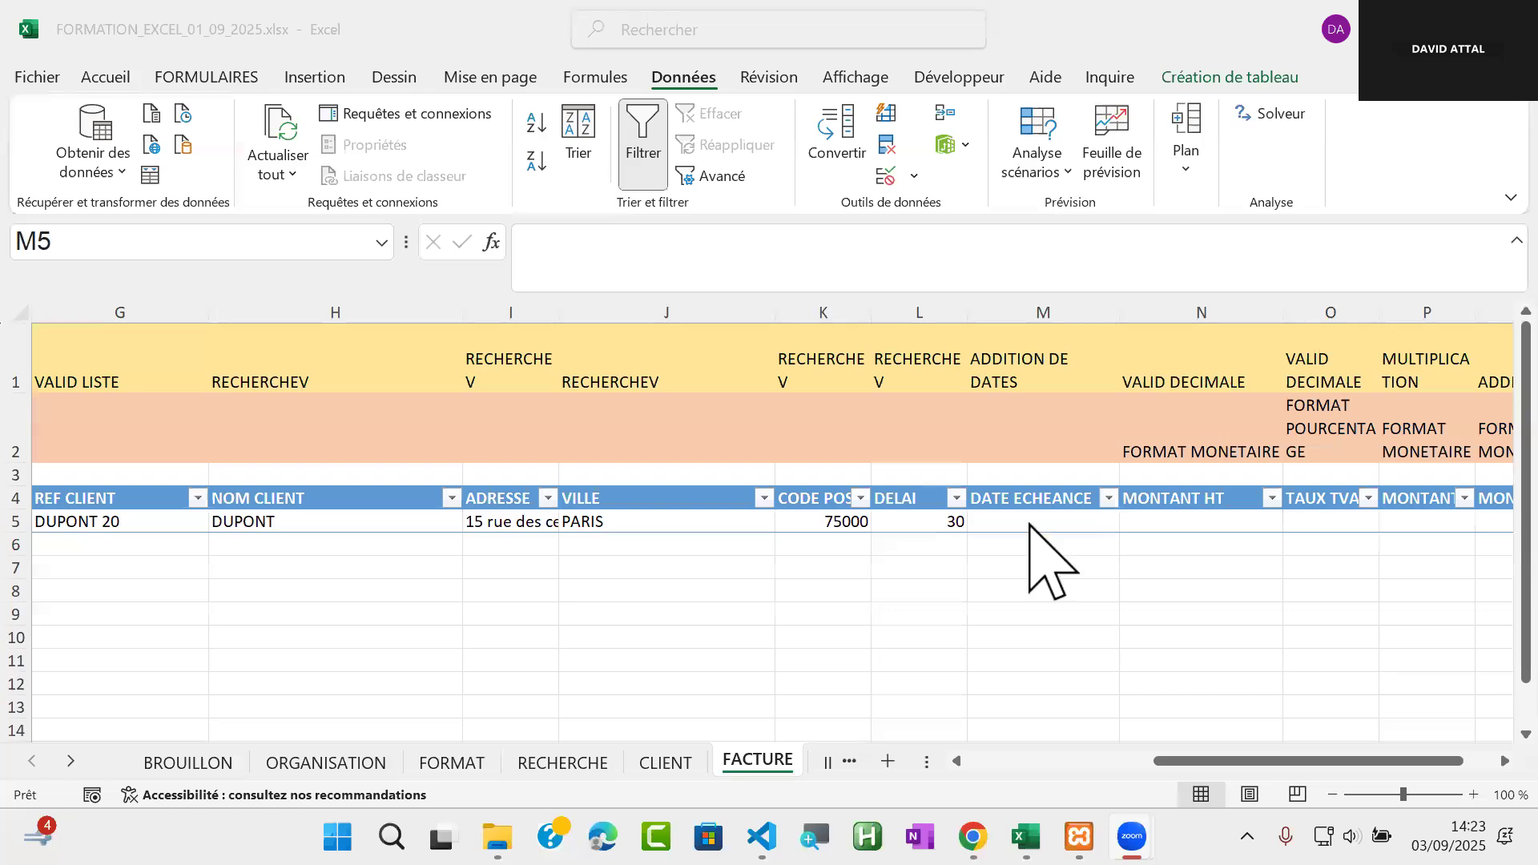
pyautogui.click(972, 523)
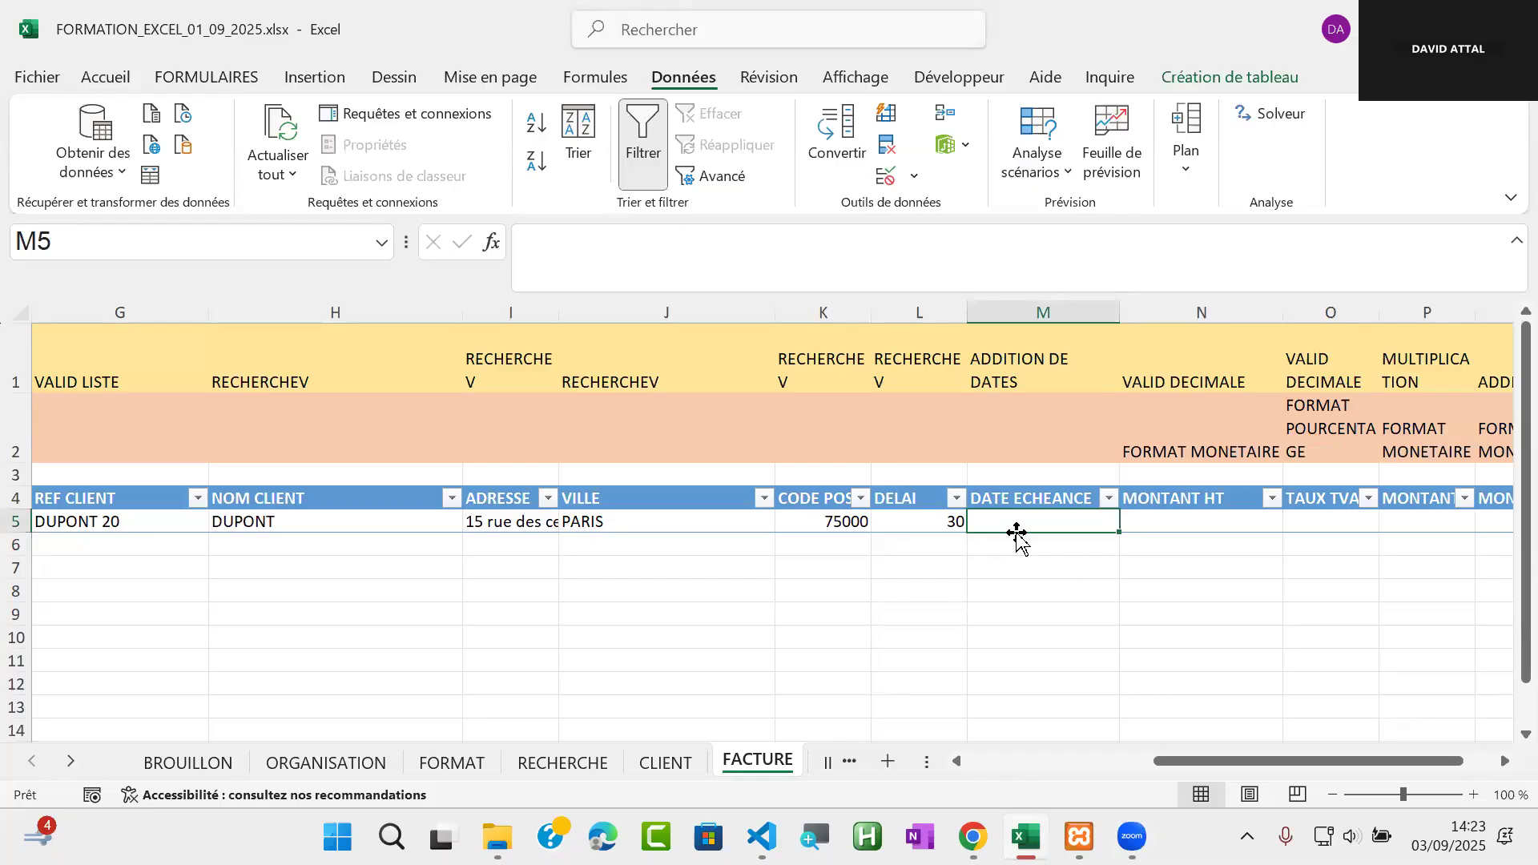
pyautogui.write('=')
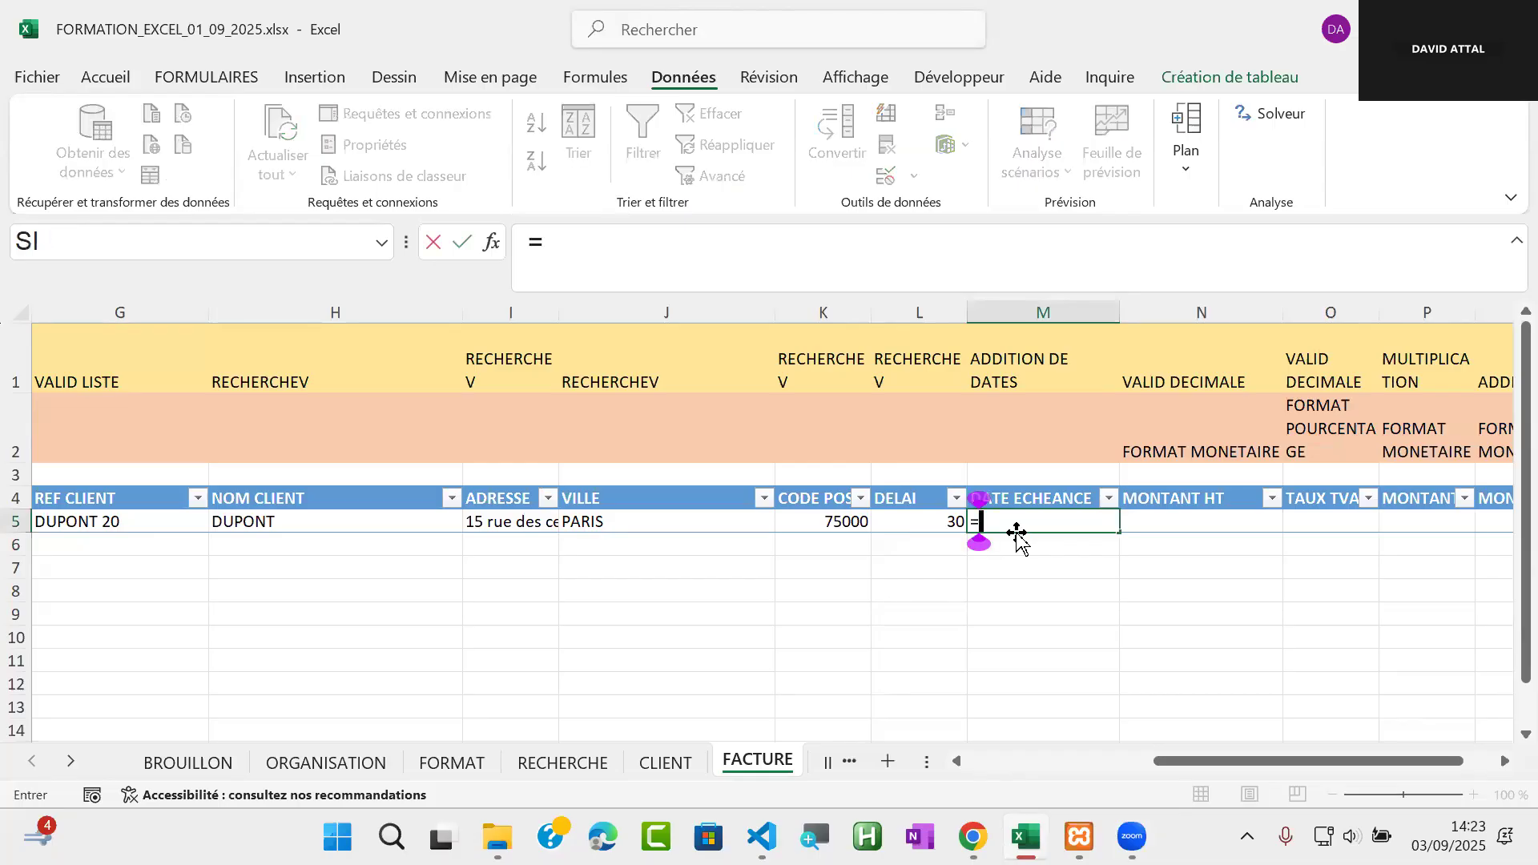
pyautogui.moveTo(1306, 761); pyautogui.dragTo(1153, 762)
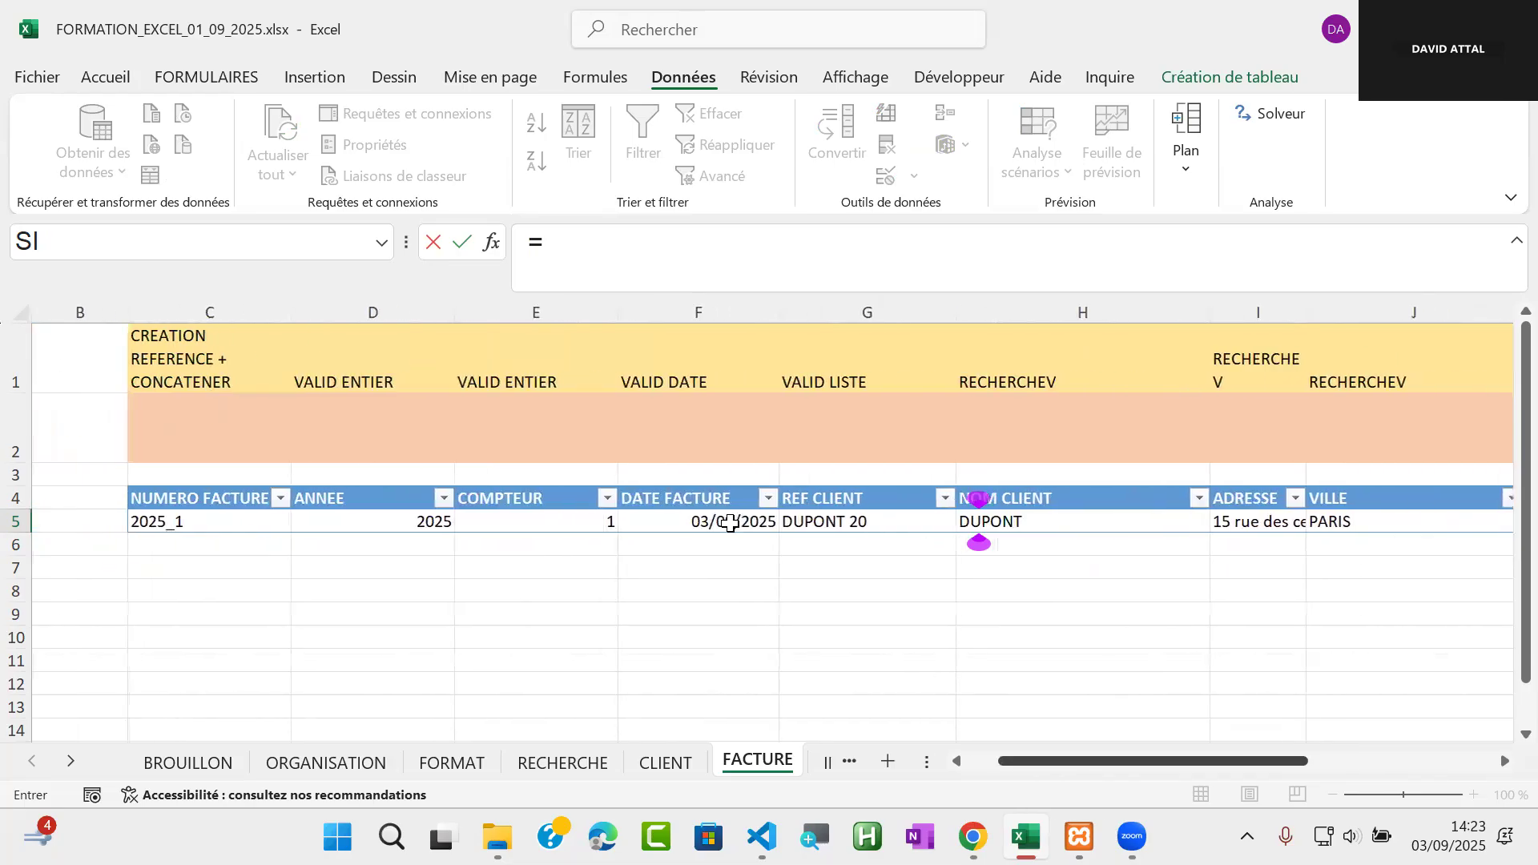
pyautogui.click(730, 523)
pyautogui.write('+')
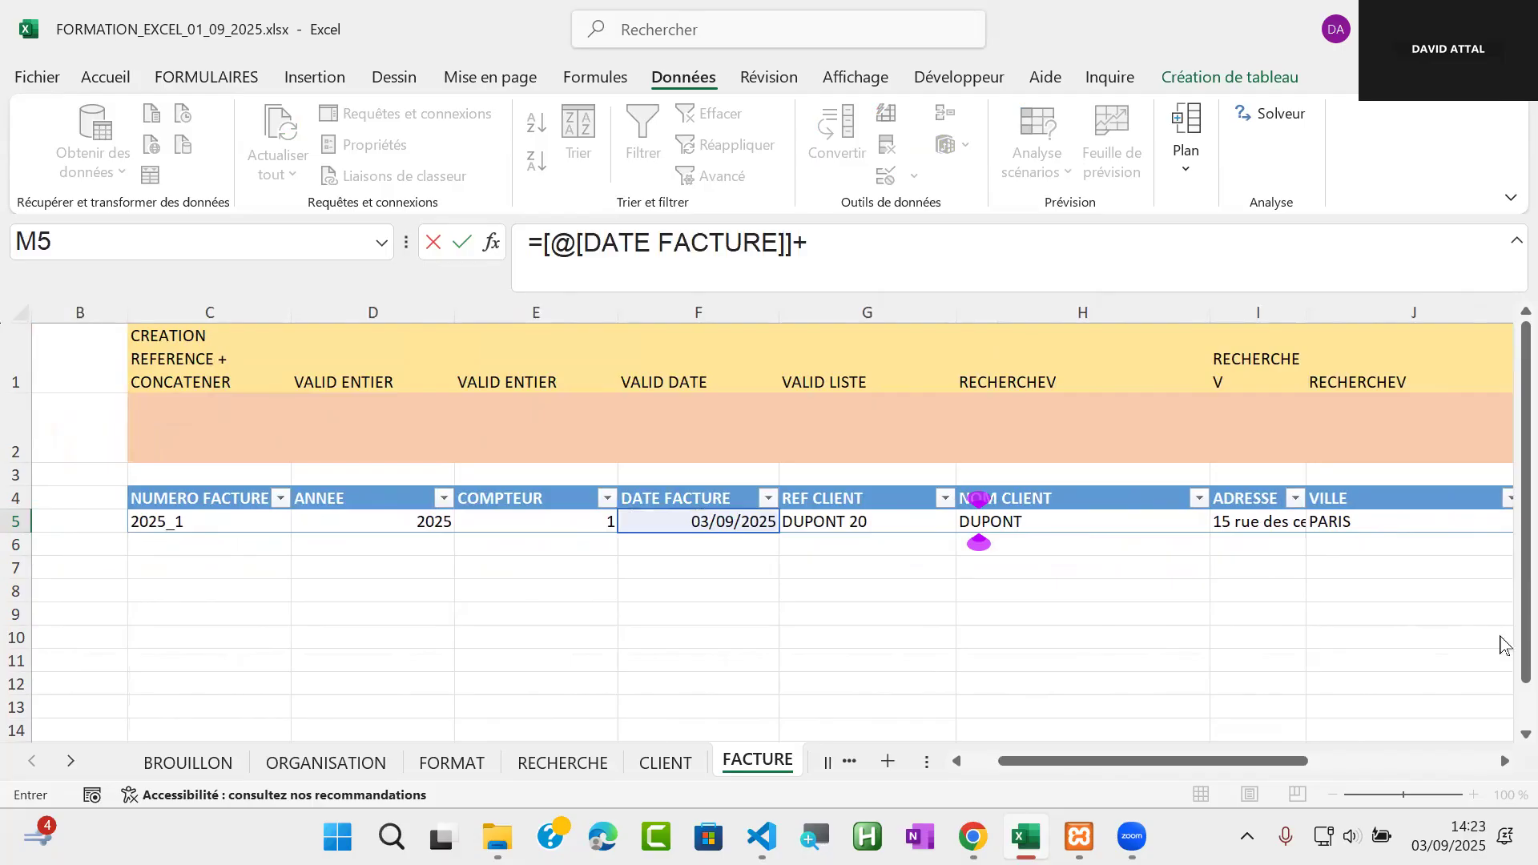
pyautogui.moveTo(1246, 767); pyautogui.dragTo(1088, 524)
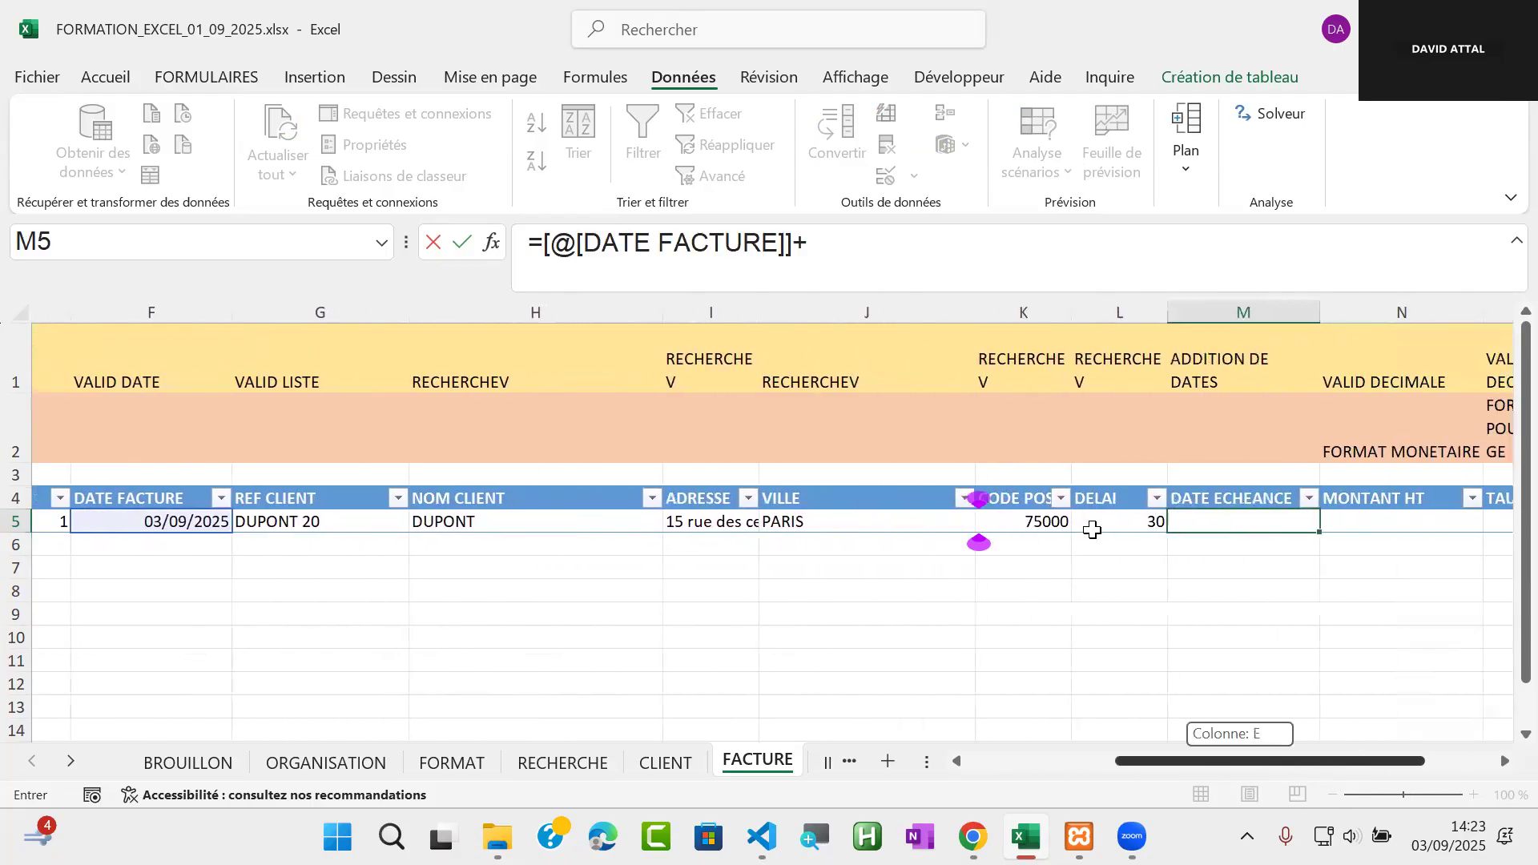
pyautogui.click(1090, 524)
pyautogui.press('Return')
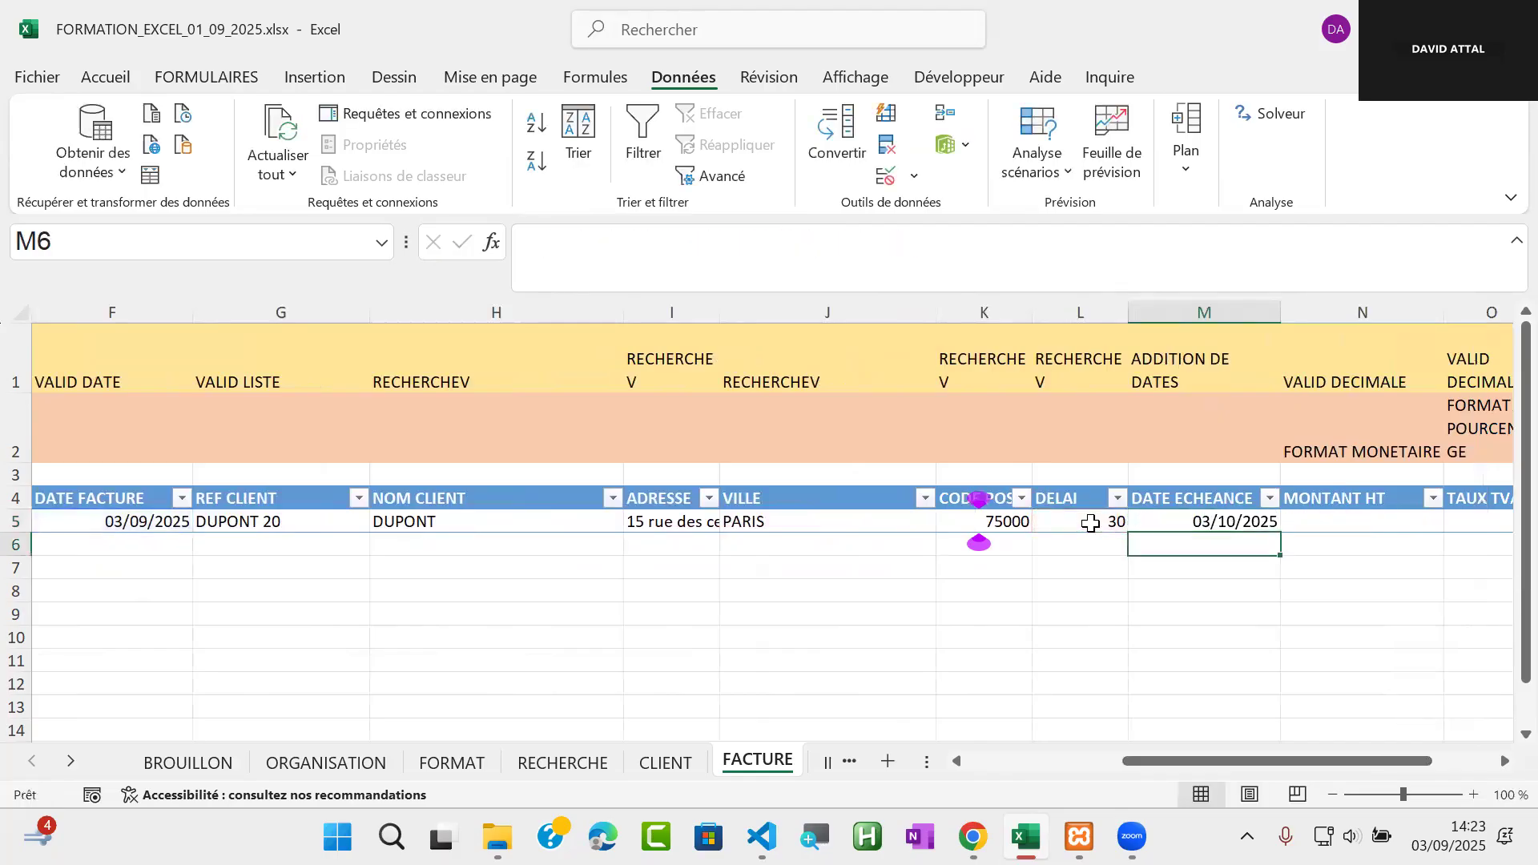
pyautogui.press('Up')
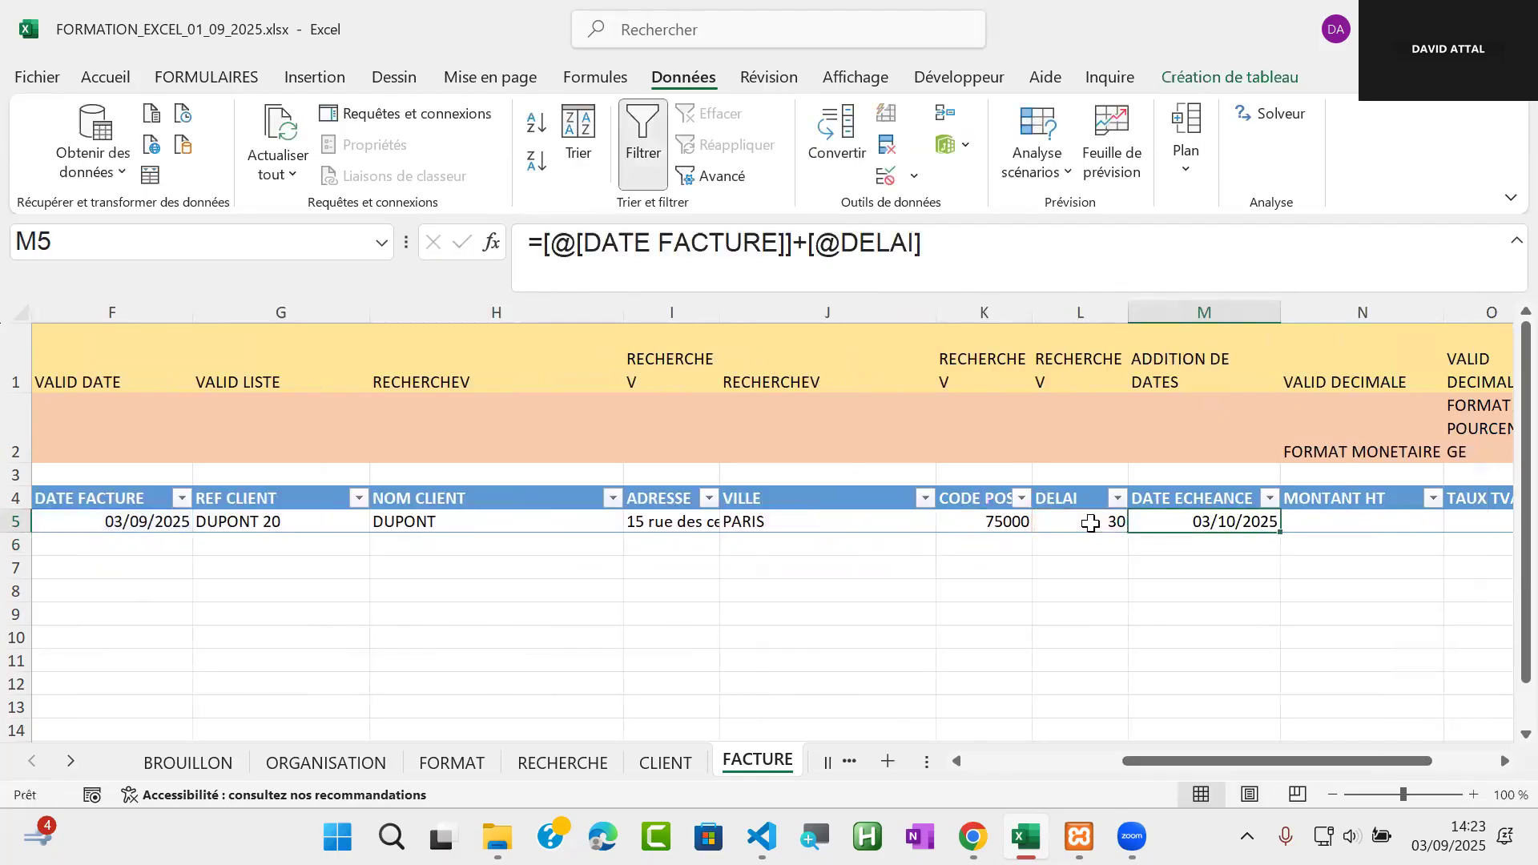
# Enter 1512 in the MONTANT HT cell N5 of the first invoice row
pyautogui.press('Right')
pyautogui.press('Right')
pyautogui.press('Right')
pyautogui.press('Left')
pyautogui.press('Left')
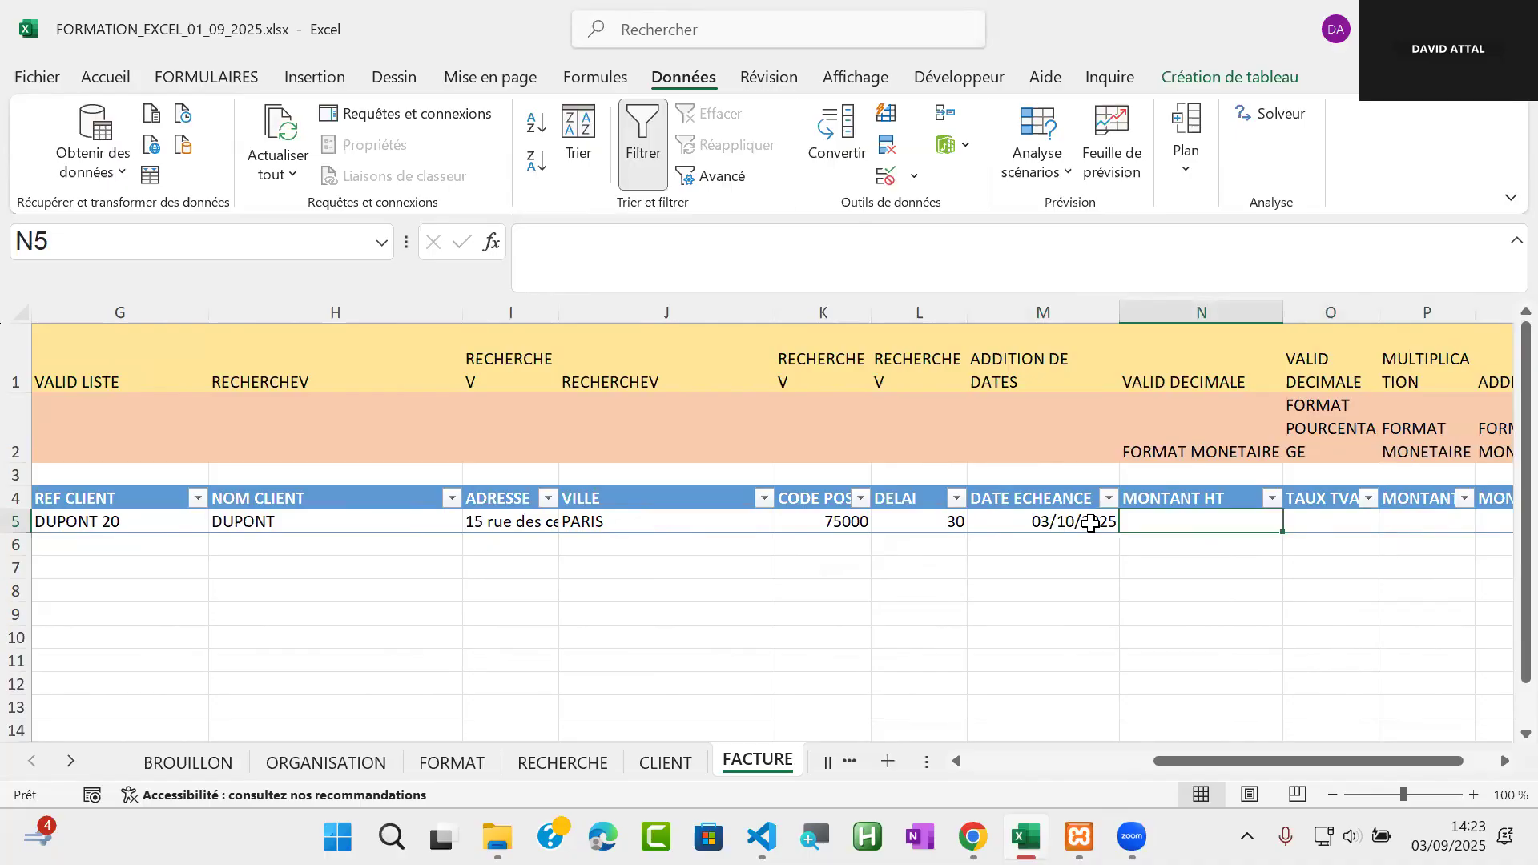
pyautogui.write('15')
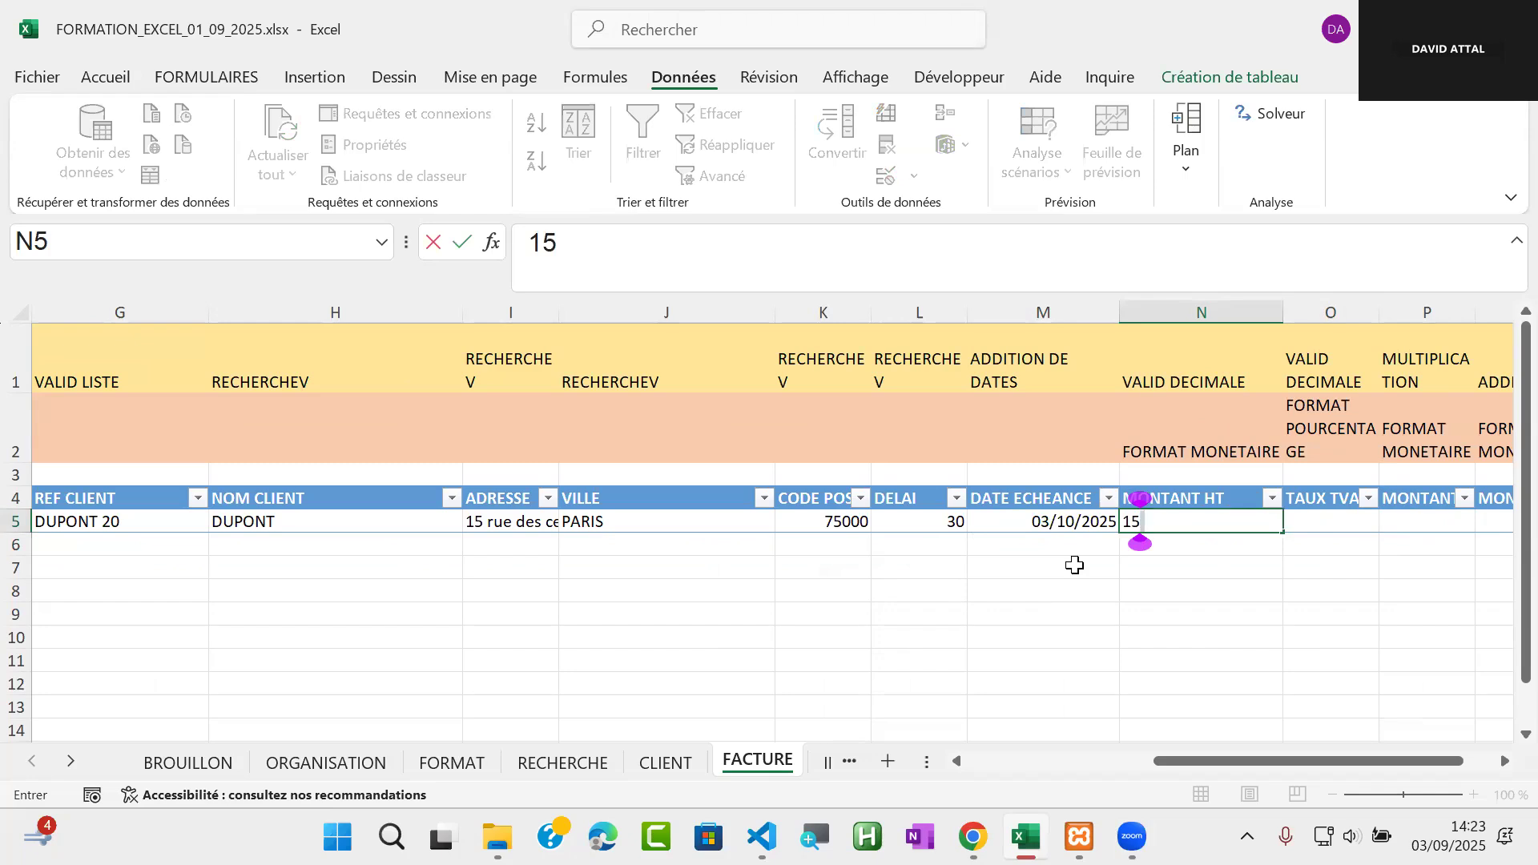
pyautogui.write('12')
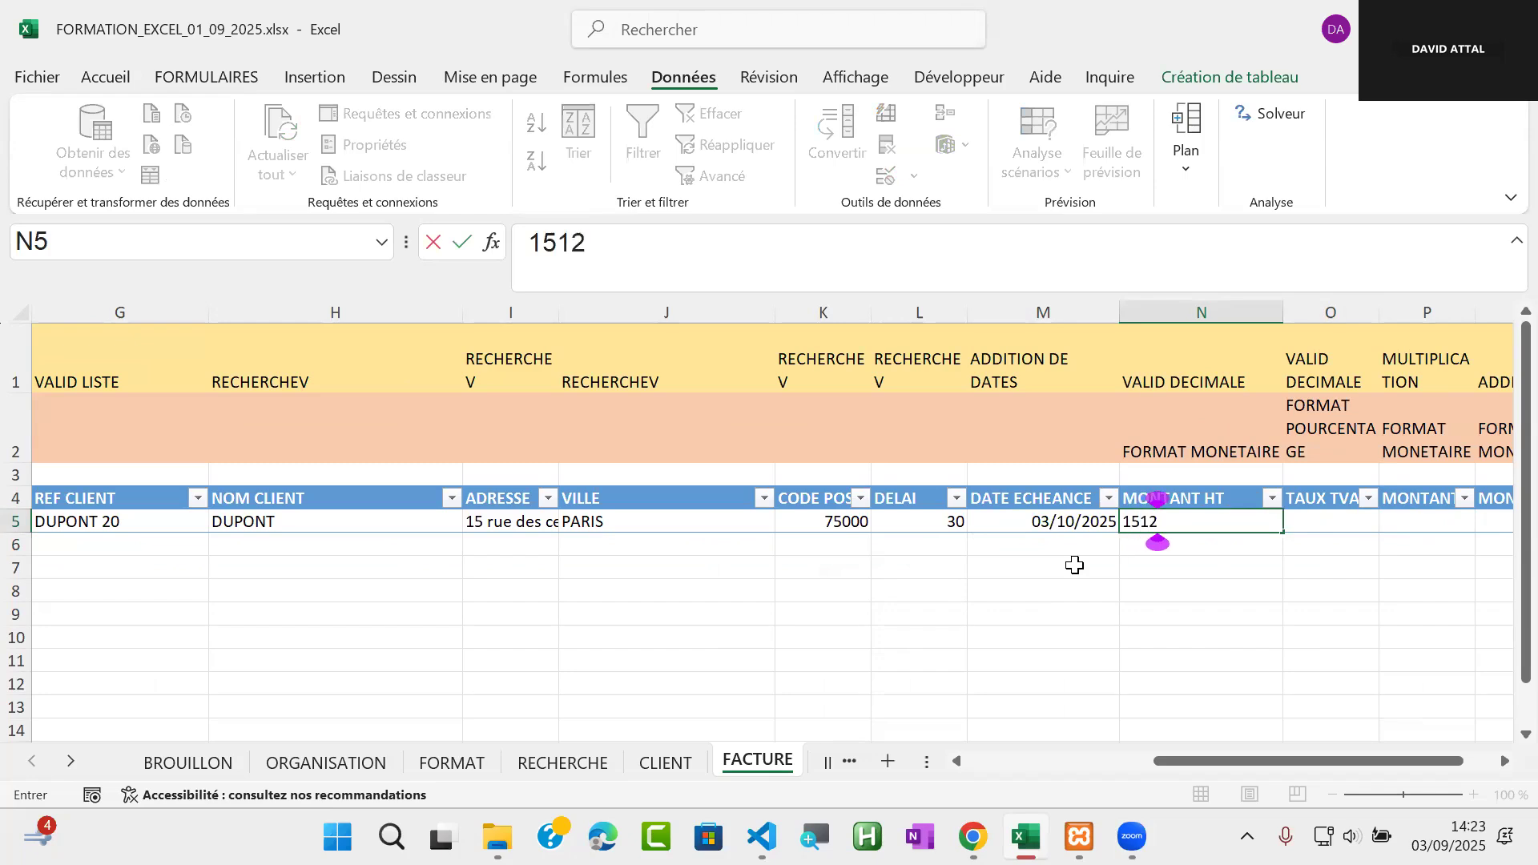
pyautogui.press('Return')
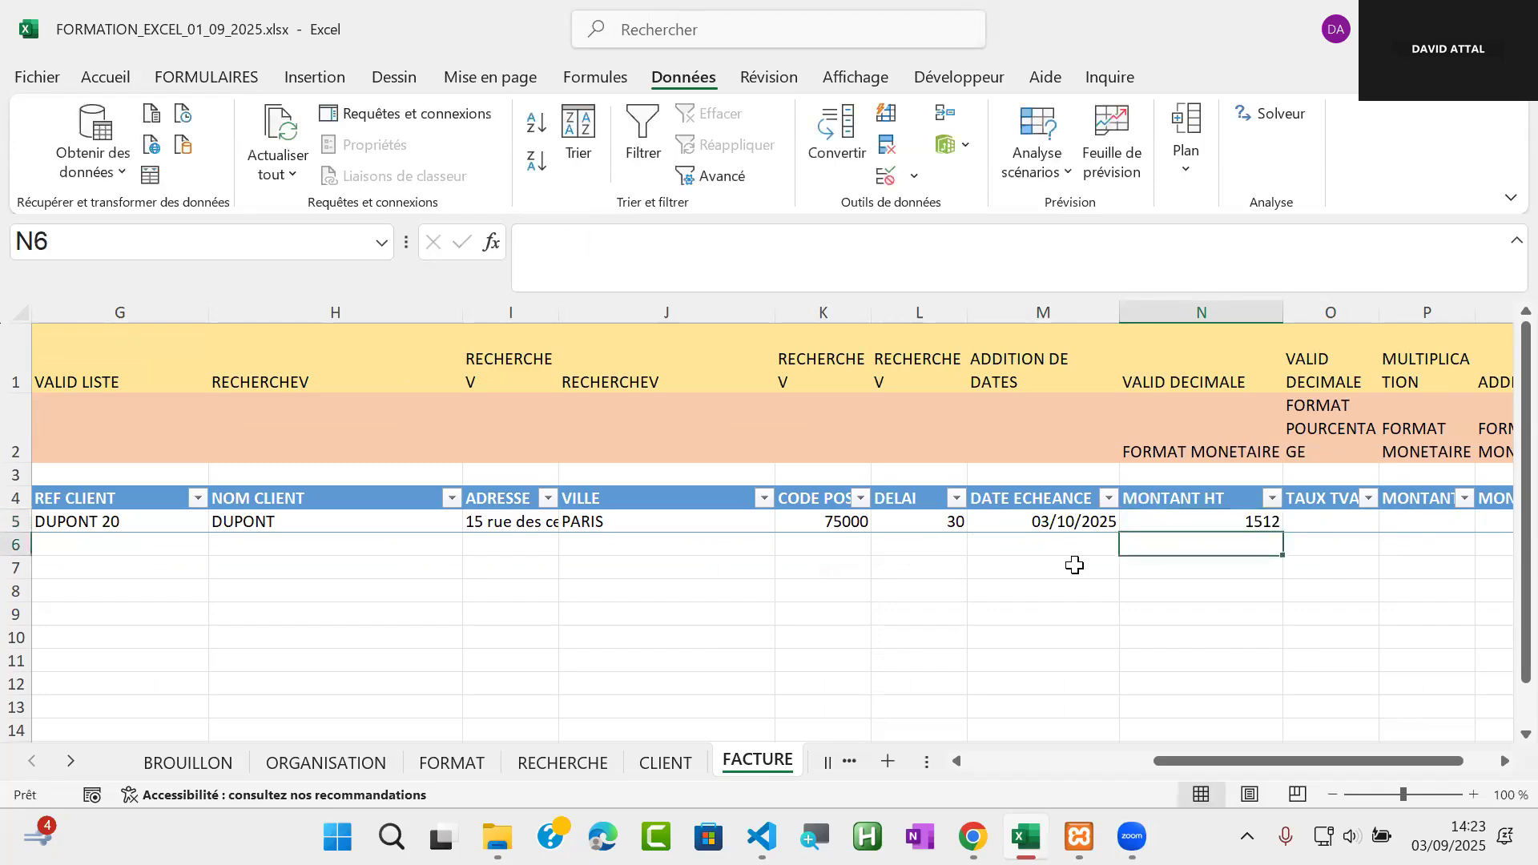
pyautogui.click(1253, 522)
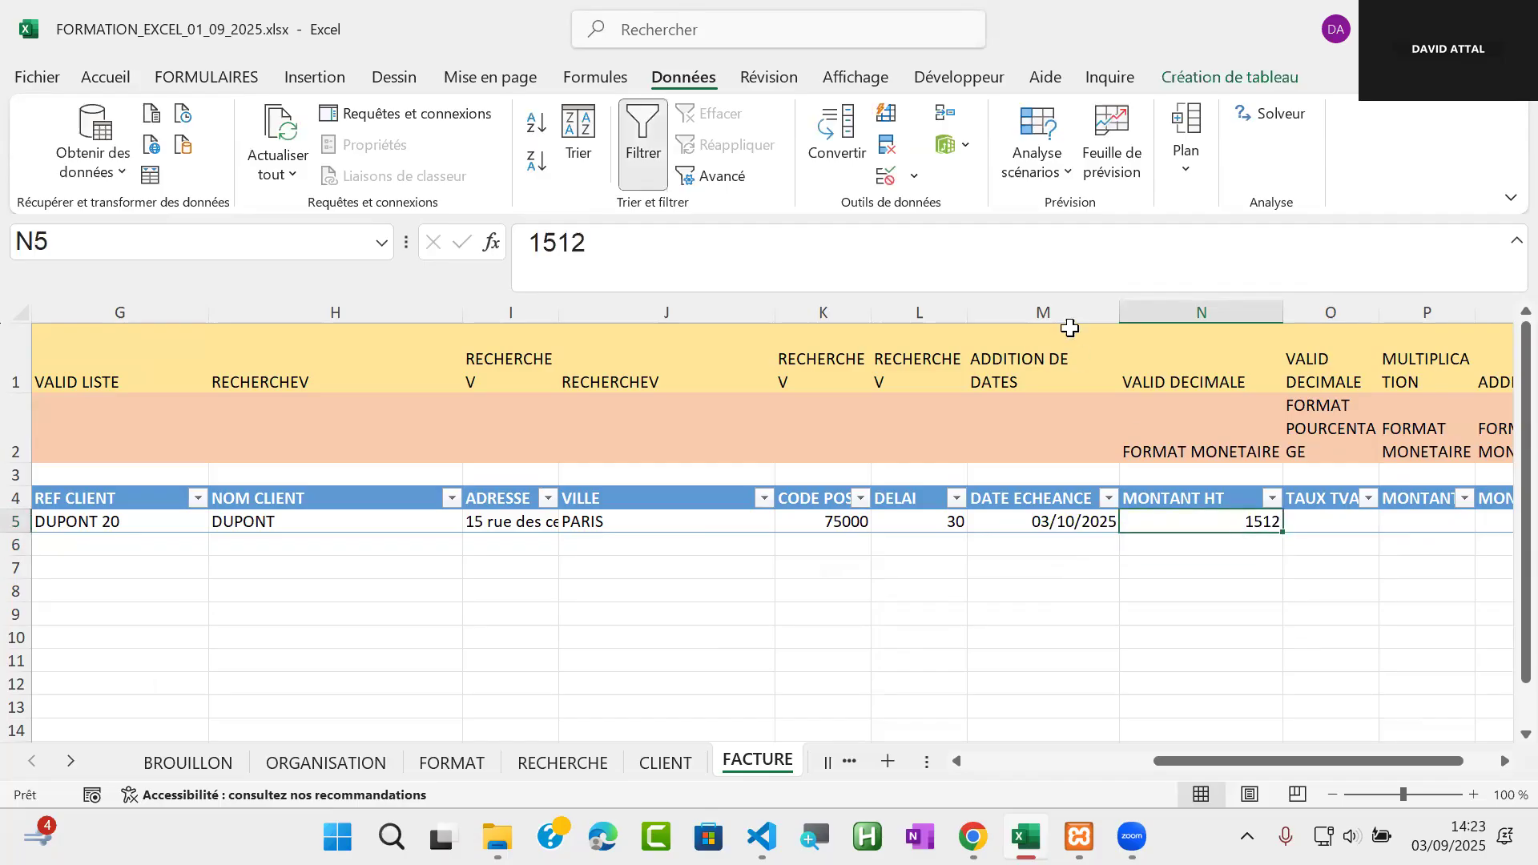
pyautogui.click(886, 174)
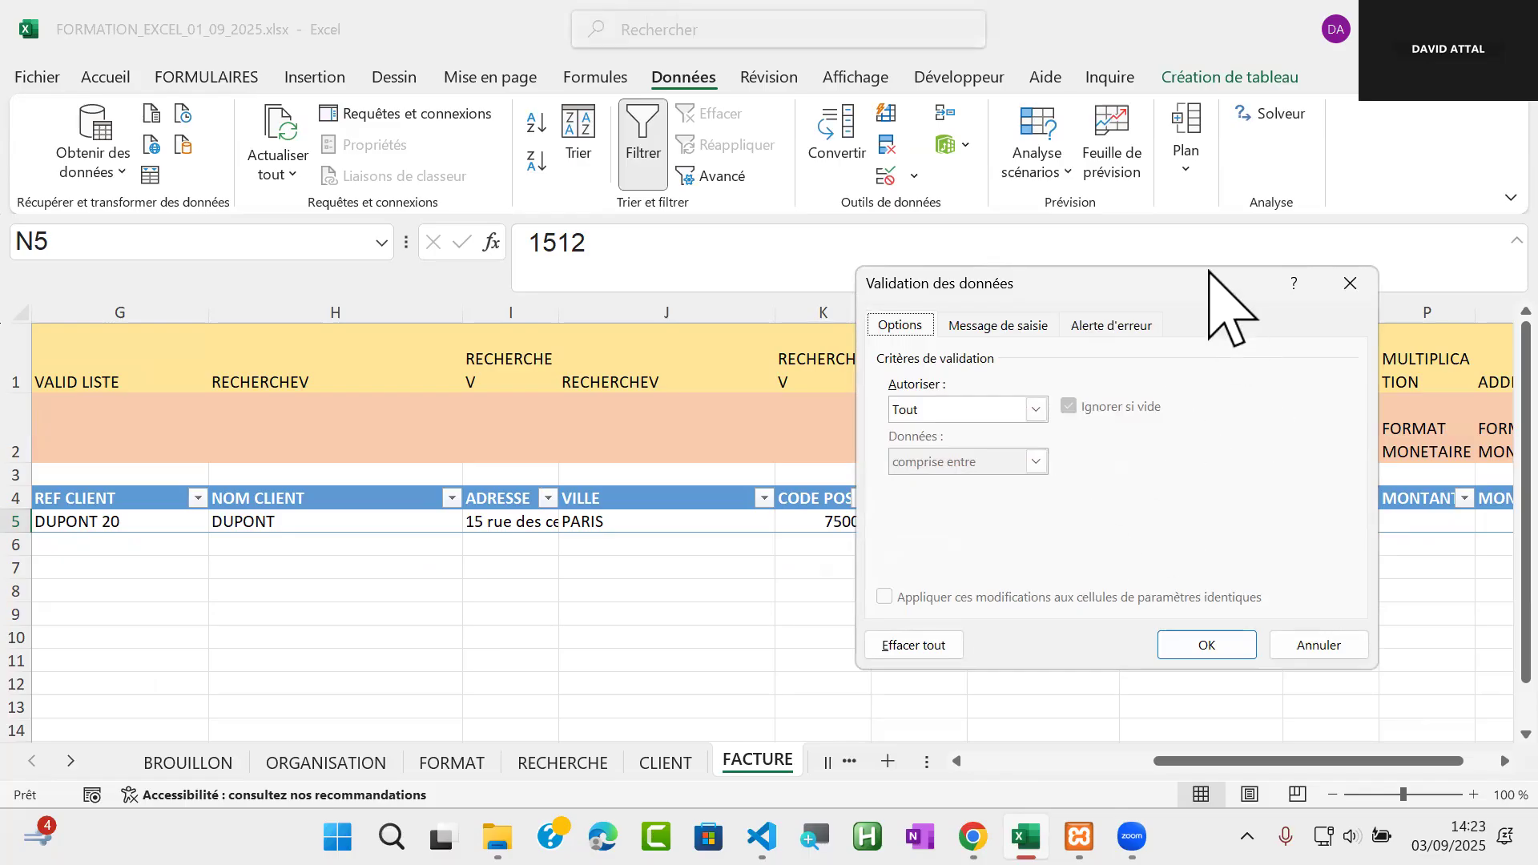
pyautogui.moveTo(1209, 276); pyautogui.dragTo(764, 145)
pyautogui.click(913, 157)
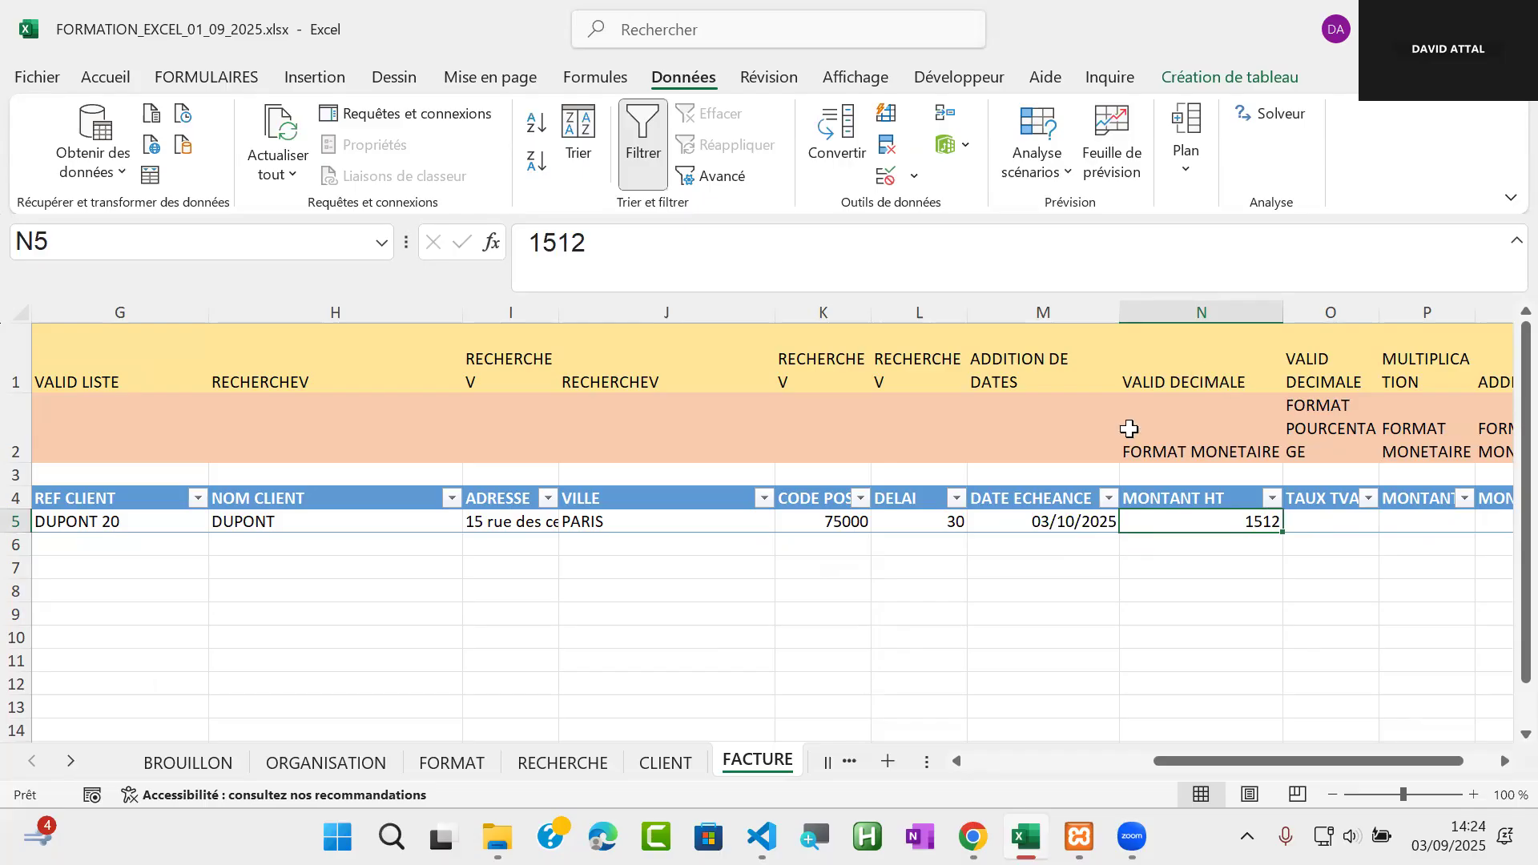
# Restrict the MONTANT HT cell N5 with data validation to decimal values (Décimal) between 1 and 500
pyautogui.click(888, 178)
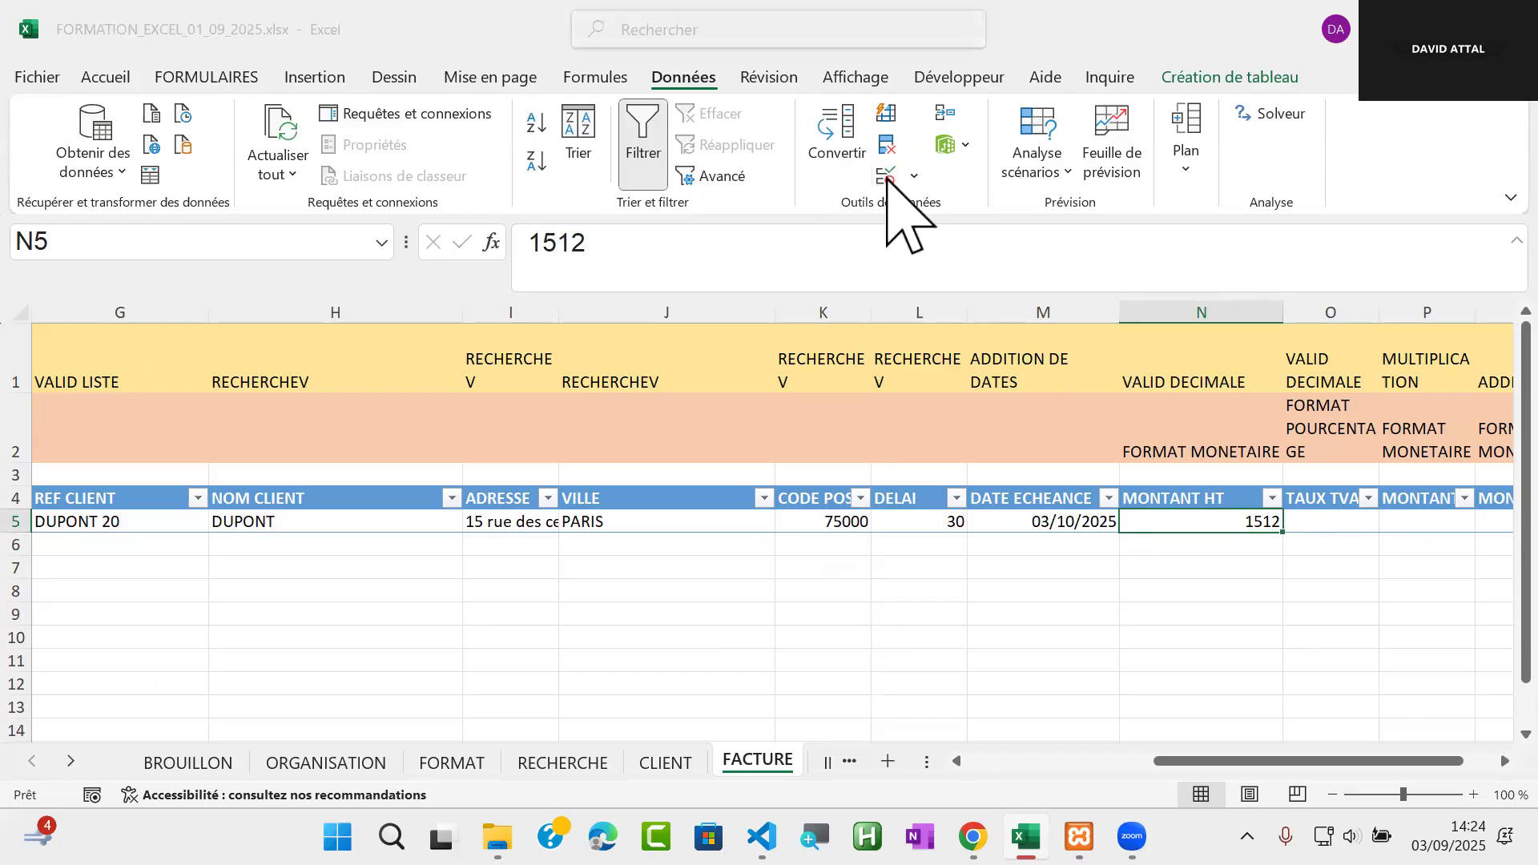
pyautogui.click(592, 281)
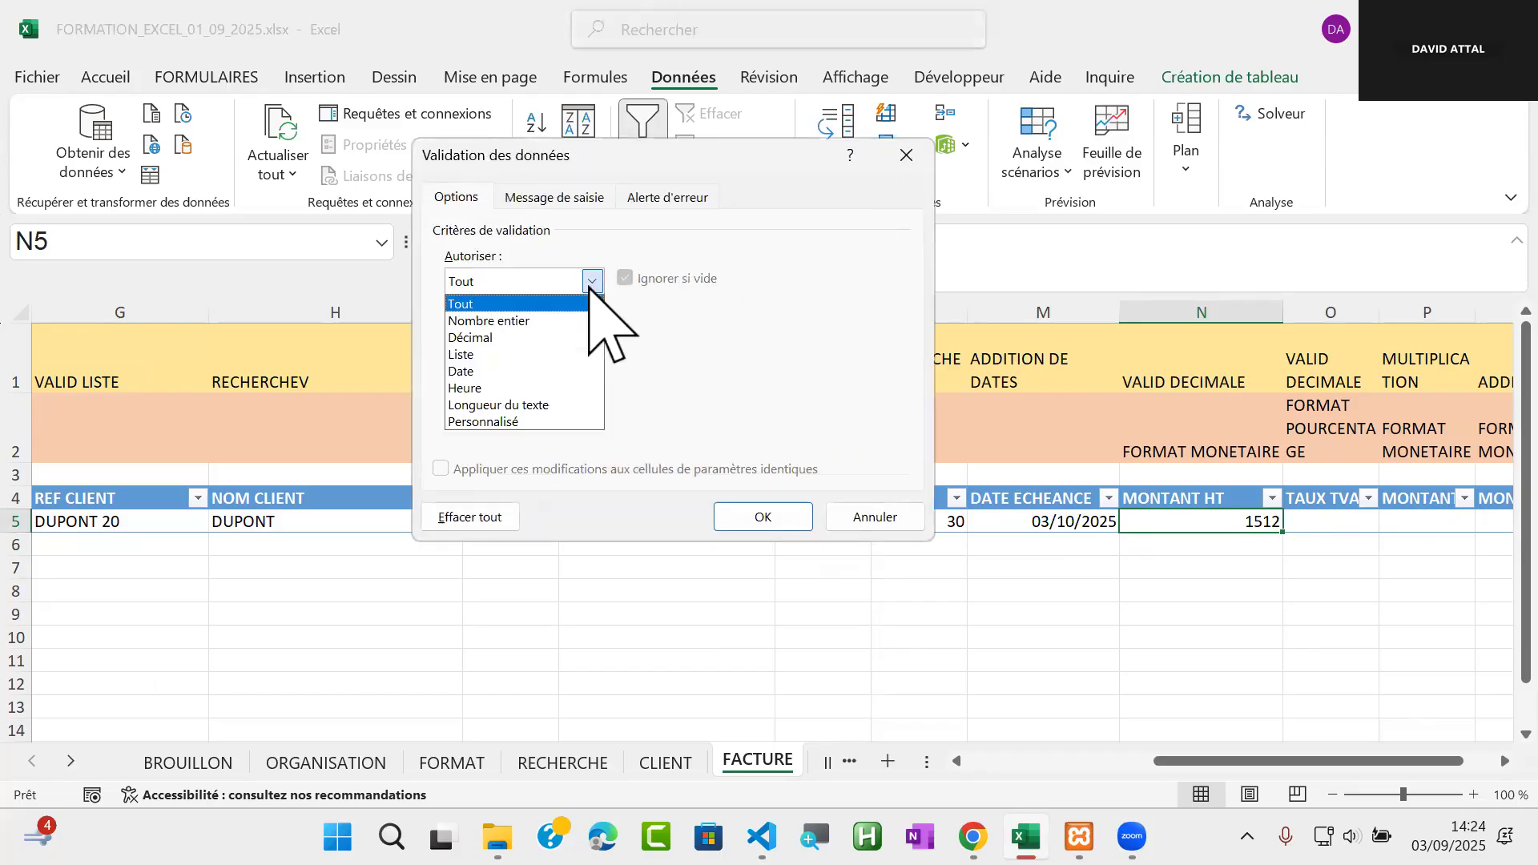
pyautogui.click(551, 338)
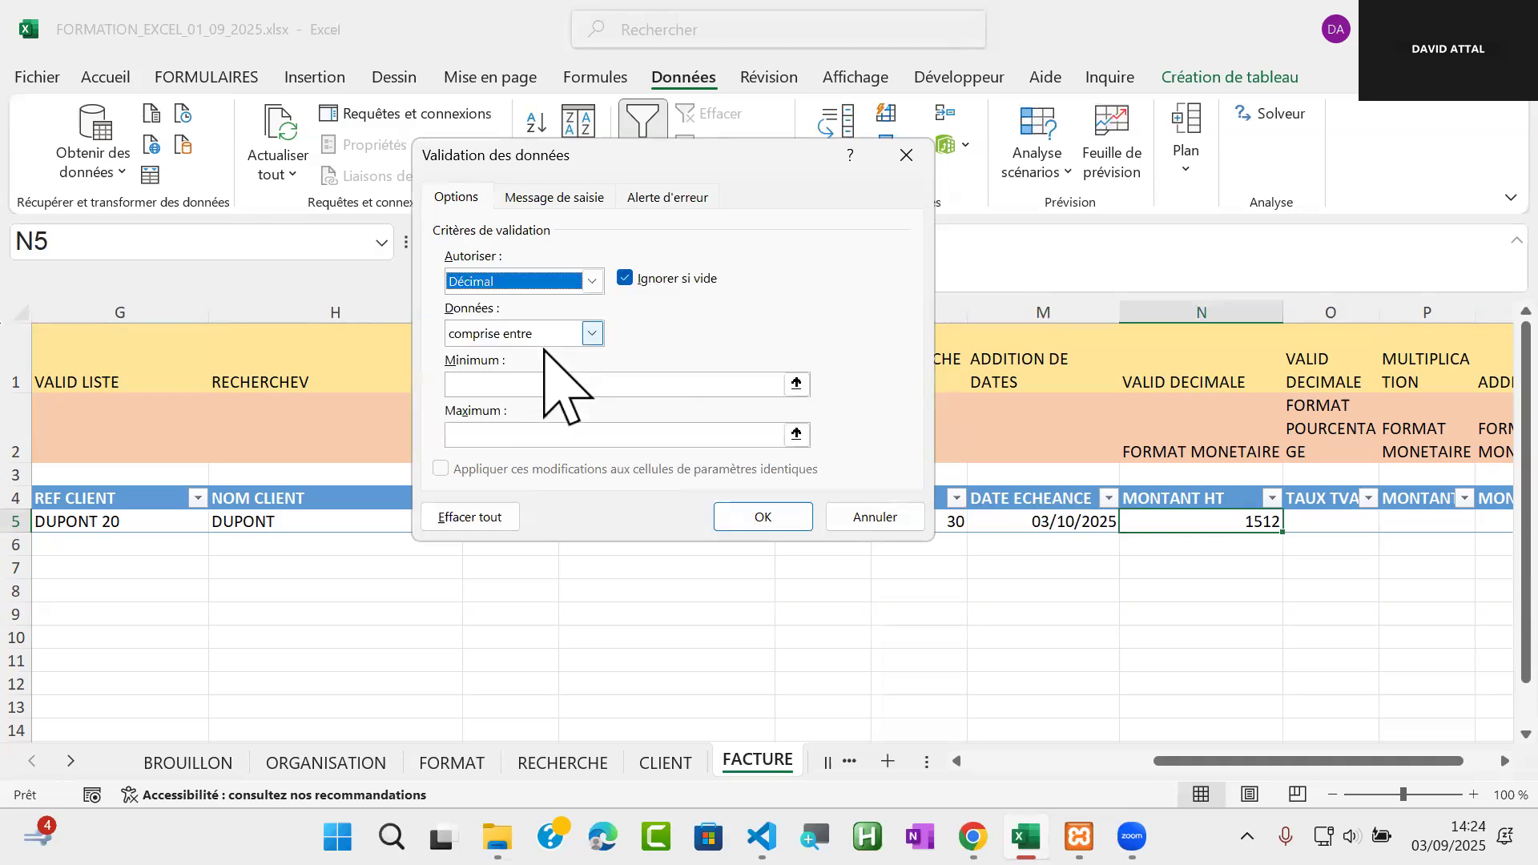
pyautogui.click(514, 388)
pyautogui.write('1')
pyautogui.click(493, 439)
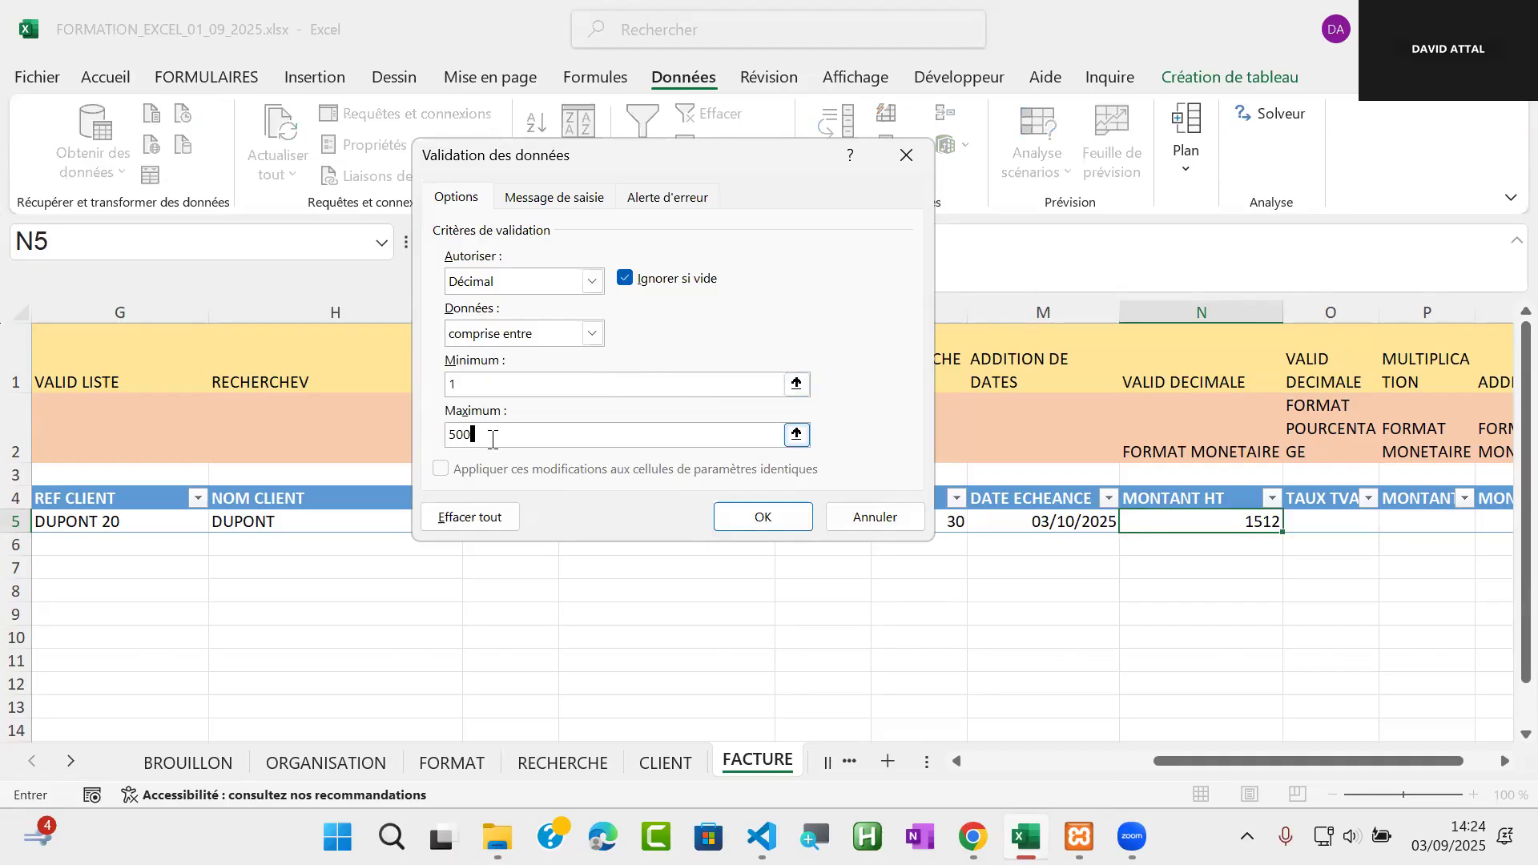
pyautogui.click(757, 519)
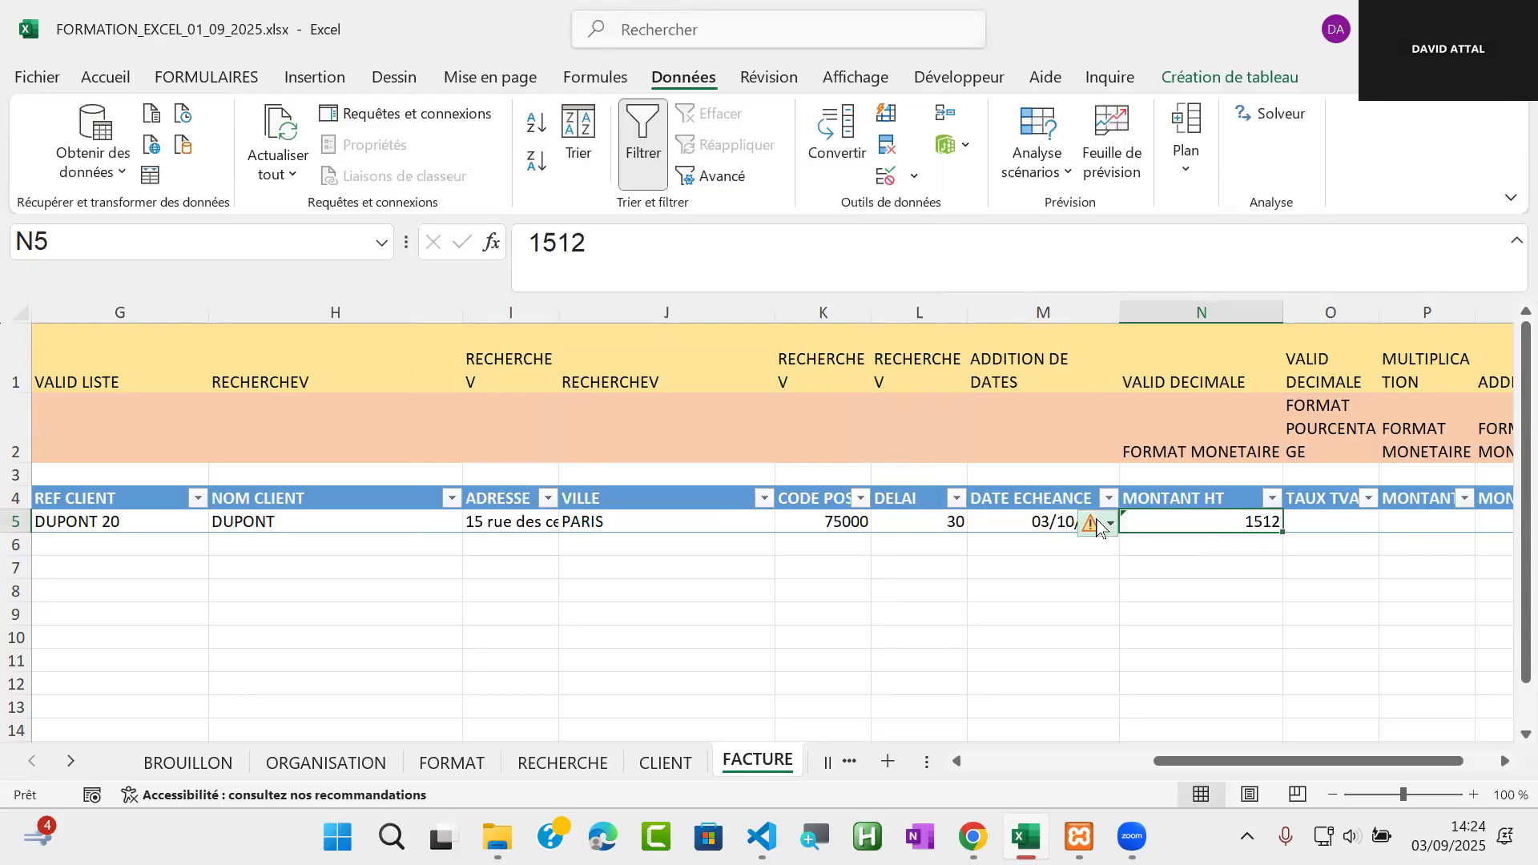
# Try to enter 1512 in the MONTANT HT cell N5 to test its validation rule
pyautogui.moveTo(1098, 528)
pyautogui.write('1512')
pyautogui.press('Return')
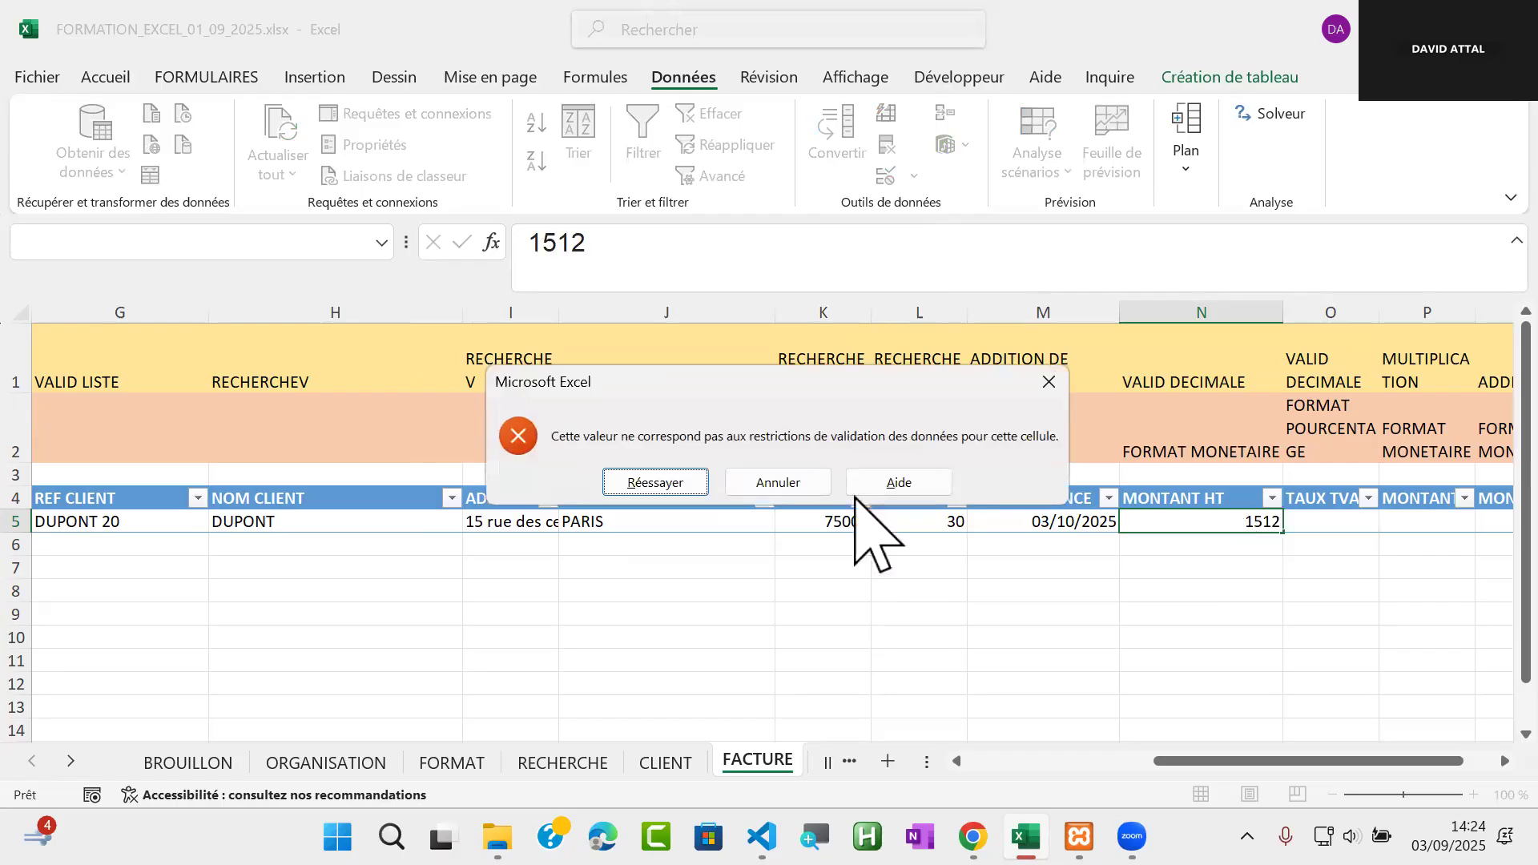
pyautogui.click(789, 484)
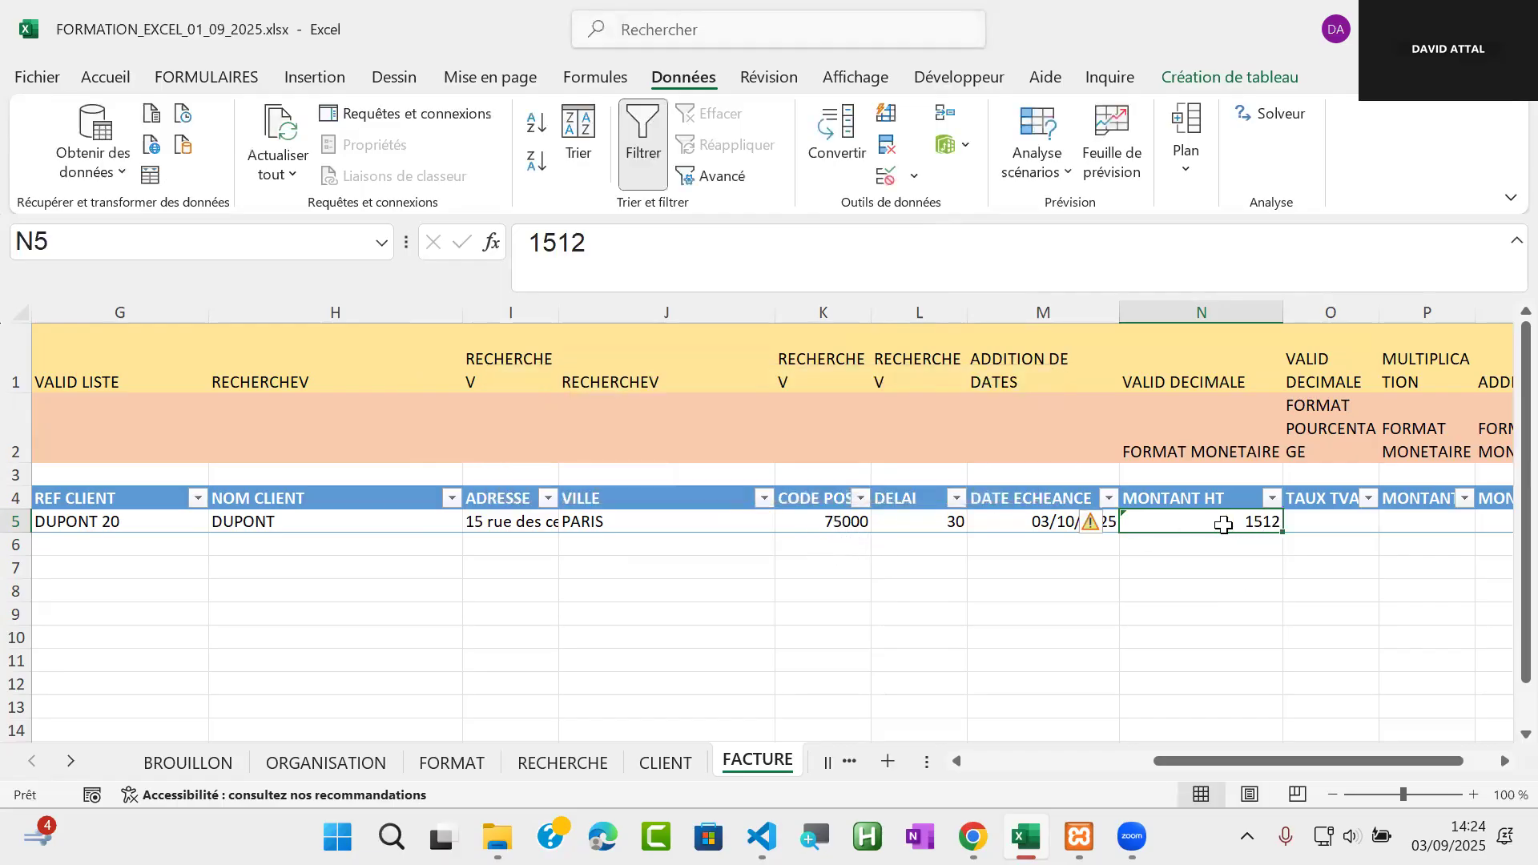
# Set the MONTANT HT amount in N5 to 450
pyautogui.write('450')
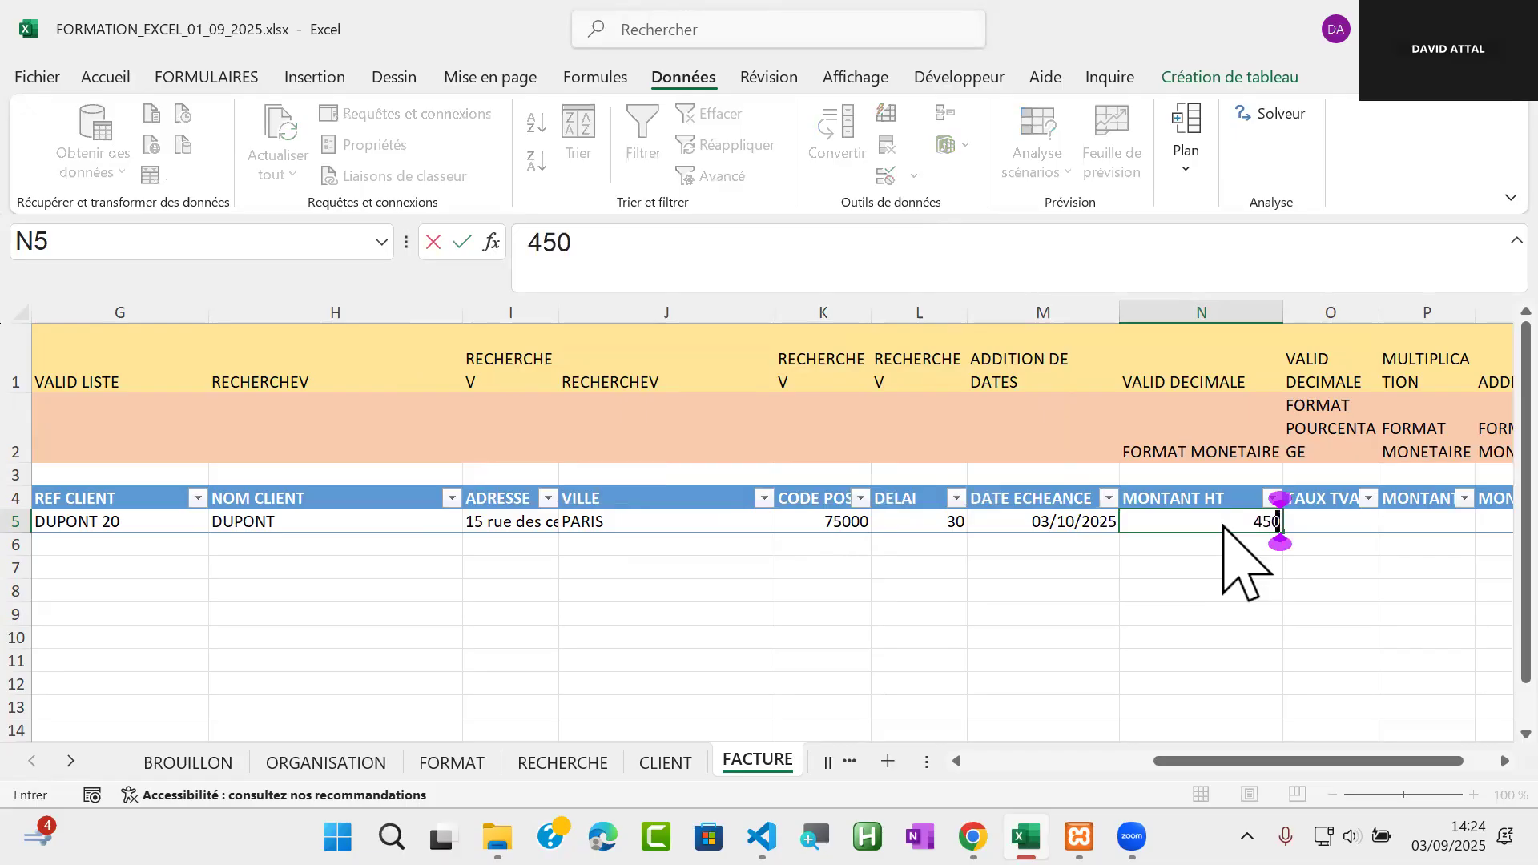
pyautogui.press('Return')
pyautogui.click(1261, 524)
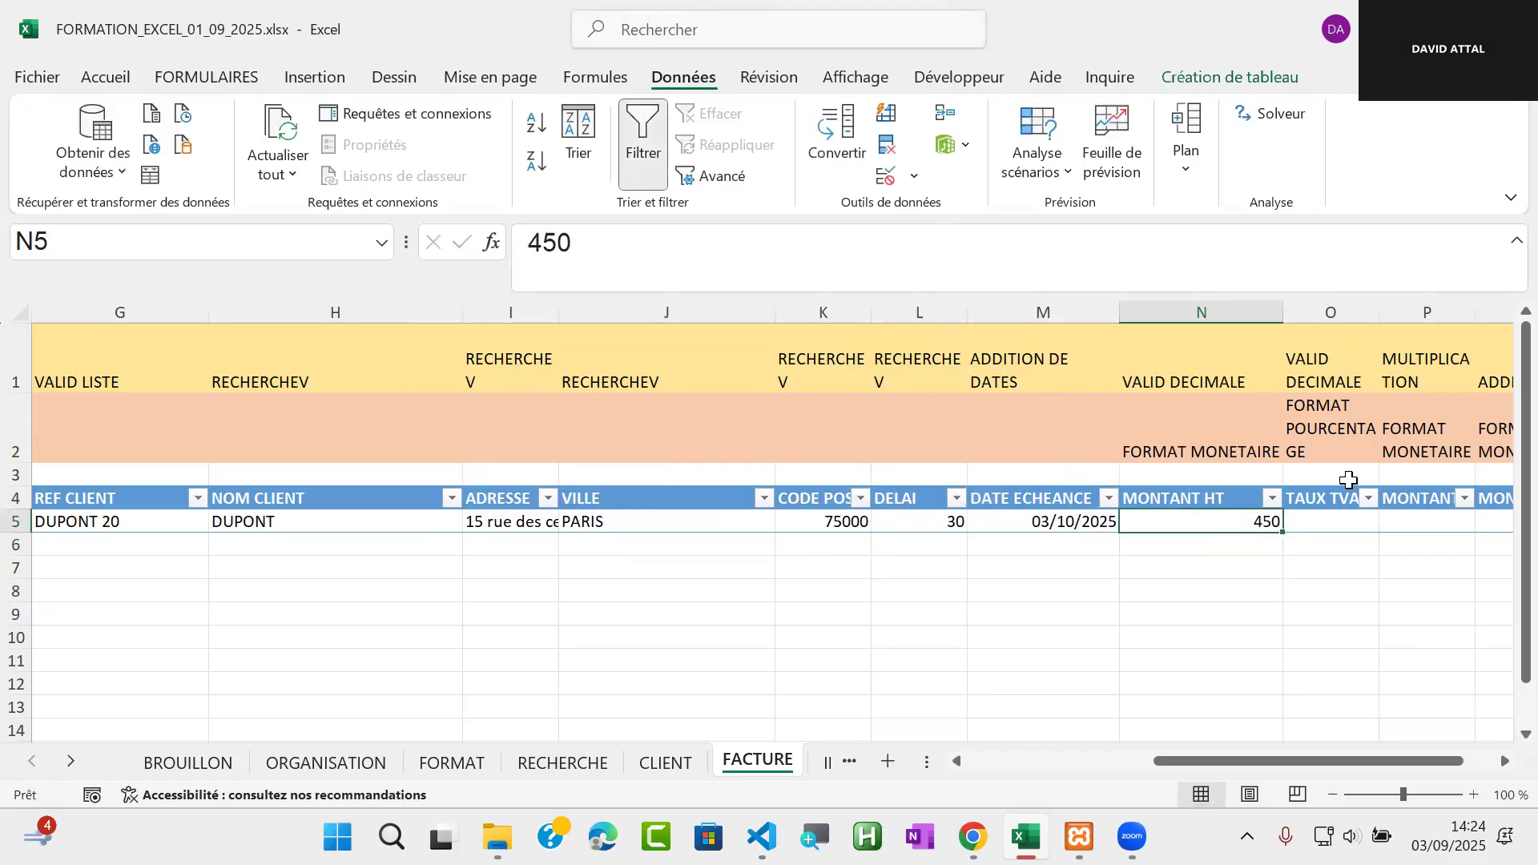
# Format the TAUX TVA cell O5 as Pourcentage with 2 decimal places
pyautogui.click(1337, 522)
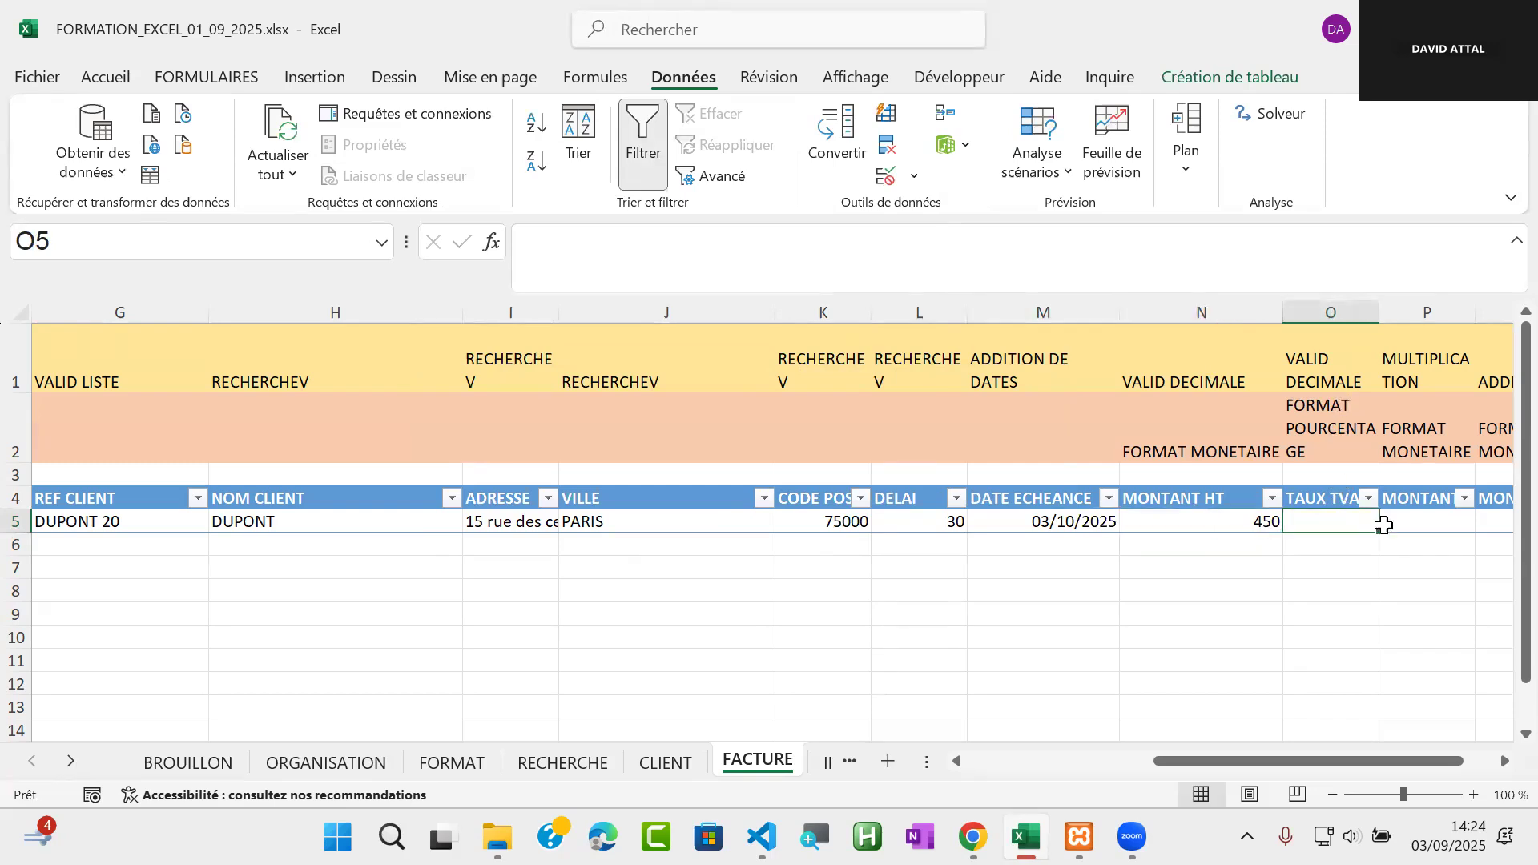
pyautogui.click(1503, 762)
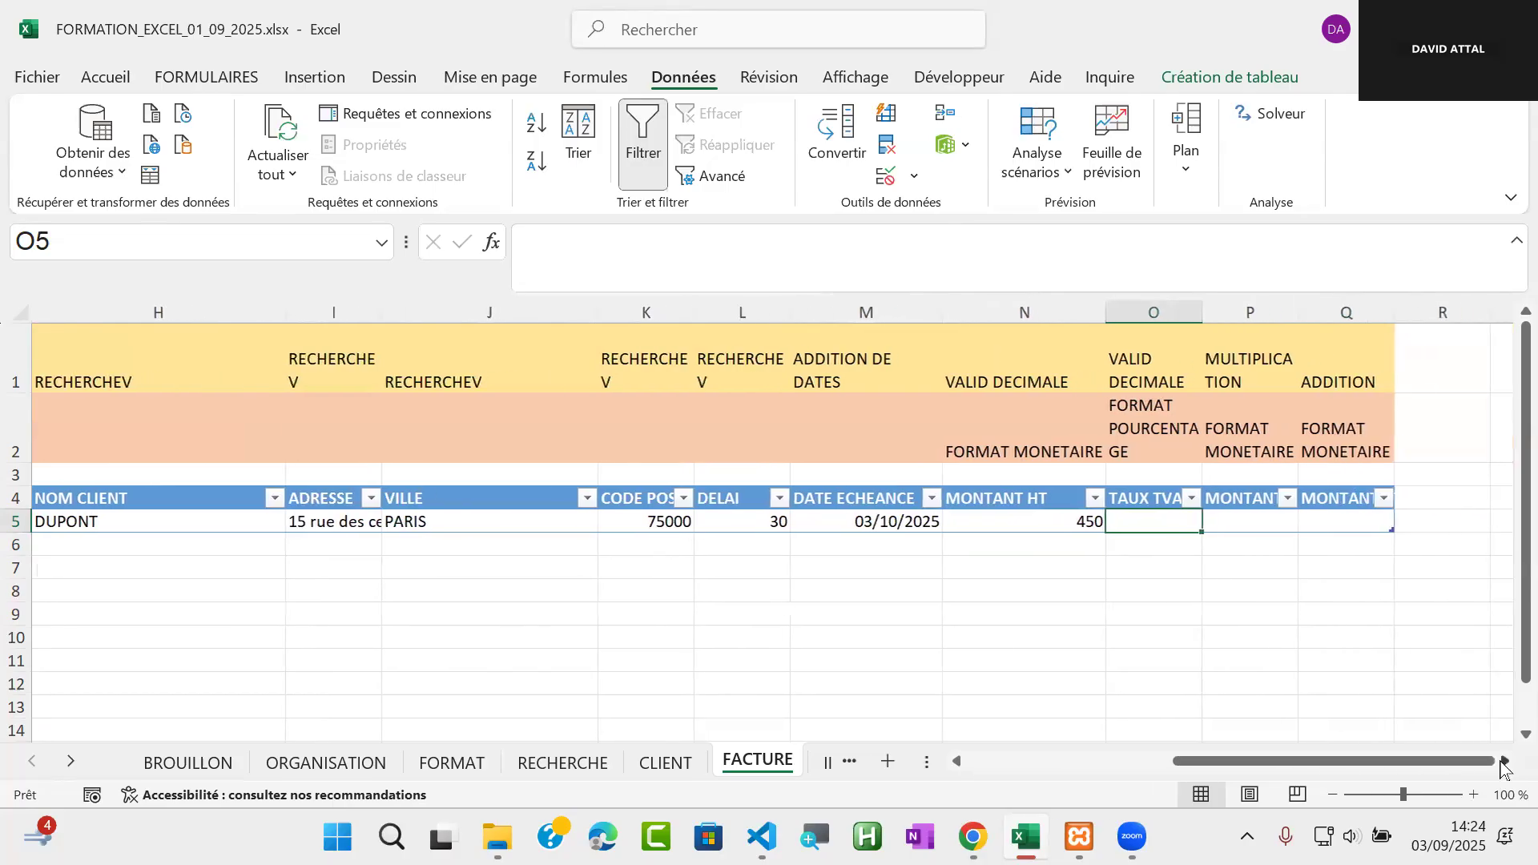
pyautogui.click(1503, 762)
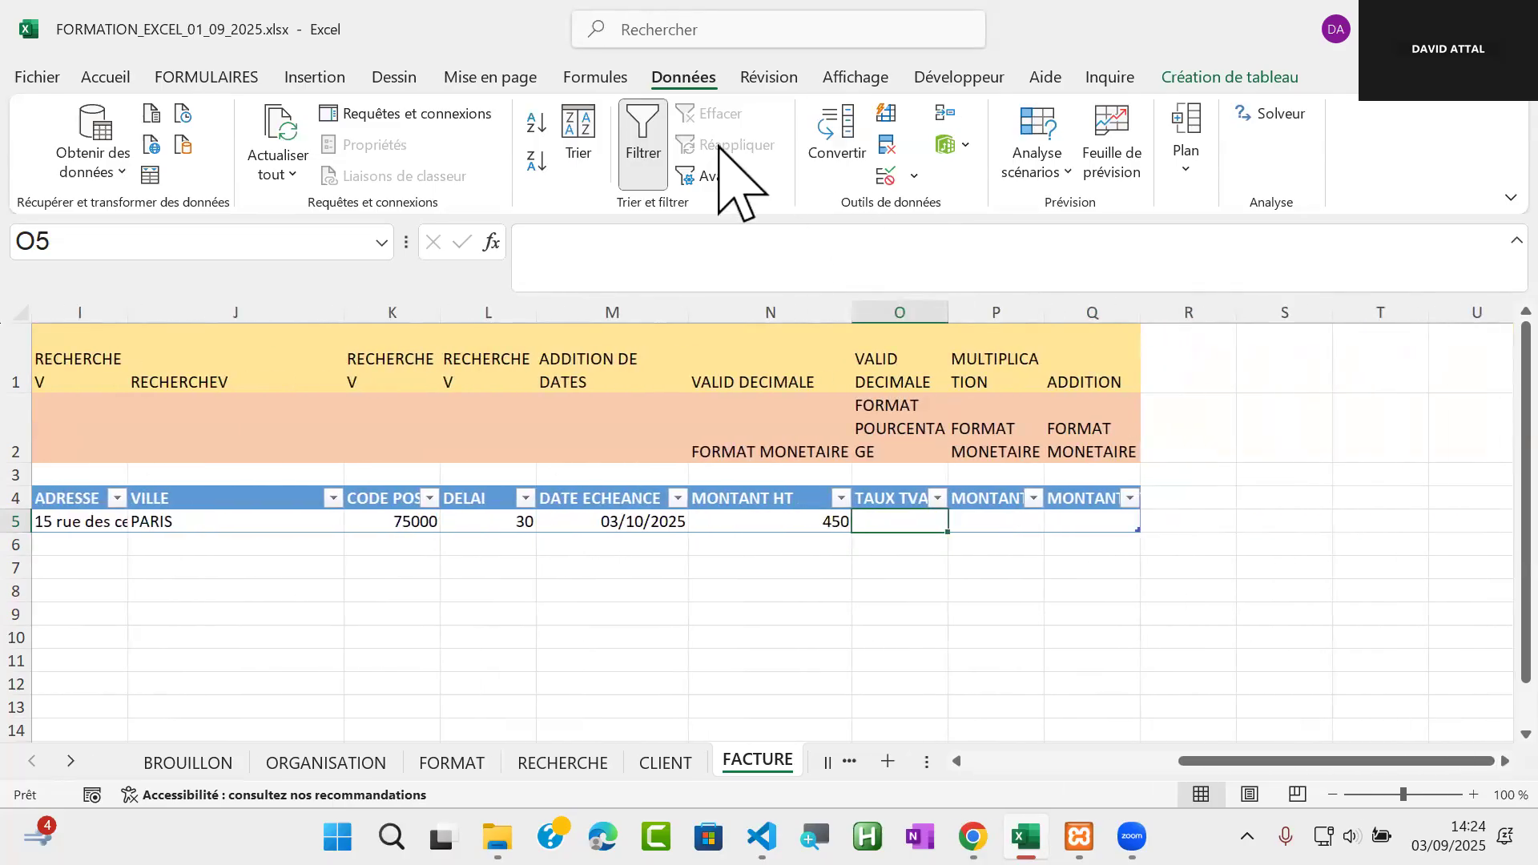
pyautogui.rightClick(899, 521)
pyautogui.click(1052, 657)
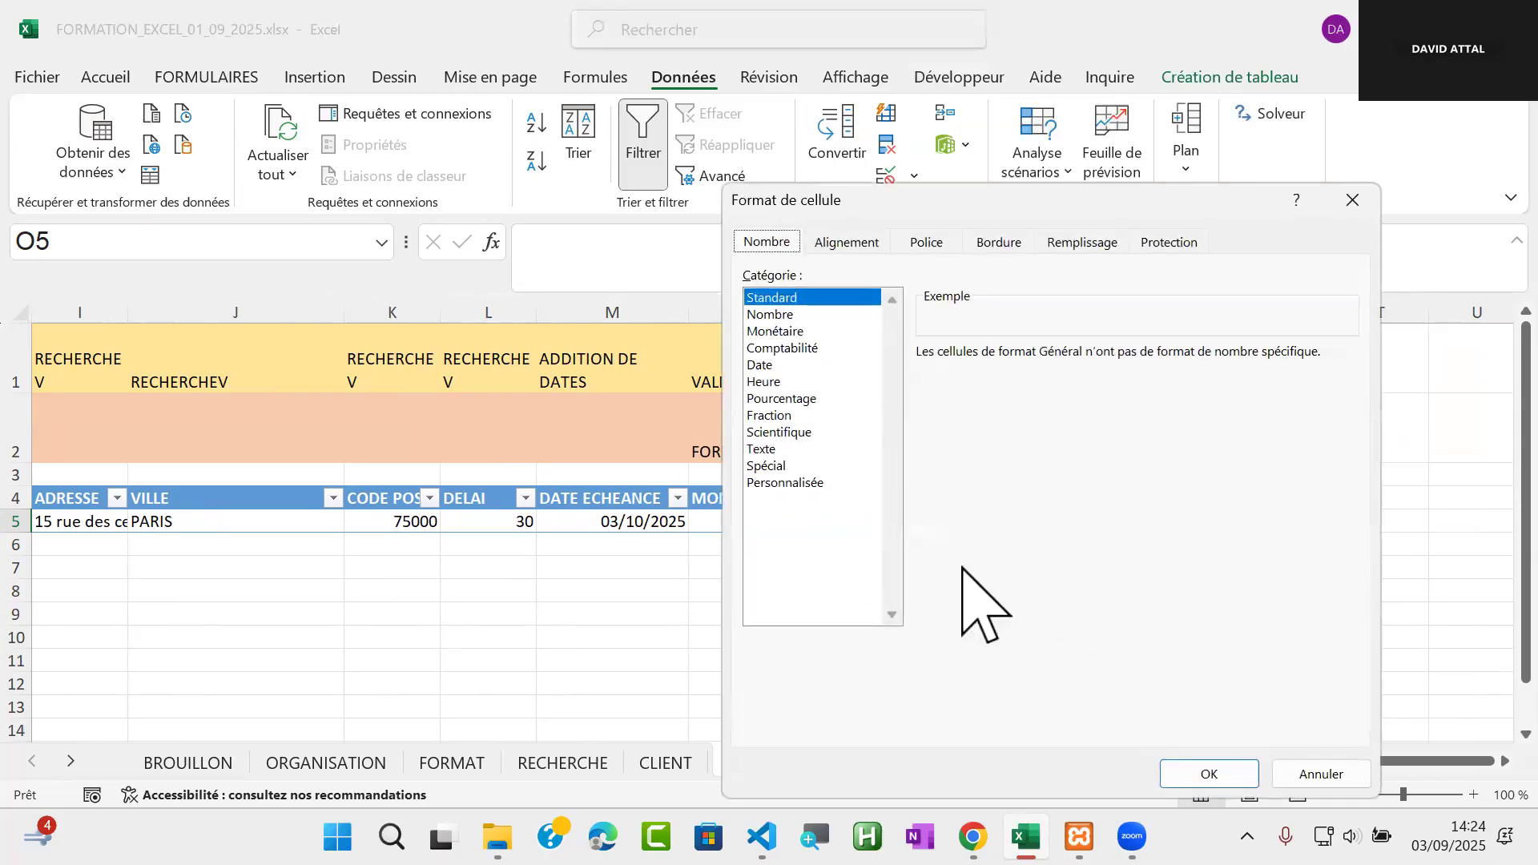
pyautogui.click(792, 399)
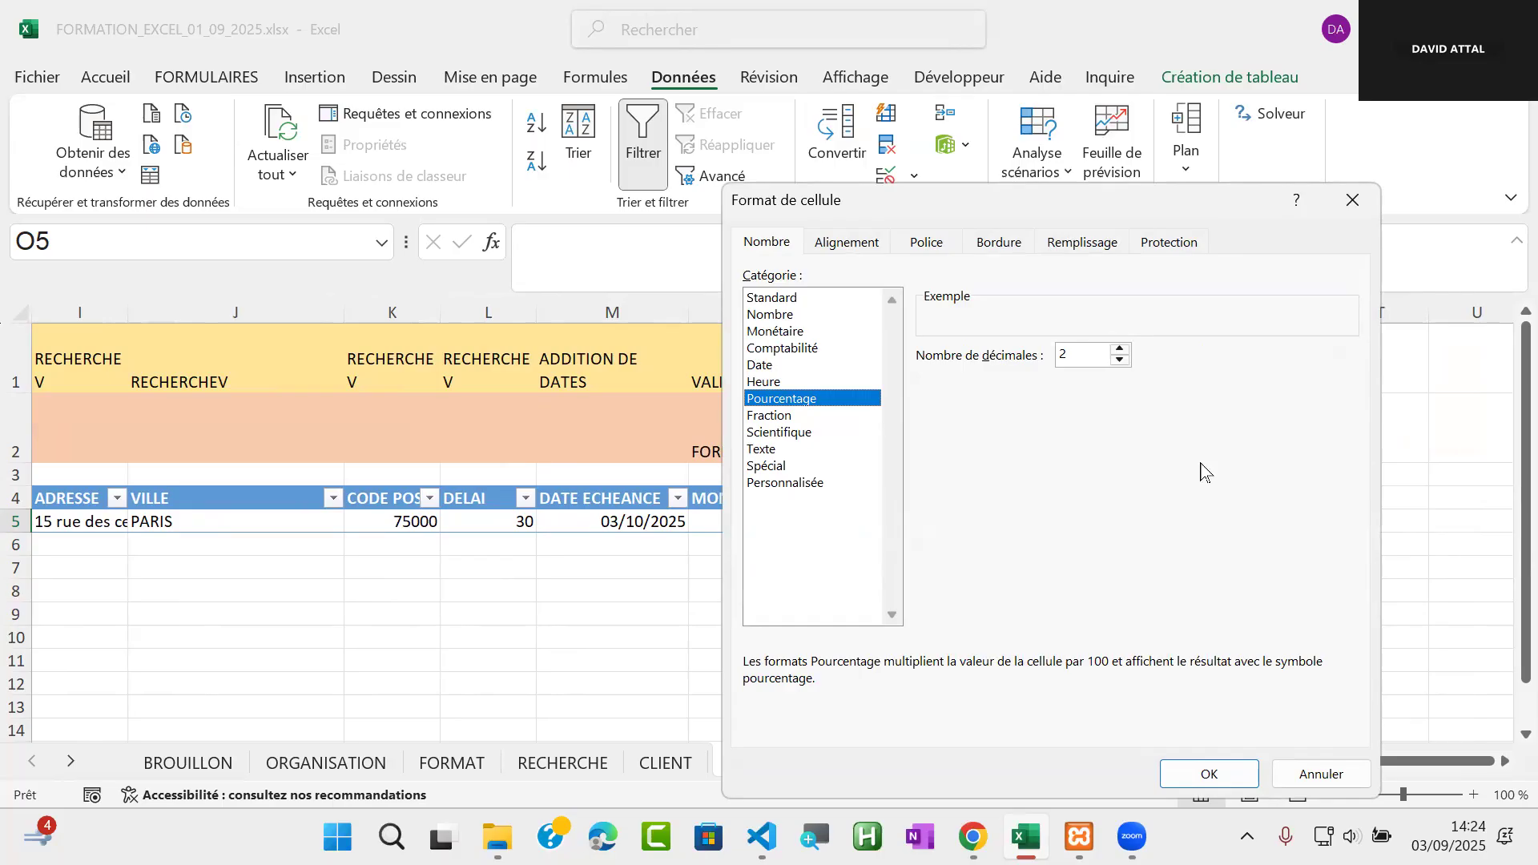
pyautogui.click(1210, 778)
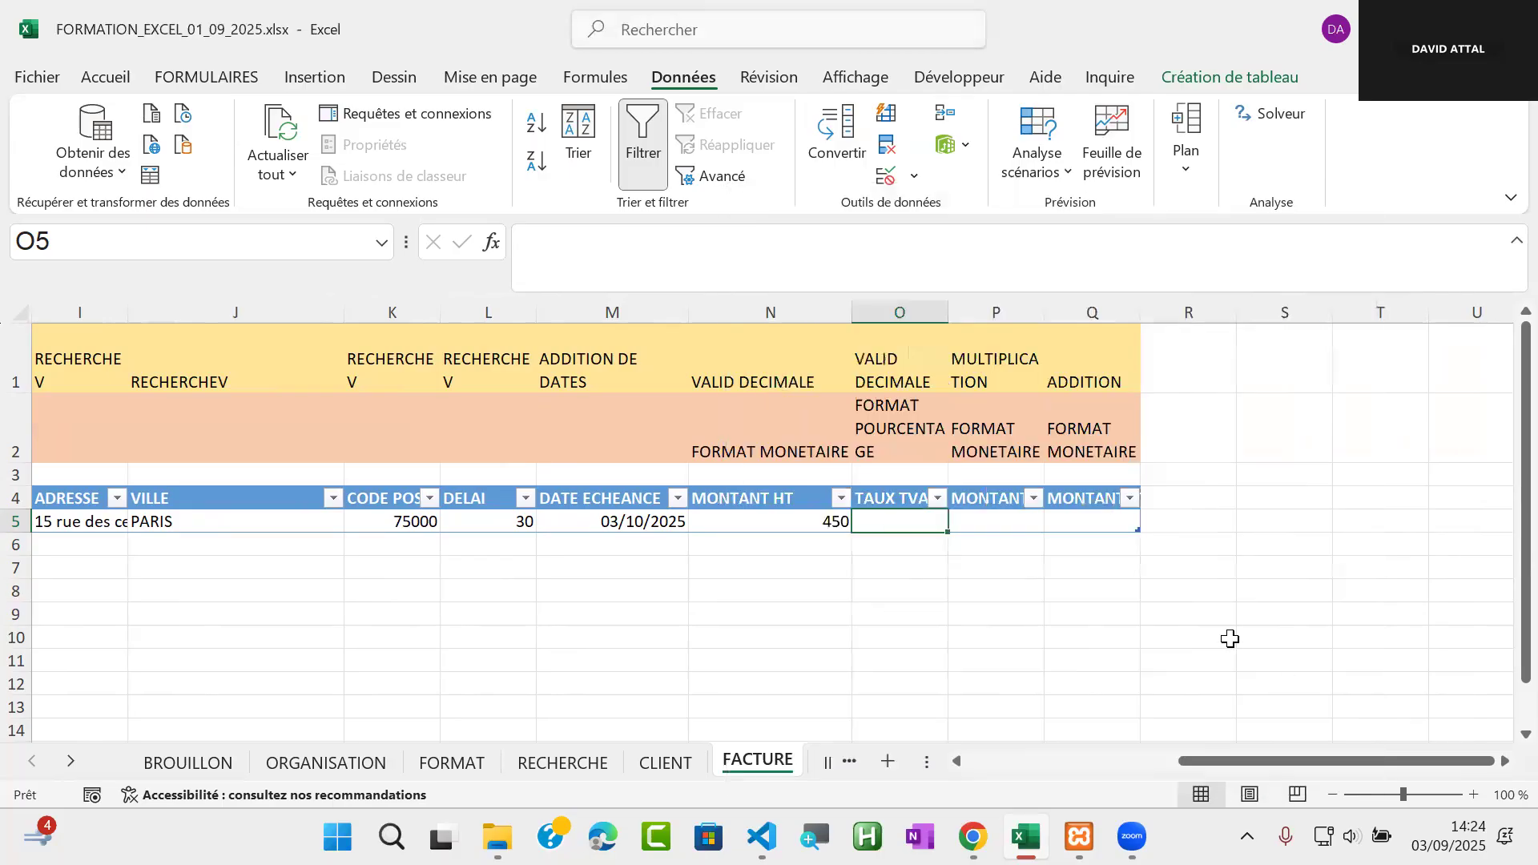
# Enter 20% as the VAT rate in the TAUX TVA cell O5
pyautogui.click(105, 77)
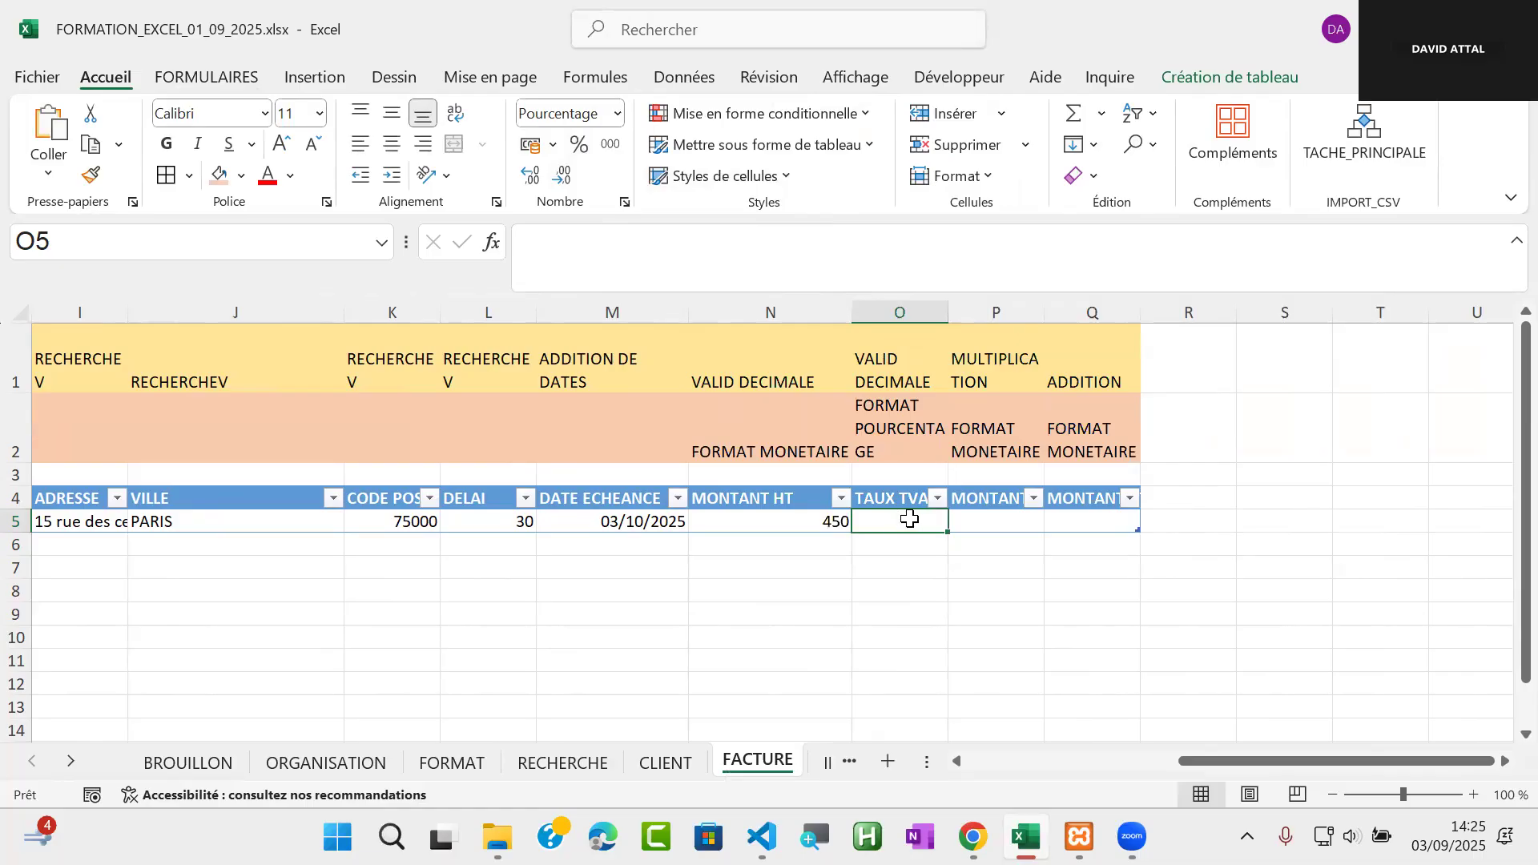
pyautogui.write('20')
pyautogui.press('Return')
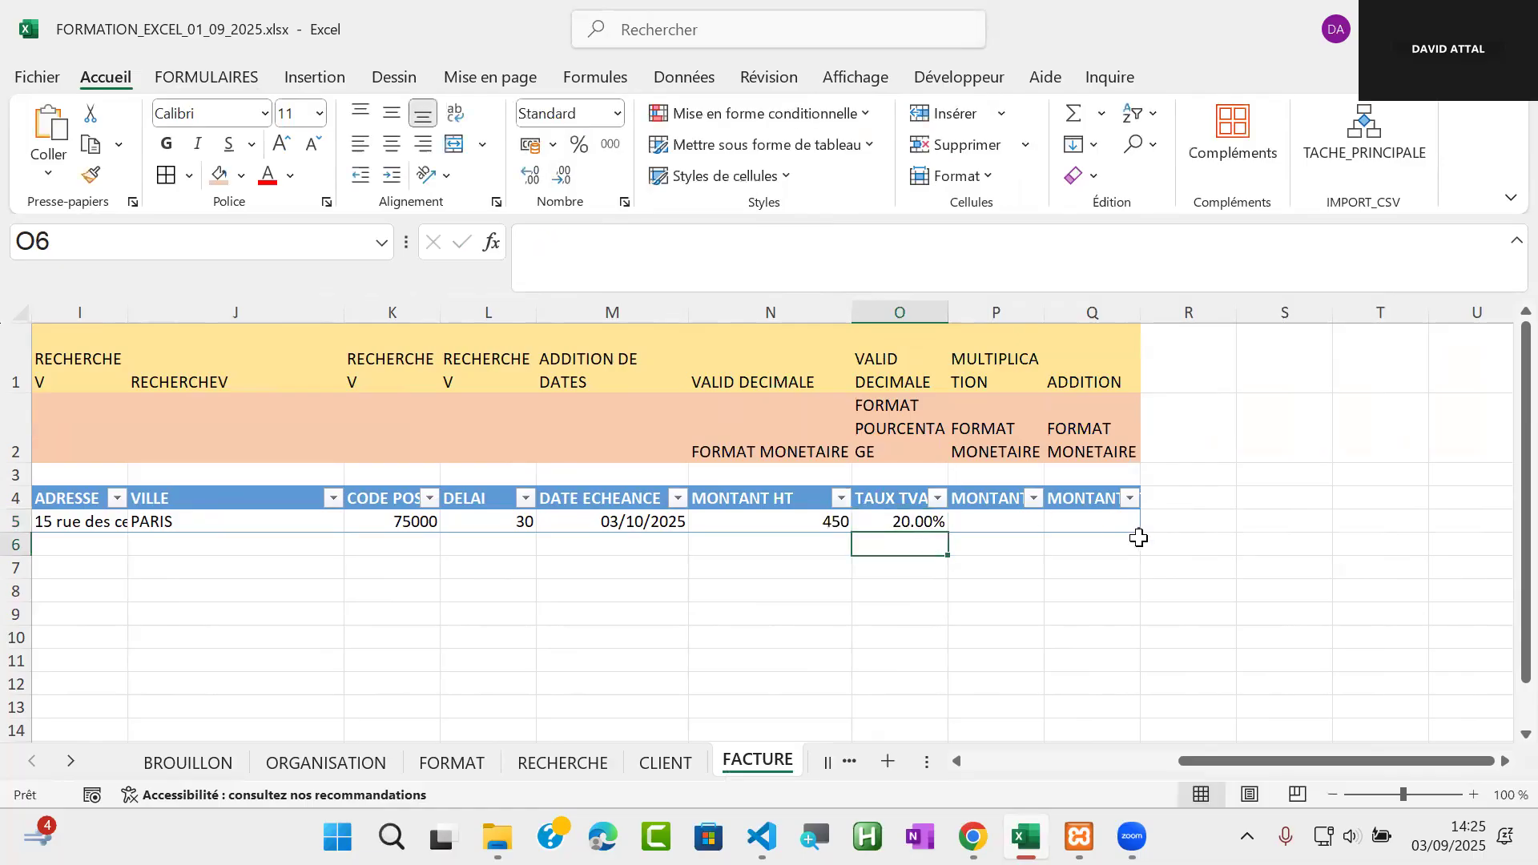
# Replace the content of the TAUX TVA cell O5 with 20, without the percent sign
pyautogui.doubleClick(915, 521)
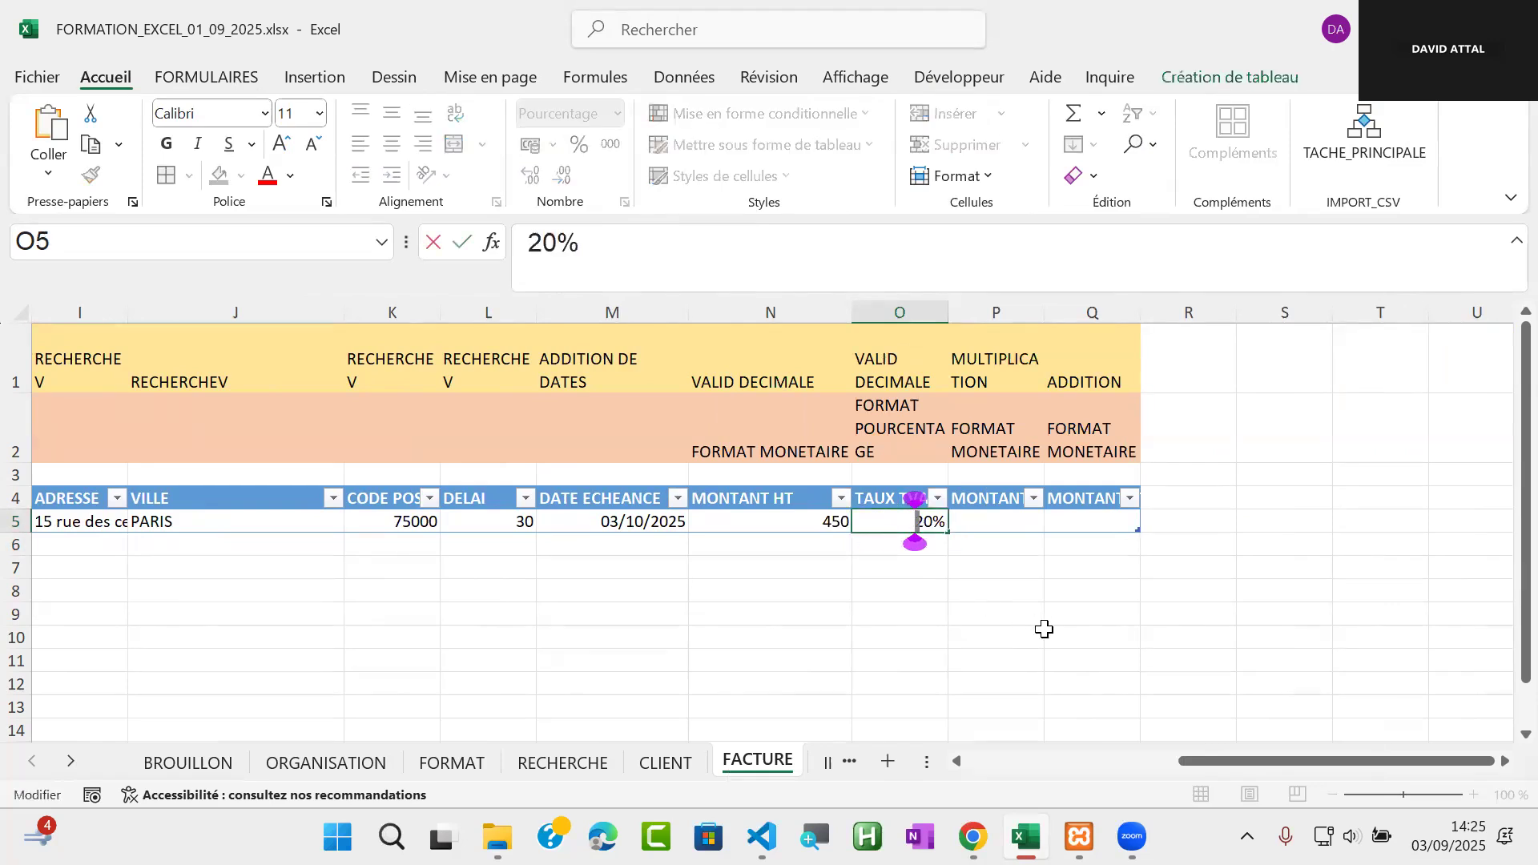
pyautogui.press('Delete')
pyautogui.press('Delete')
pyautogui.press('Delete')
pyautogui.write('20')
pyautogui.press('Return')
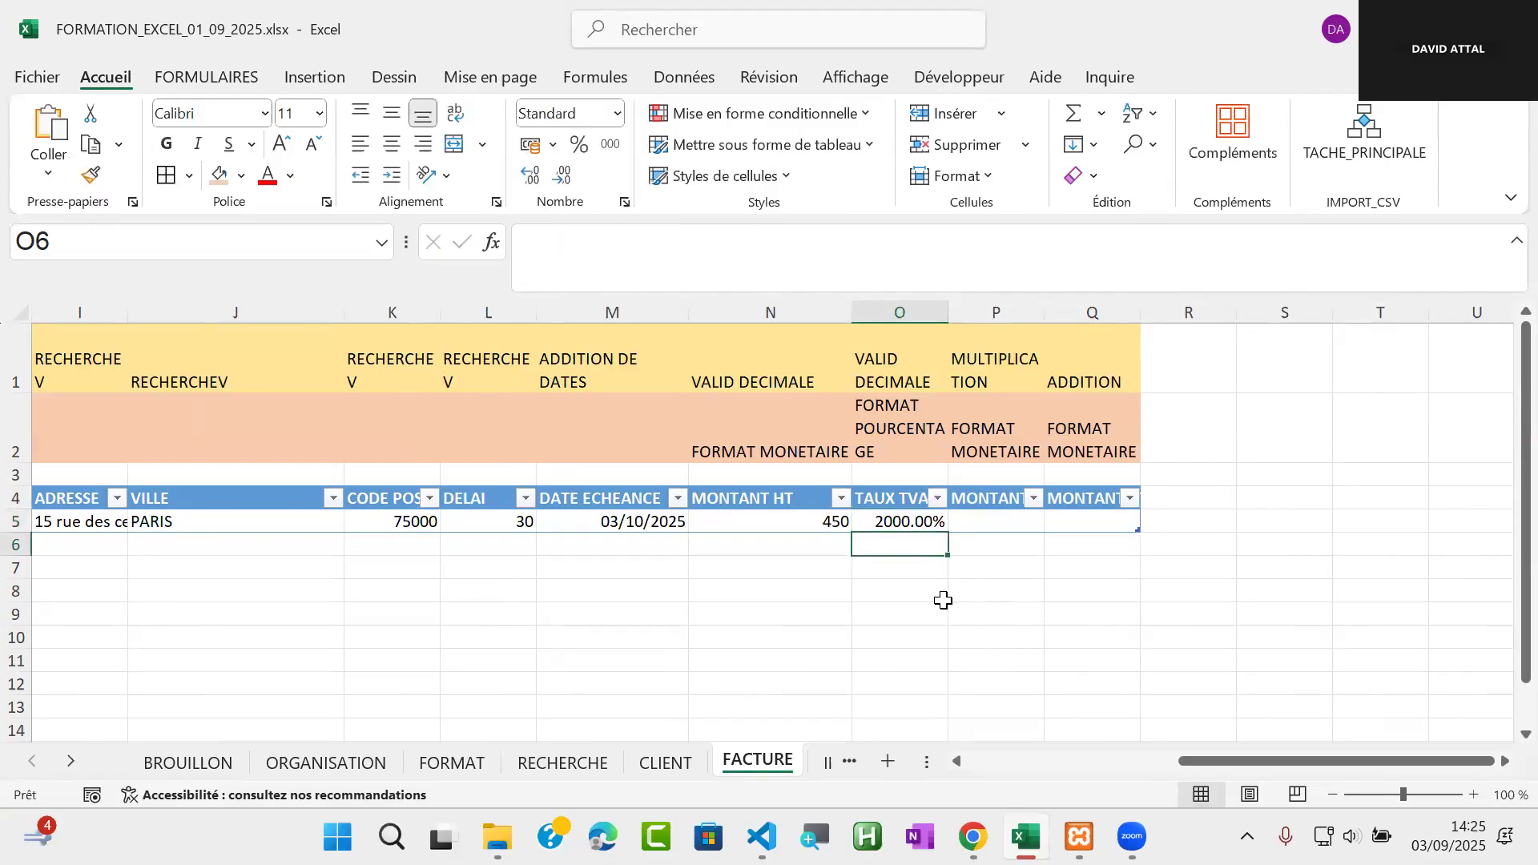
# Overwrite the TAUX TVA rate in O5 with 20%
pyautogui.click(904, 521)
pyautogui.write('20')
pyautogui.press('Return')
# Enter =[@[MONTANT HT]]*[@[TAUX TVA]] in cell P5 to calculate the VAT amount
pyautogui.click(993, 522)
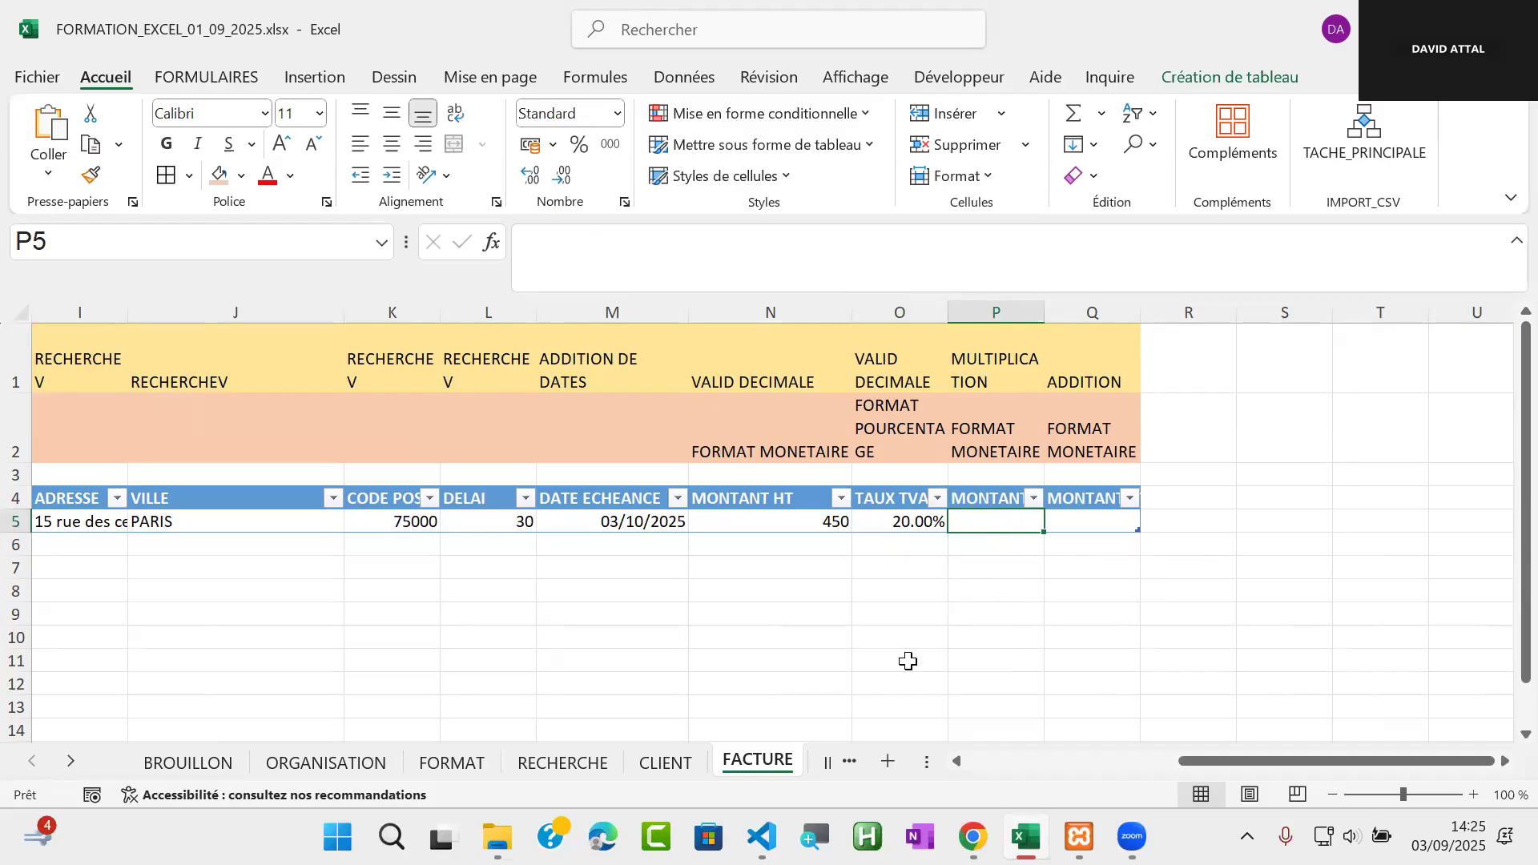
pyautogui.write('=')
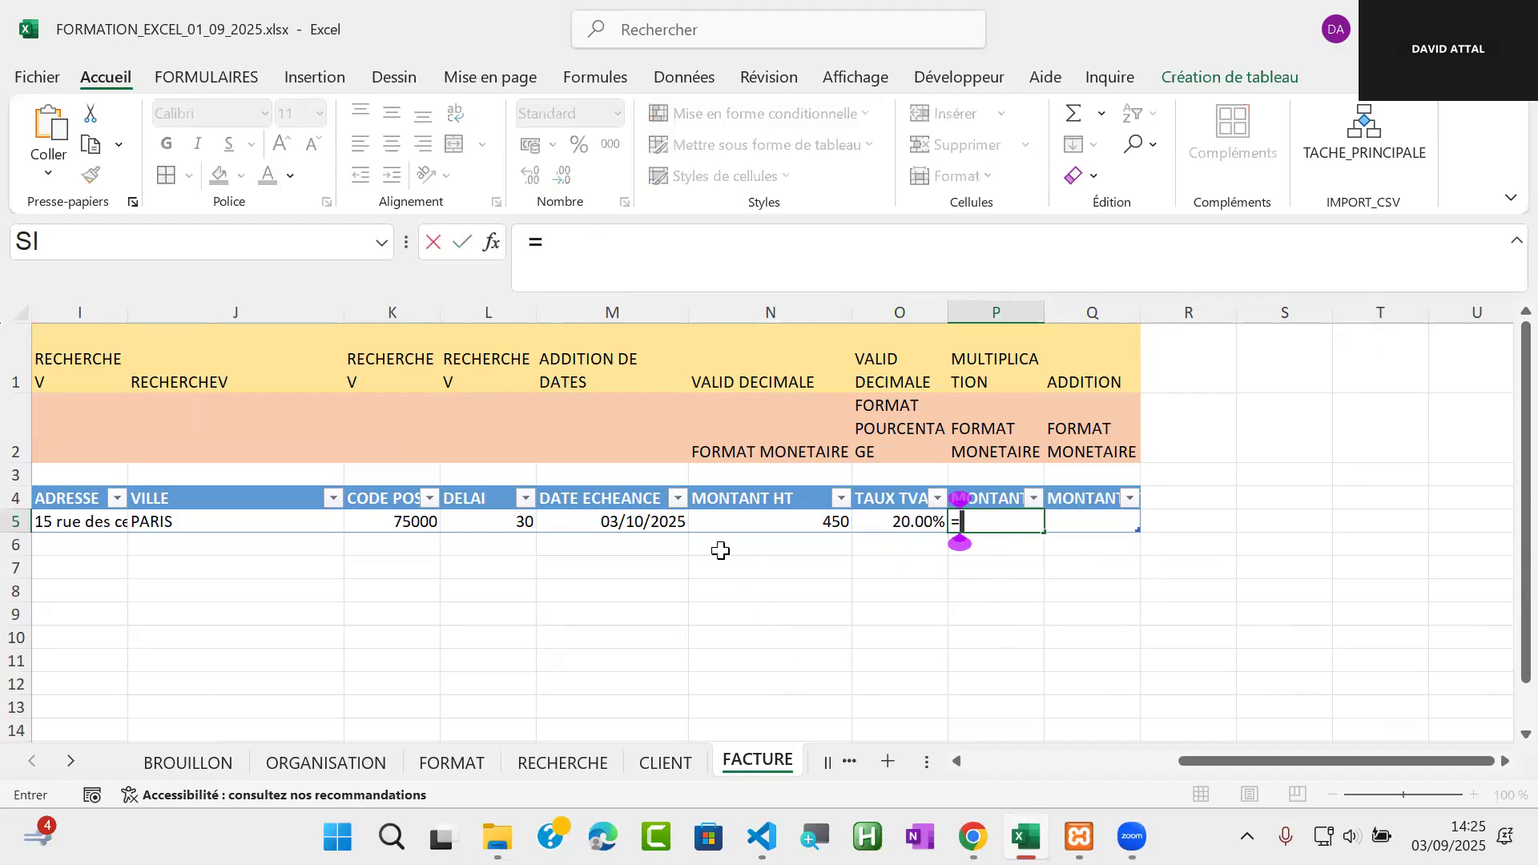
pyautogui.click(774, 524)
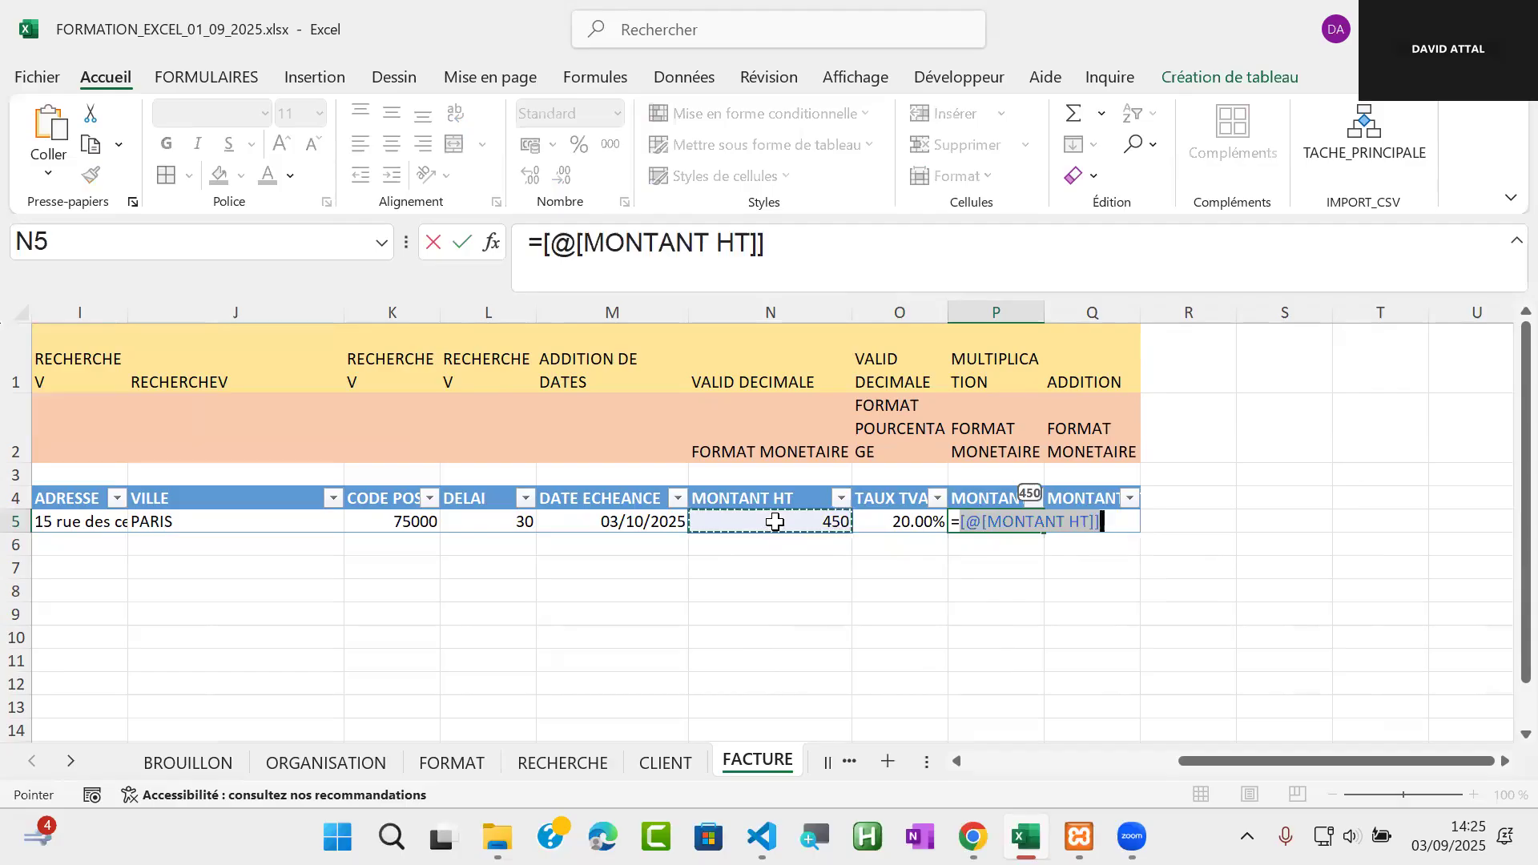
pyautogui.write('*')
pyautogui.click(908, 522)
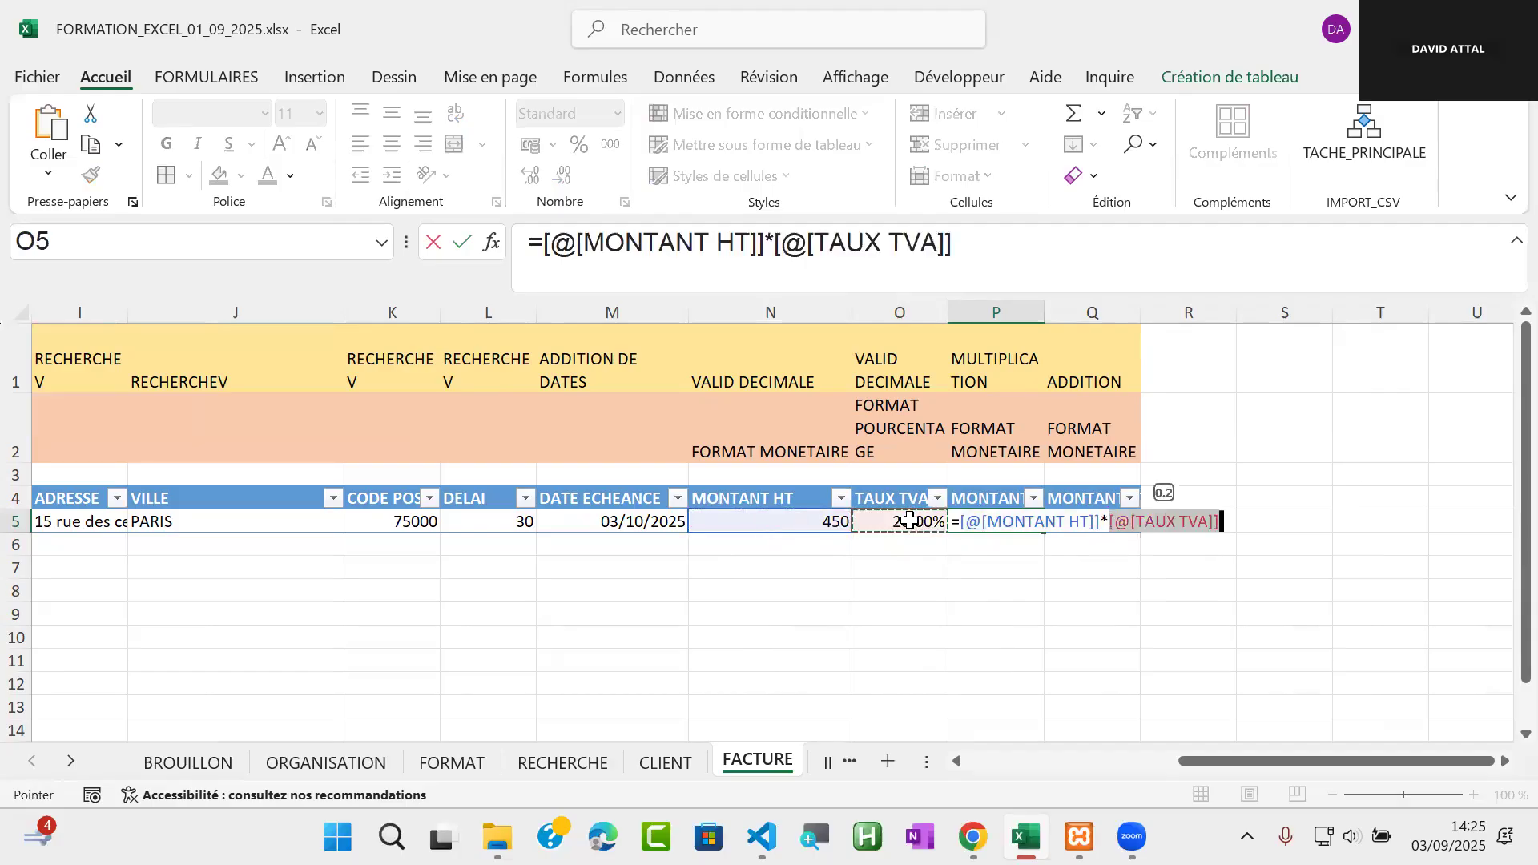
pyautogui.press('Return')
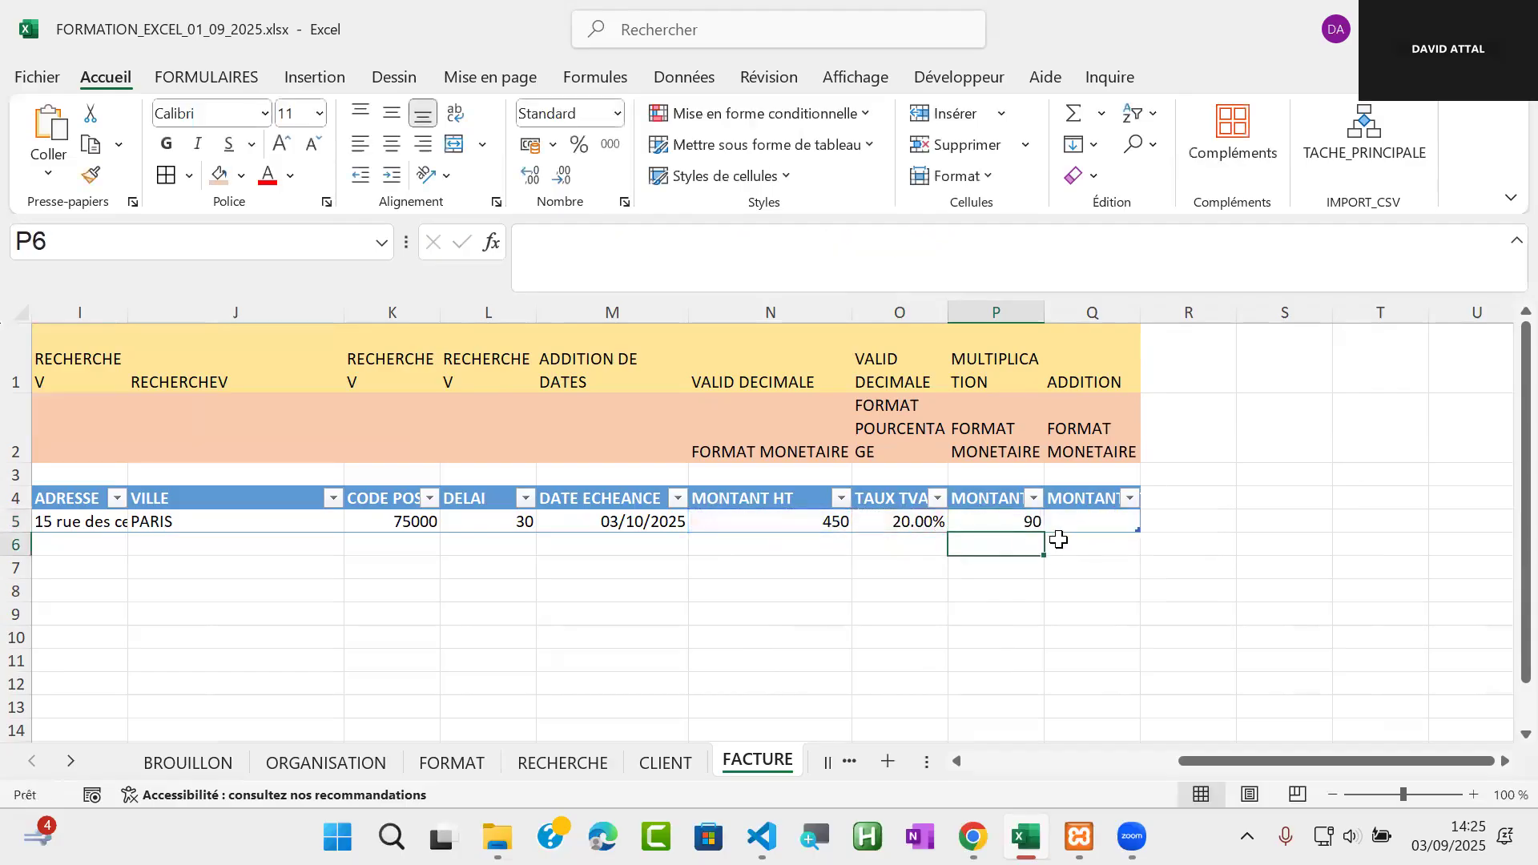
# Apply the euro accounting number format to the amount cells N5, P5 and Q5 of the invoice row
pyautogui.click(1029, 523)
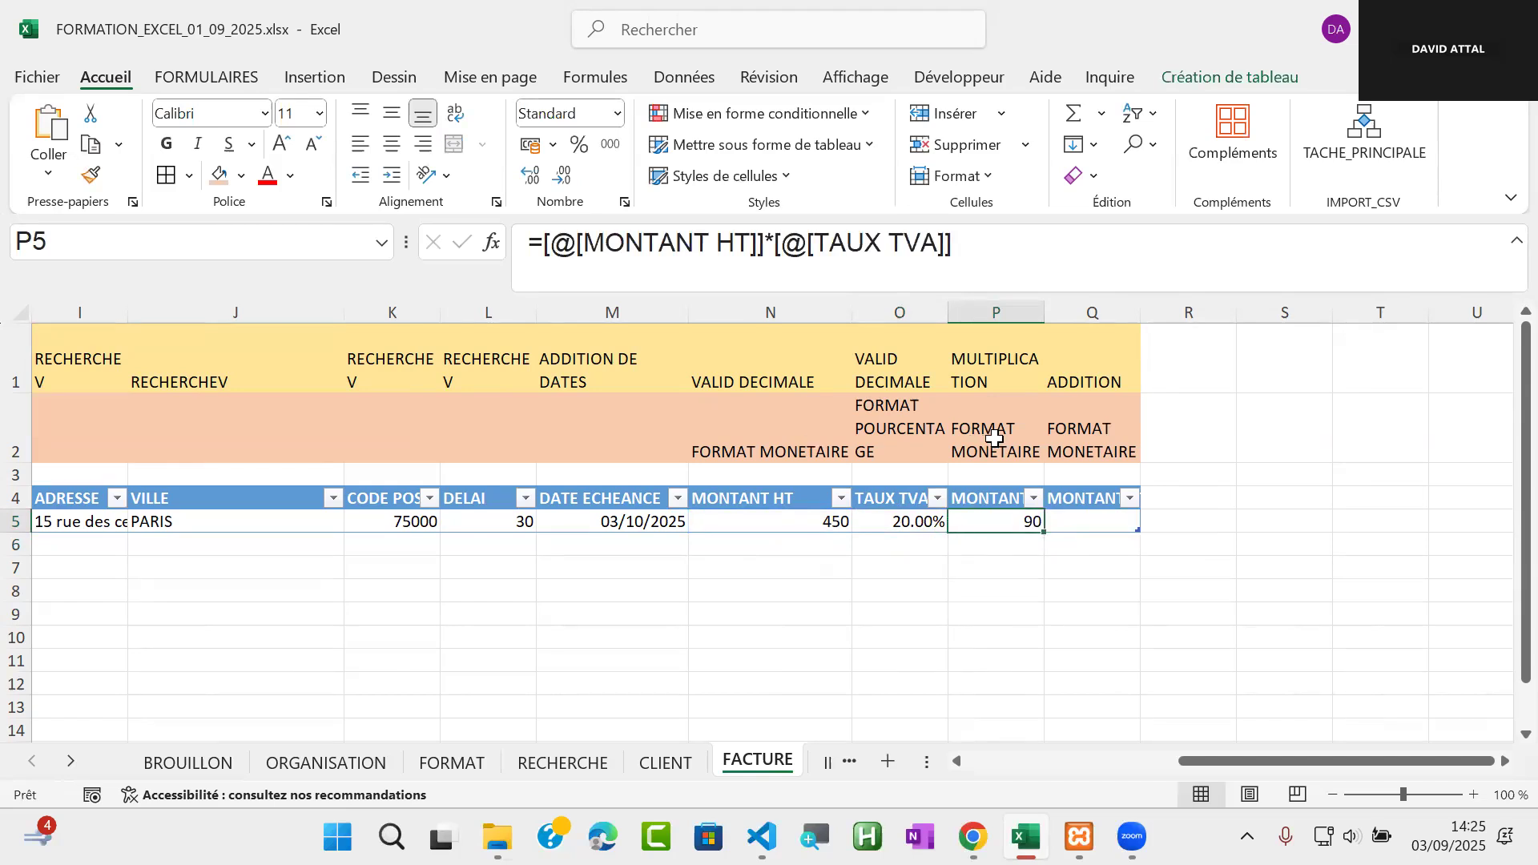
pyautogui.click(801, 526)
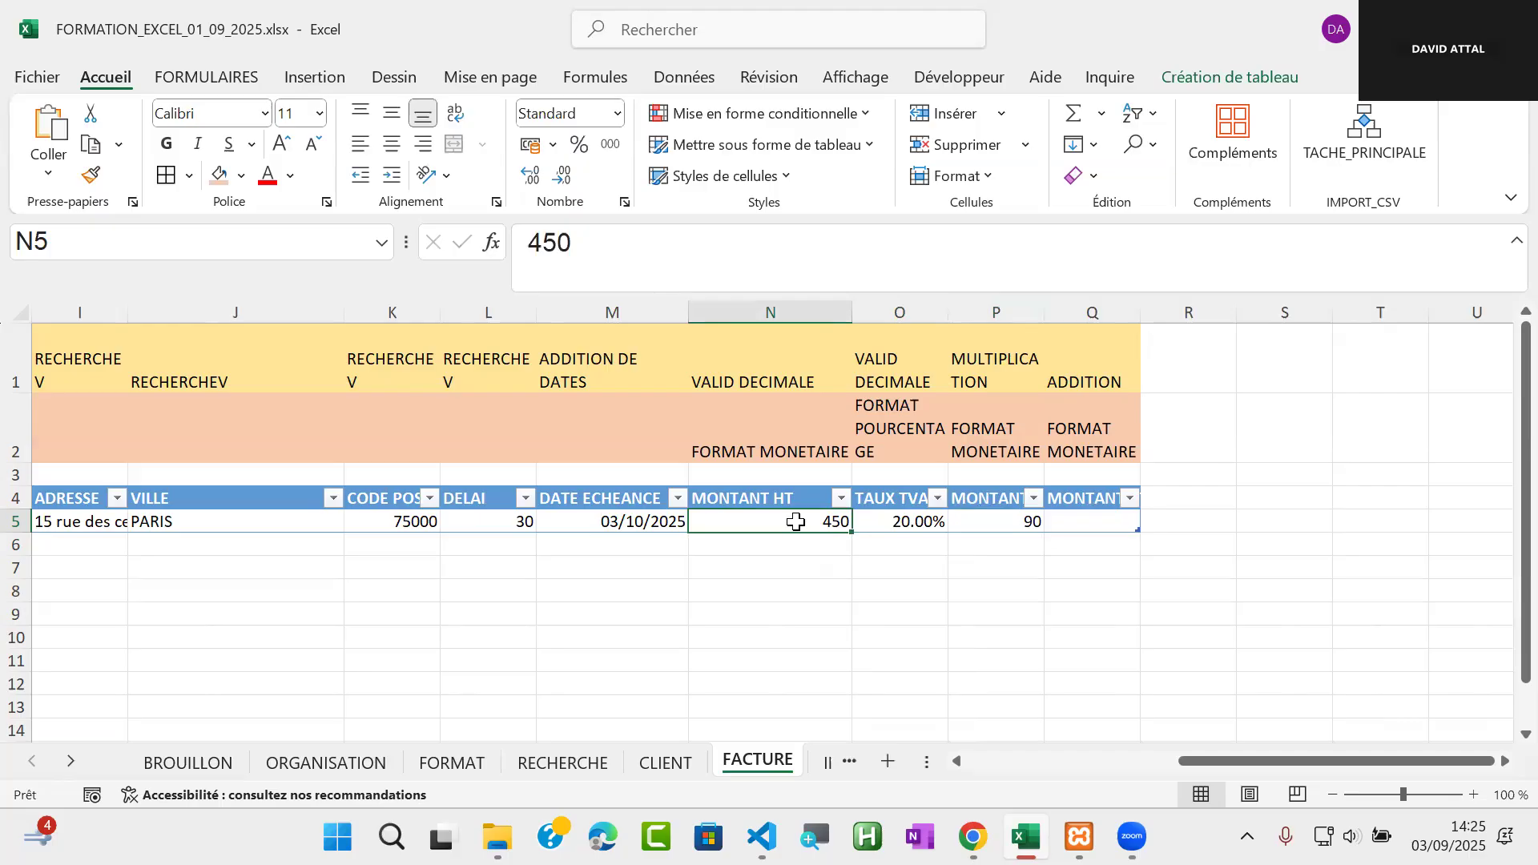
pyautogui.keyDown('ctrl'); pyautogui.click(1002, 525); pyautogui.keyUp('ctrl')
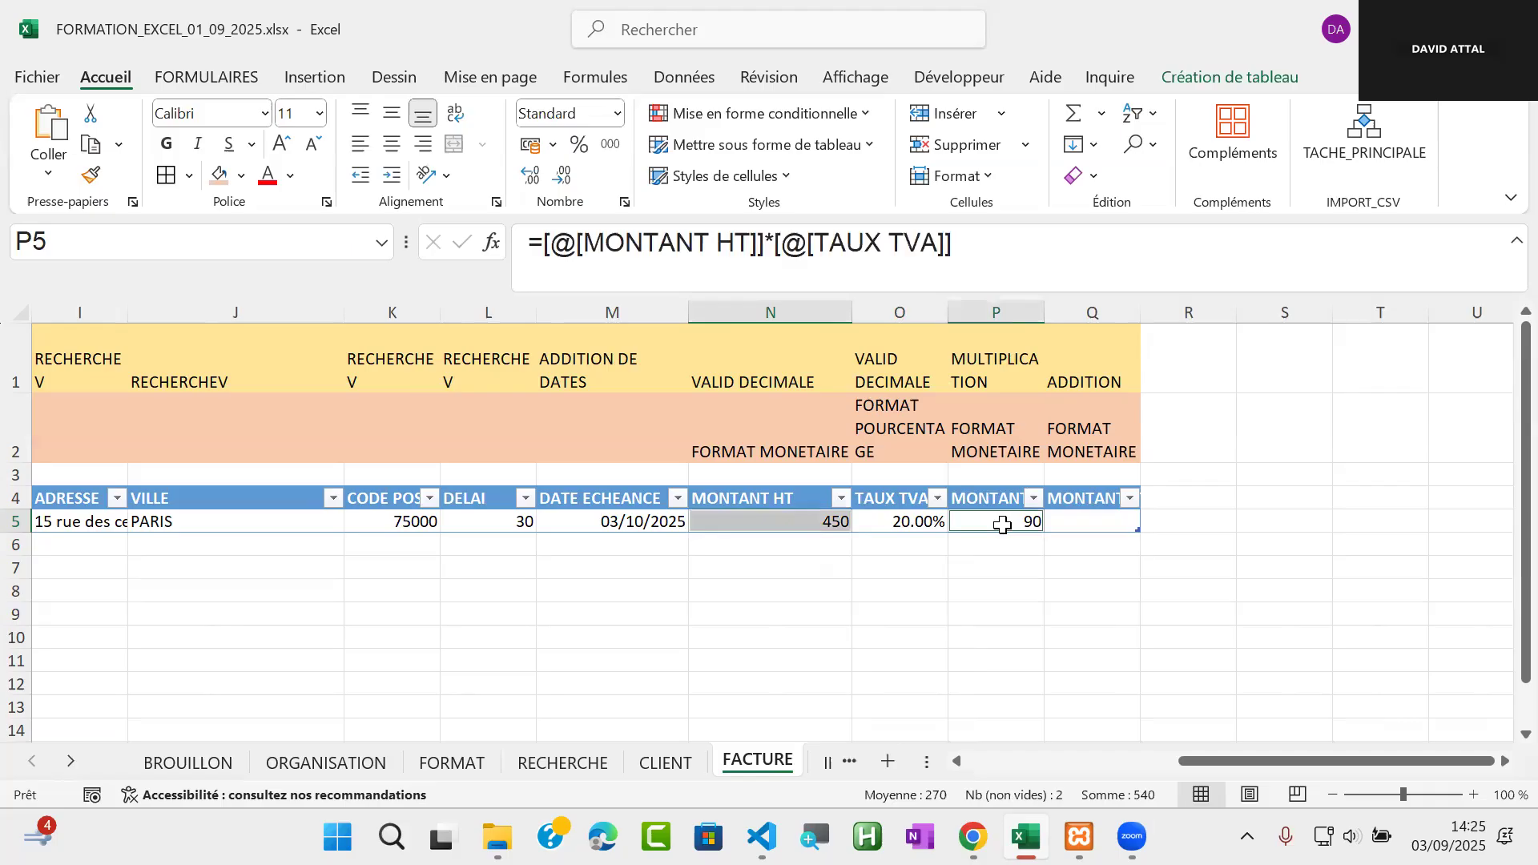
pyautogui.keyDown('ctrl'); pyautogui.click(1094, 524); pyautogui.keyUp('ctrl')
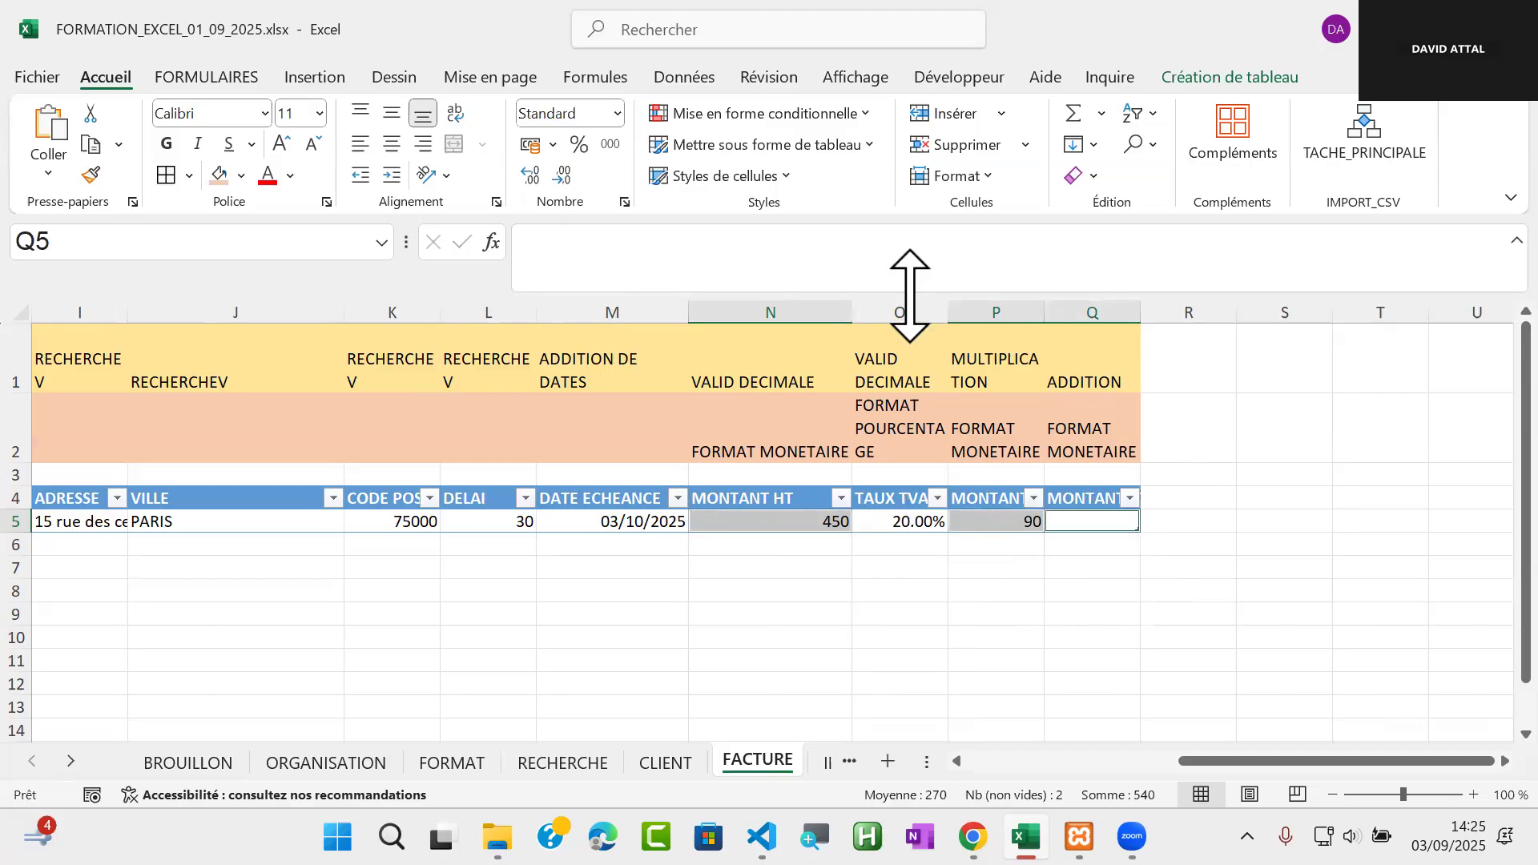
pyautogui.click(533, 146)
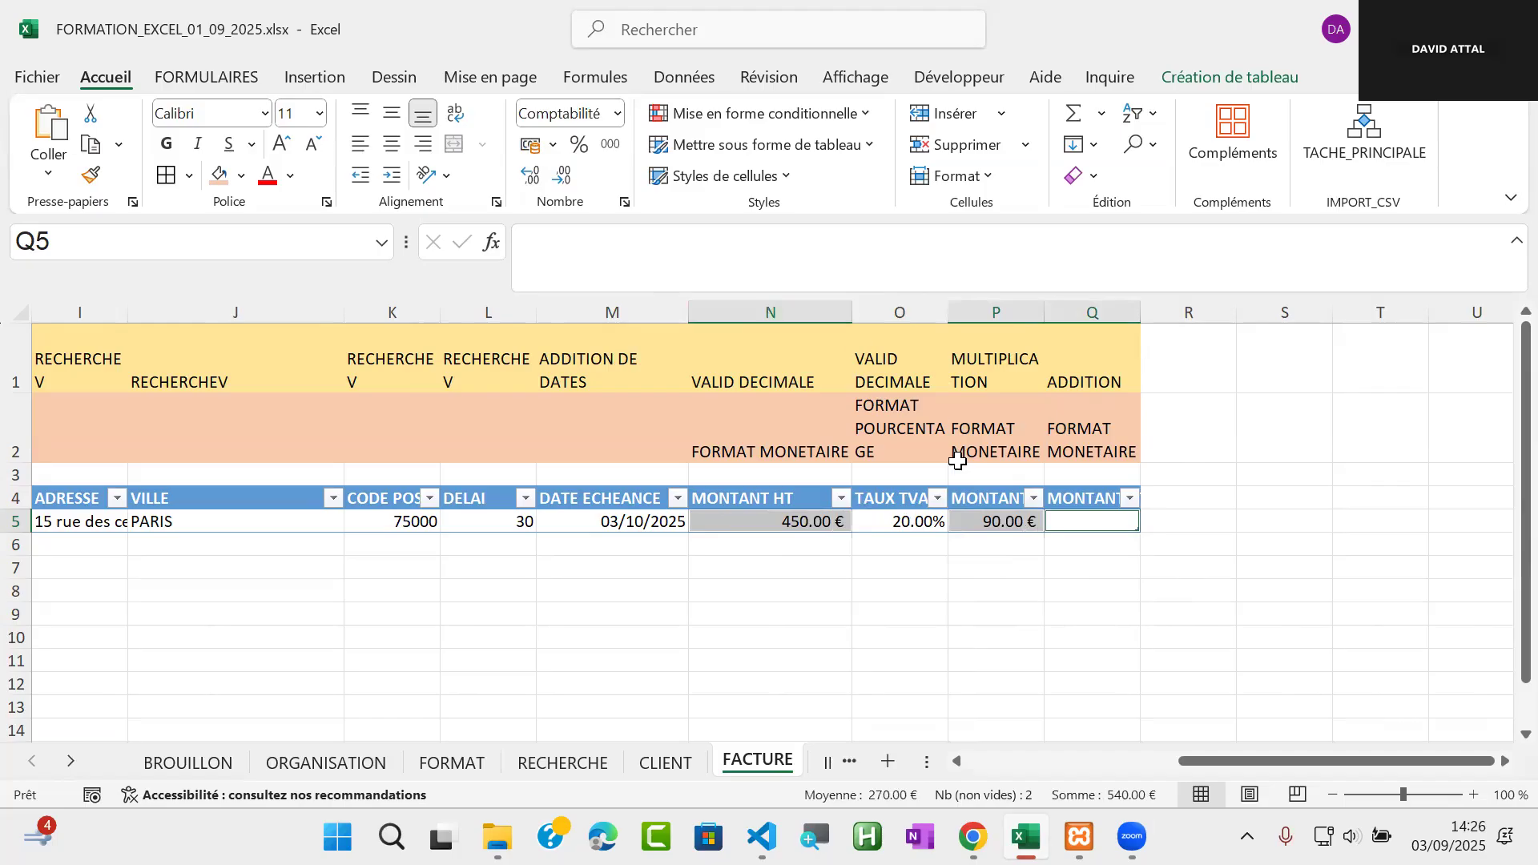
# Enter +[@[MONTANT HT]]+[@[MONTANT TVA]] in cell Q5 to add the VAT to the pre-tax amount
pyautogui.click(1111, 525)
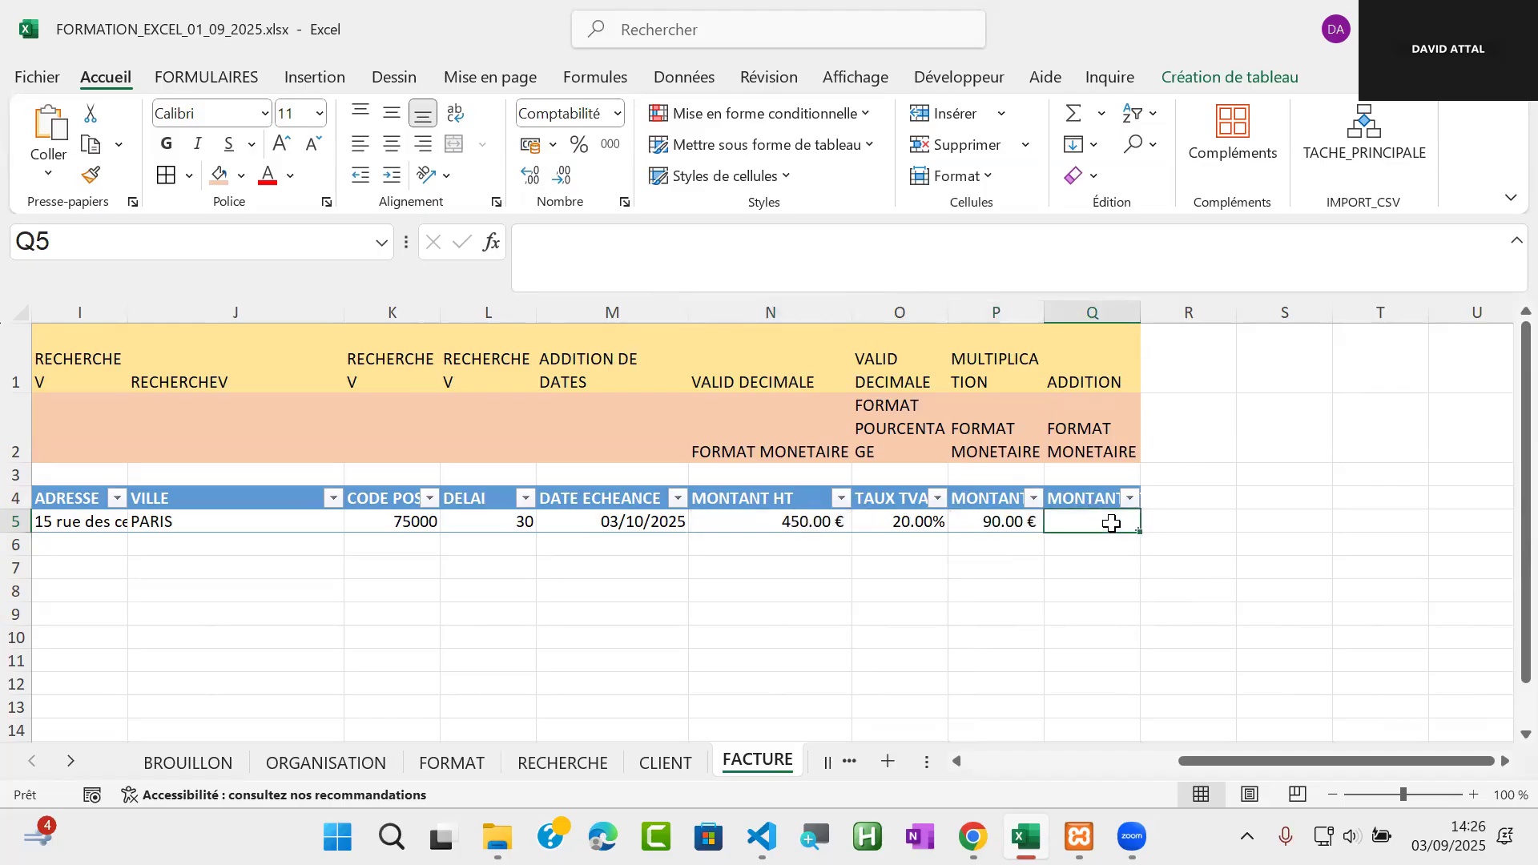
pyautogui.write('+')
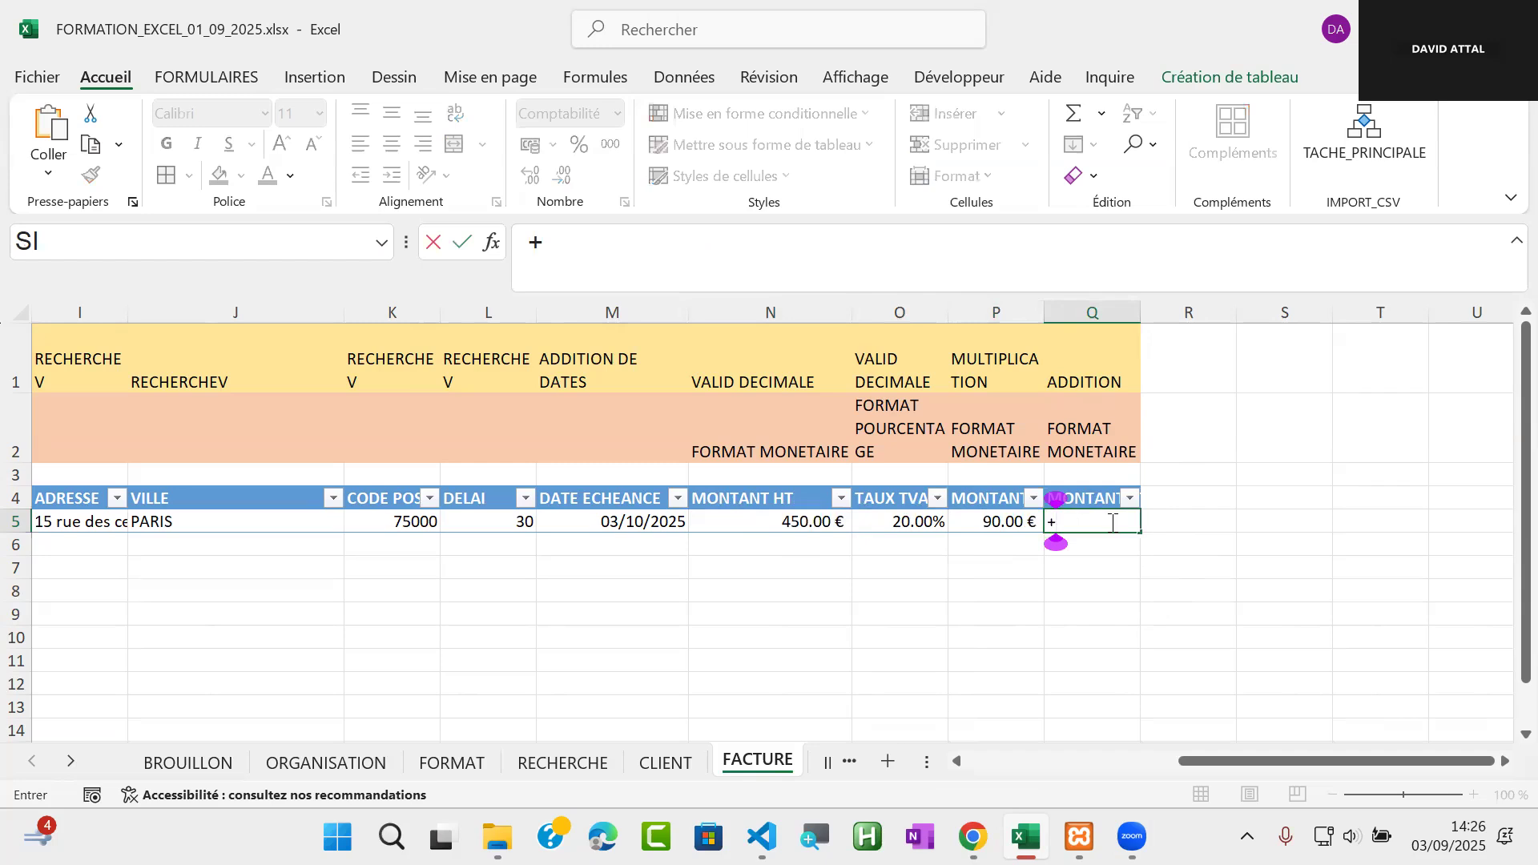
pyautogui.click(788, 523)
pyautogui.write('+')
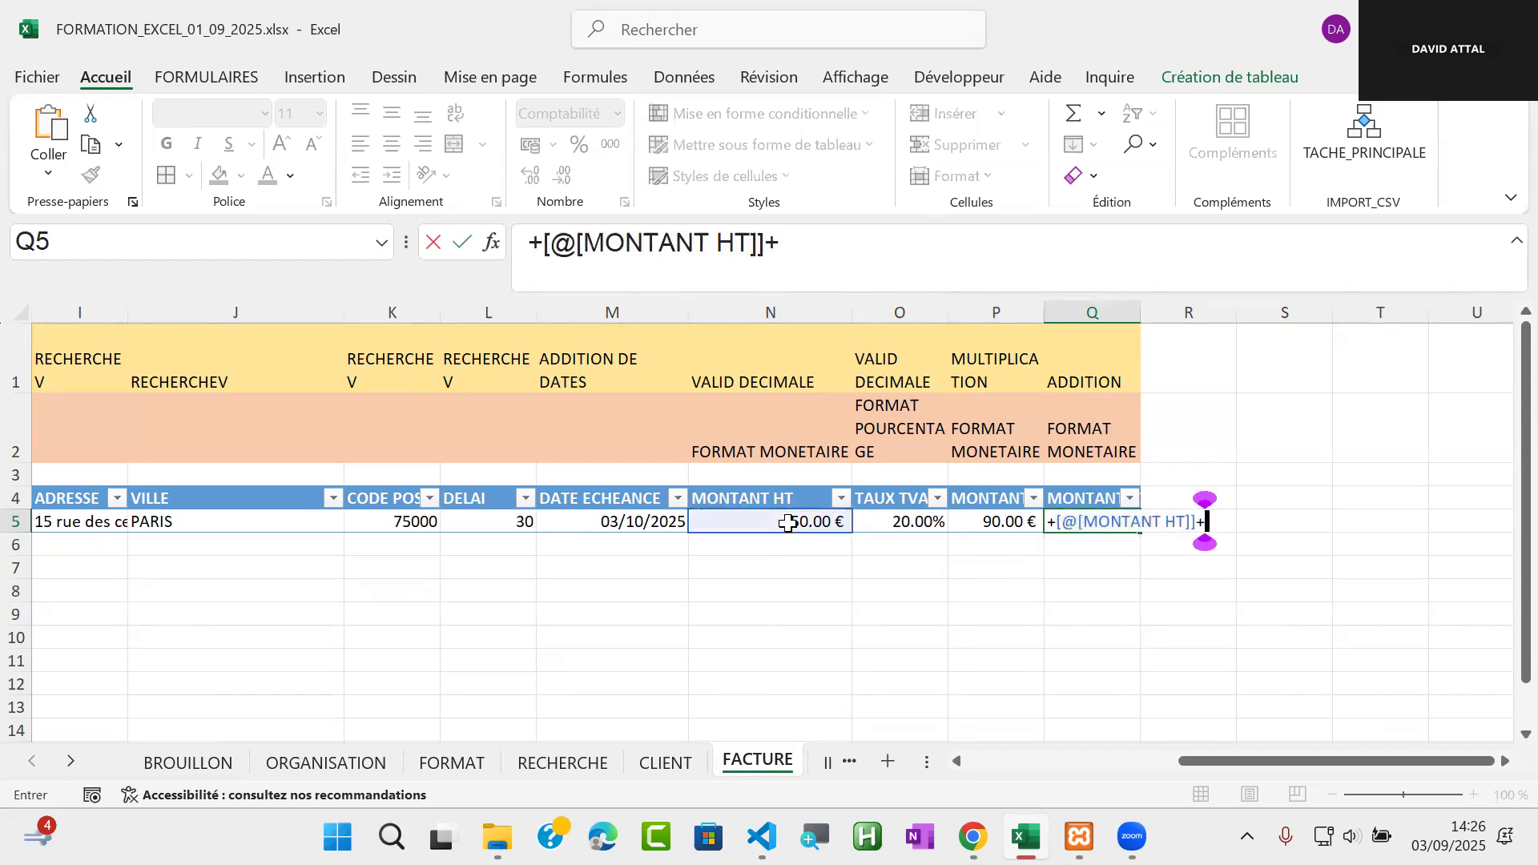
pyautogui.click(1011, 522)
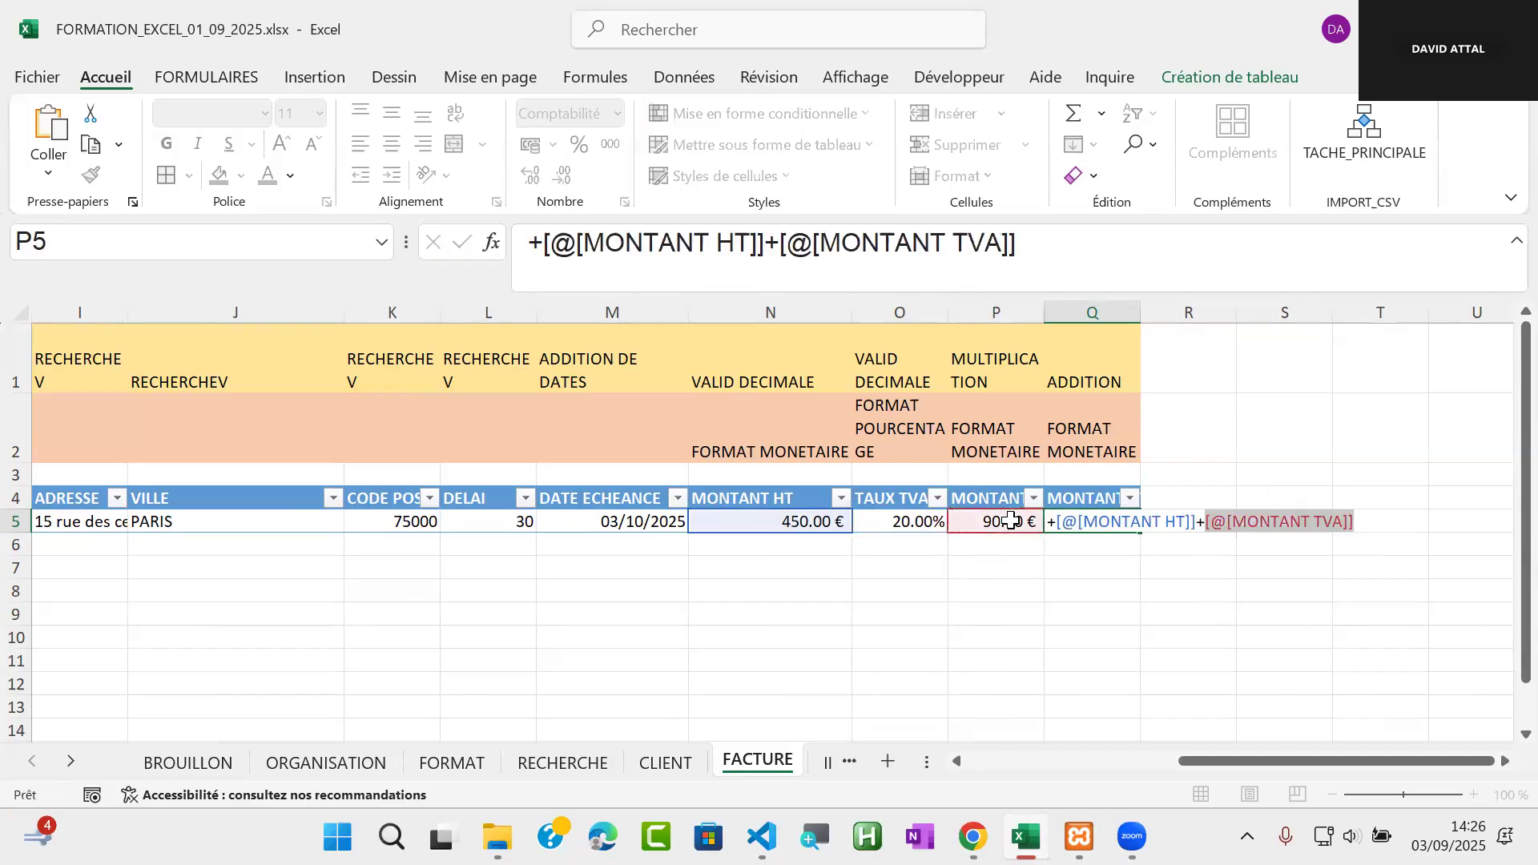
pyautogui.press('Return')
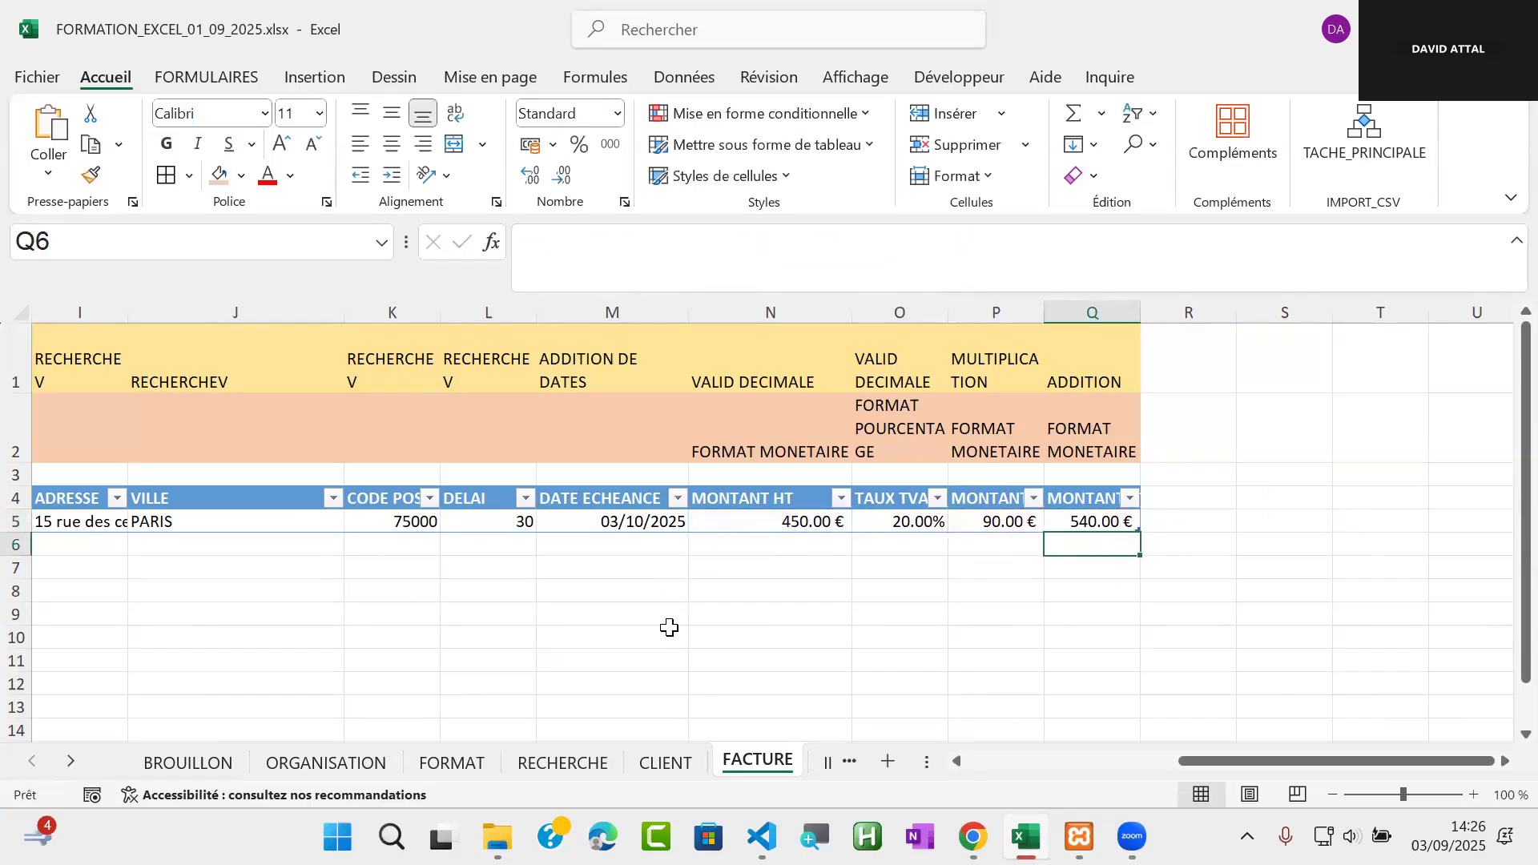
pyautogui.moveTo(1310, 762); pyautogui.dragTo(1071, 796)
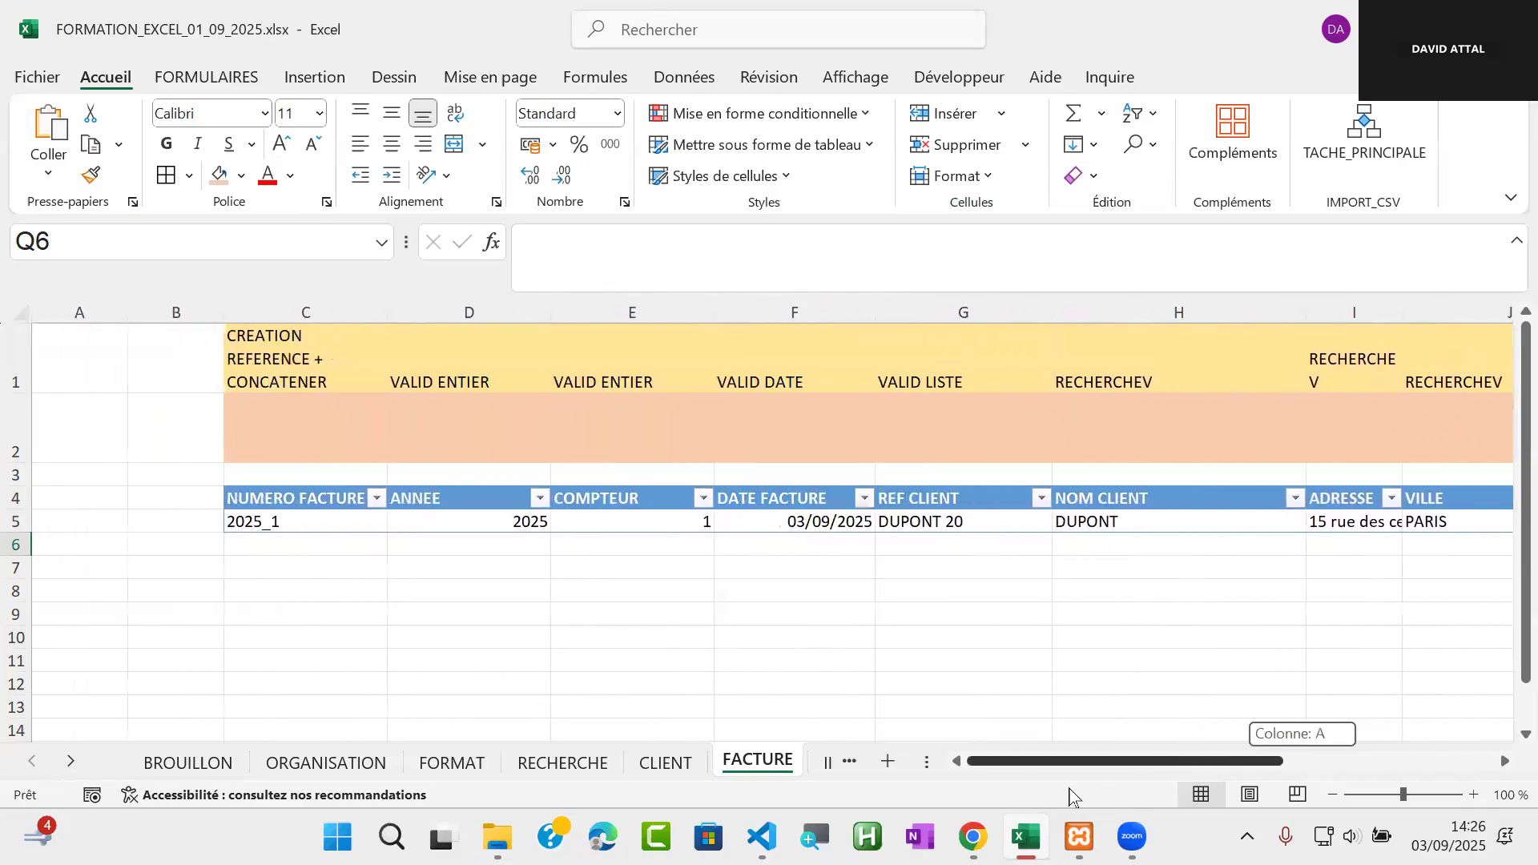